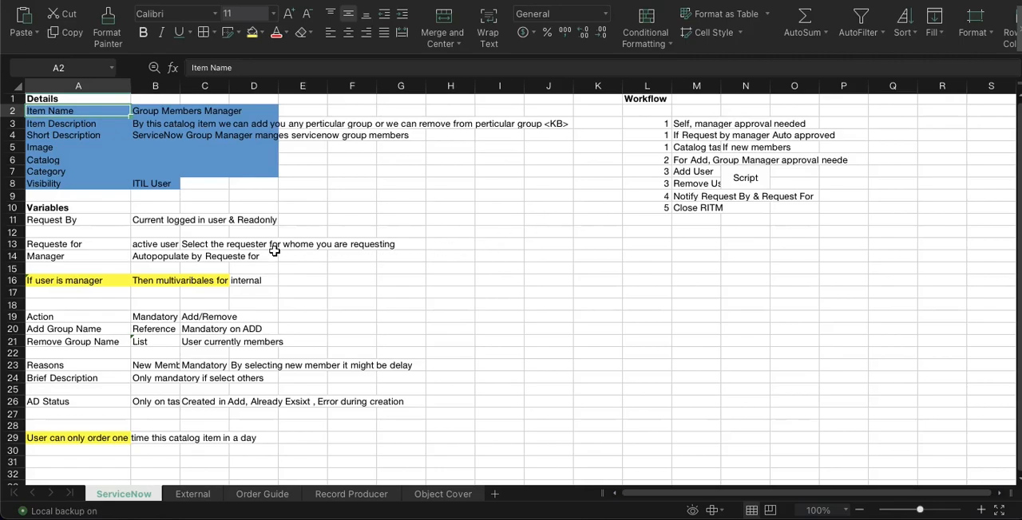
Examine the Request By requirement in the spreadsheet and the Group Members Manager catalog item's Variables and Variable Sets lists in ServiceNow
click(68, 223)
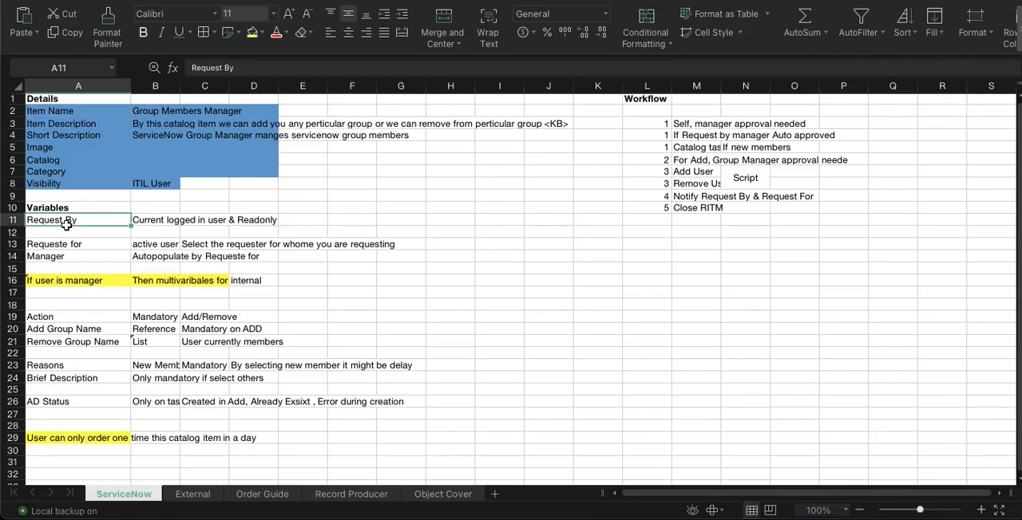
click(167, 222)
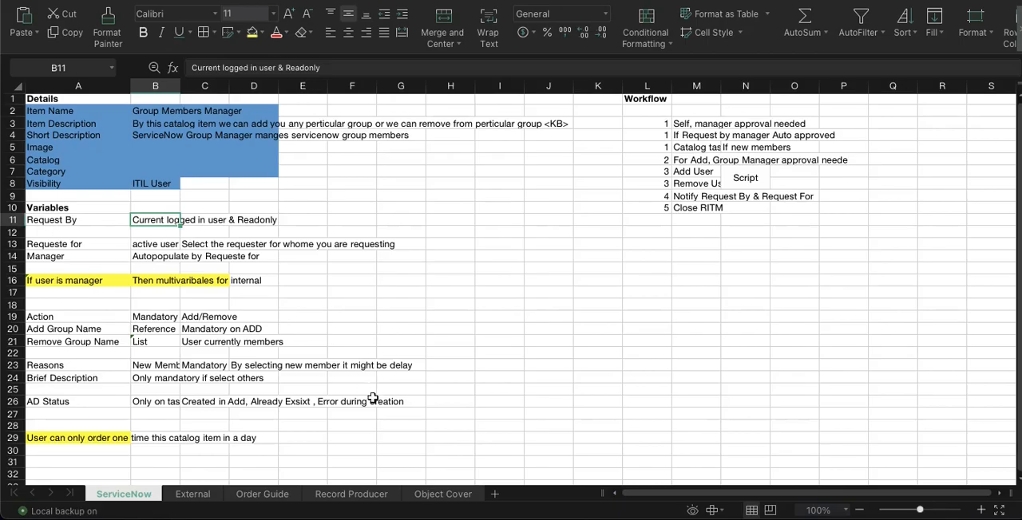
click(550, 515)
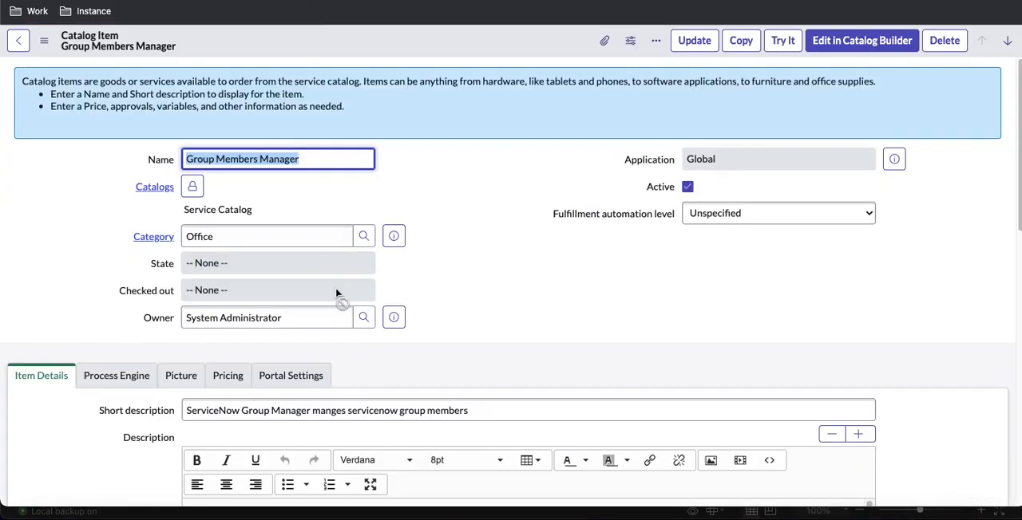
scroll(336, 294, down, 15)
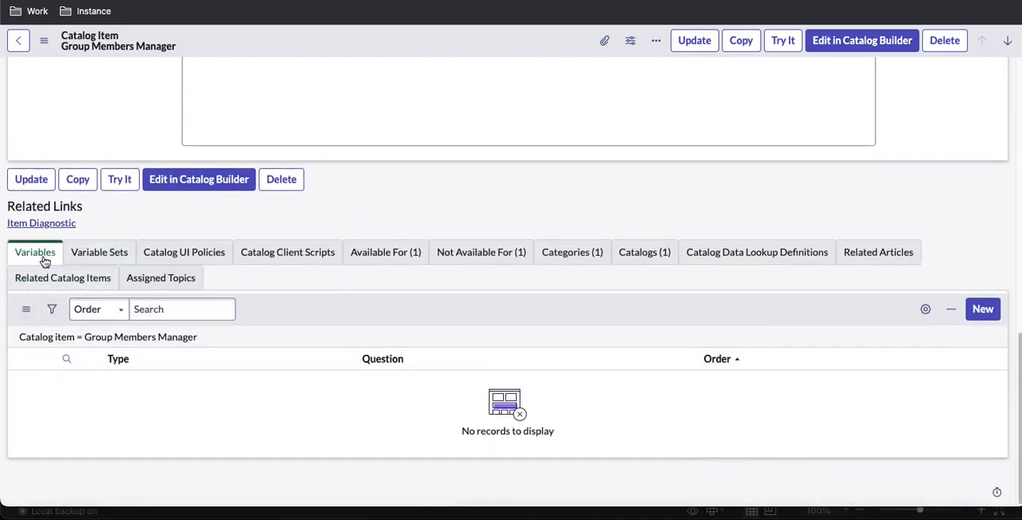
click(94, 256)
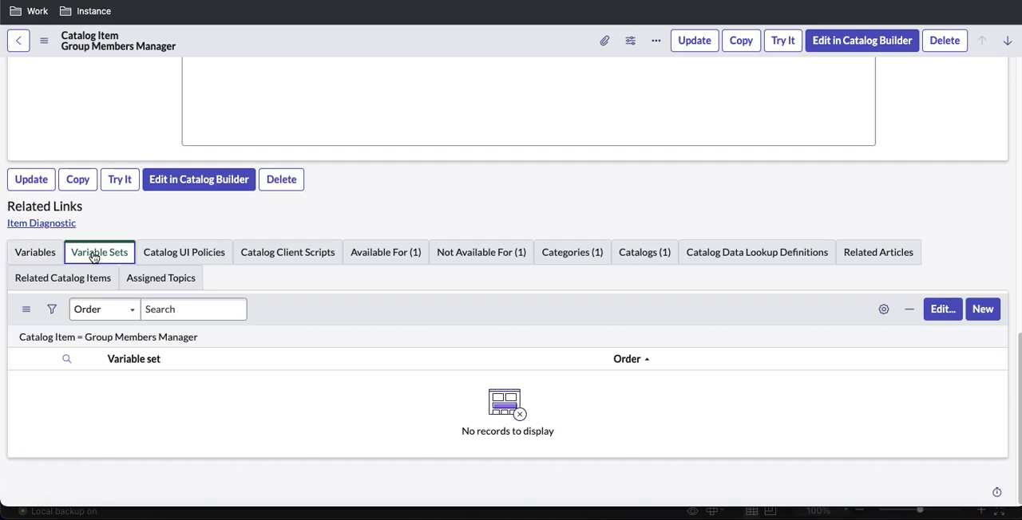
click(47, 256)
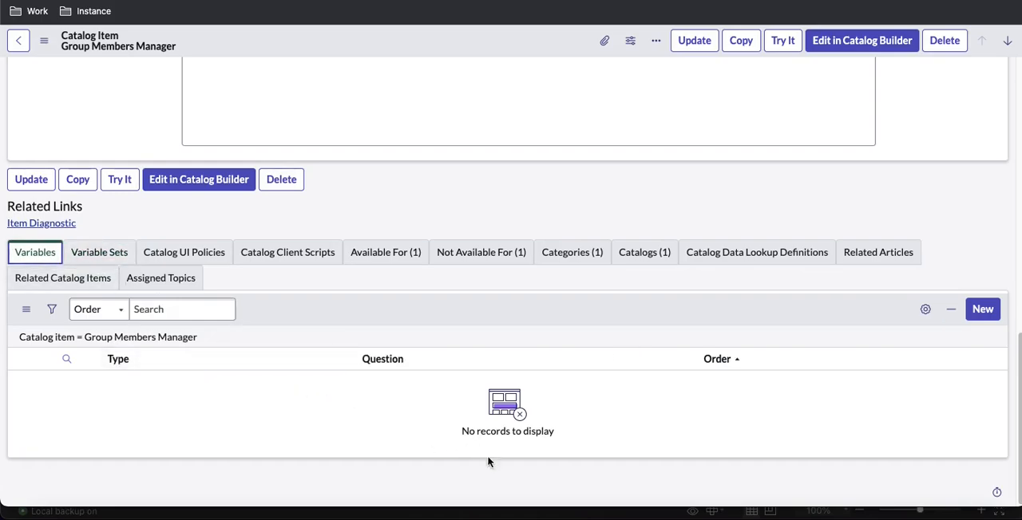
click(849, 515)
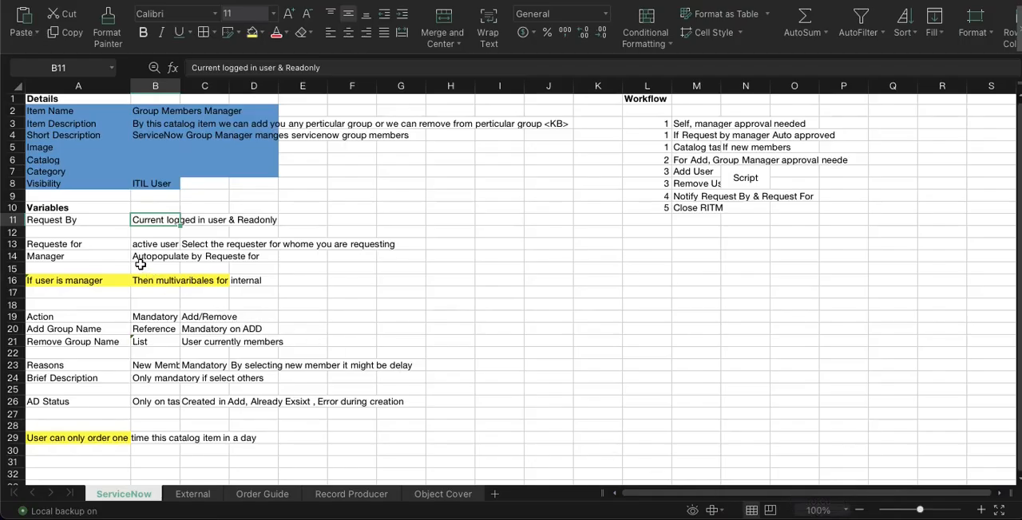
click(57, 225)
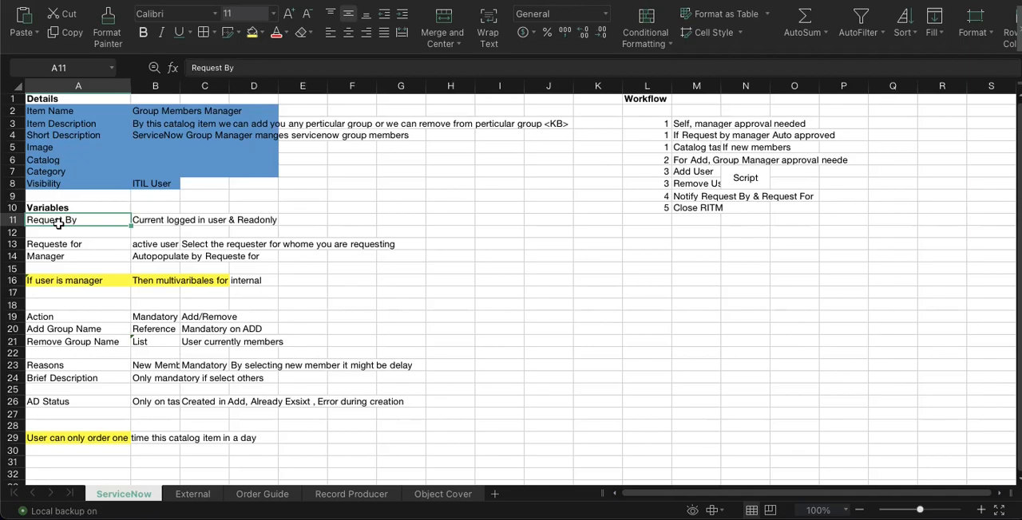
Switch to ServiceNow and start a new variable of type Reference for the Group Members Manager catalog item
click(549, 513)
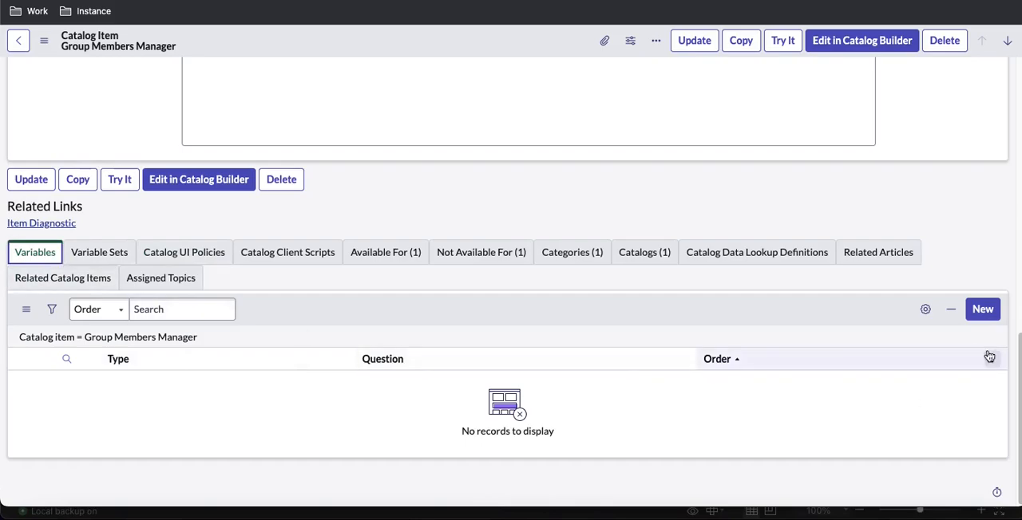
click(983, 312)
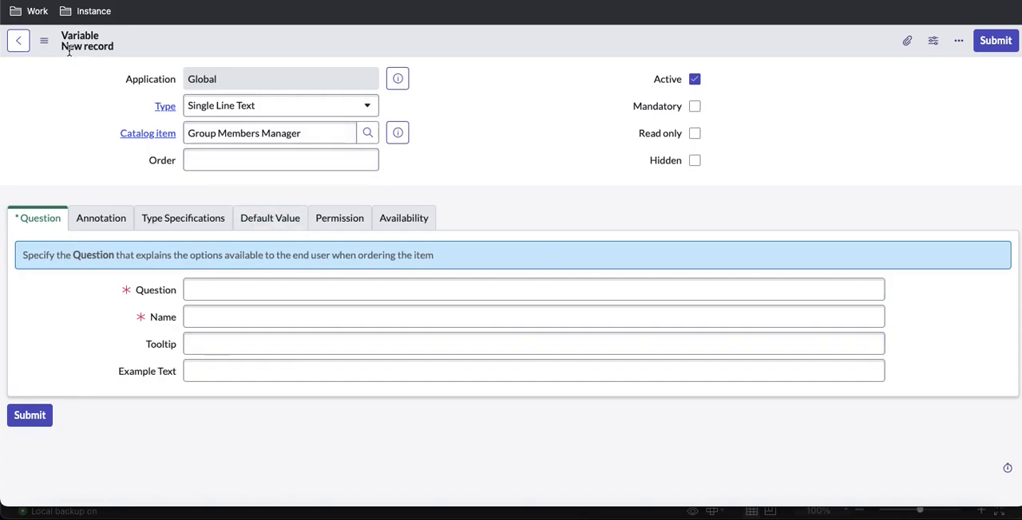
click(251, 117)
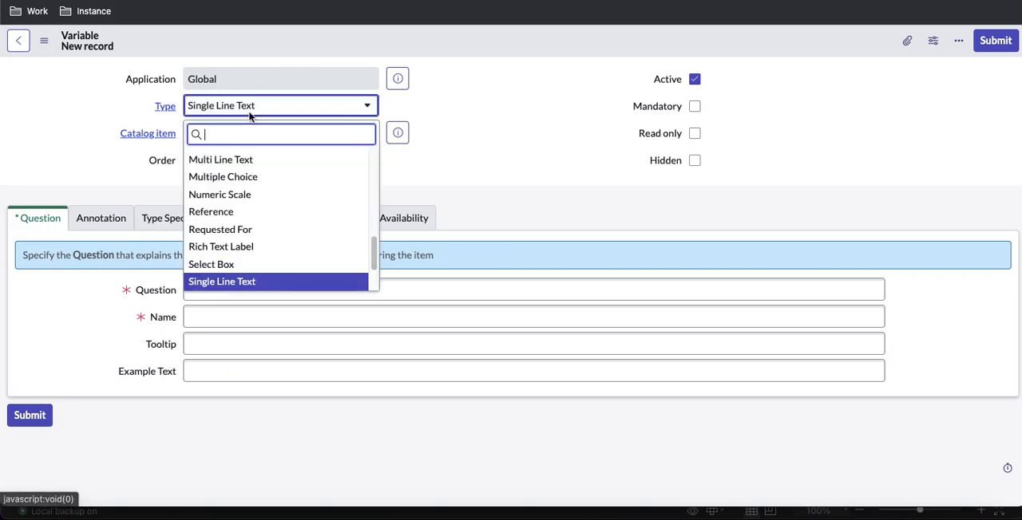
scroll(254, 229, down, 3)
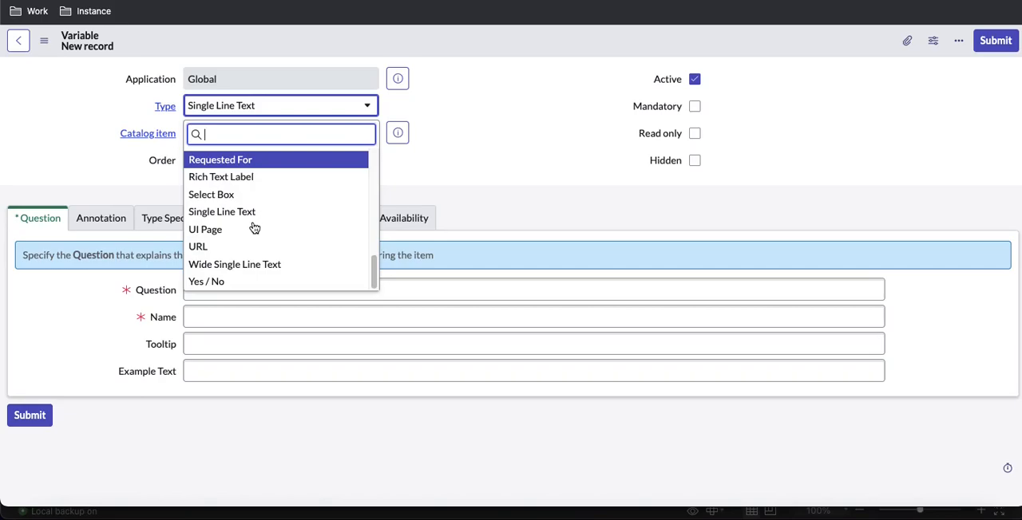
scroll(254, 229, up, 10)
text(re)
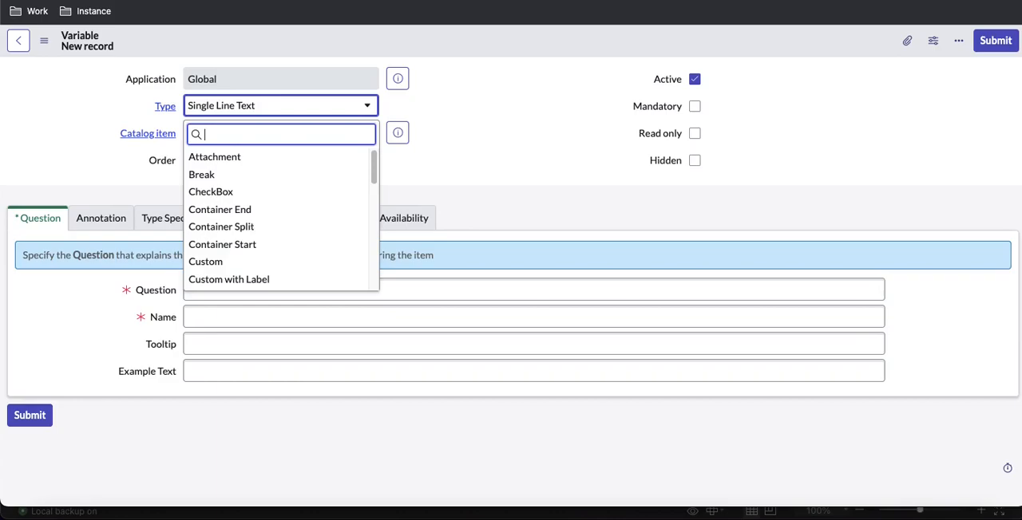
key(Down)
key(Down)
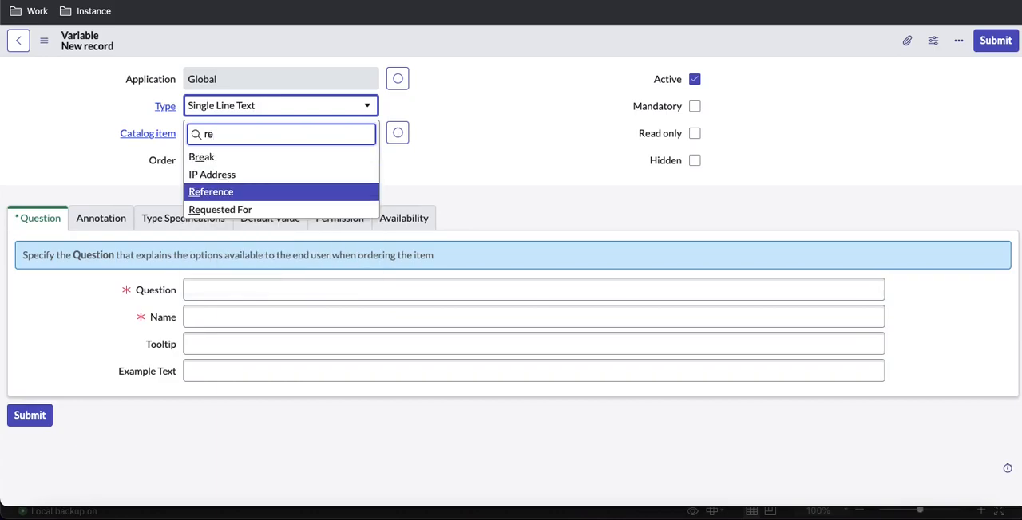
key(Return)
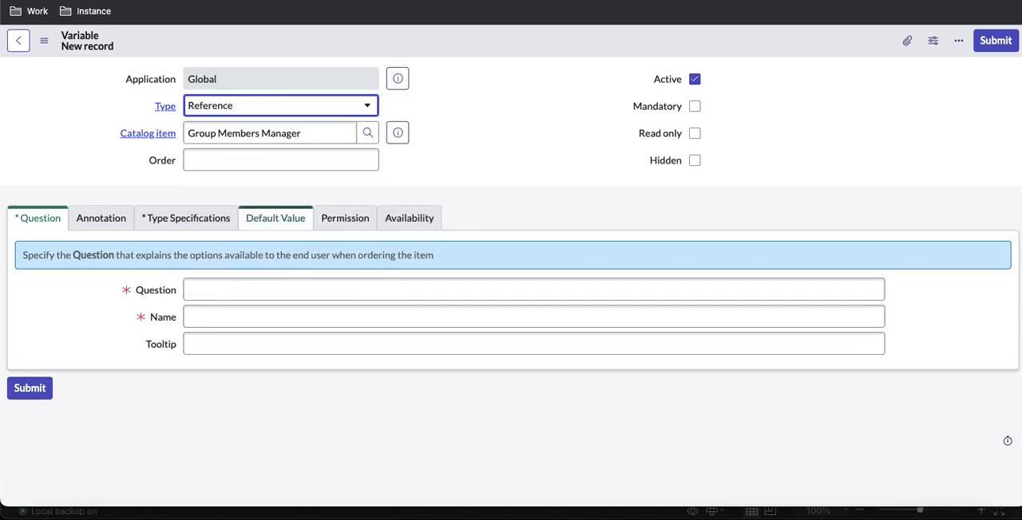
Enter Requested By as the variable's question and have its name filled in from it
click(248, 291)
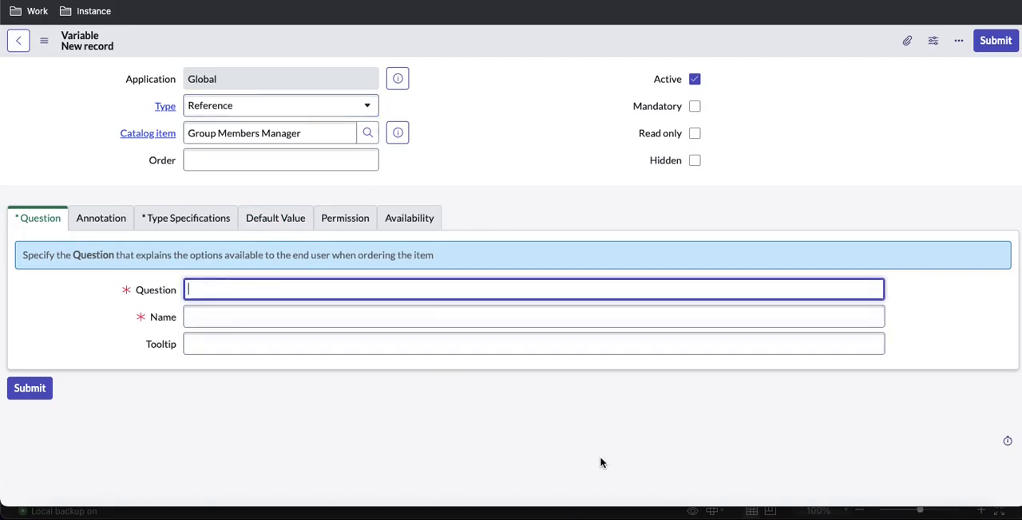
text(Requested By)
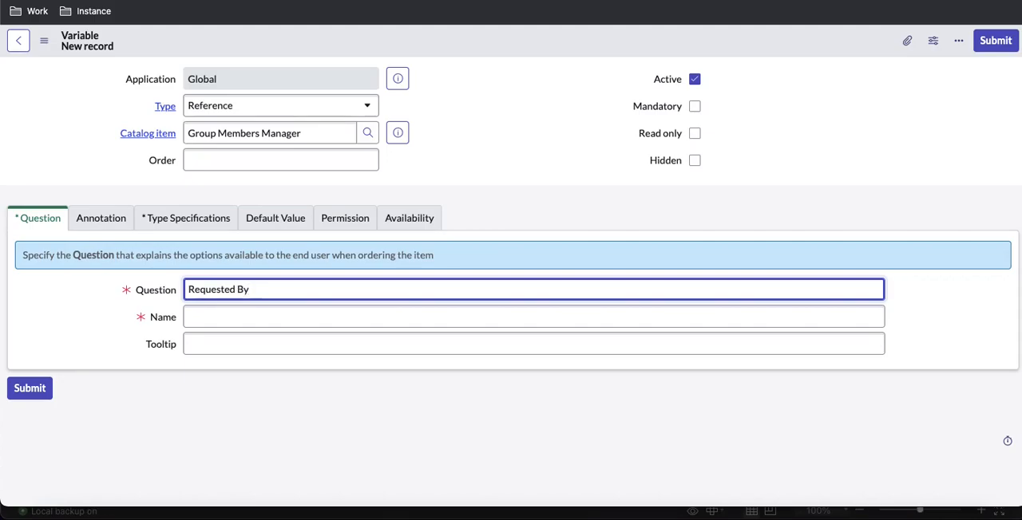
key(Tab)
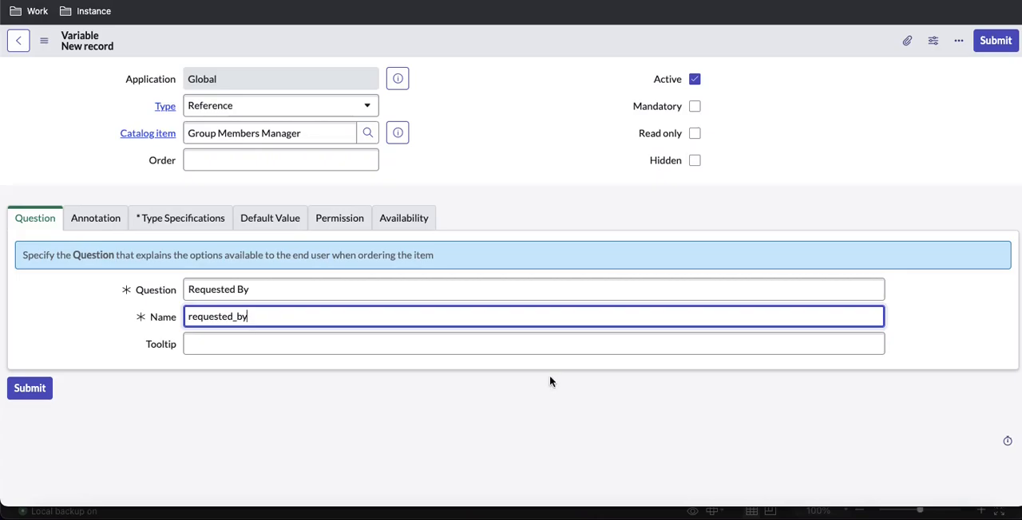
Set the variable's reference table to User [sys_user] in its type specifications
click(97, 226)
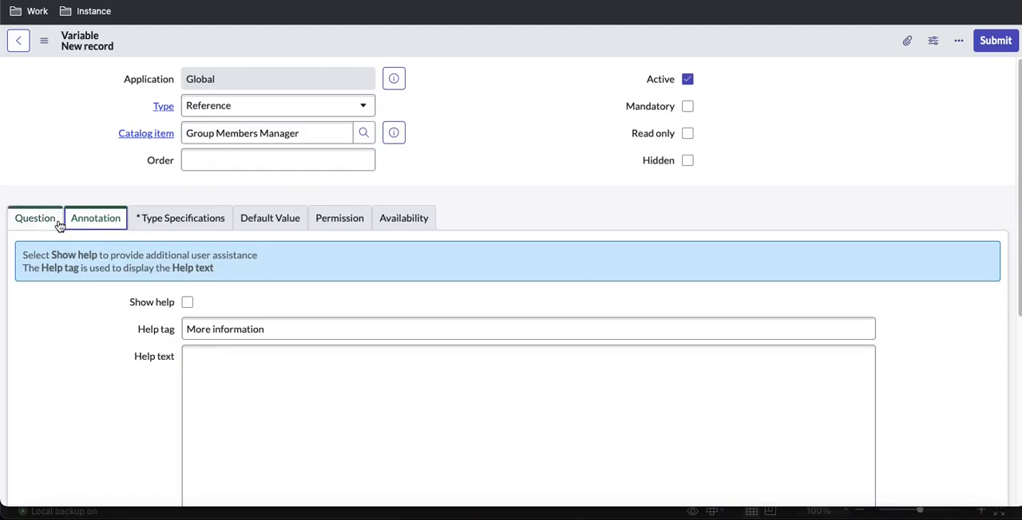
click(156, 221)
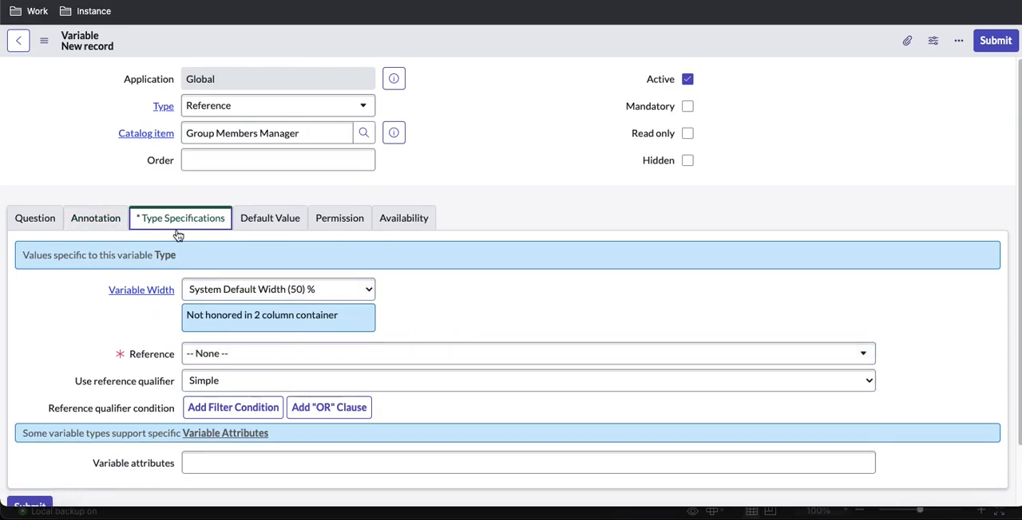
click(197, 362)
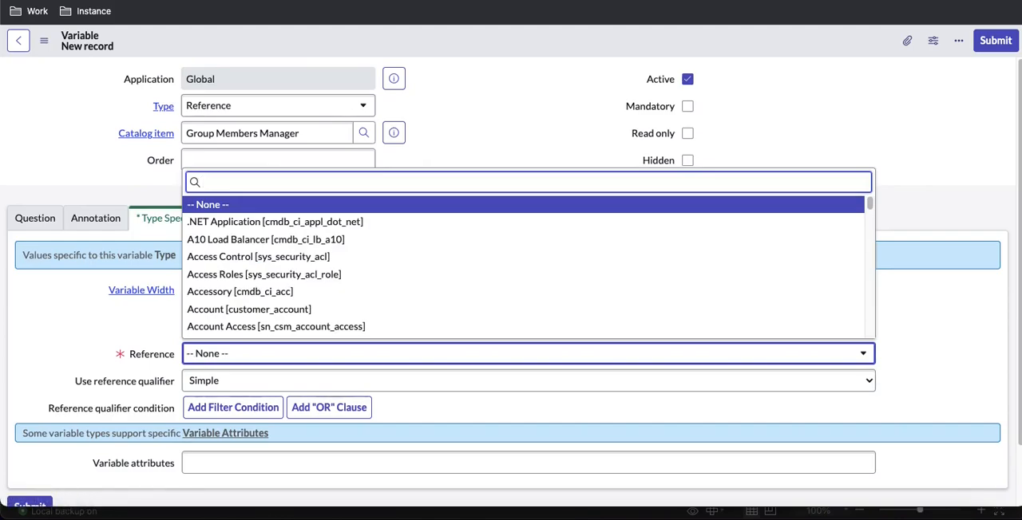
text(User [sys)
key(Down)
key(Down)
key(Down)
key(Return)
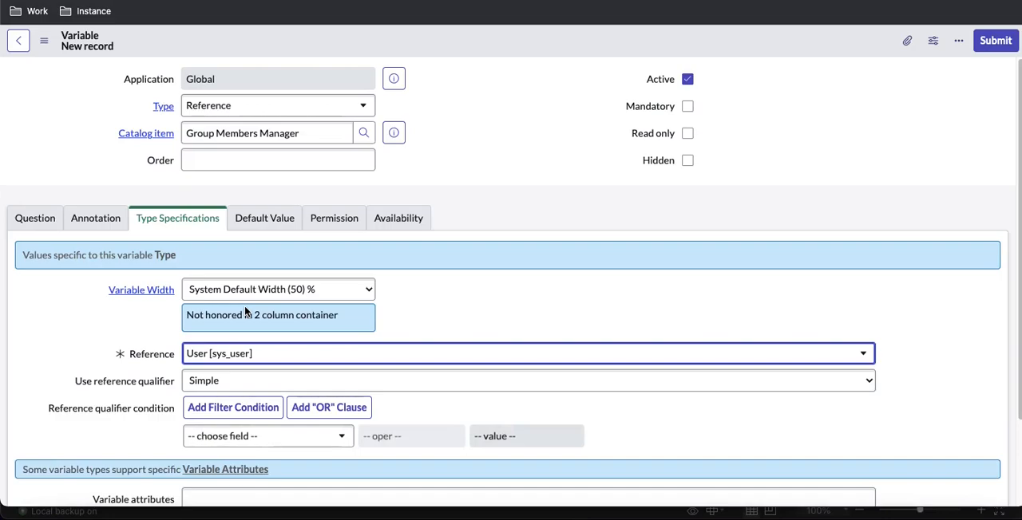
Make the variable read only and save the new record without leaving the form
click(689, 133)
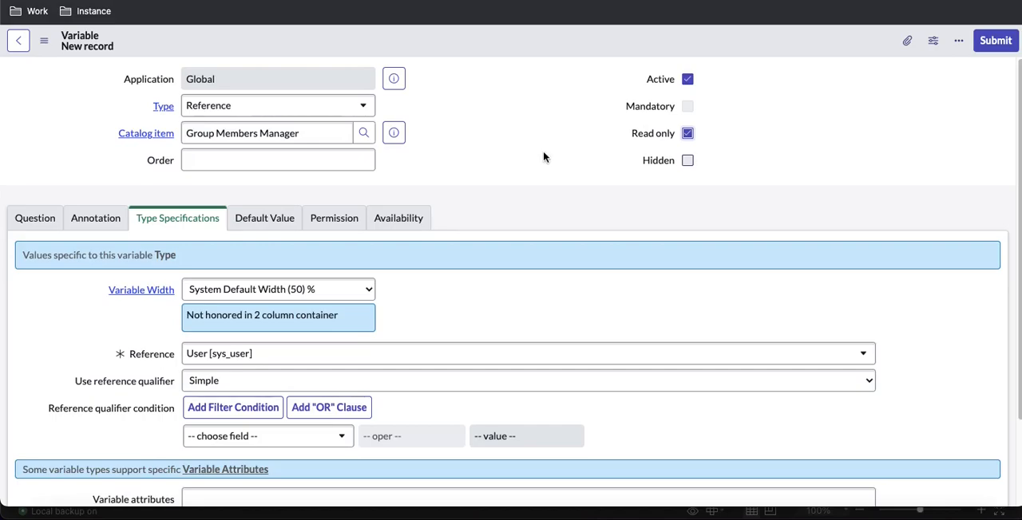
right_click(512, 51)
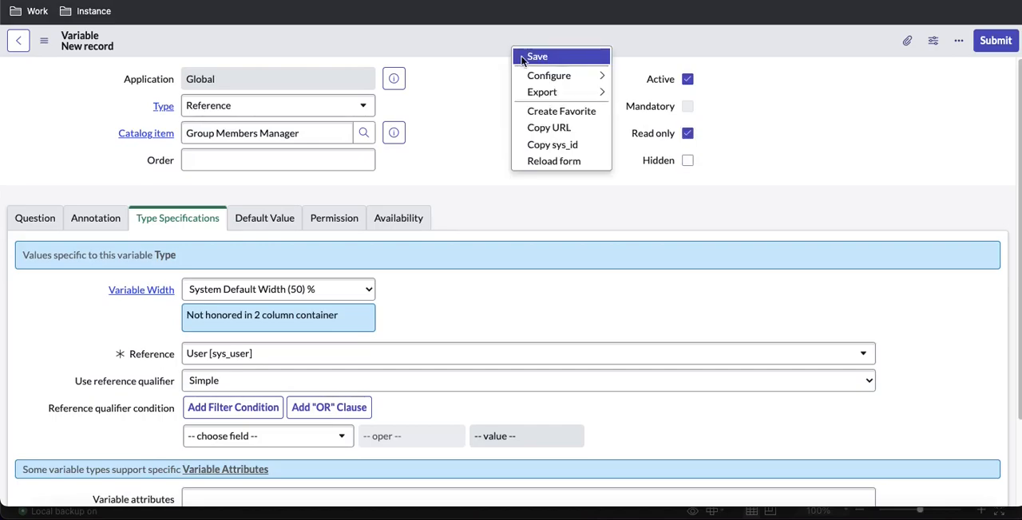
click(521, 58)
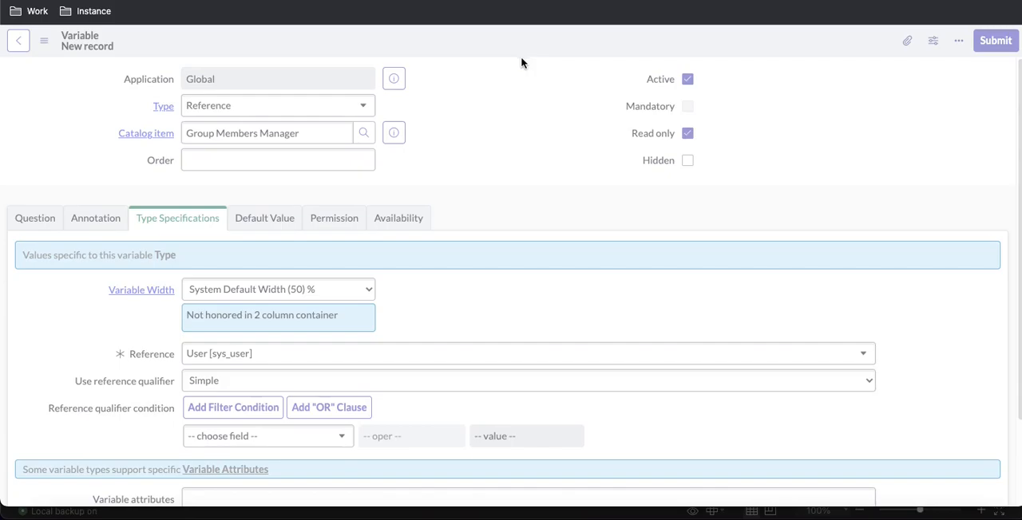
Set the Requested By variable's order to 100 and save the record
click(342, 156)
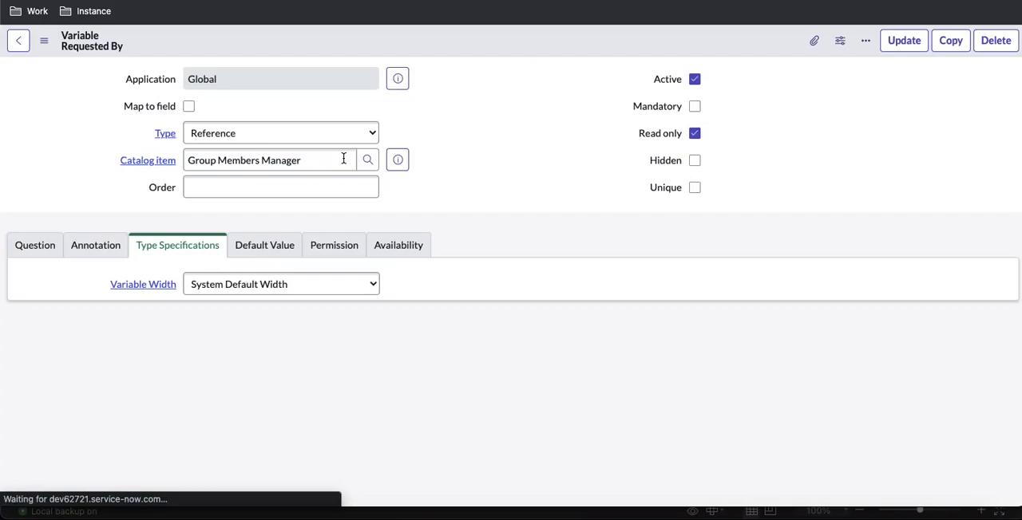
click(346, 184)
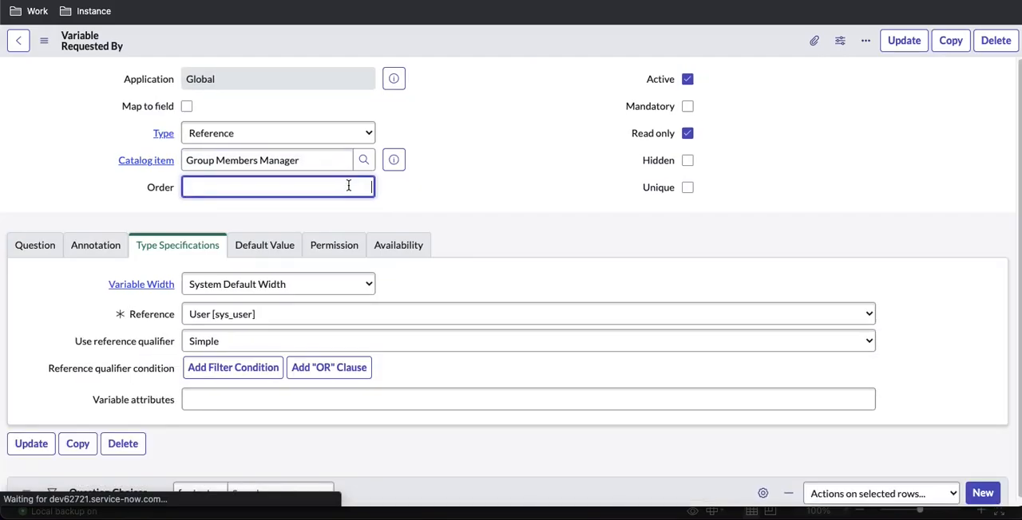
text(100)
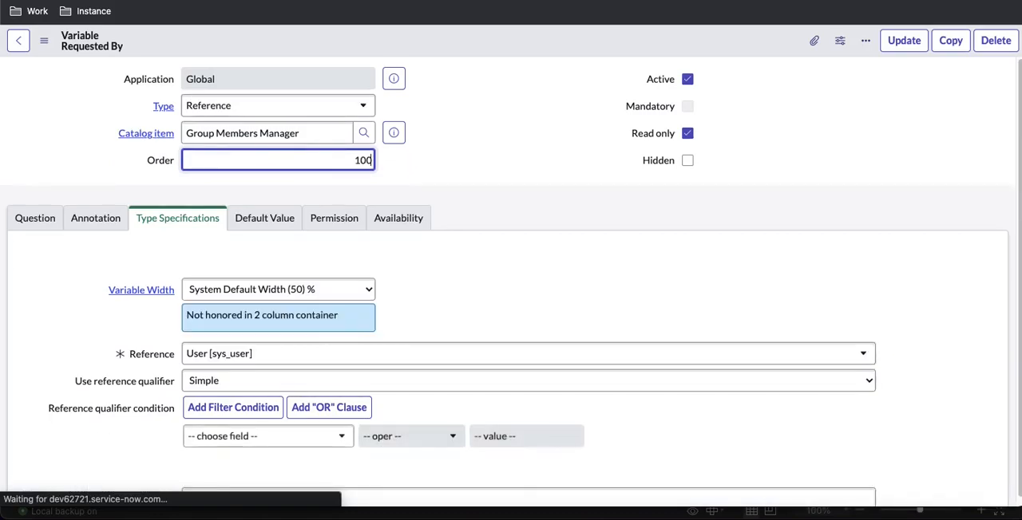
right_click(503, 39)
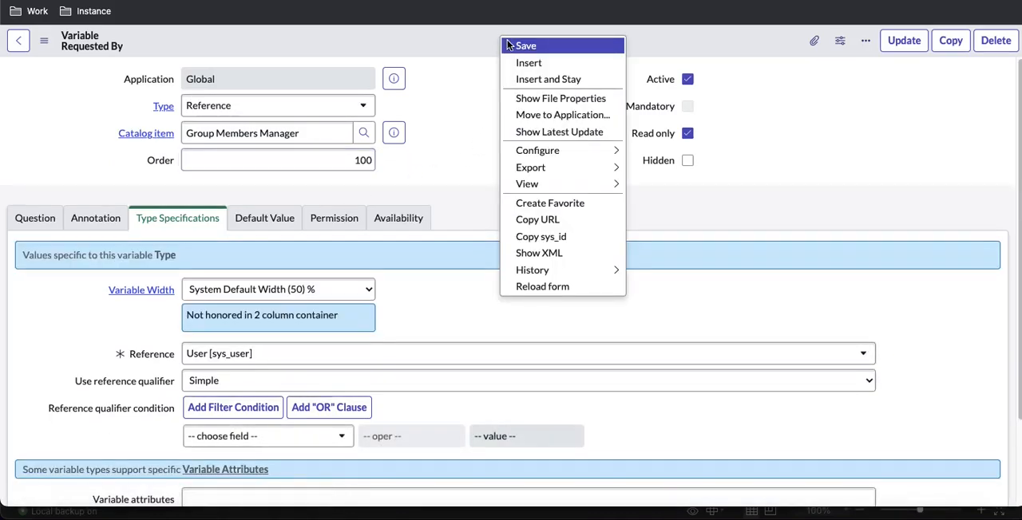
click(525, 45)
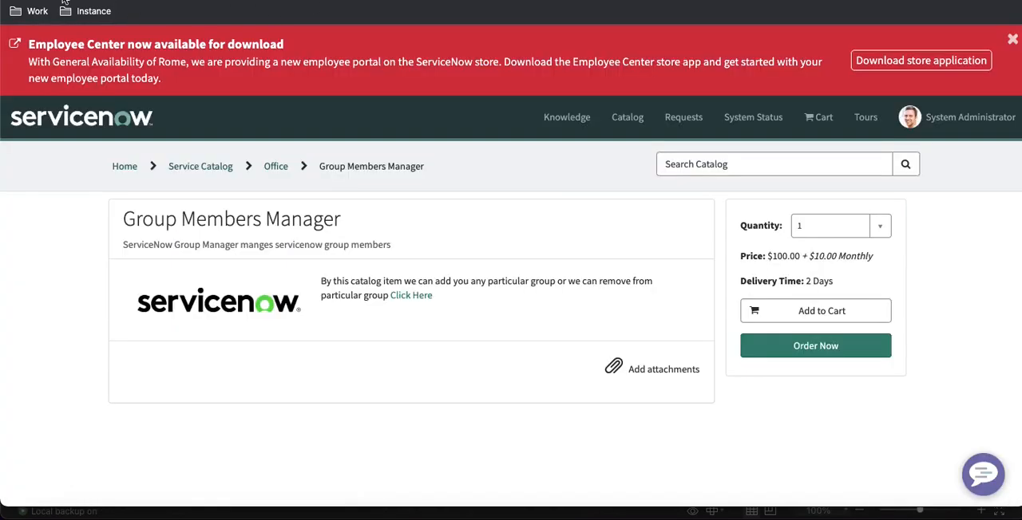
Reload the Group Members Manager portal page to check the Requested By field against the spreadsheet requirement
click(65, 1)
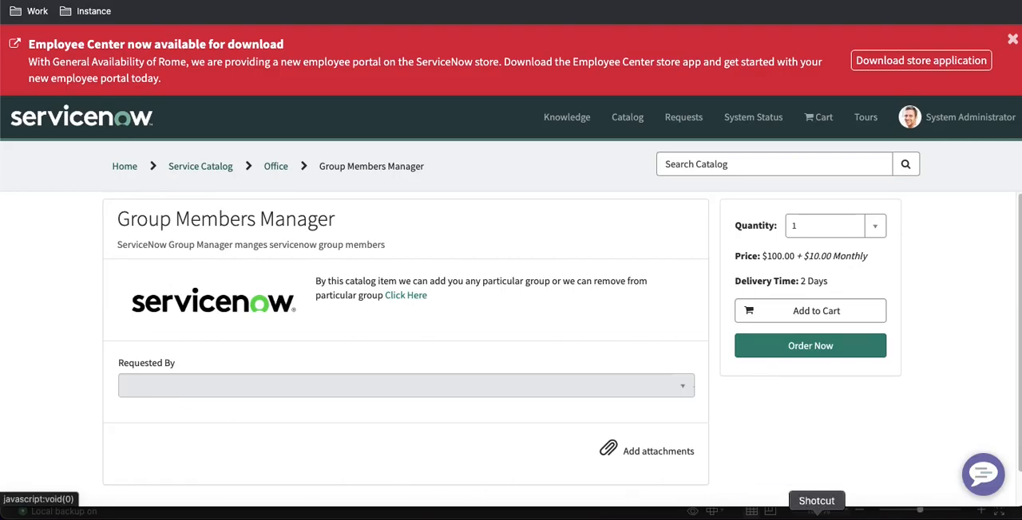
click(852, 515)
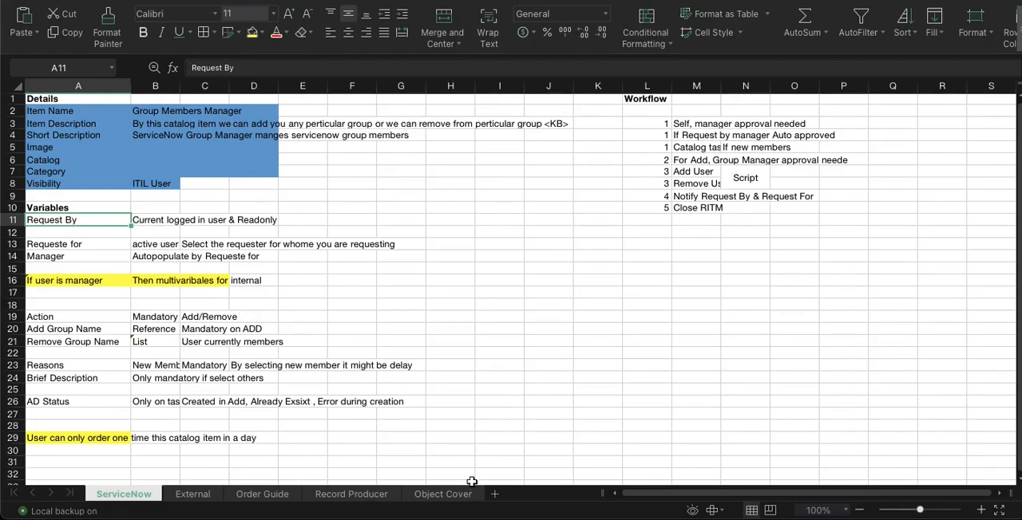
click(549, 515)
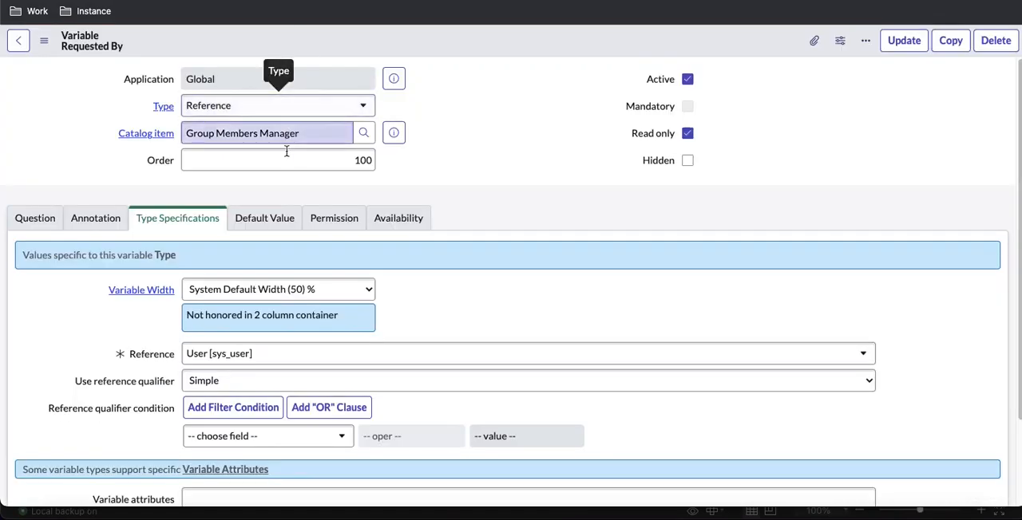
Set the Requested By variable's default value to javascript:gs.getUserID(); and save the record
click(272, 218)
click(253, 304)
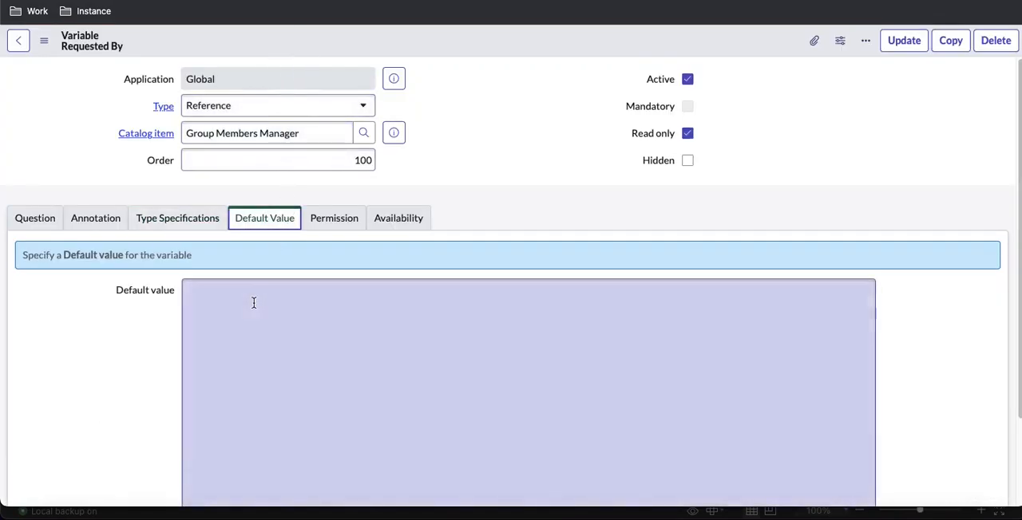
scroll(846, 253, down, 1)
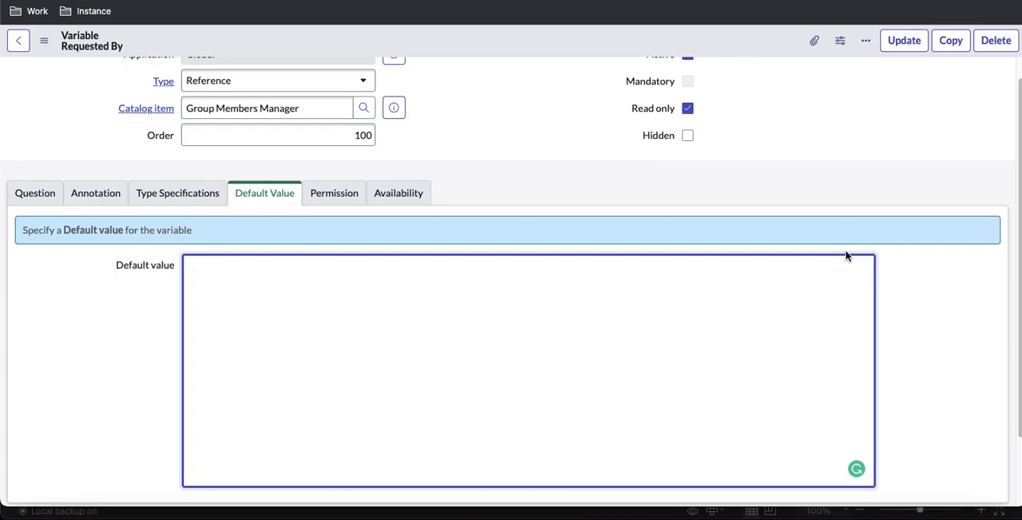
text(jav)
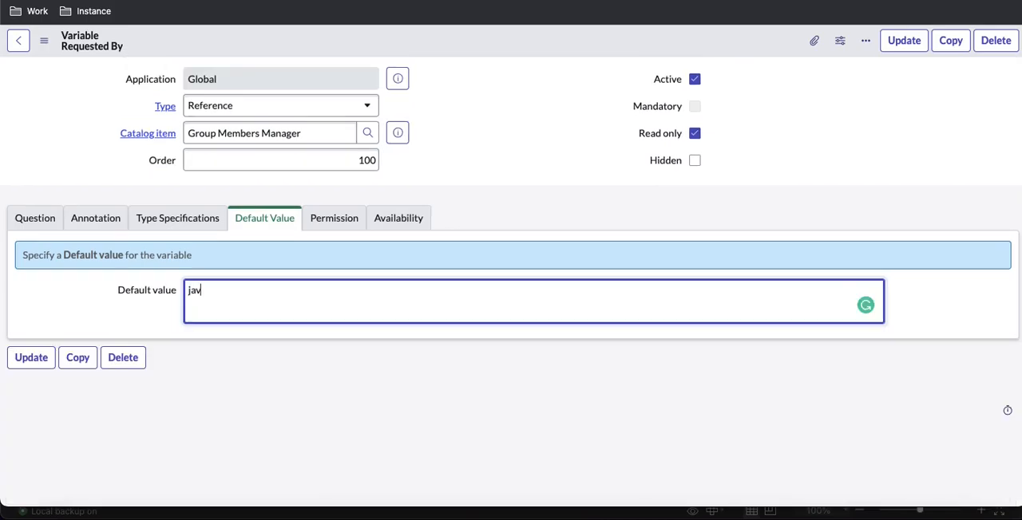
text(ascript:)
text(gs.getUserID();)
right_click(576, 49)
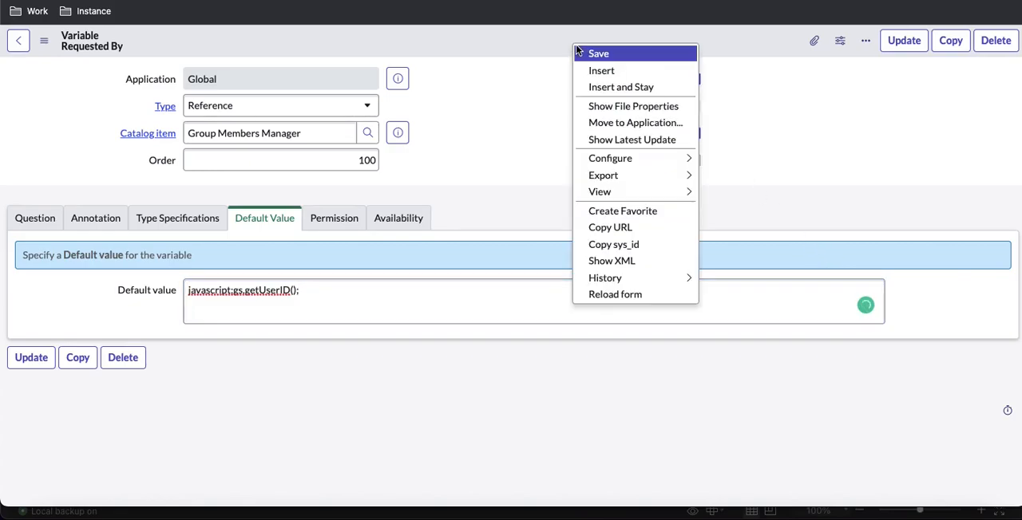
click(582, 53)
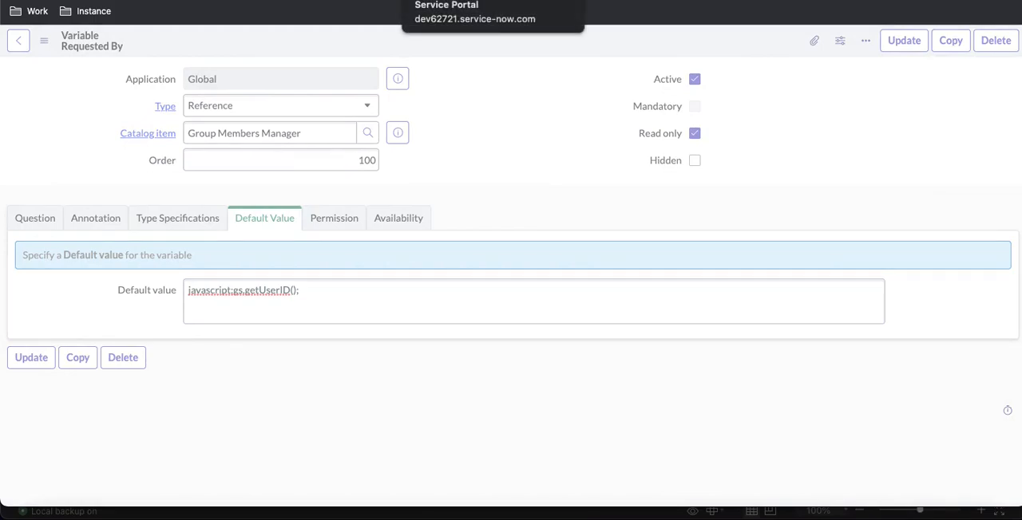
Reload the Group Members Manager portal page to check the Requested By default, and preview the variable's catalog item
click(471, 0)
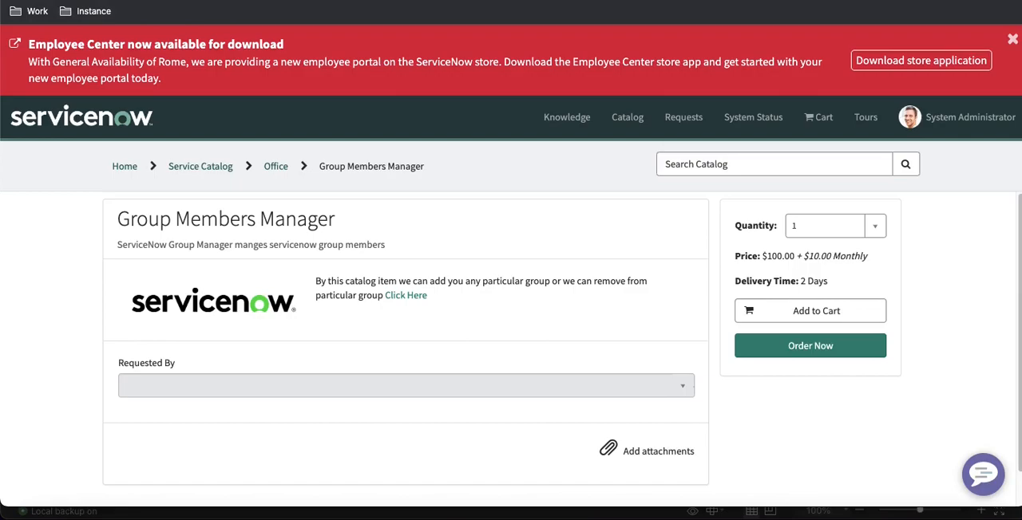
key(ctrl+r)
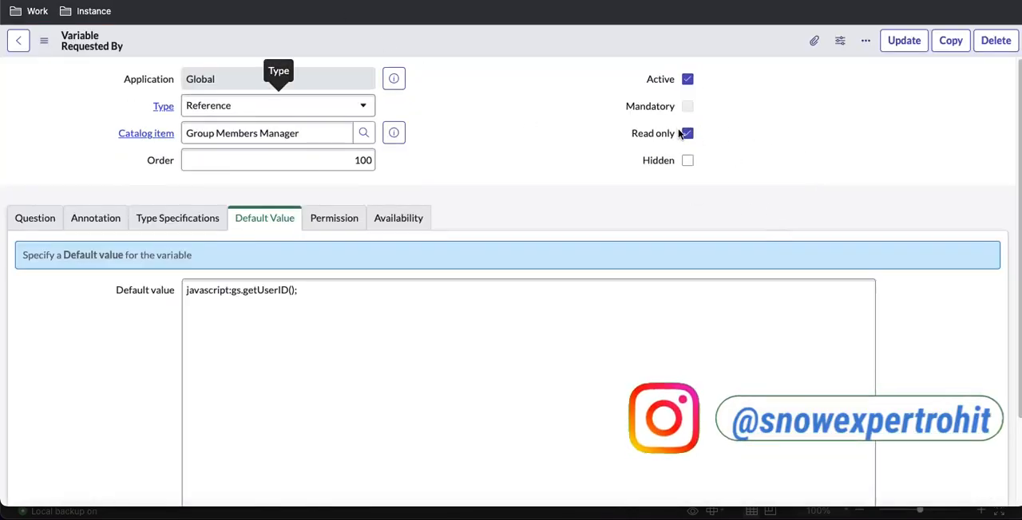
click(394, 133)
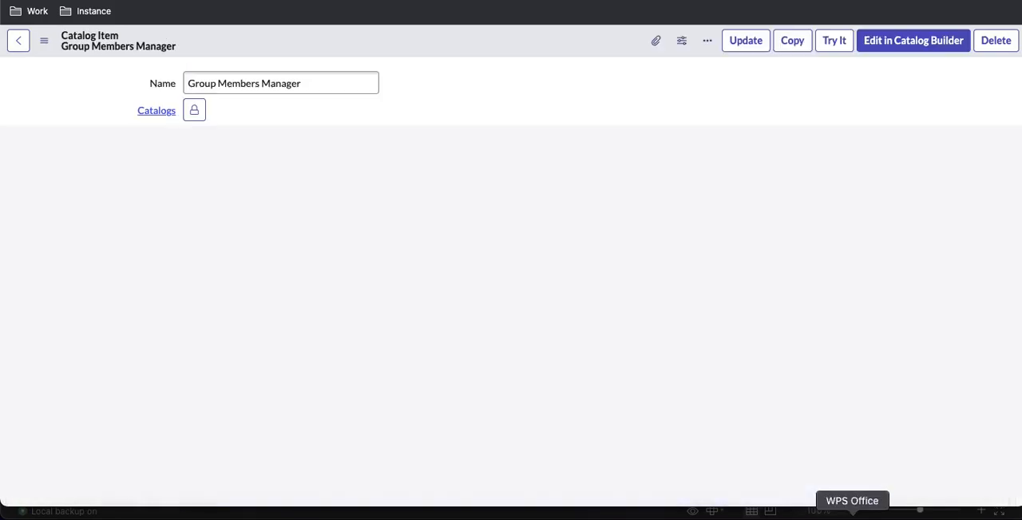
Switch to the requirements spreadsheet and review the Requeste for and Manager rows, including the Requeste for conditions
click(853, 515)
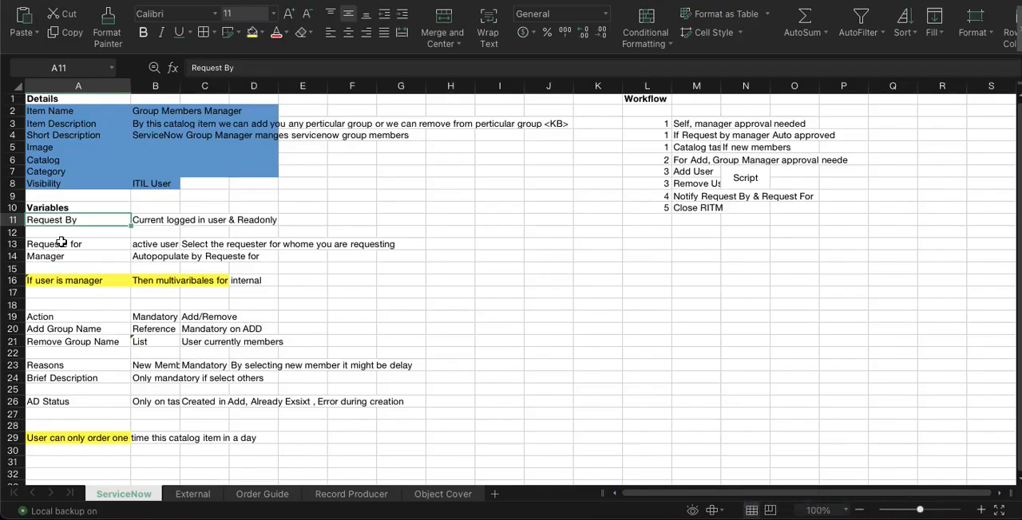
drag(61, 242, 63, 256)
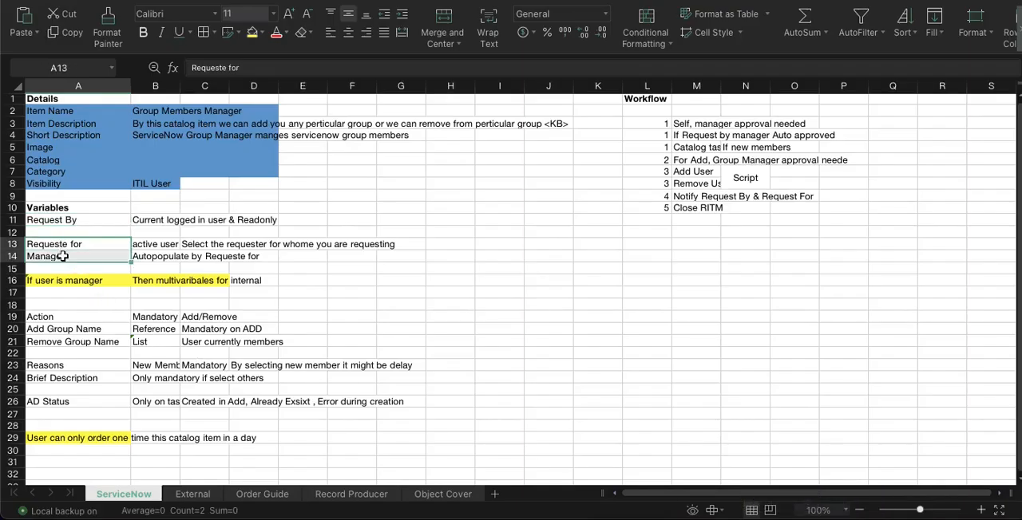
click(156, 248)
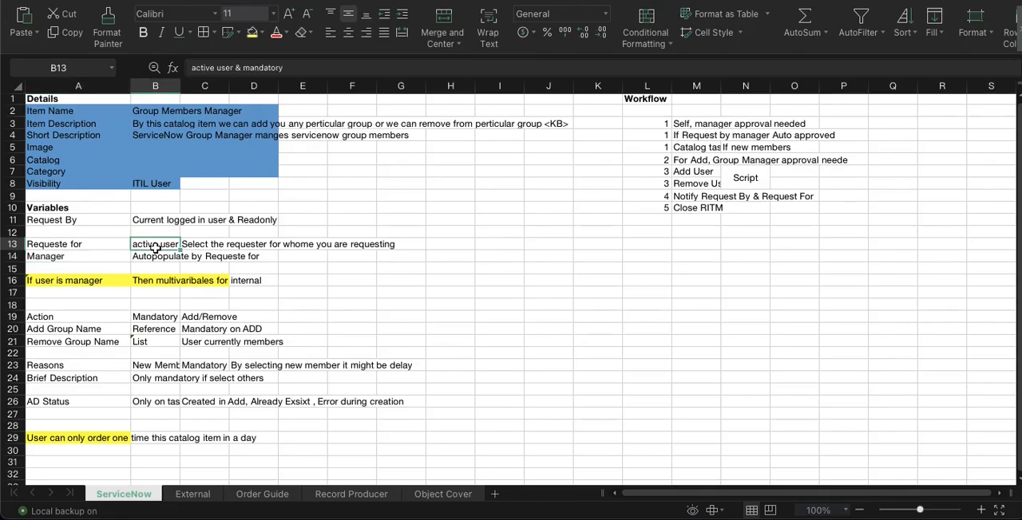
click(54, 244)
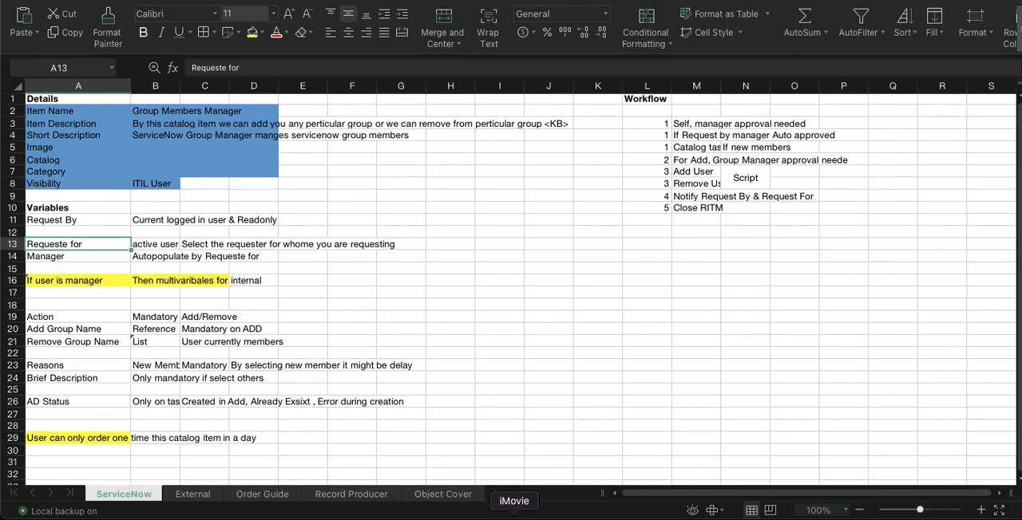
Switch back to Chrome and show the variable sets attached to the Group Members Manager catalog item
click(550, 515)
scroll(191, 327, down, 15)
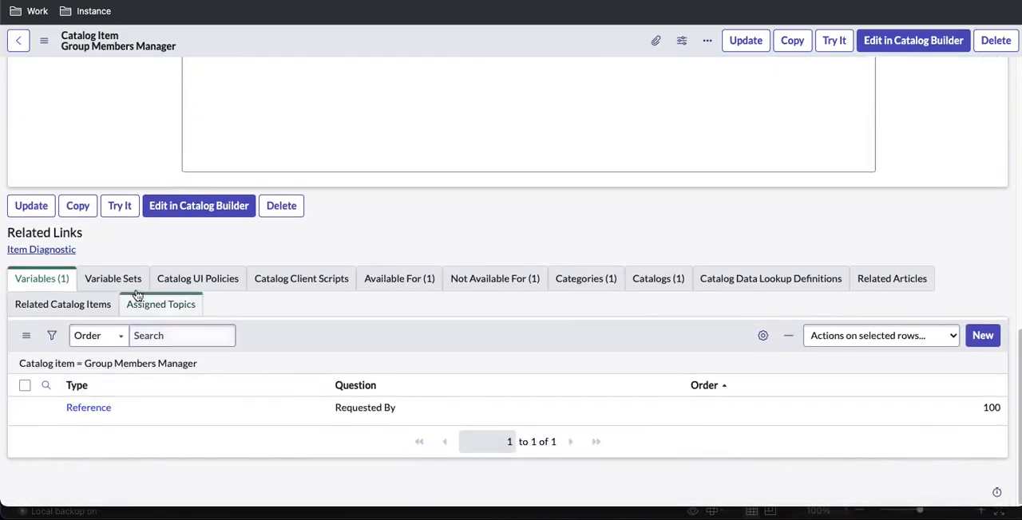
click(132, 289)
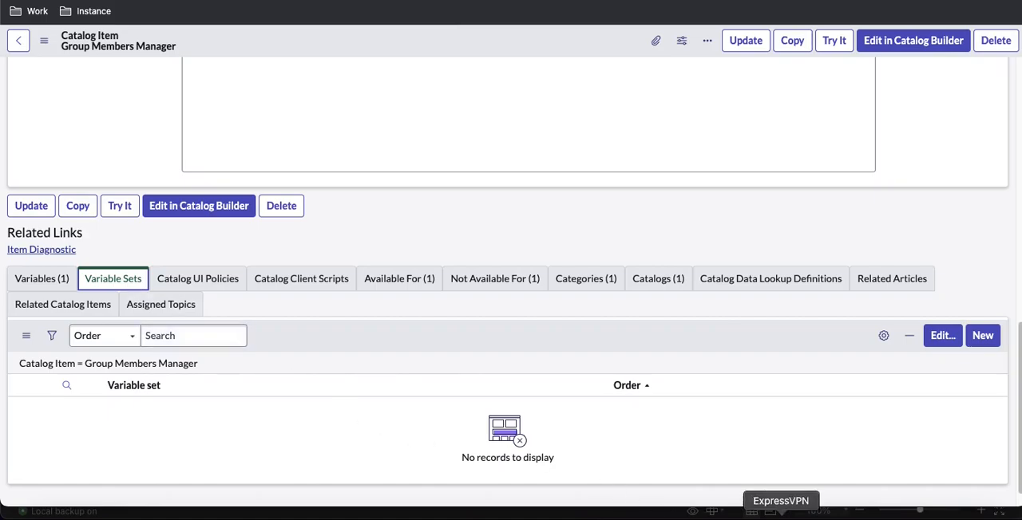
Recheck the Requeste for and Manager rows in the spreadsheet as candidates for a variable set, and return to the browser
click(851, 514)
drag(78, 244, 83, 256)
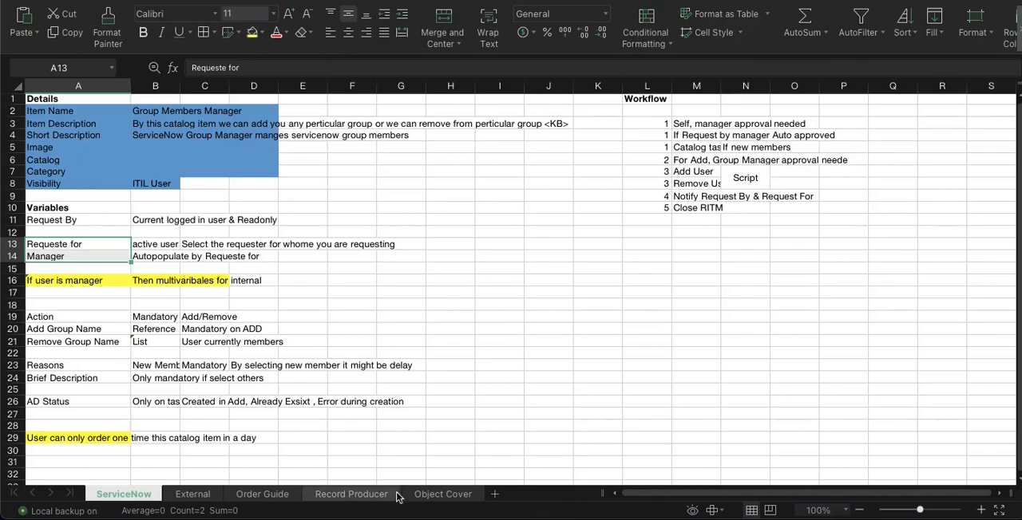
click(550, 516)
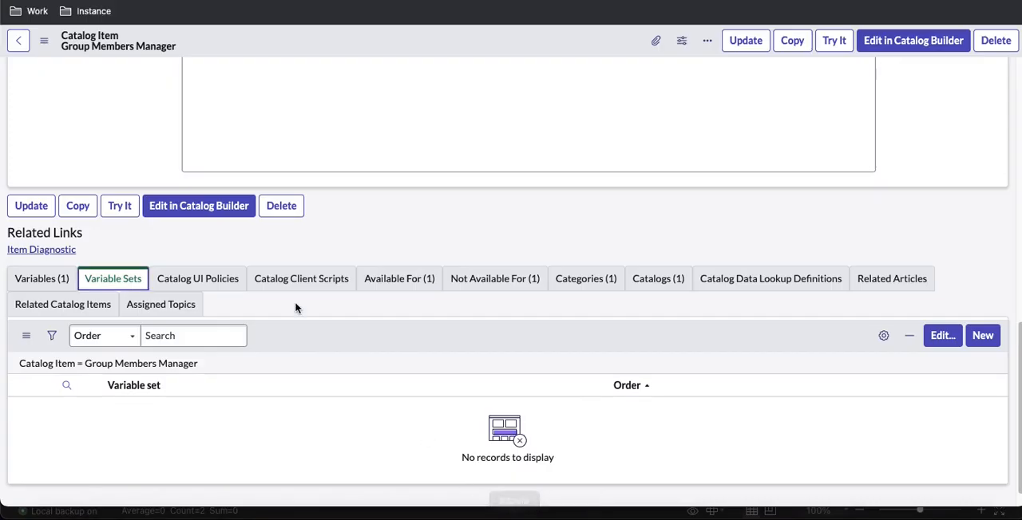
Find the Variable Sets module in the instance's navigator and open its list
click(86, 11)
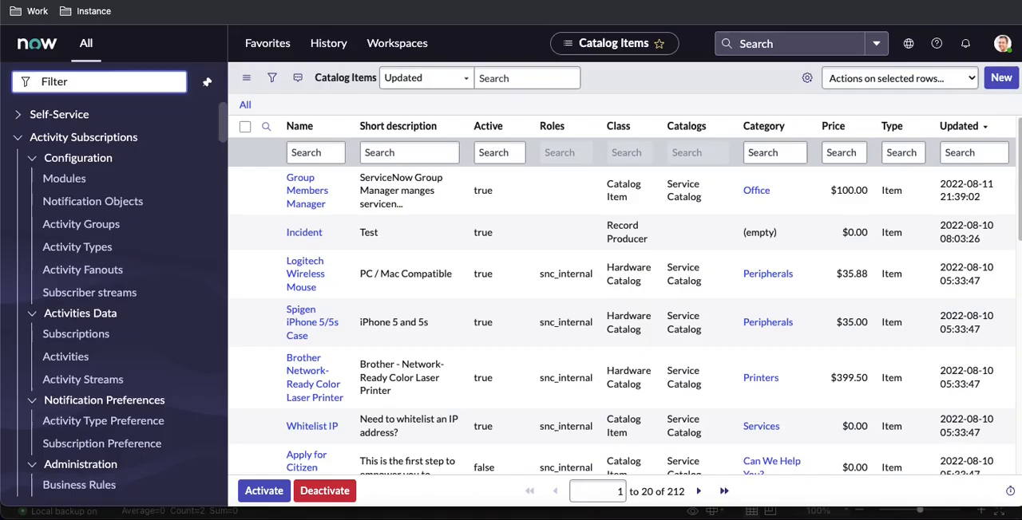
text(variable)
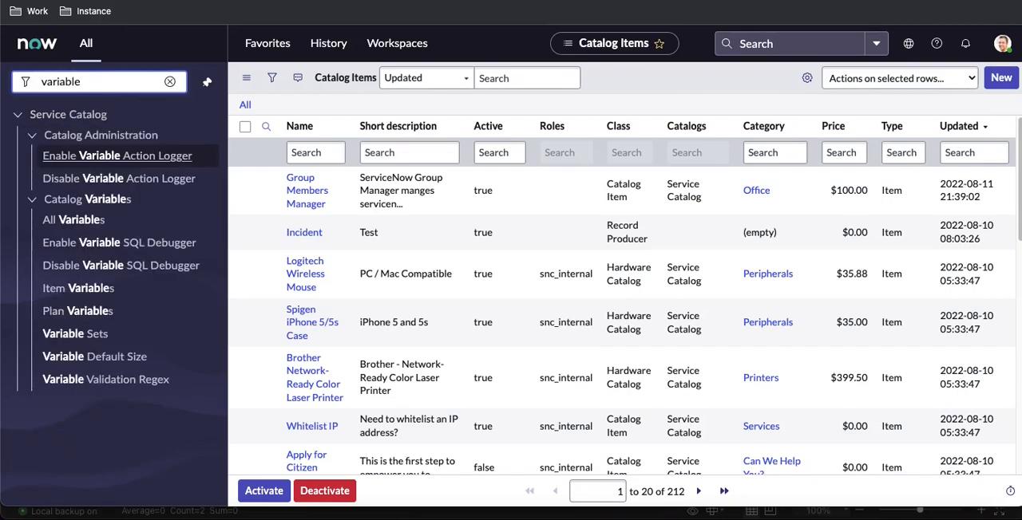
text( set)
key(BackSpace)
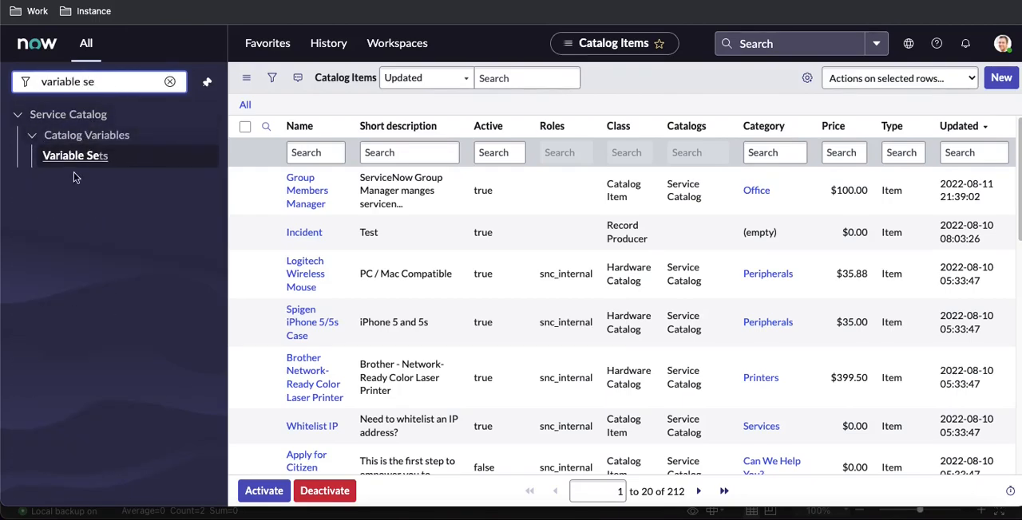
click(75, 166)
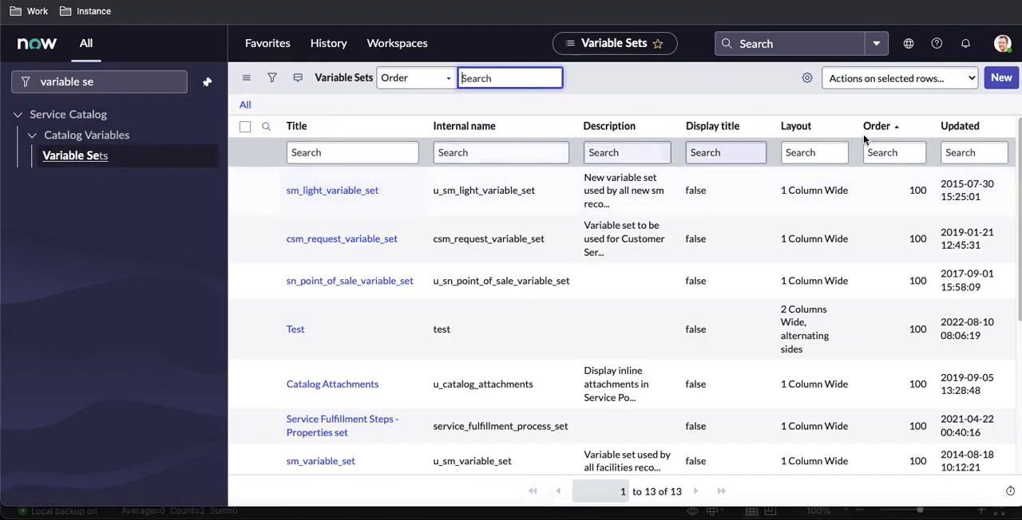
Start a new single-row variable set titled RequesterInfo with the internal name requesterinfo
click(1001, 80)
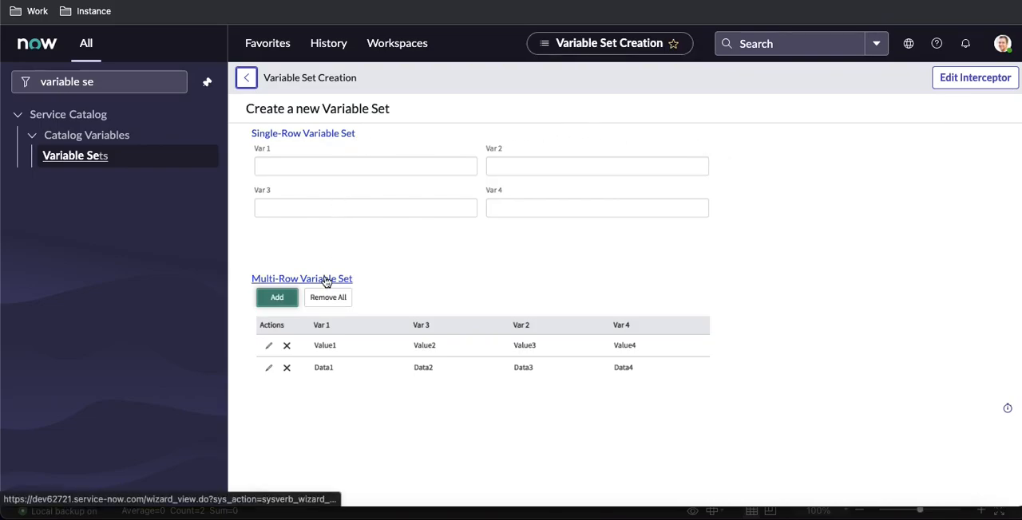
click(310, 140)
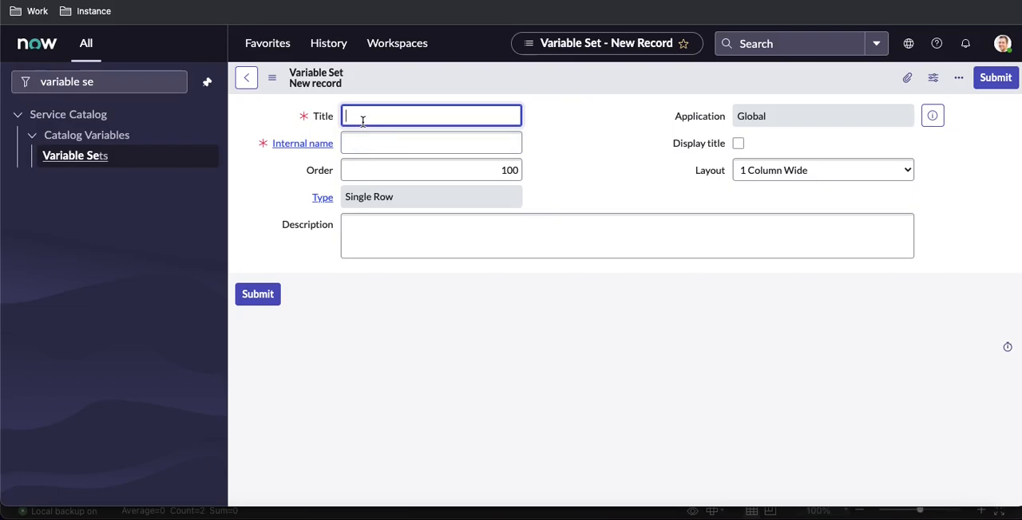
text(R)
text(equeste)
text(r)
text(Info)
click(411, 146)
click(434, 113)
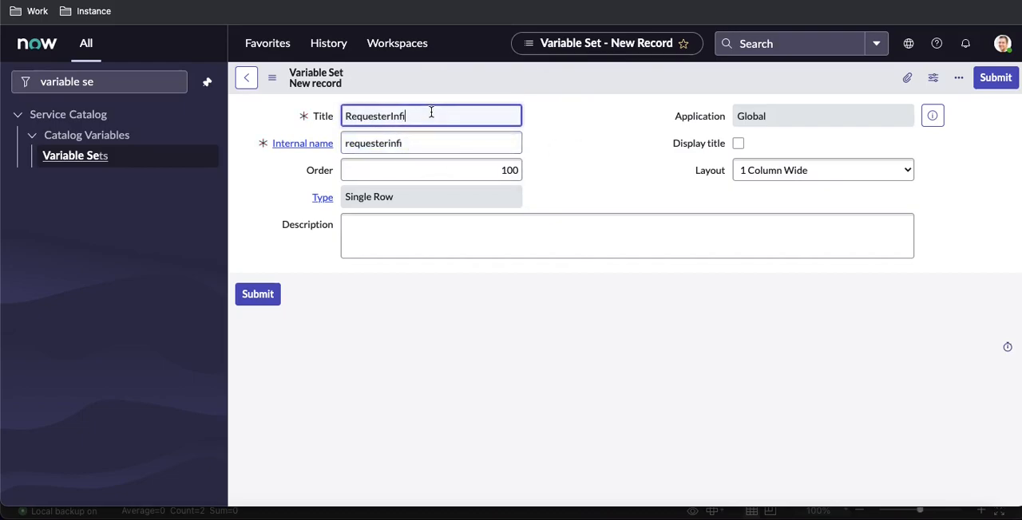
key(BackSpace)
text(o)
click(437, 144)
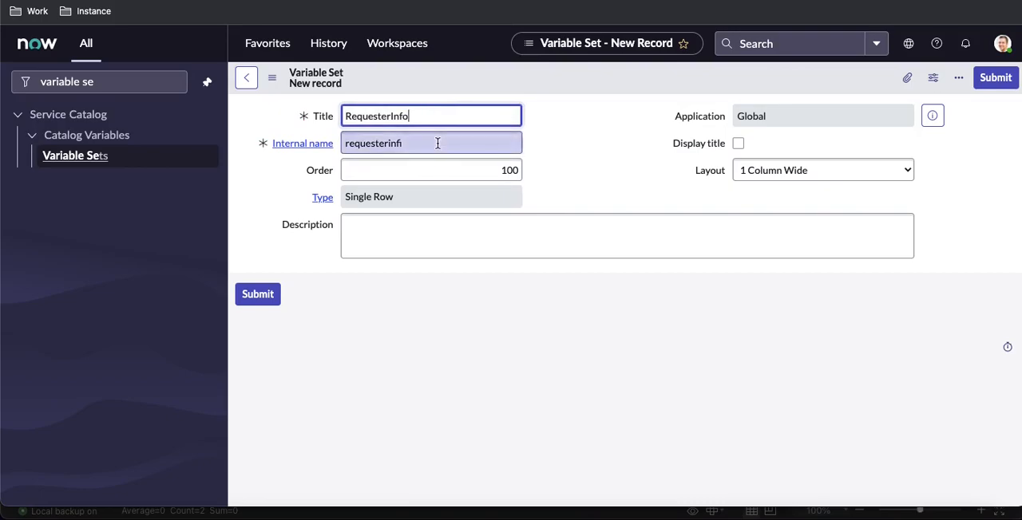
Set the variable set's order to 200 and save the new record without leaving the form
click(507, 169)
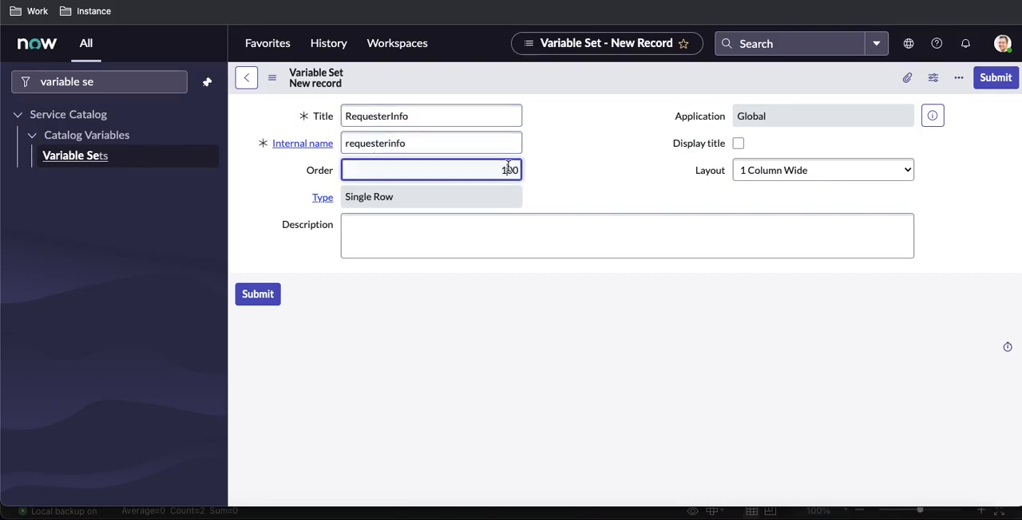
key(BackSpace)
text(2)
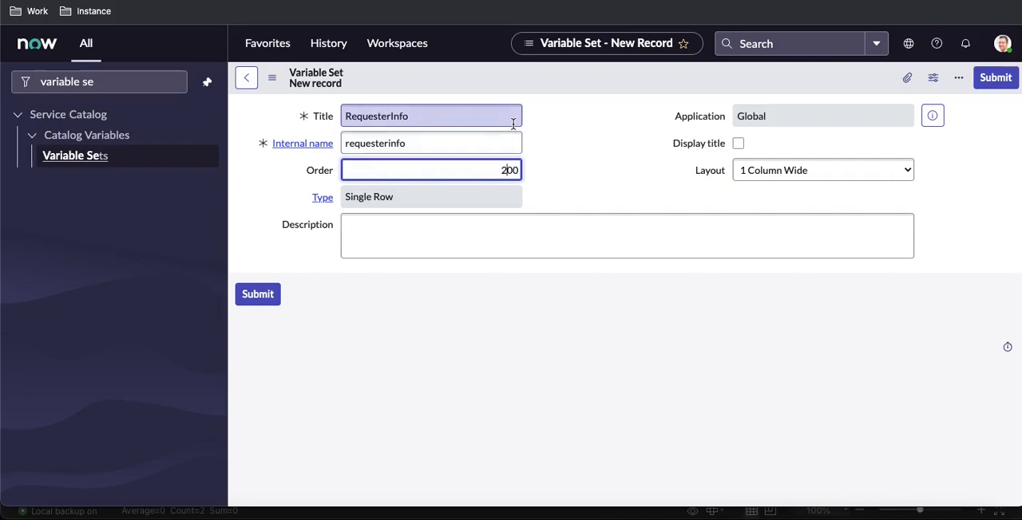
click(591, 76)
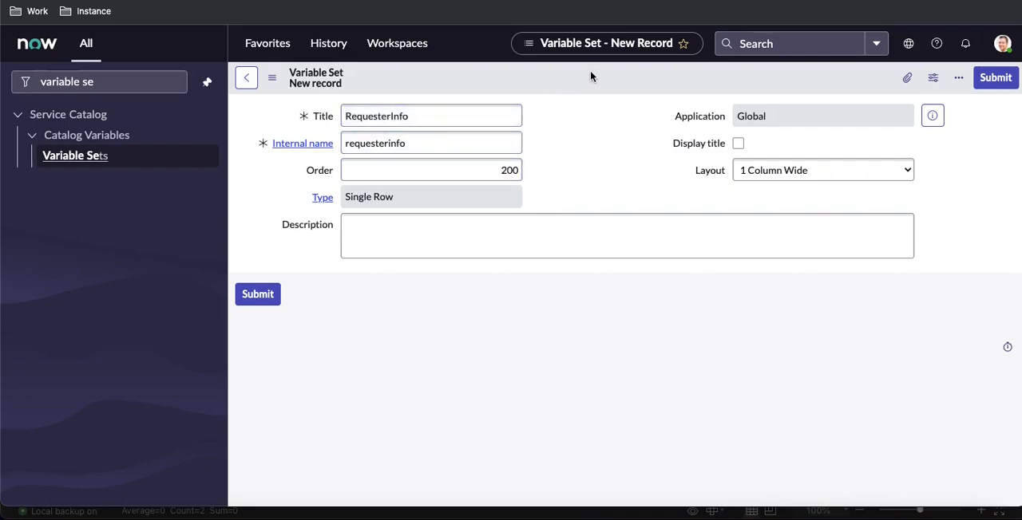
right_click(591, 76)
click(608, 82)
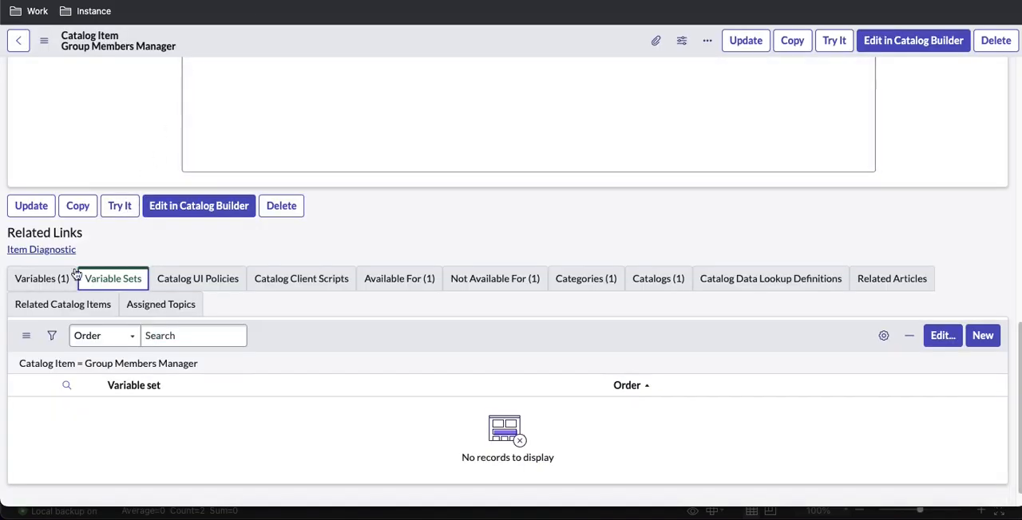
Start a new variable in the RequesterInfo set, consult the spreadsheet for its requirements, and set its order to 100
click(72, 277)
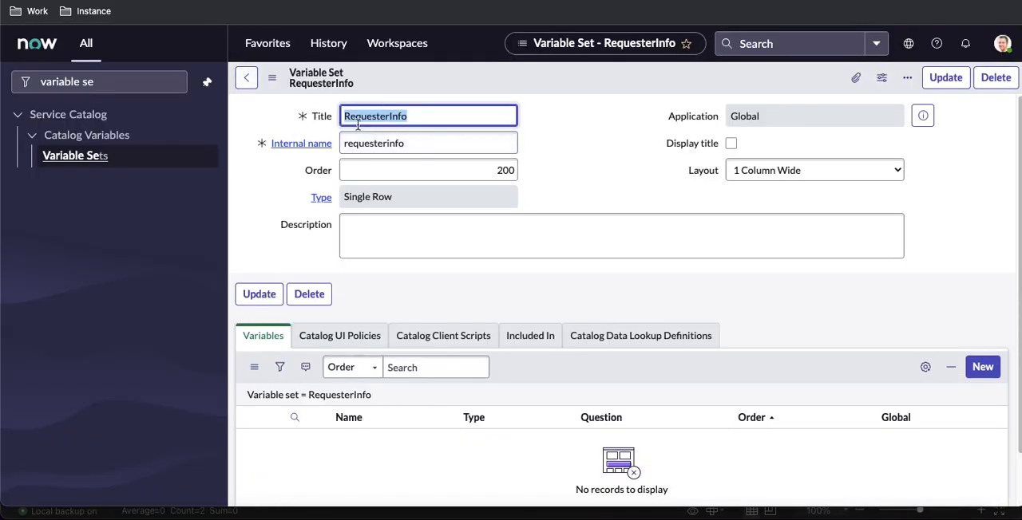
click(984, 367)
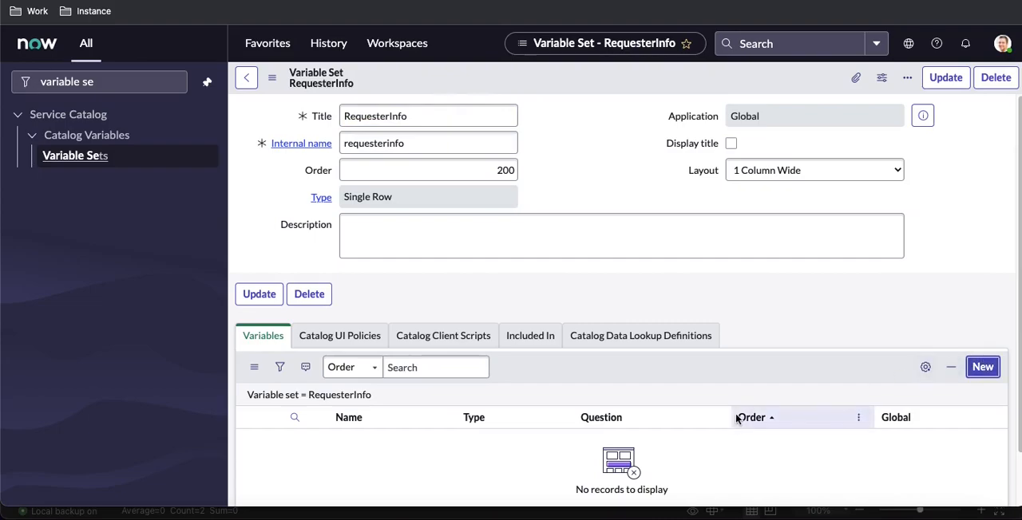
click(852, 512)
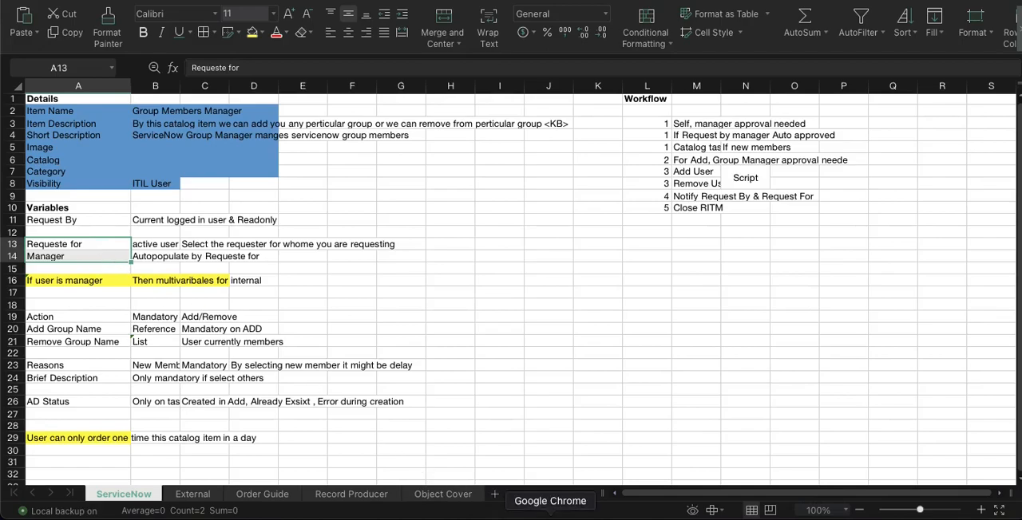
click(550, 515)
click(269, 284)
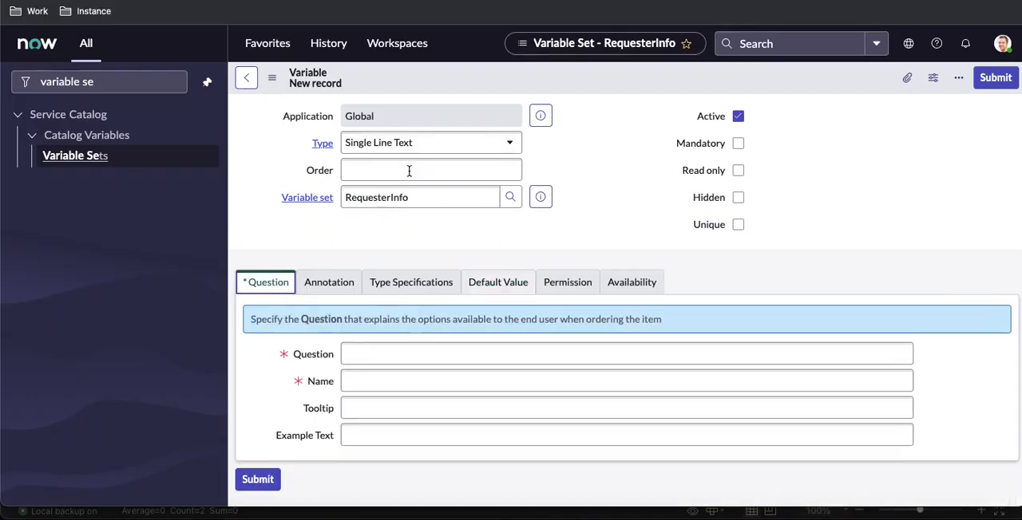
click(407, 174)
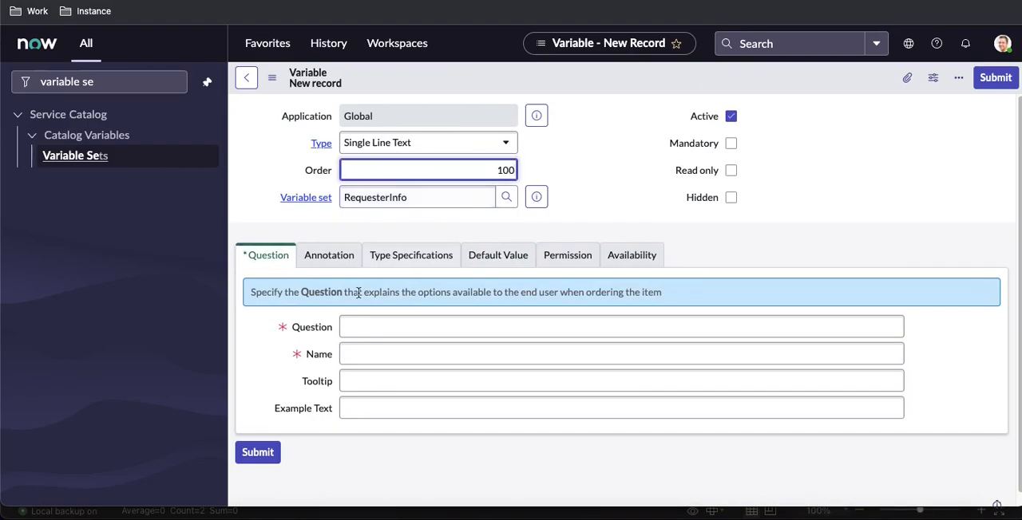
Enter Request_for as the variable's question, with request_for as its name
click(370, 327)
text(R)
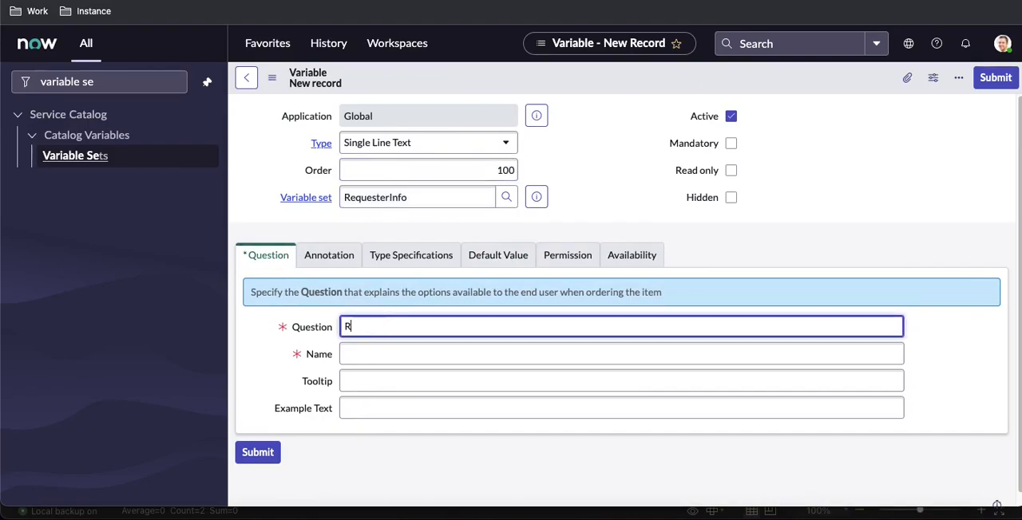
text(equest_for)
key(Tab)
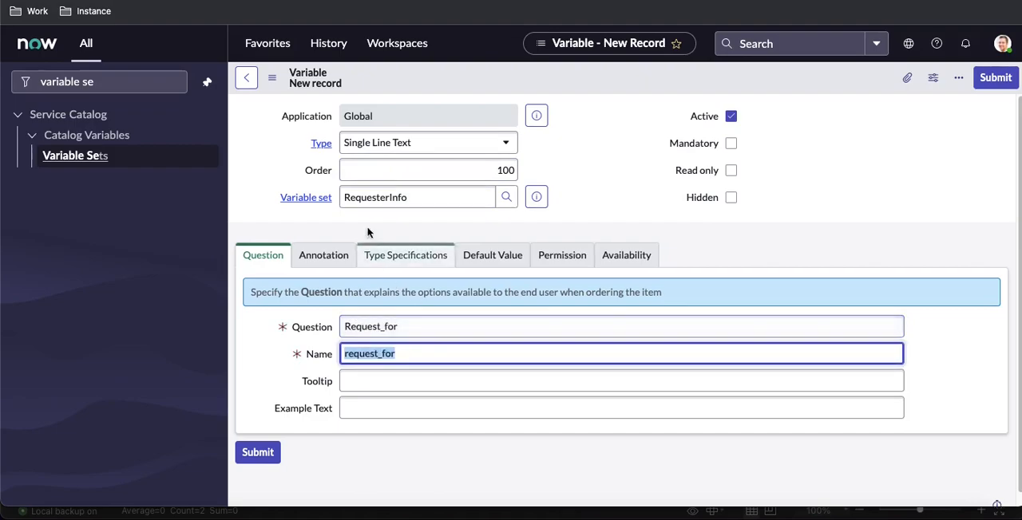
Make the Request_for variable a Reference type pointing to the User [sys_user] table
click(429, 142)
text(re)
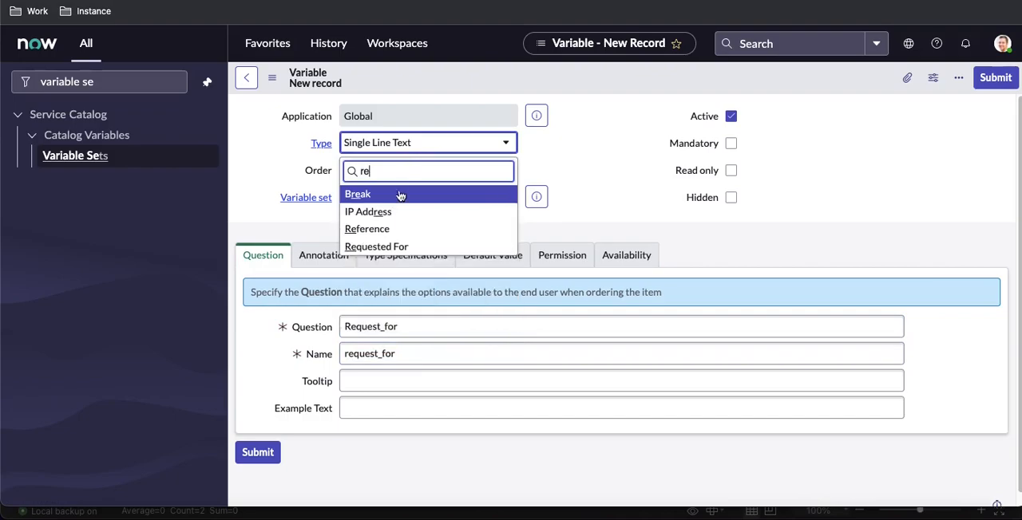
click(391, 228)
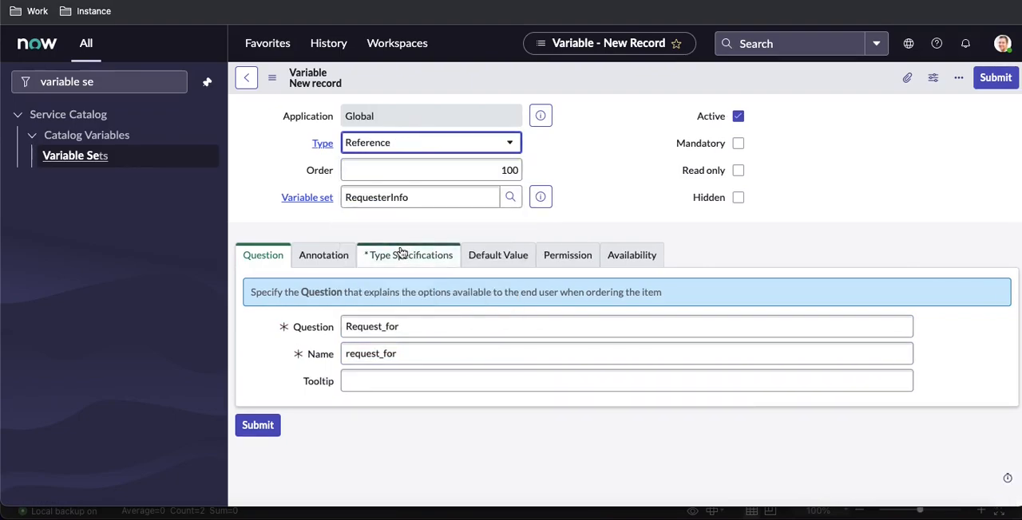
click(402, 252)
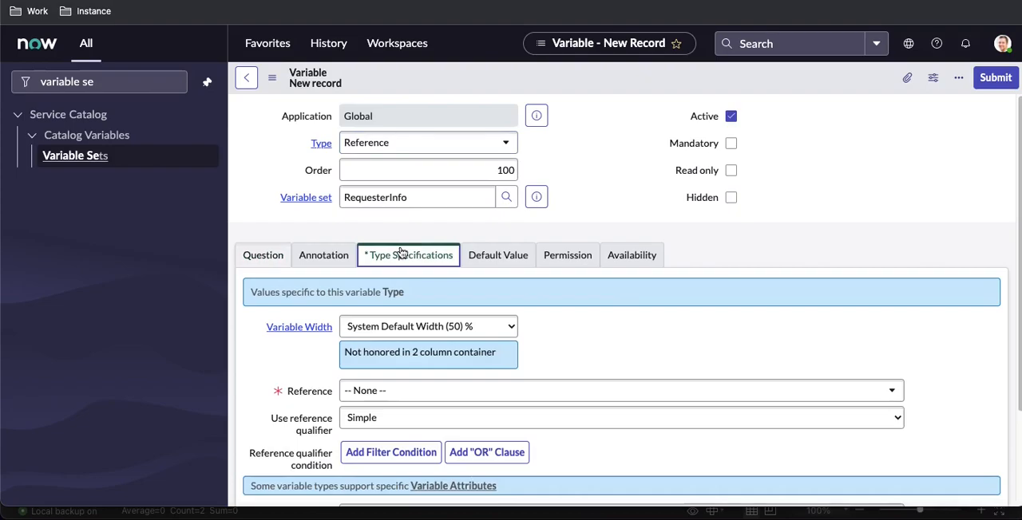
click(436, 395)
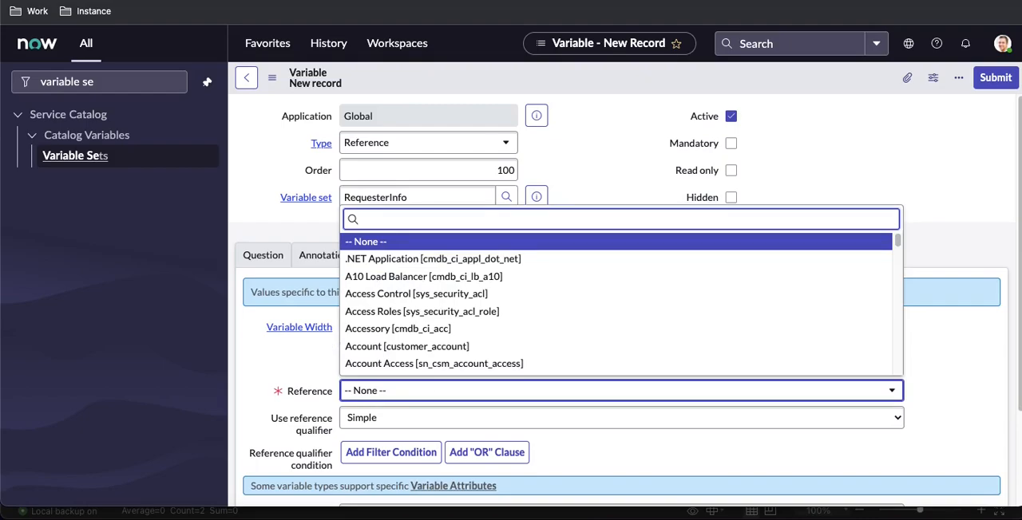
text(user [sys_use)
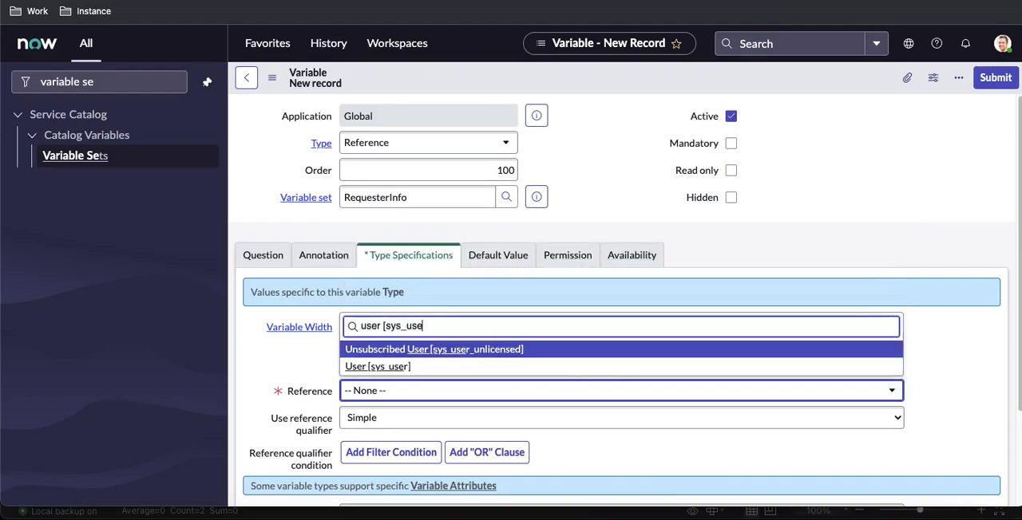
key(Down)
key(Return)
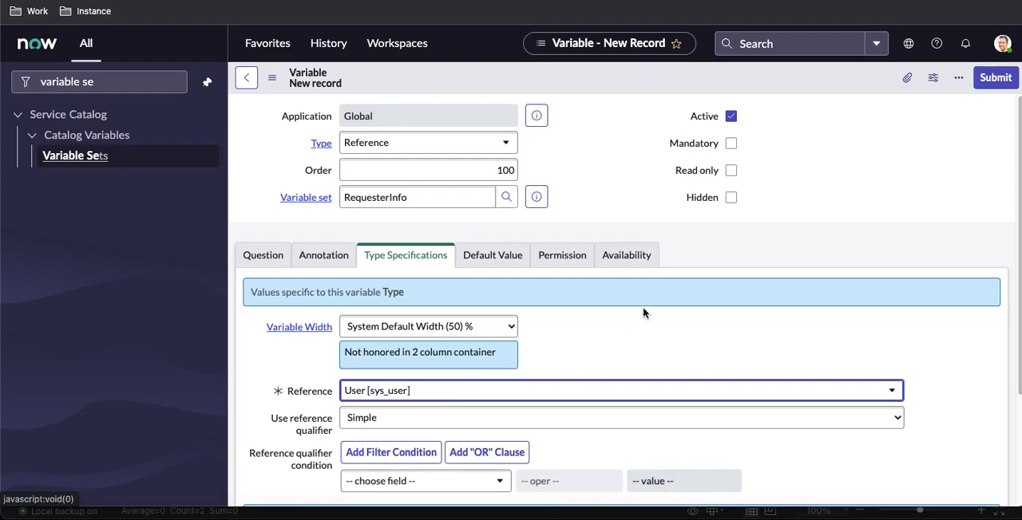
Check the requested-for rule in the spreadsheet, then restrict the reference with the condition Active is true and submit the variable
scroll(643, 313, down, 3)
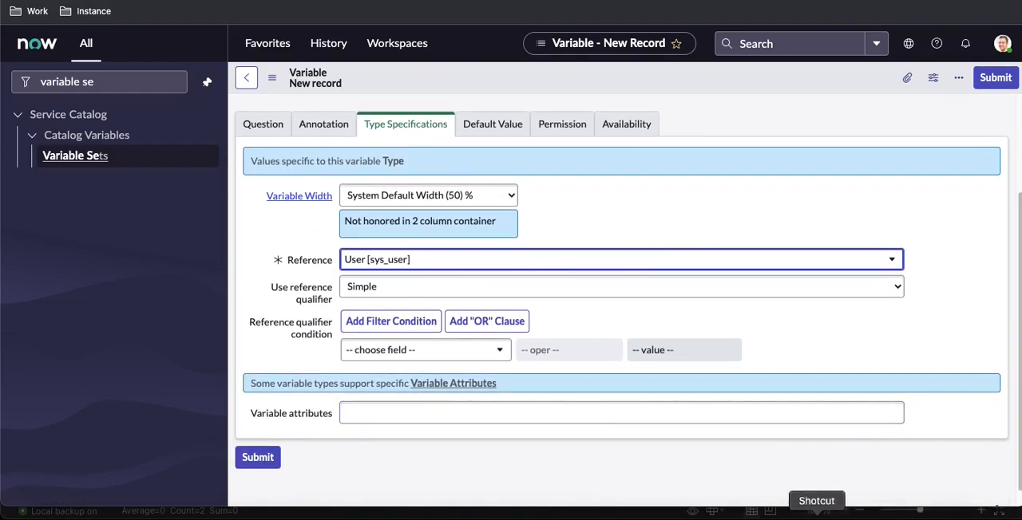
click(848, 515)
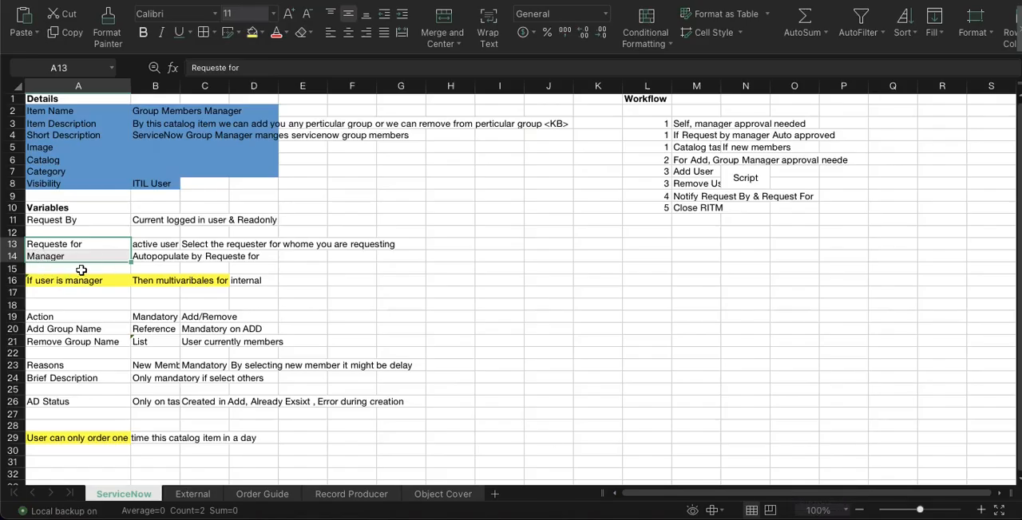
click(158, 249)
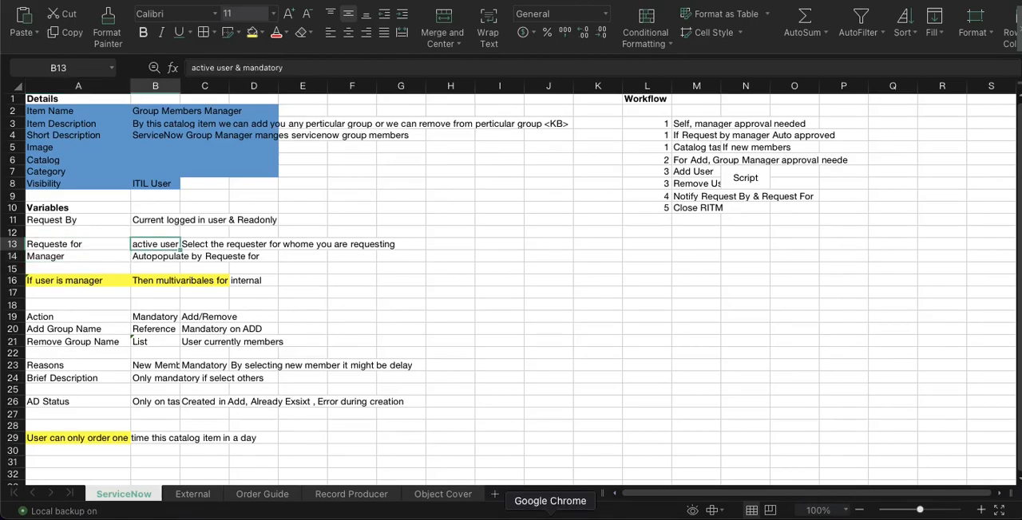
click(546, 512)
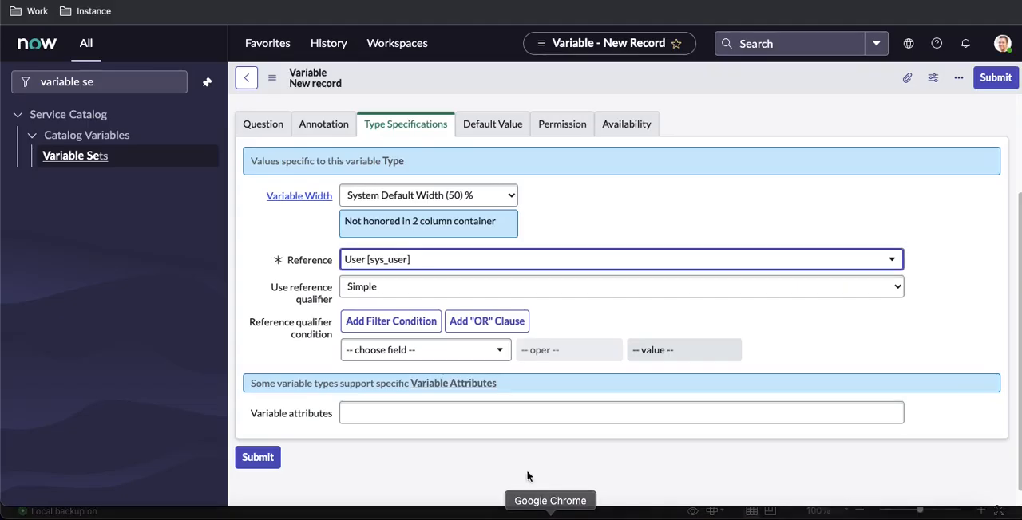
click(406, 349)
text(ac)
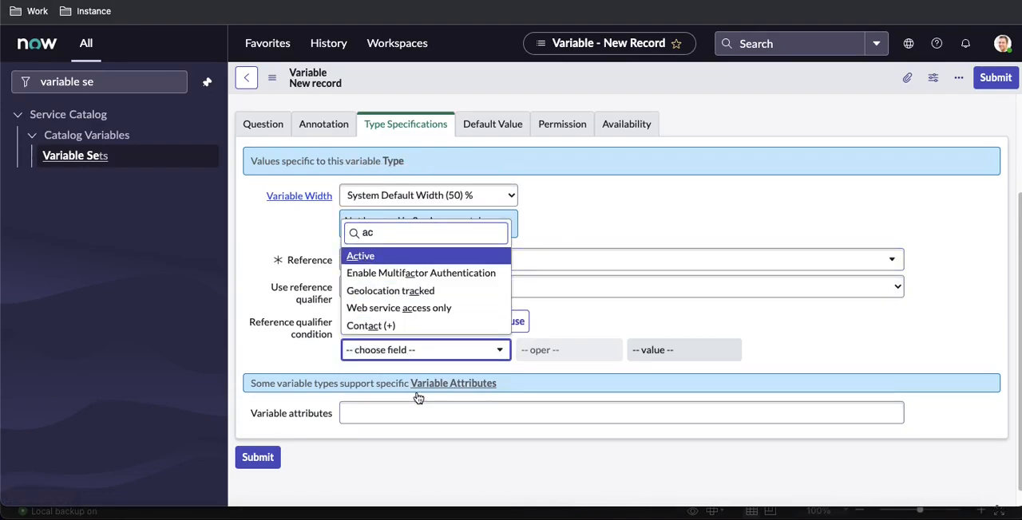
key(Return)
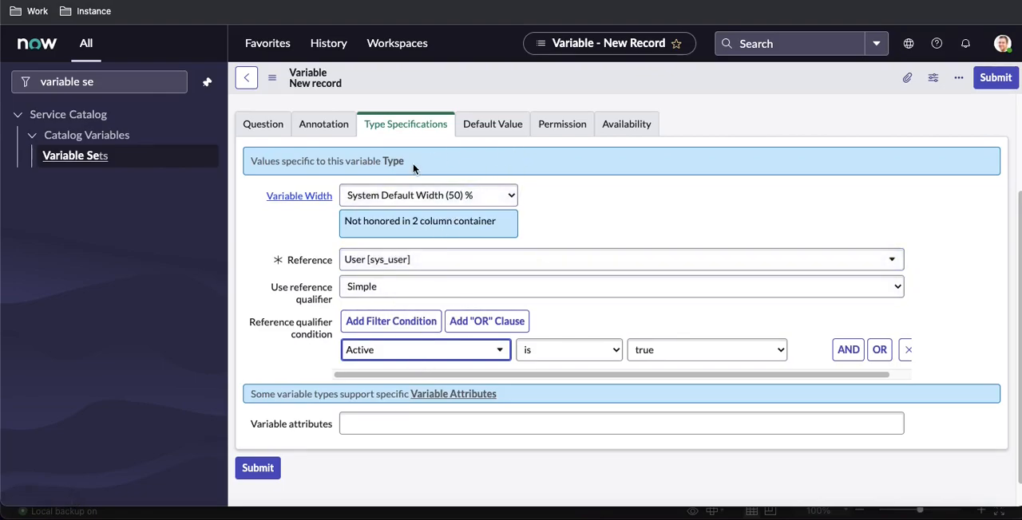
scroll(417, 164, up, 2)
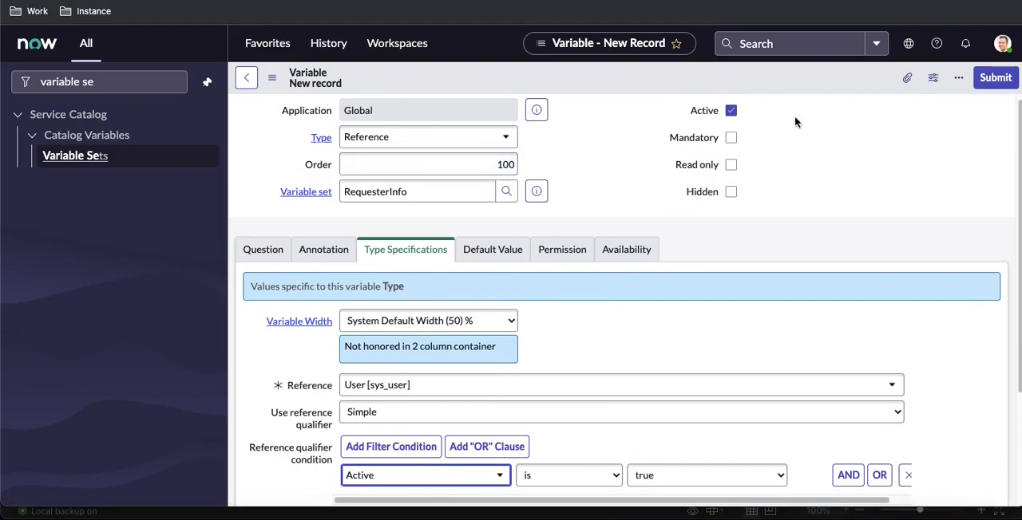
click(996, 78)
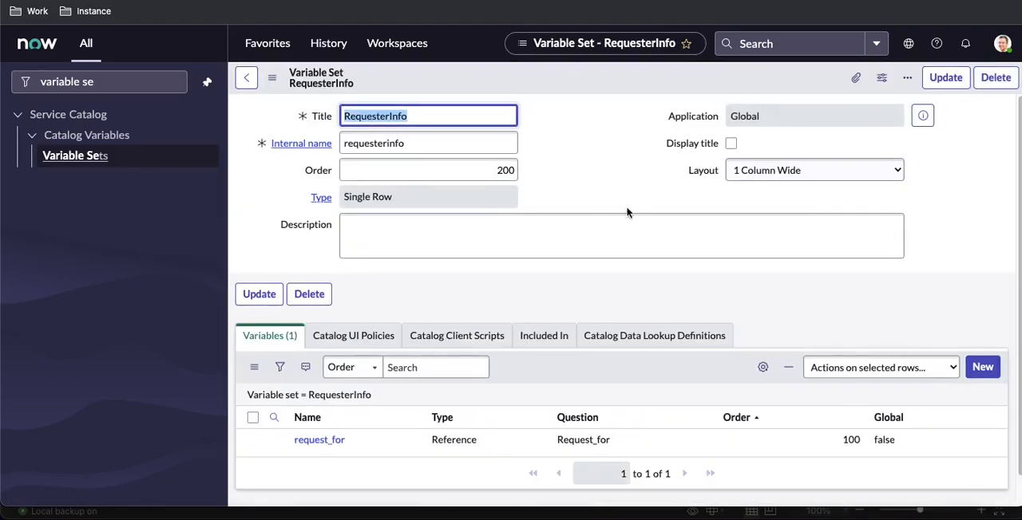
Start a second Reference variable in the RequesterInfo set with the question Requester Manager
scroll(608, 226, down, 1)
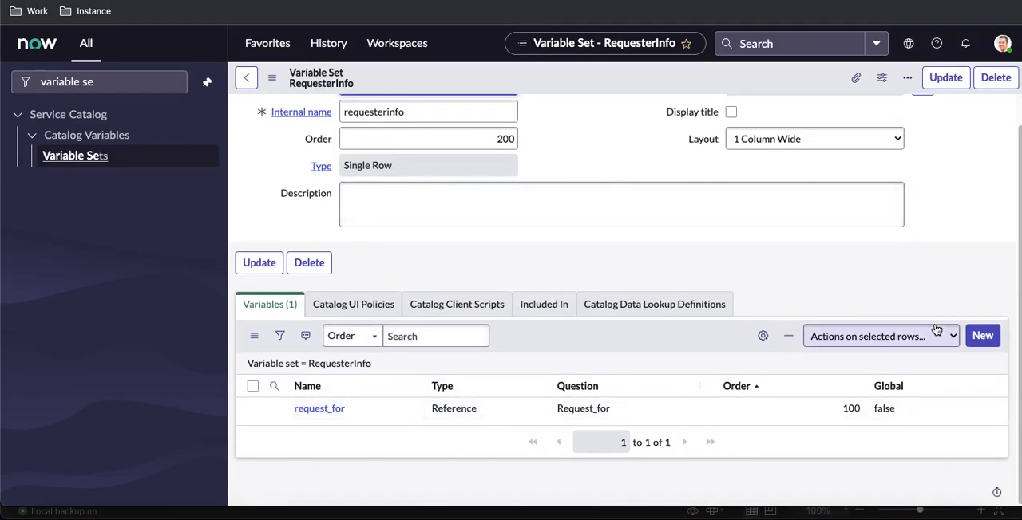
click(975, 335)
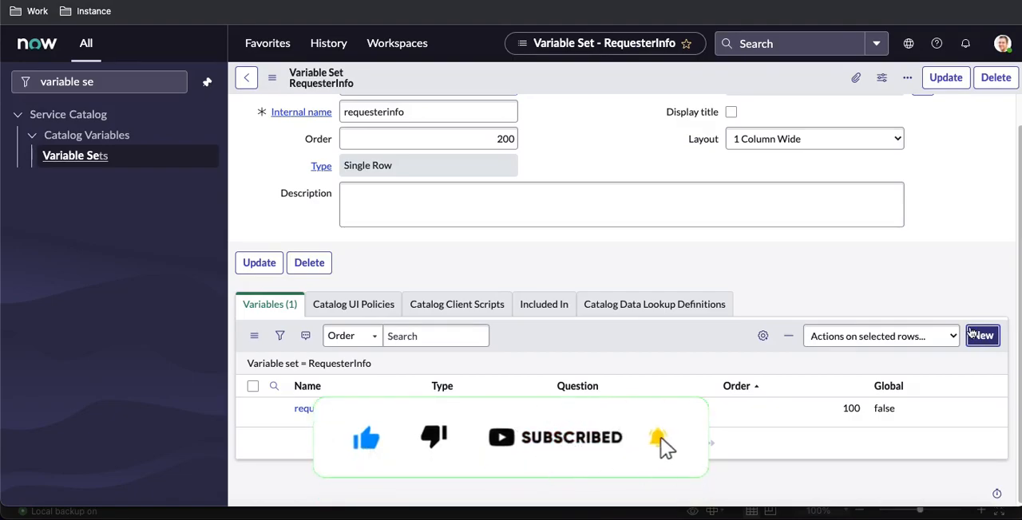
click(418, 170)
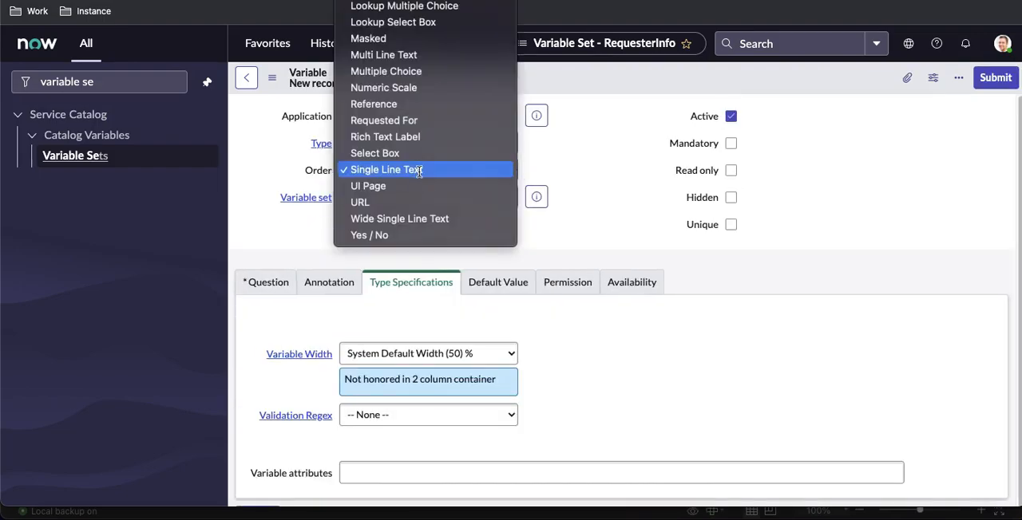
key(Return)
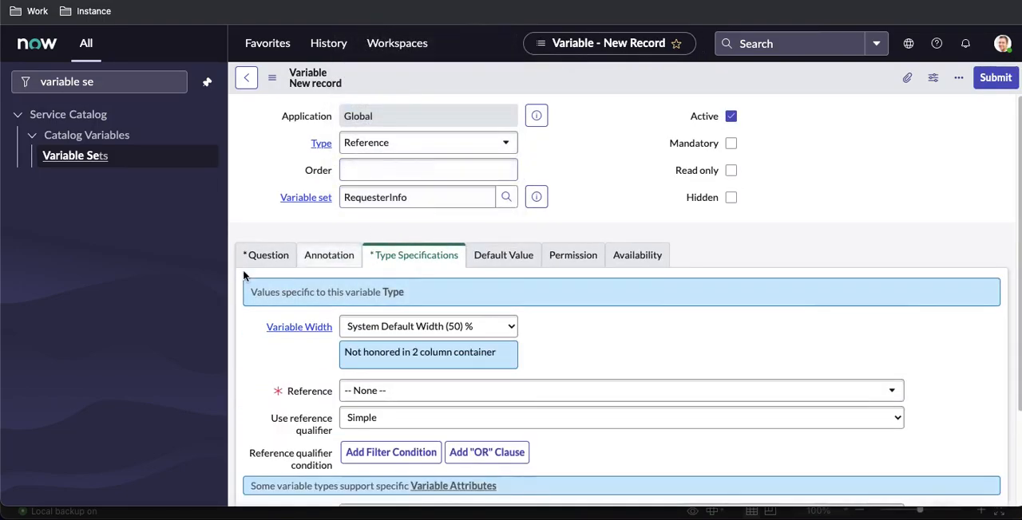
click(267, 256)
click(387, 322)
text(Requester Manager)
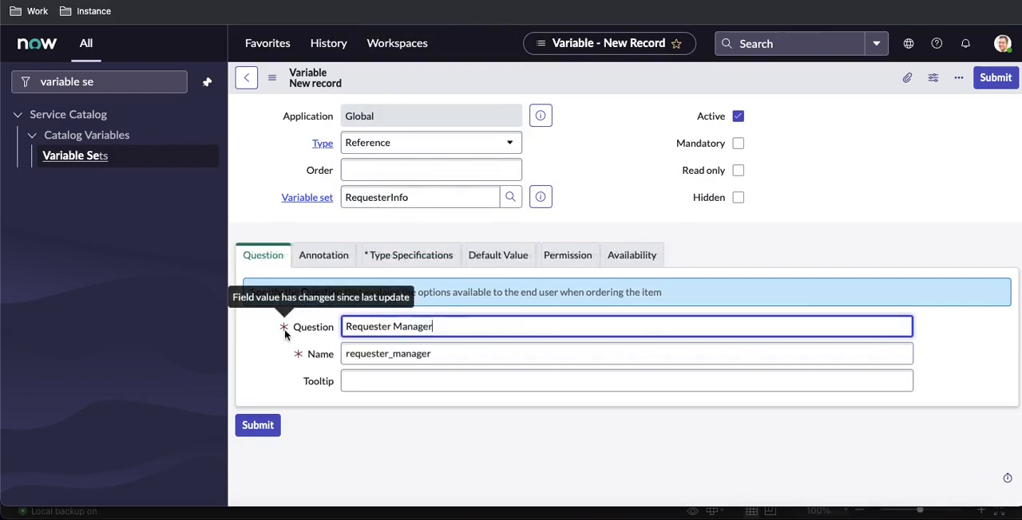
Point the Requester Manager variable's reference to the User [sys_user] table
click(409, 255)
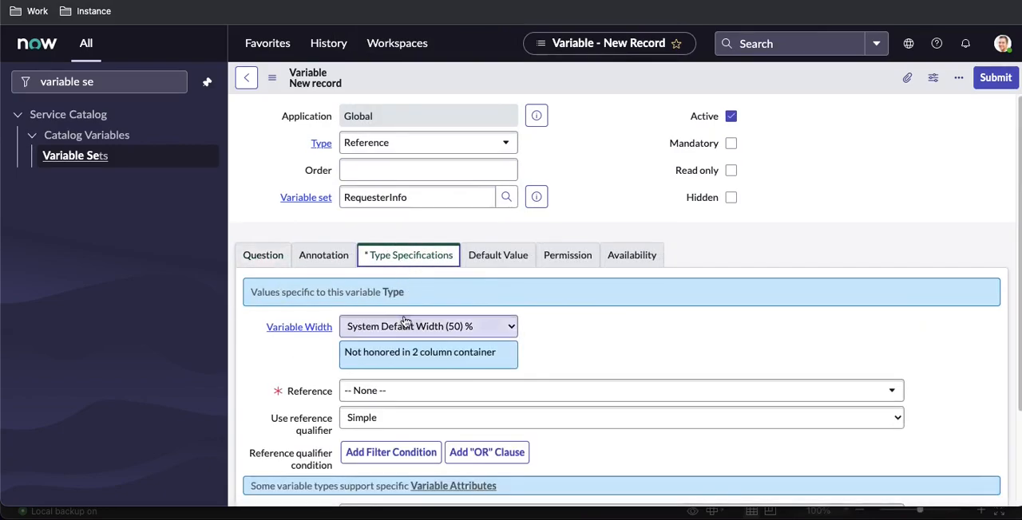
click(425, 396)
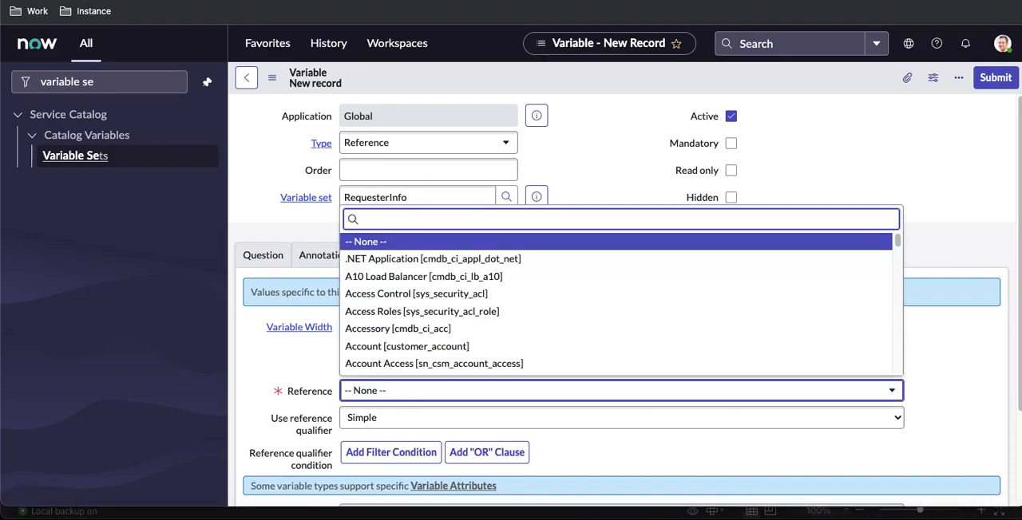
text(user [sys_use)
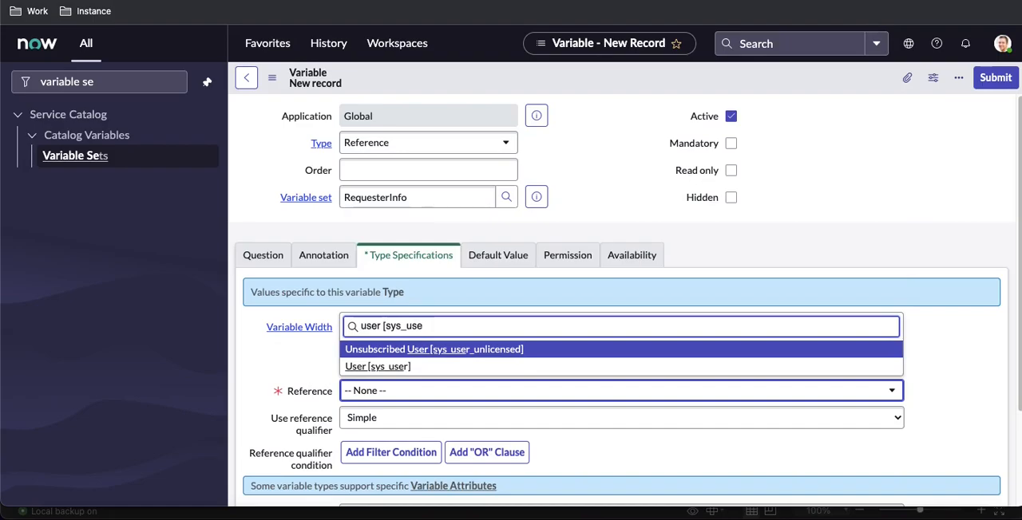
click(374, 366)
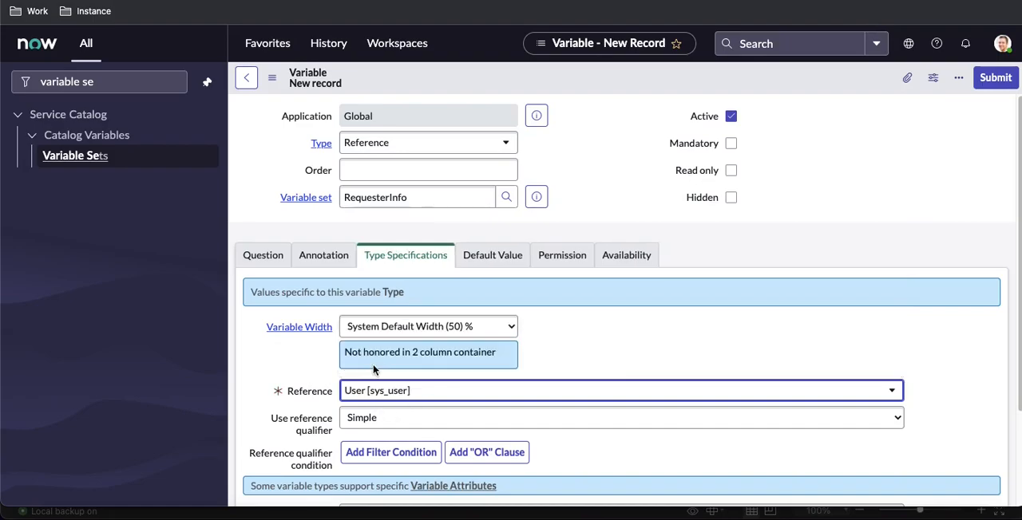
Set the Requester Manager variable's order to 200 and submit it to the variable set
click(404, 171)
text(200)
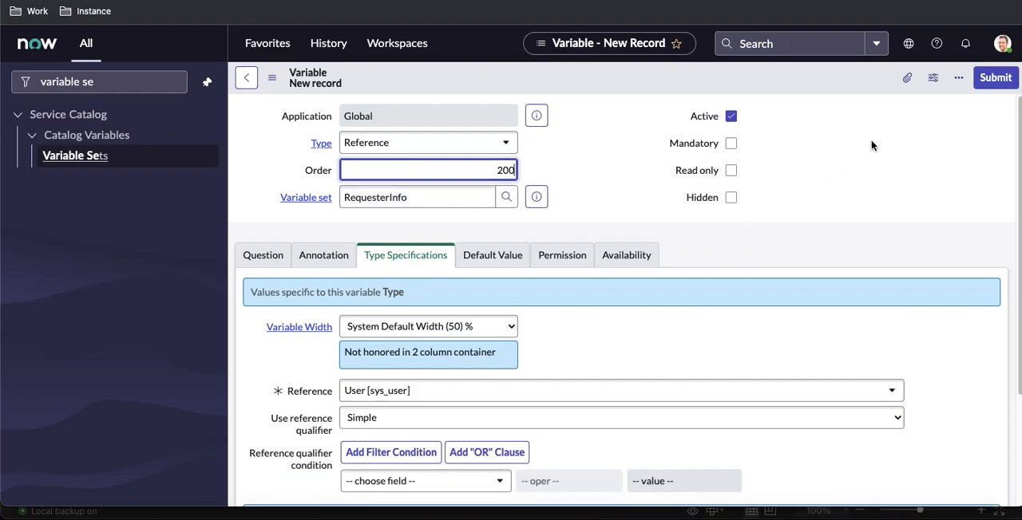
click(991, 85)
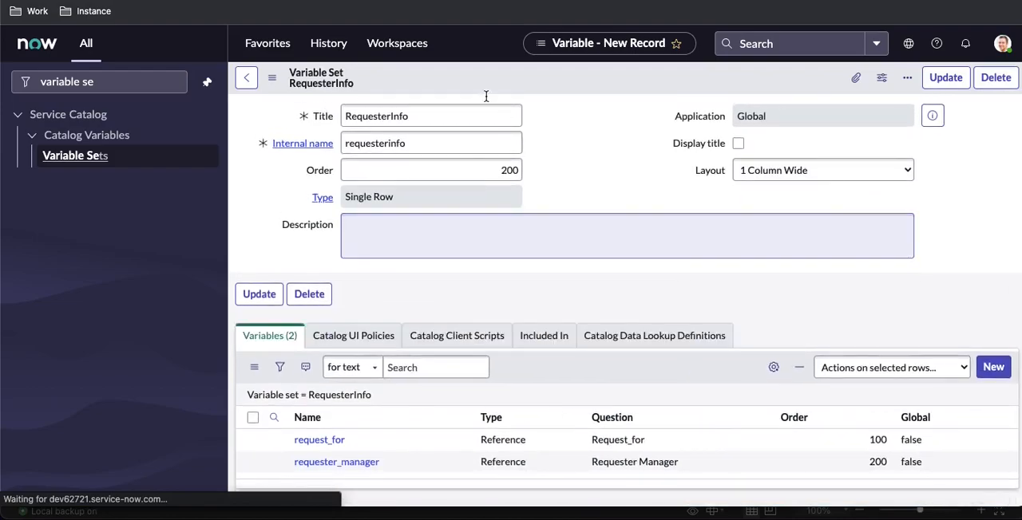
Copy the variable set's title and open the Group Members Manager catalog item's variable set list for editing
double_click(417, 114)
key(ctrl+c)
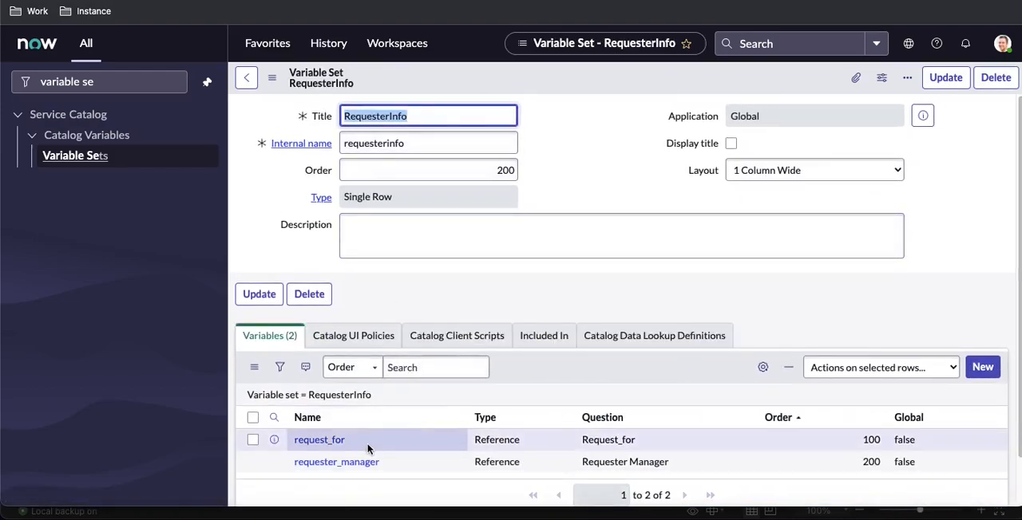
scroll(368, 449, down, 1)
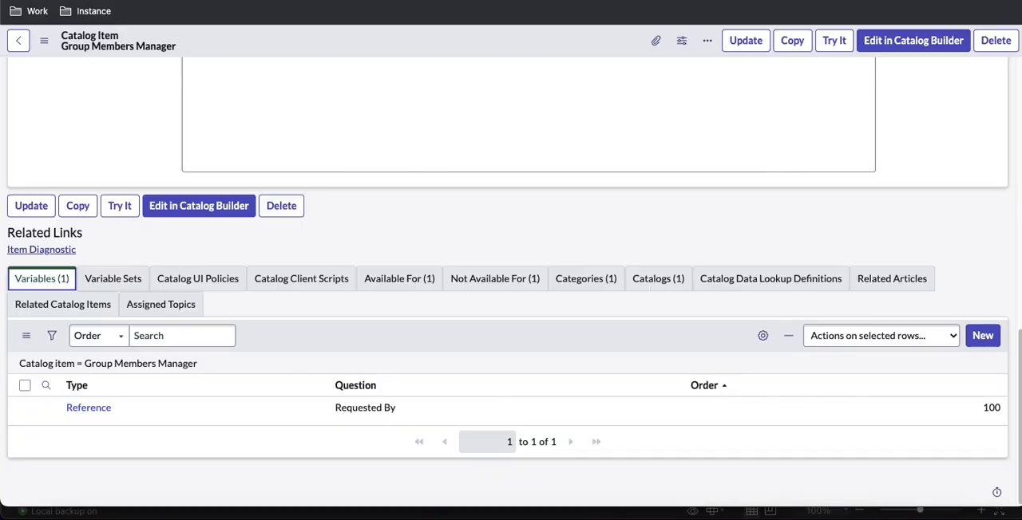
click(117, 285)
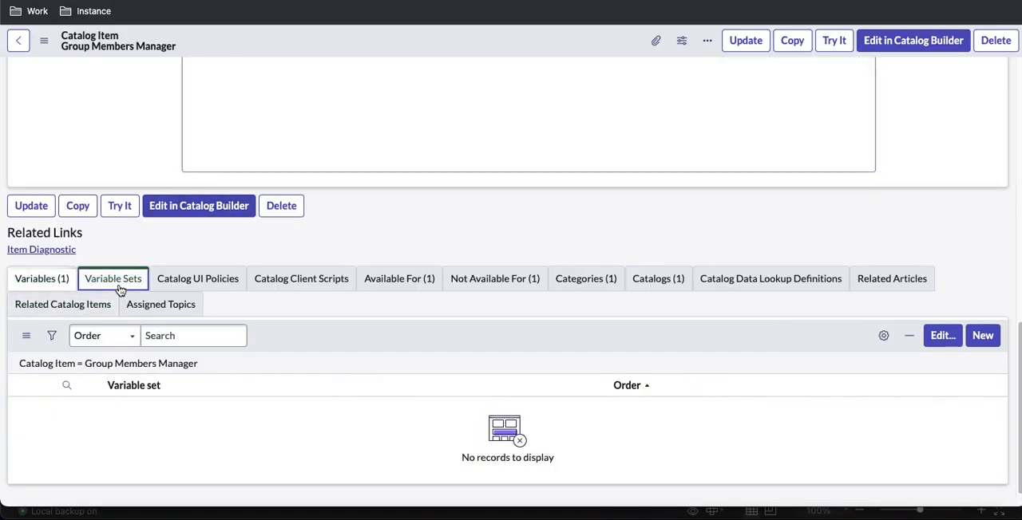
click(947, 341)
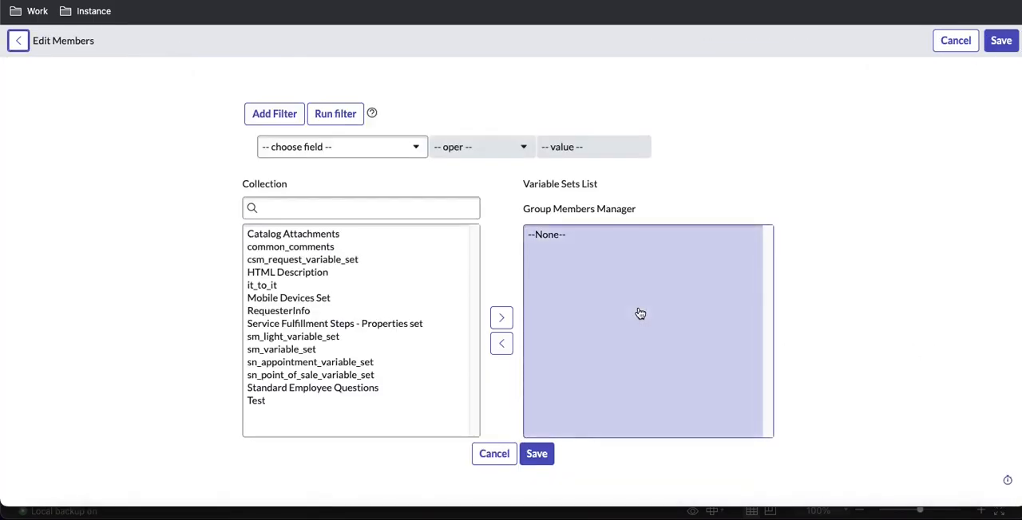
Find RequesterInfo in the collection, add it to the item's variable sets and save the list
click(372, 206)
key(ctrl+v)
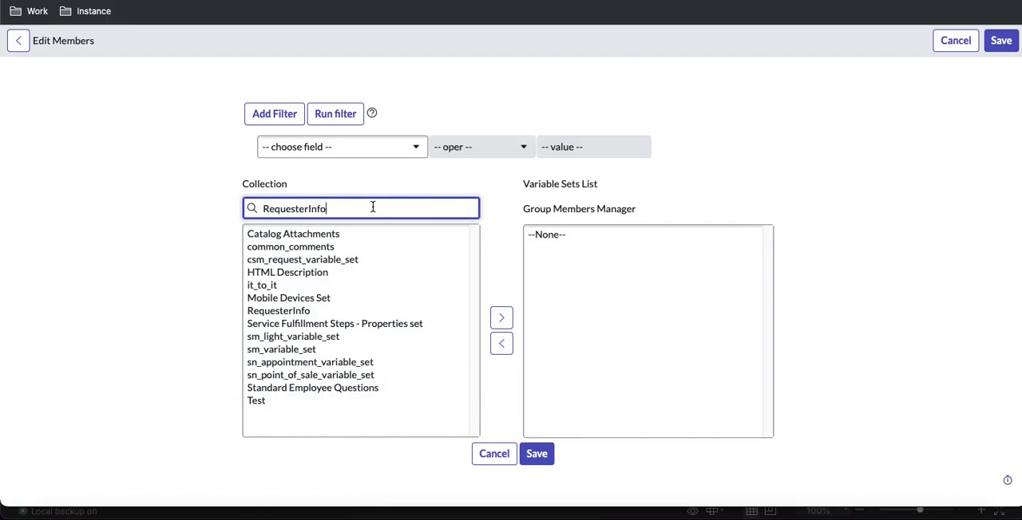
click(301, 237)
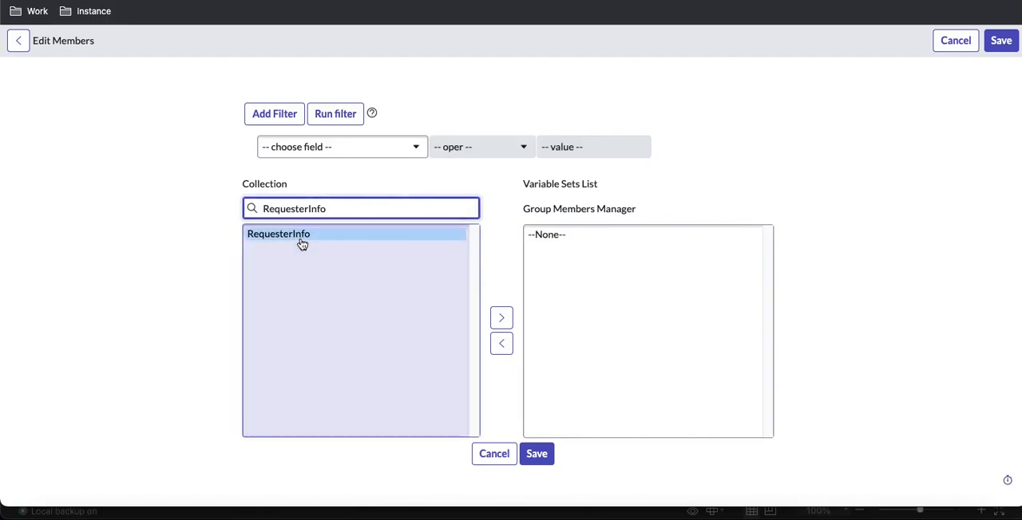
click(497, 320)
click(535, 454)
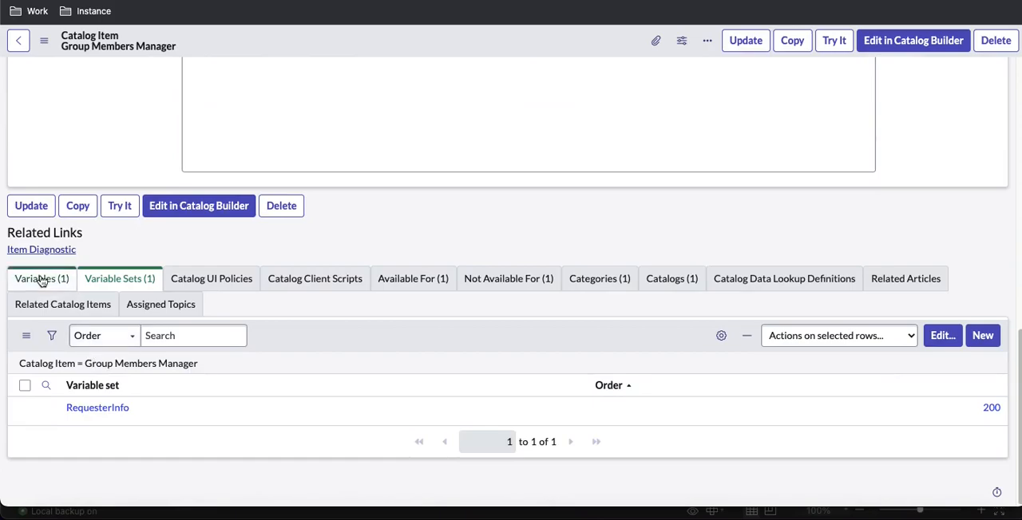
Review the catalog item's variables and variable sets, and inspect the fields on its portal order form
click(40, 279)
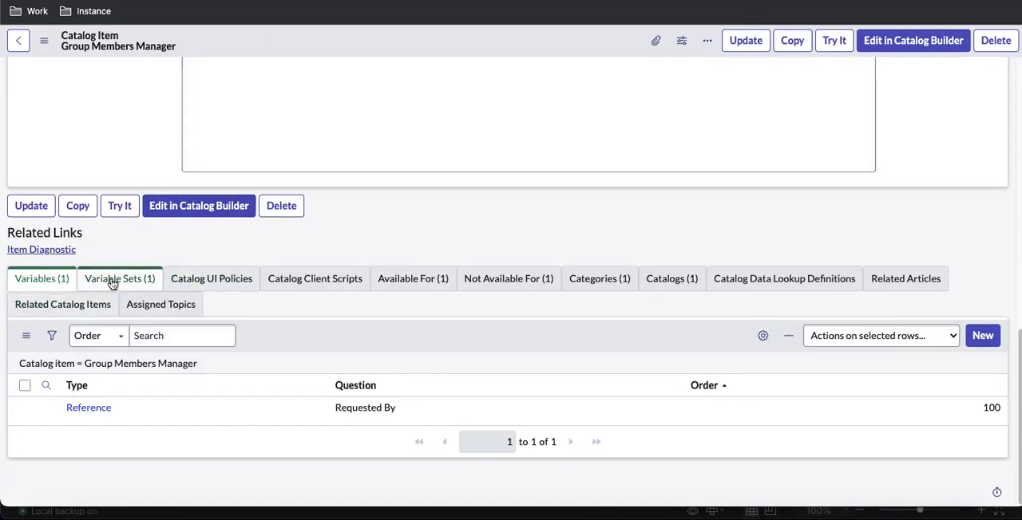
click(112, 283)
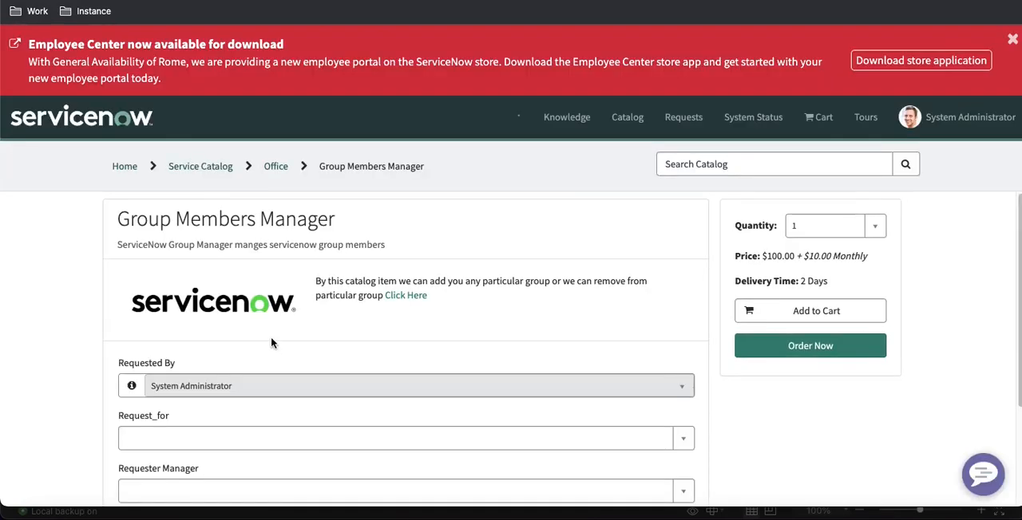
scroll(271, 343, down, 2)
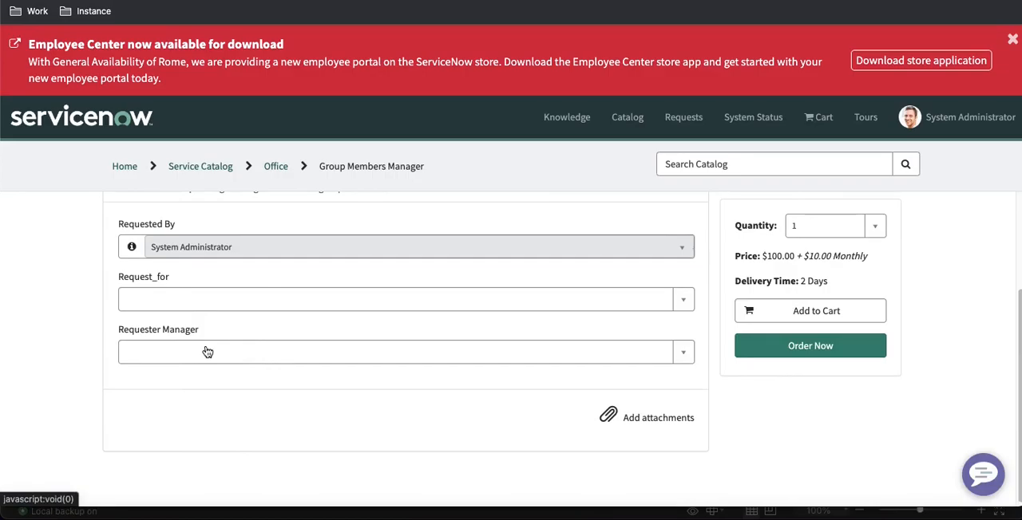
Inspect the user lists of the Request_for and Requester Manager fields on the portal order form, and pick a test user in Request_for
click(205, 303)
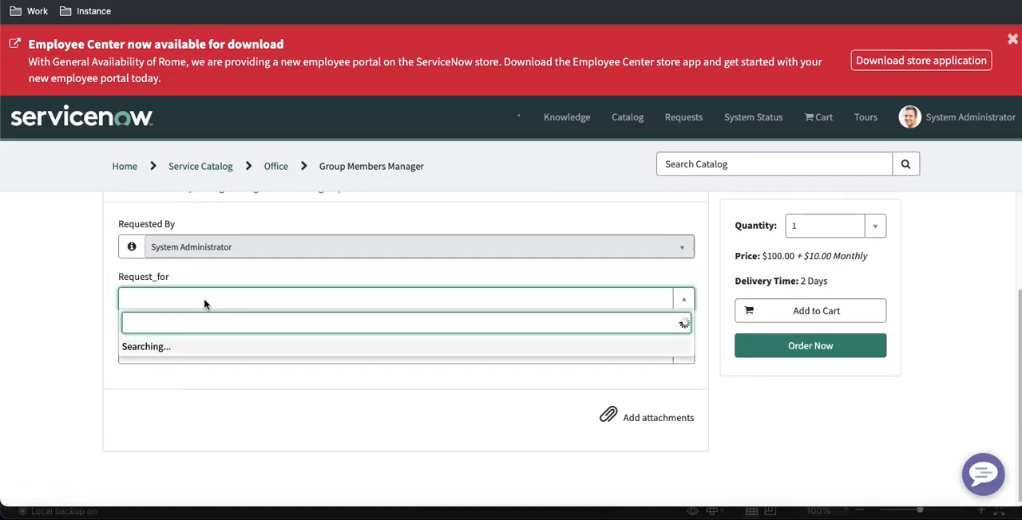
scroll(188, 407, down, 15)
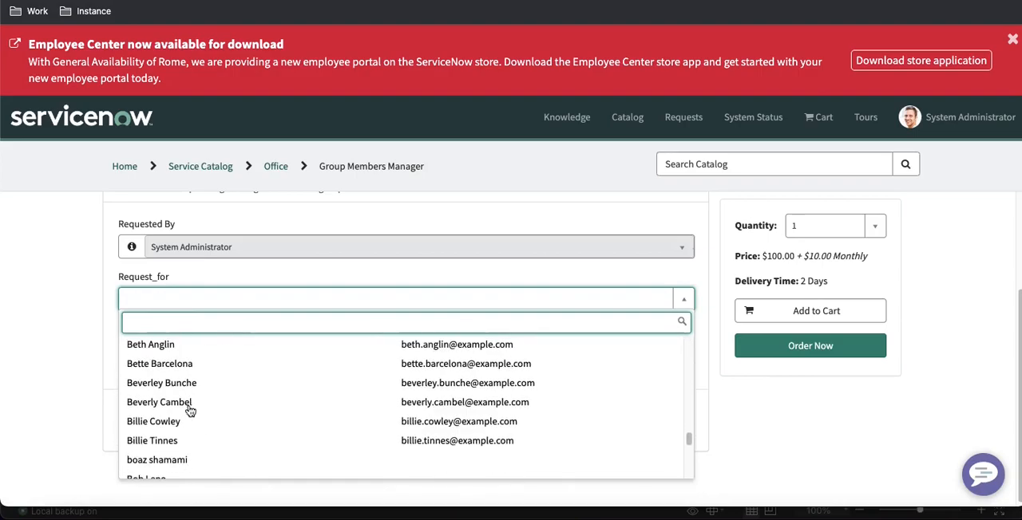
click(83, 363)
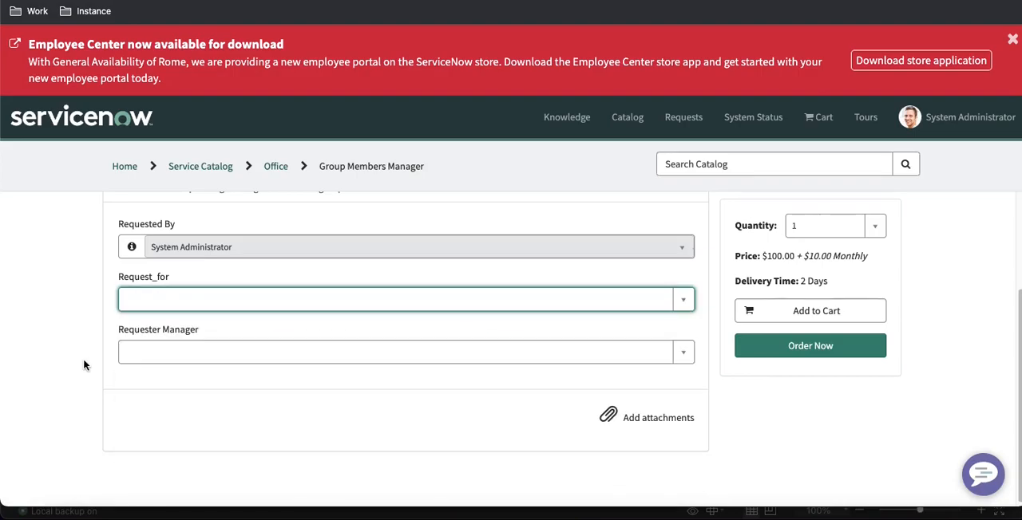
click(186, 342)
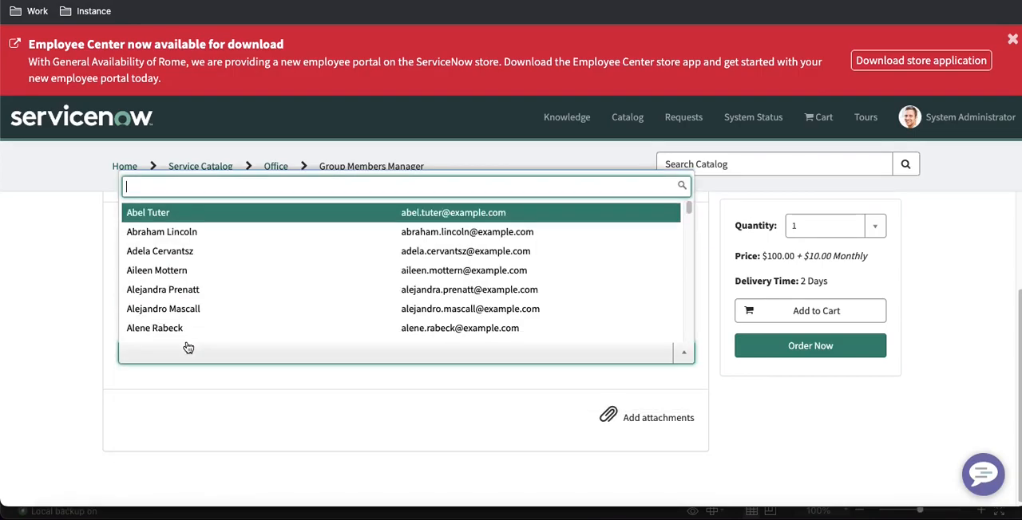
scroll(198, 308, down, 3)
scroll(199, 308, down, 10)
click(179, 438)
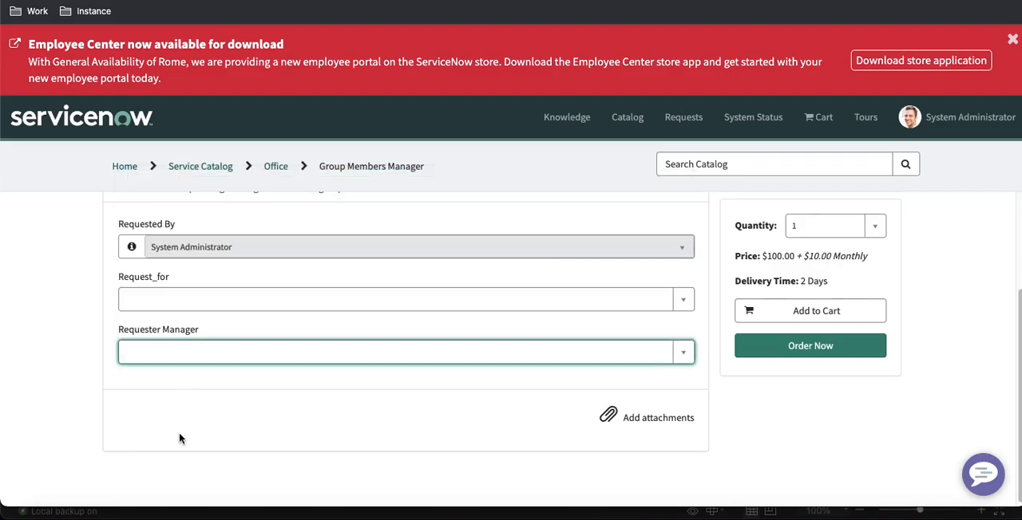
click(207, 312)
click(177, 371)
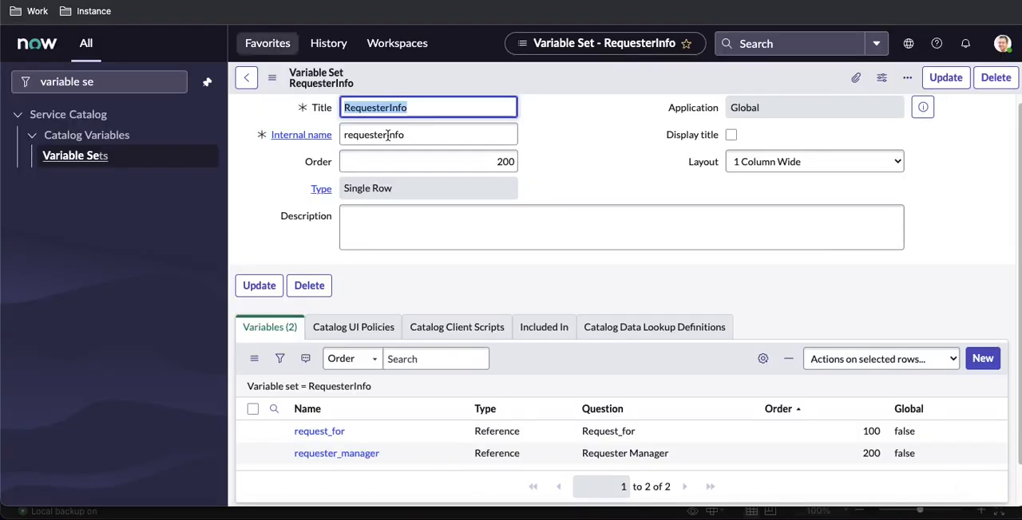
Set the RequesterInfo variable set's layout to 2 Columns Wide, alternating sides, and save the record
click(785, 164)
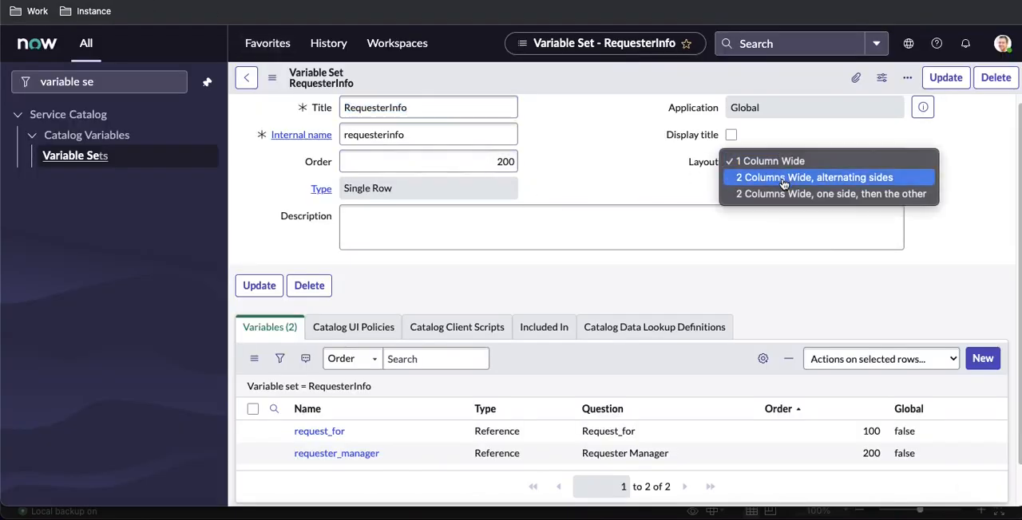
click(784, 178)
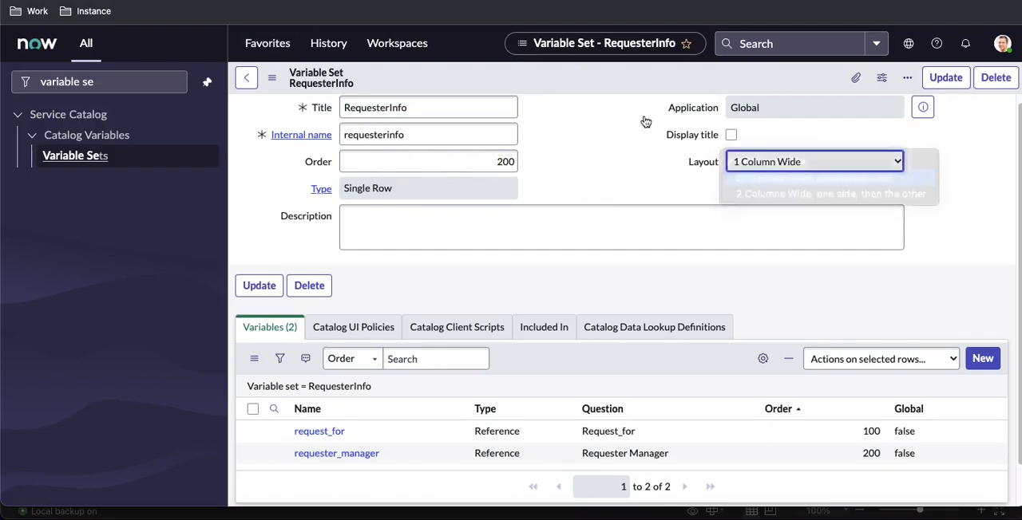
right_click(633, 87)
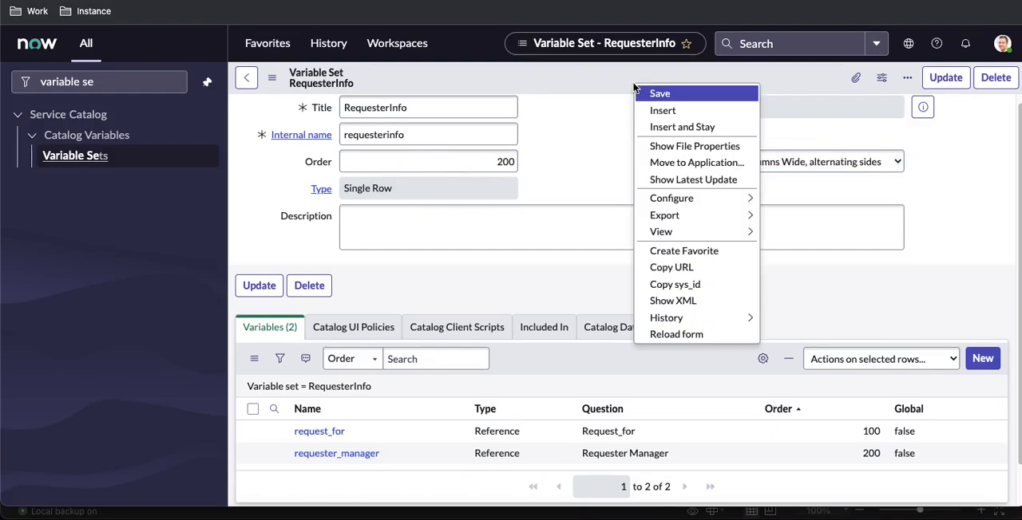
click(646, 96)
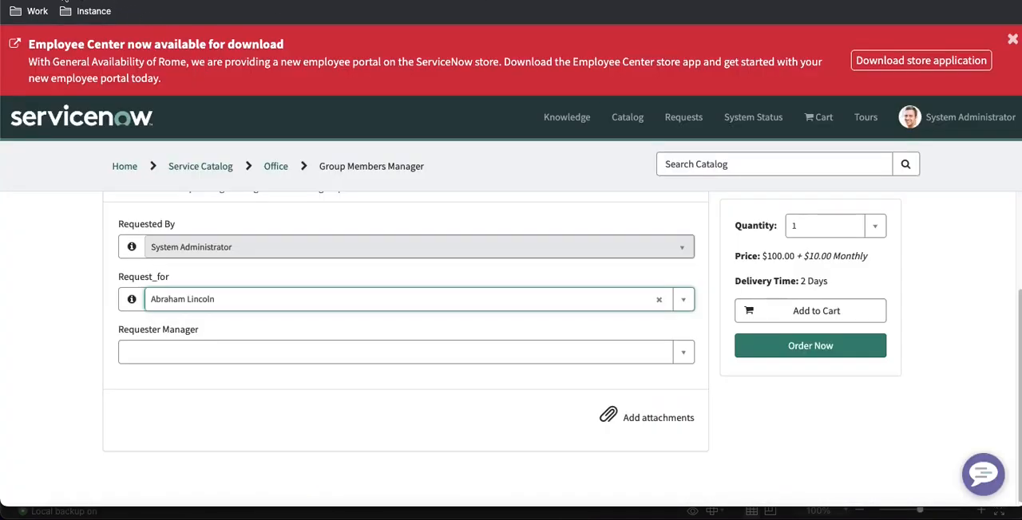
Reload the Group Members Manager order form in the portal and check the requester fields' layout and the Request_for user list
key(super+r)
click(550, 183)
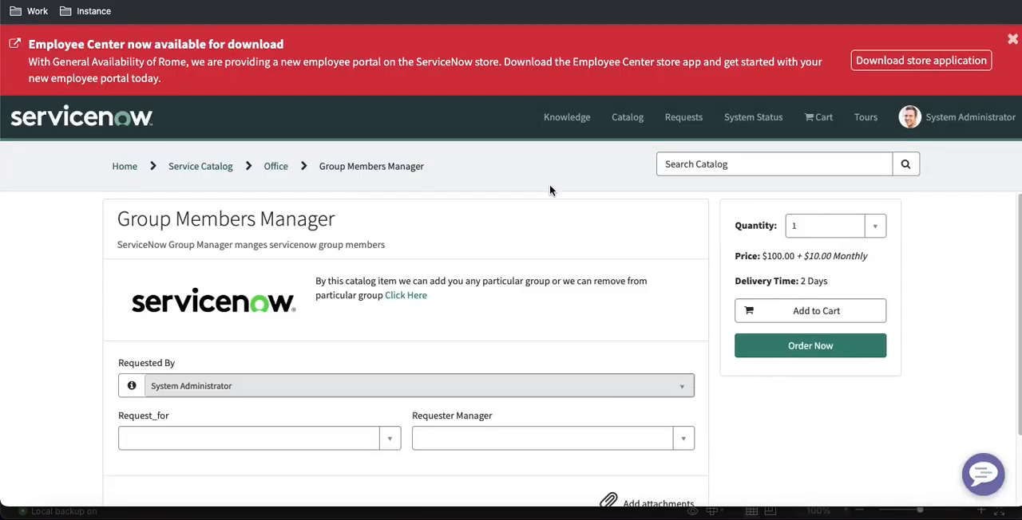
scroll(551, 276, down, 1)
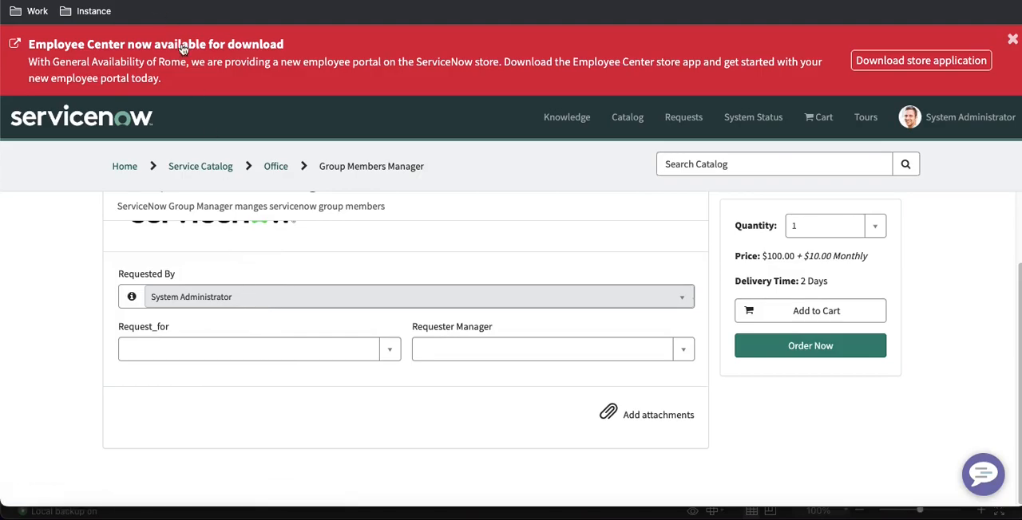
click(277, 357)
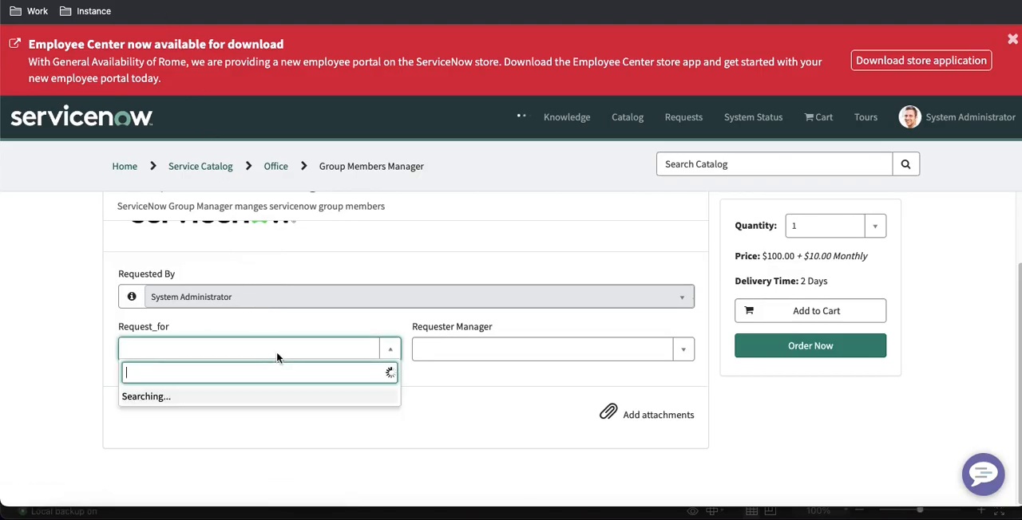
scroll(246, 279, down, 3)
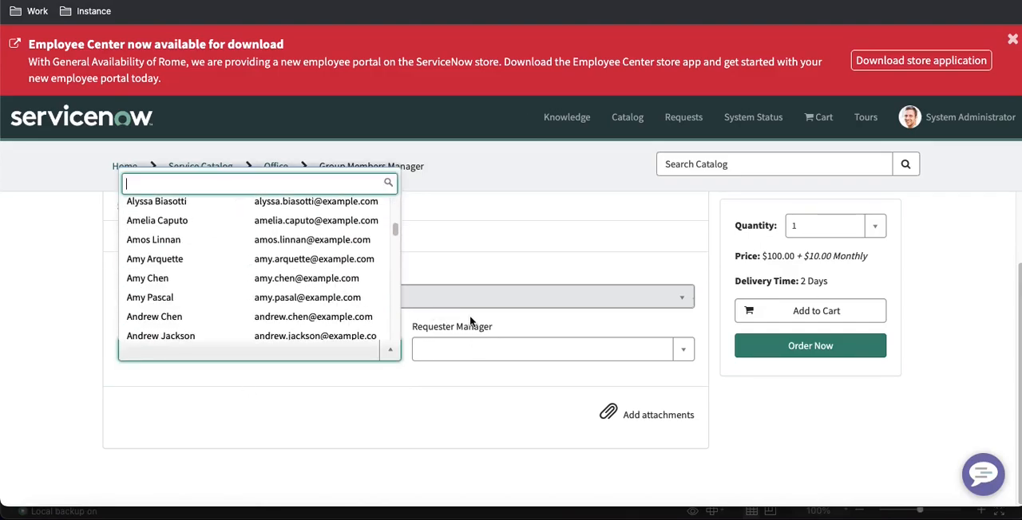
click(459, 408)
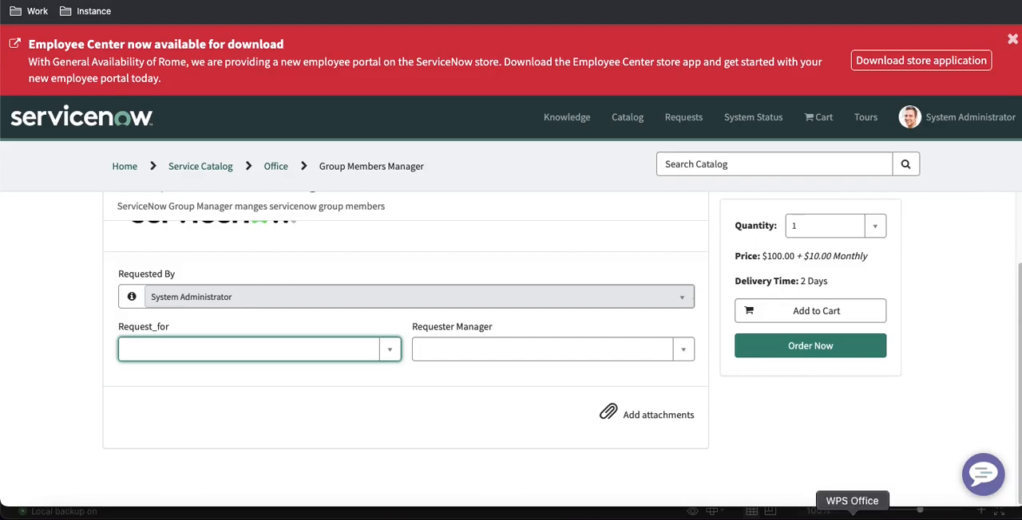
Switch to the WPS Office spreadsheet and review the requirements for the Requeste for and Action variables
click(846, 511)
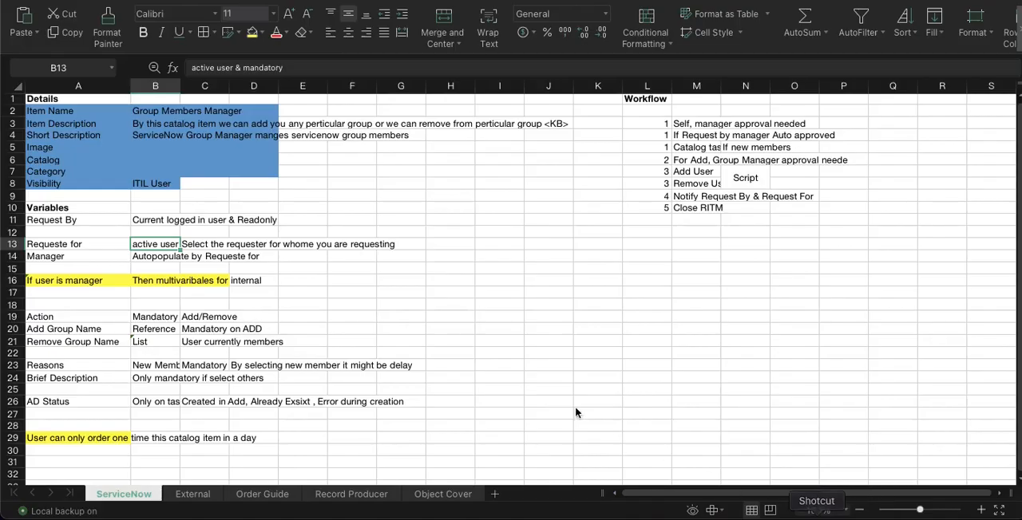
click(76, 319)
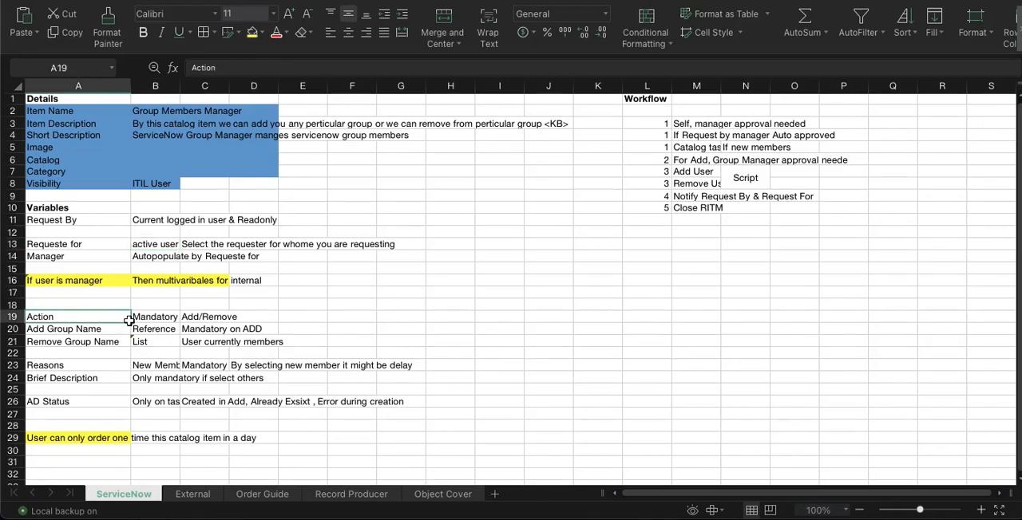
click(150, 249)
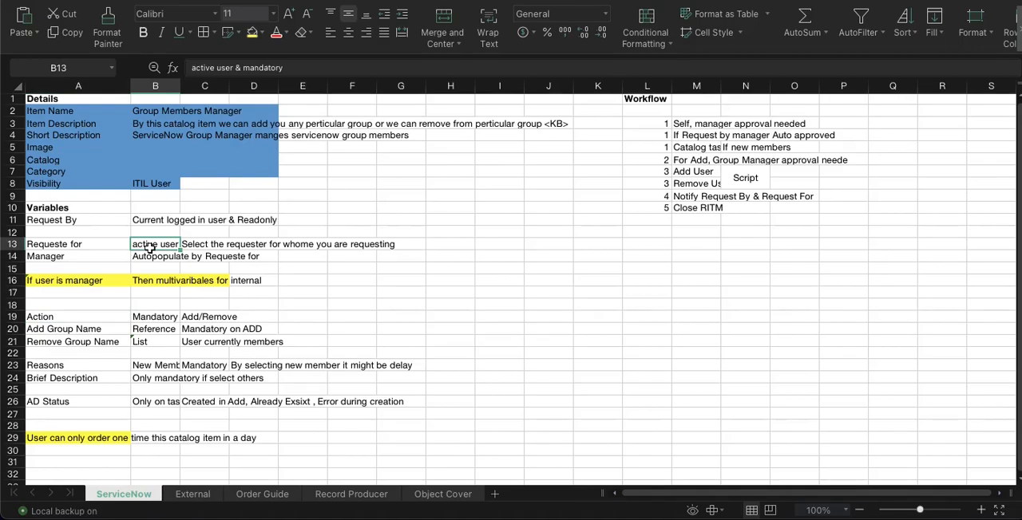
click(99, 320)
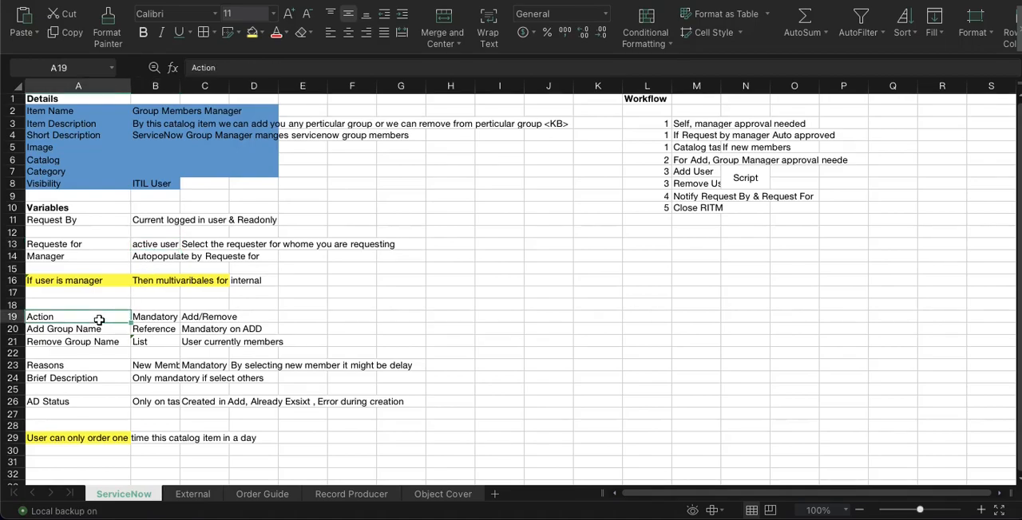
Return to the Group Members Manager catalog item in ServiceNow and start a new variable with order 300
click(487, 503)
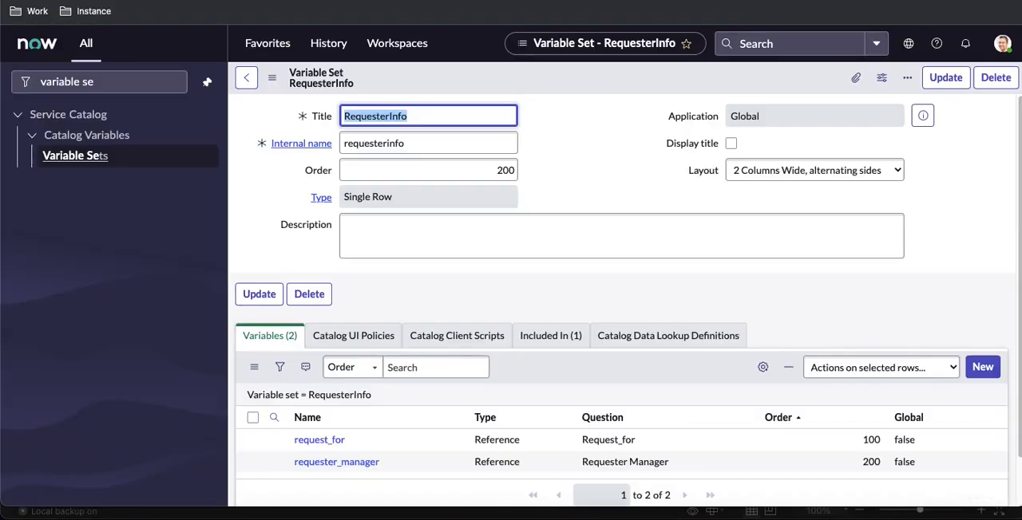
scroll(463, 351, down, 1)
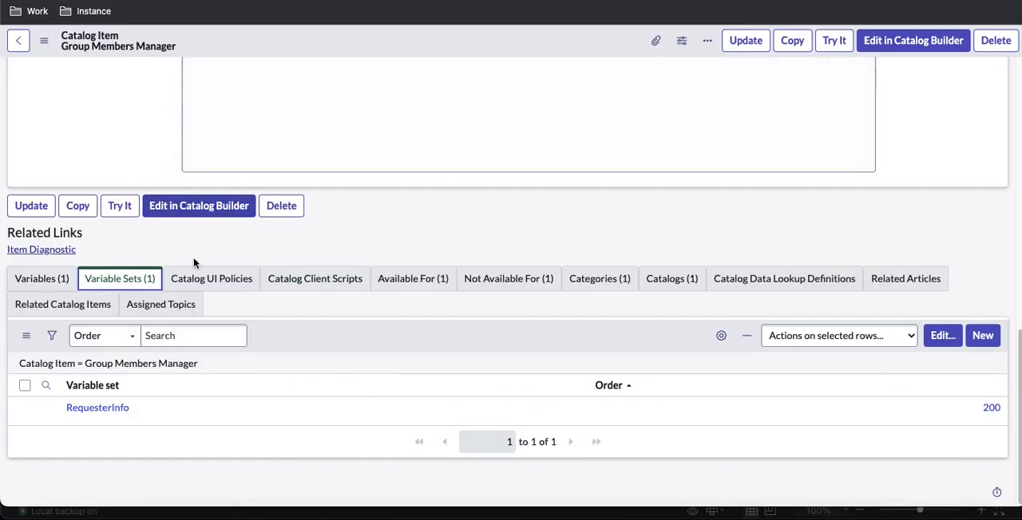
click(44, 284)
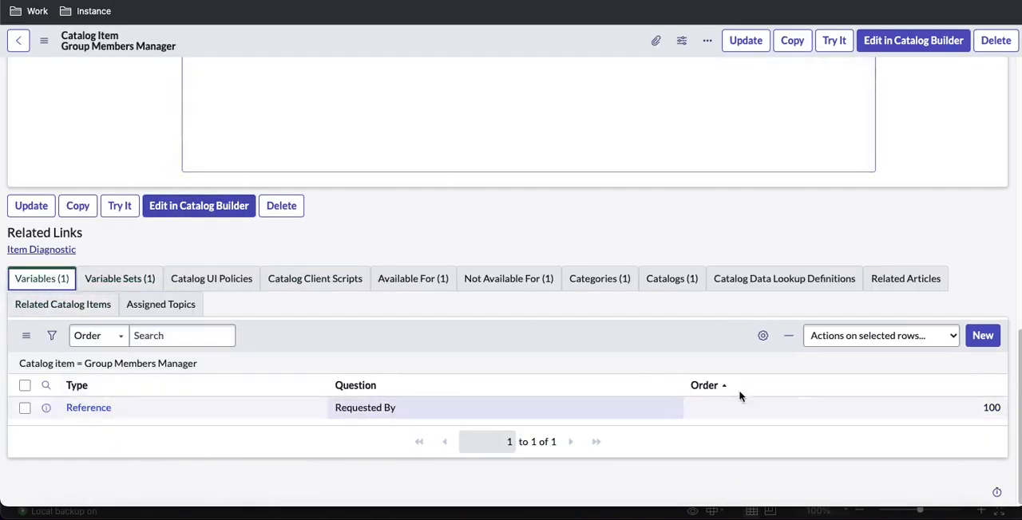
click(978, 337)
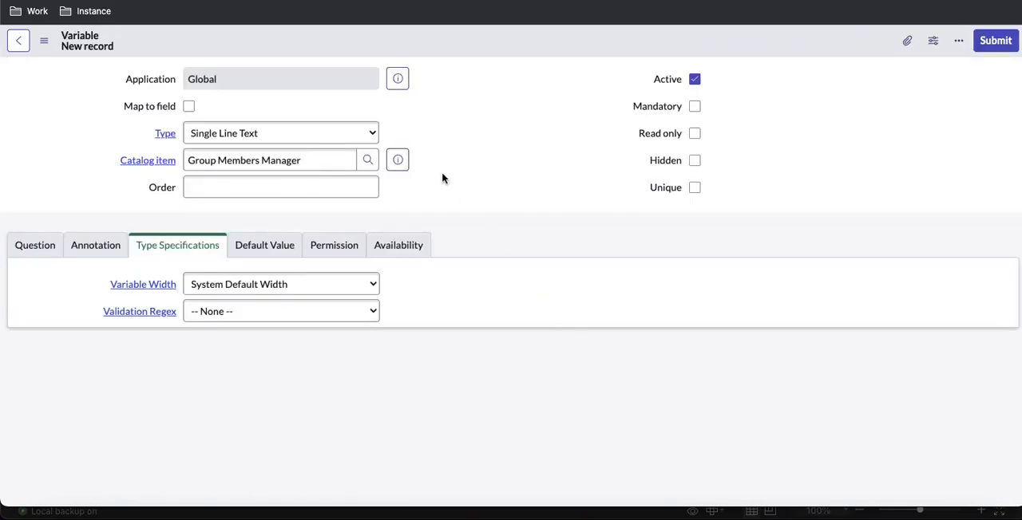
click(368, 183)
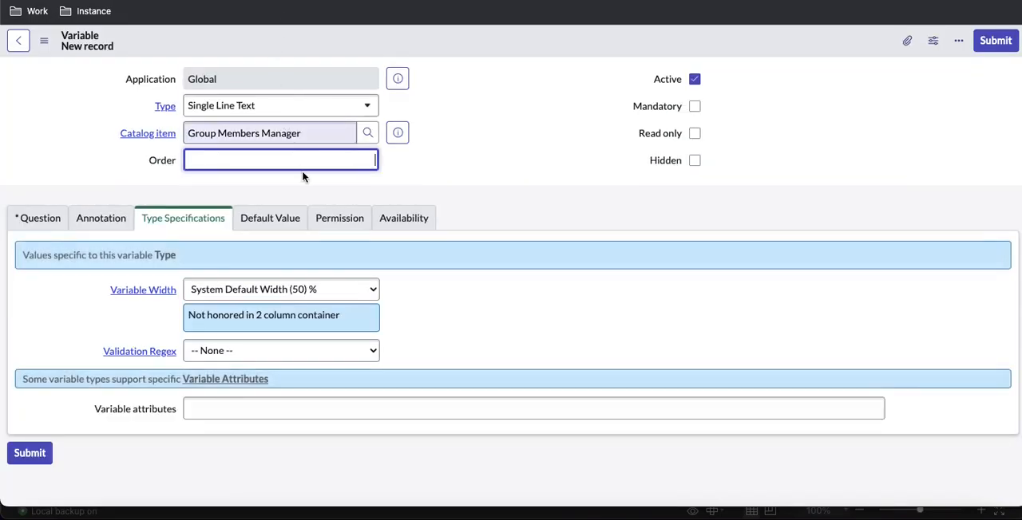
text(300)
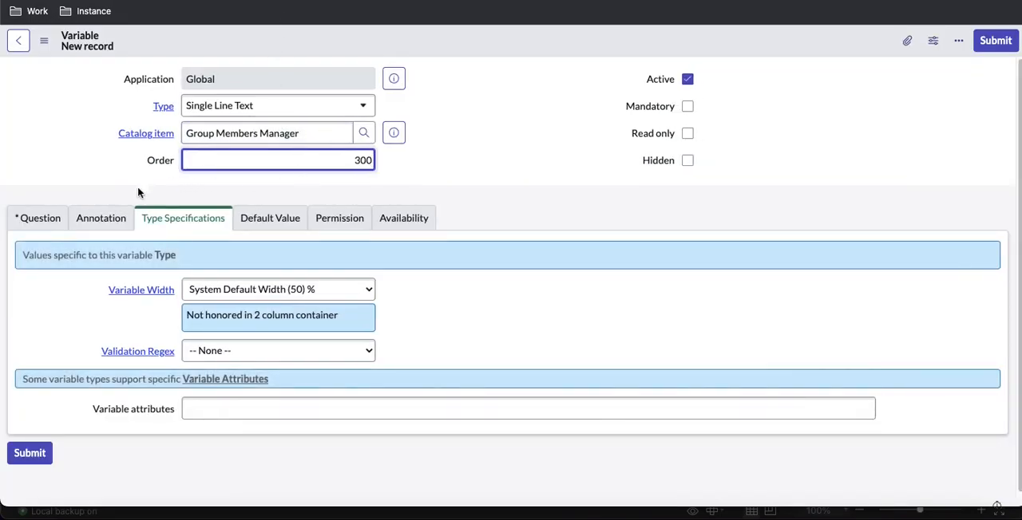
Set the new variable's type to Select Box
click(52, 223)
click(295, 106)
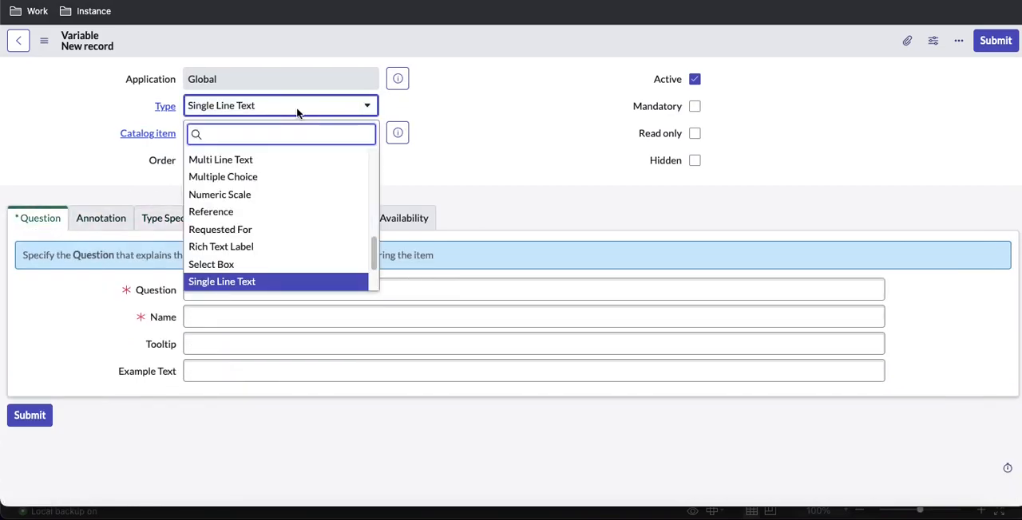
text(se)
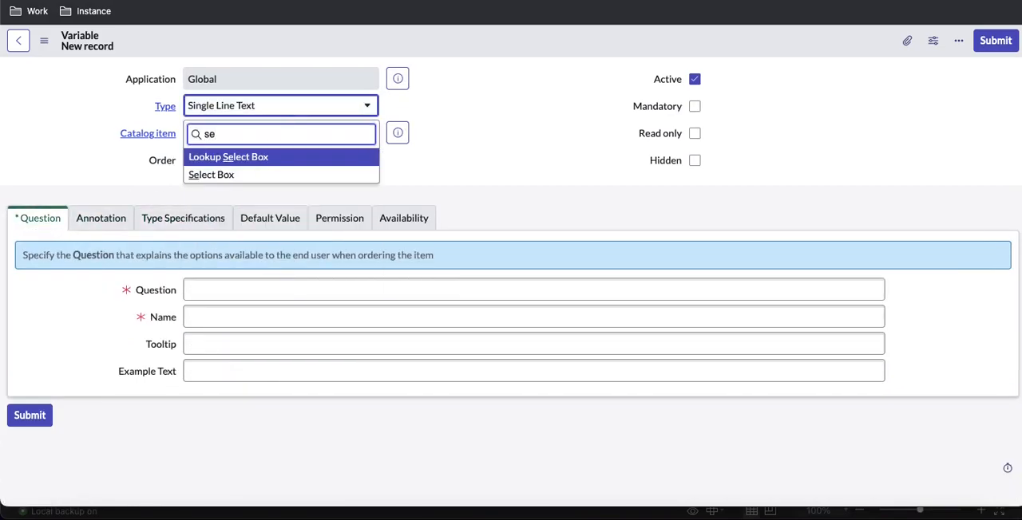
key(Down)
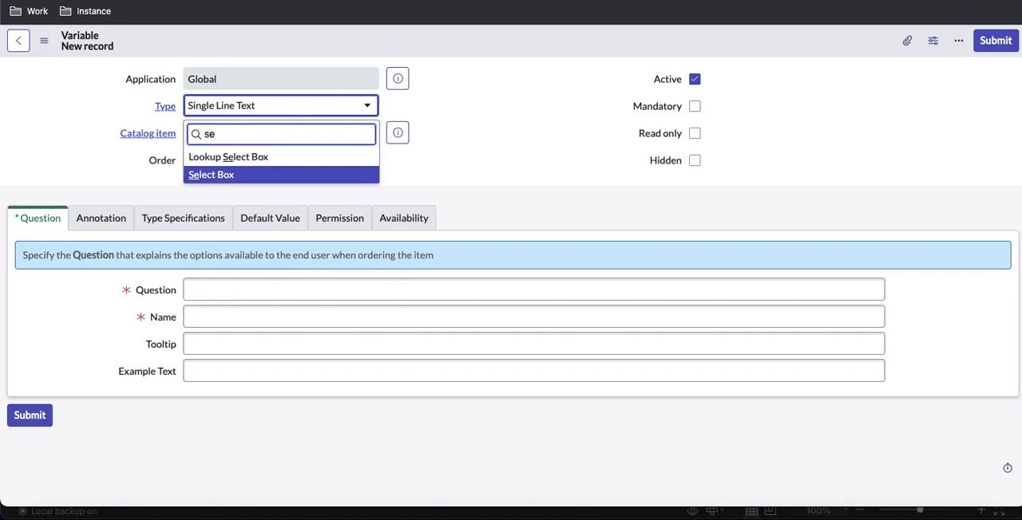
key(Return)
Enter Action as the new variable's question, with action as its name
click(261, 283)
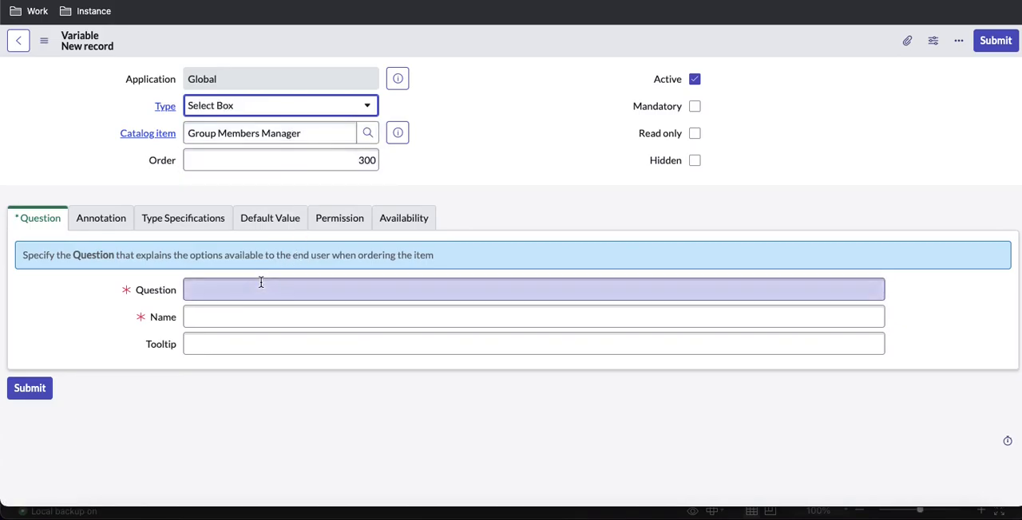
click(261, 282)
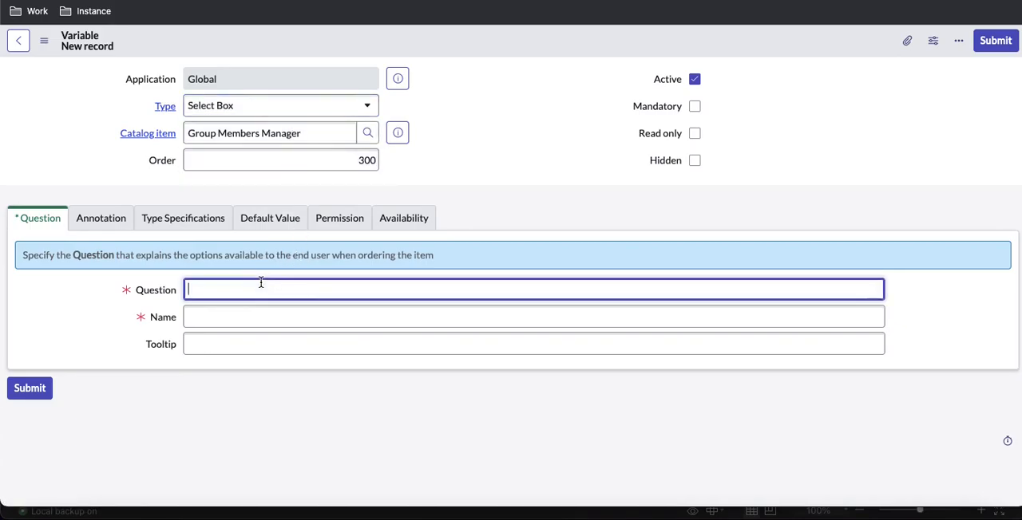
text(Action)
click(308, 317)
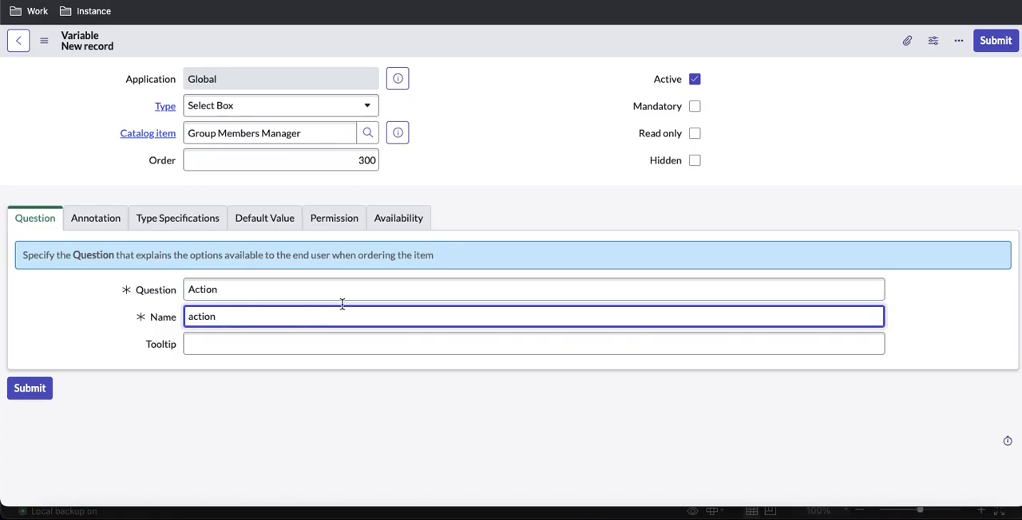
Make the Action variable mandatory and save the record
click(695, 108)
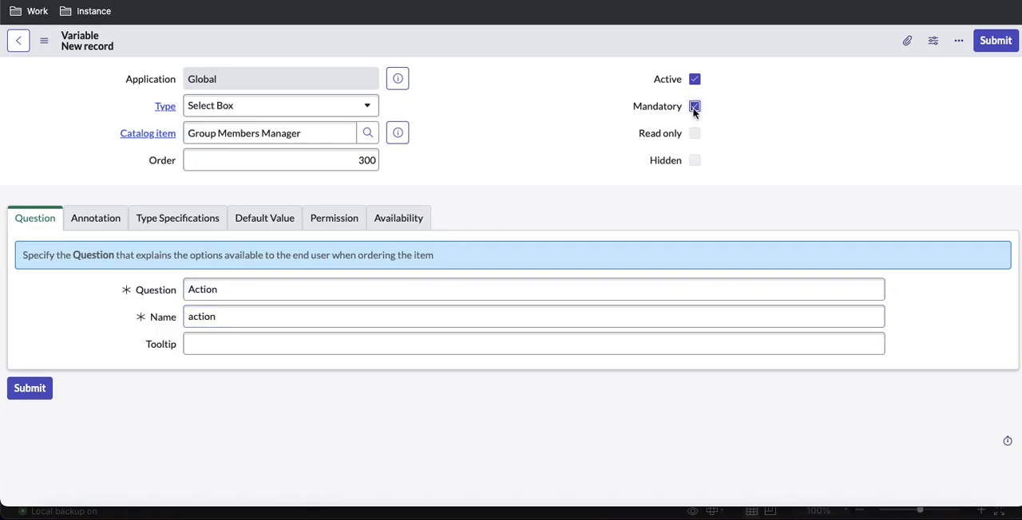
right_click(484, 33)
click(490, 39)
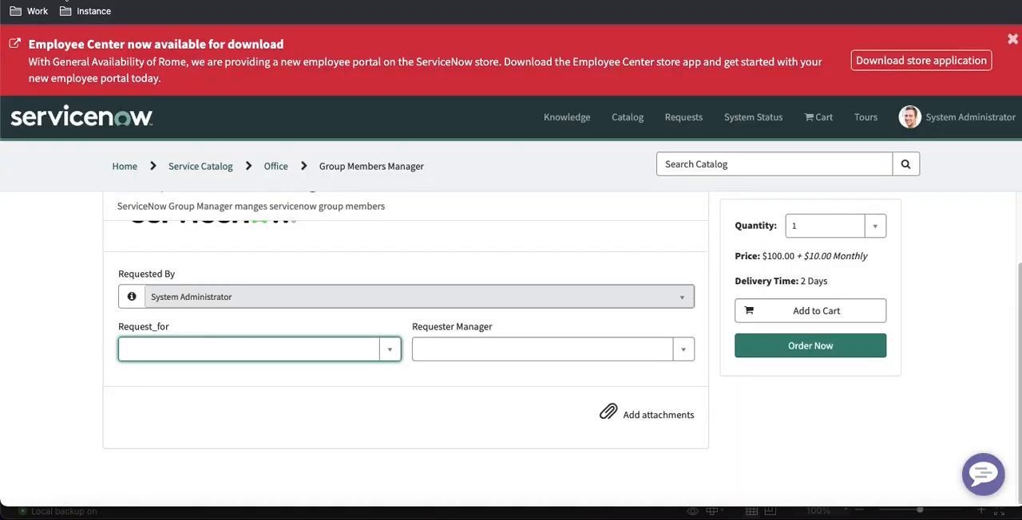
Reload the portal order form and check how the Action field is displayed
click(66, 1)
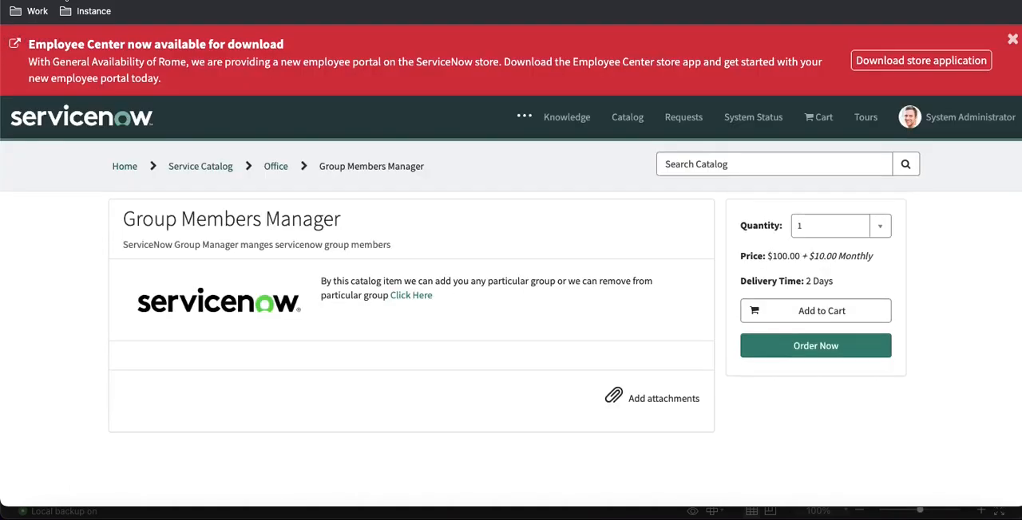
scroll(321, 206, down, 1)
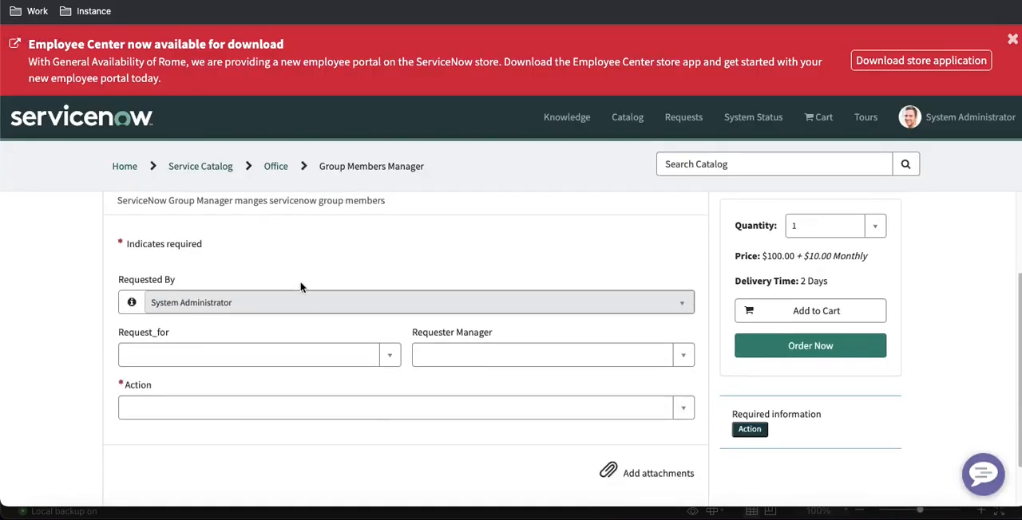
Check the Action field's choice list in the portal and its Add/Remove requirement in the Excel spreadsheet
click(246, 406)
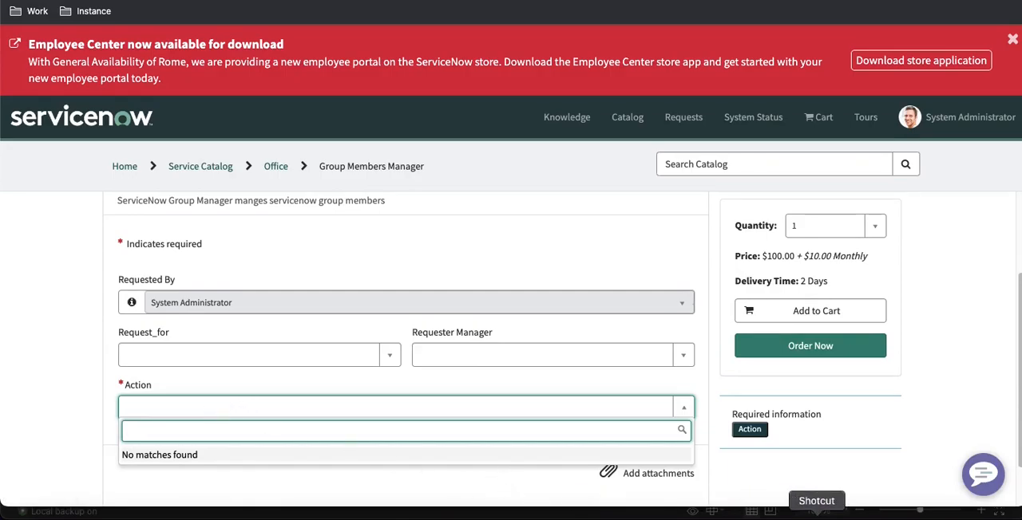
click(855, 513)
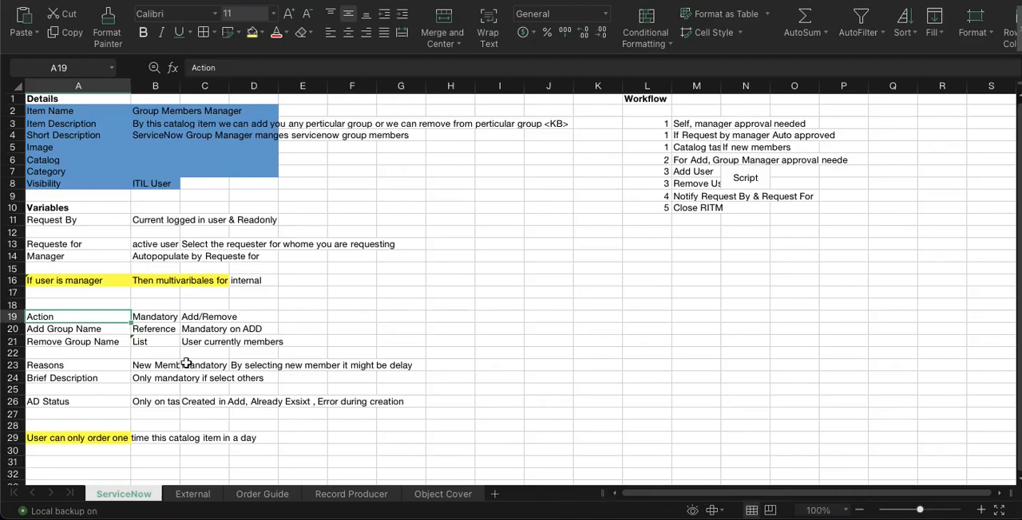
click(195, 321)
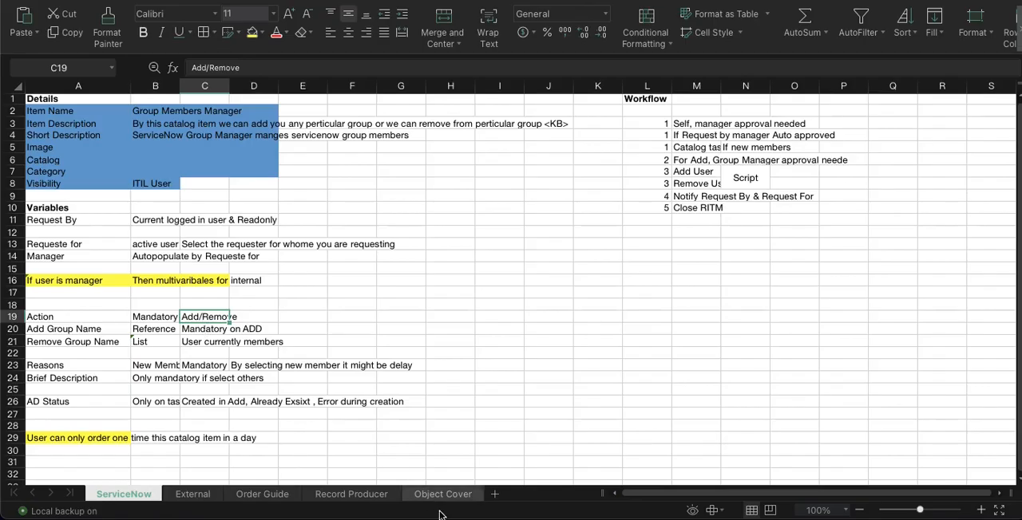
Switch back to ServiceNow and add a question choice with the text Add Group to User to the Action variable
click(543, 515)
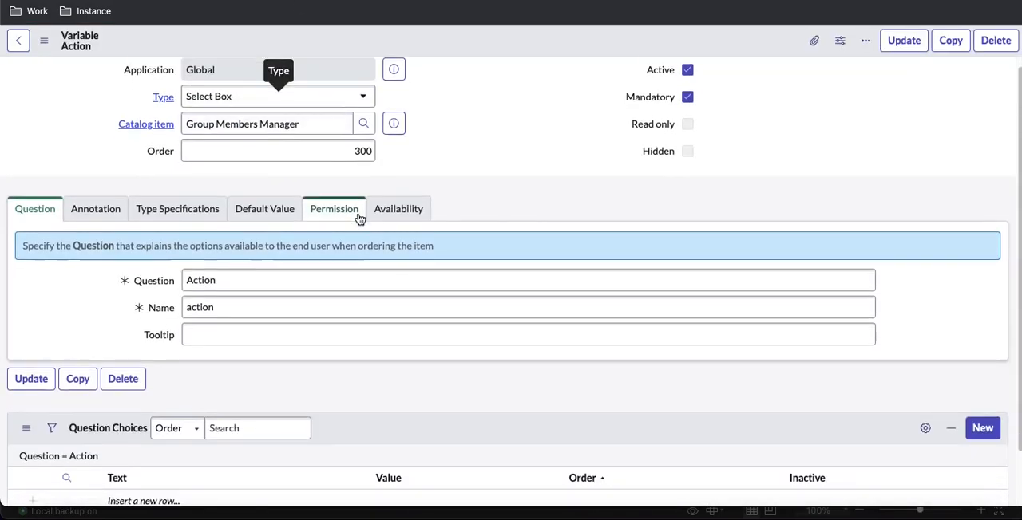
scroll(358, 217, down, 2)
scroll(359, 216, up, 2)
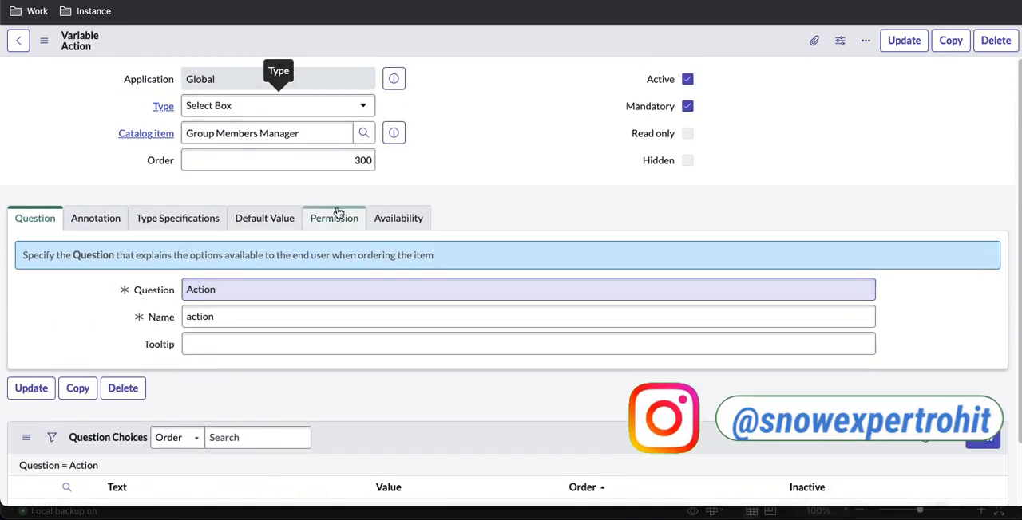
scroll(503, 296, down, 2)
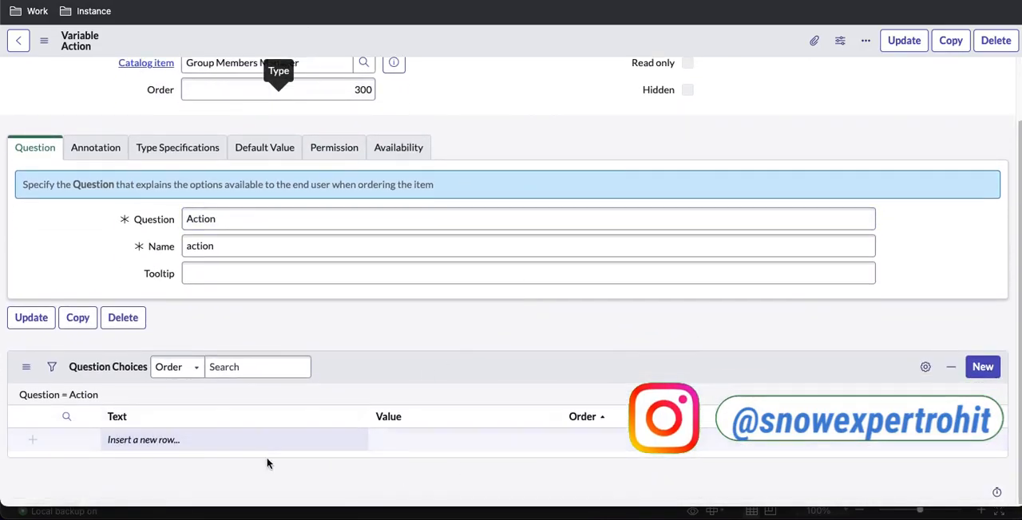
double_click(221, 443)
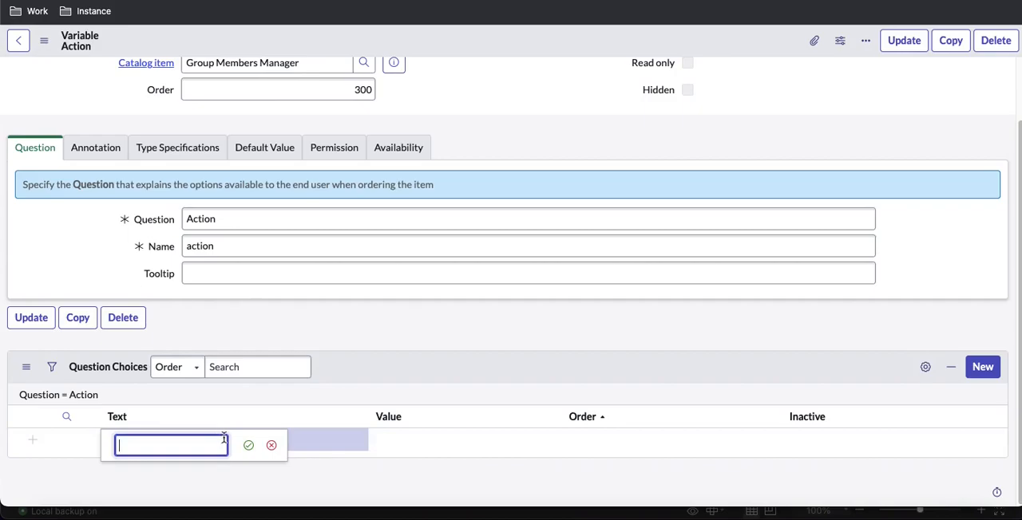
text(Add Group)
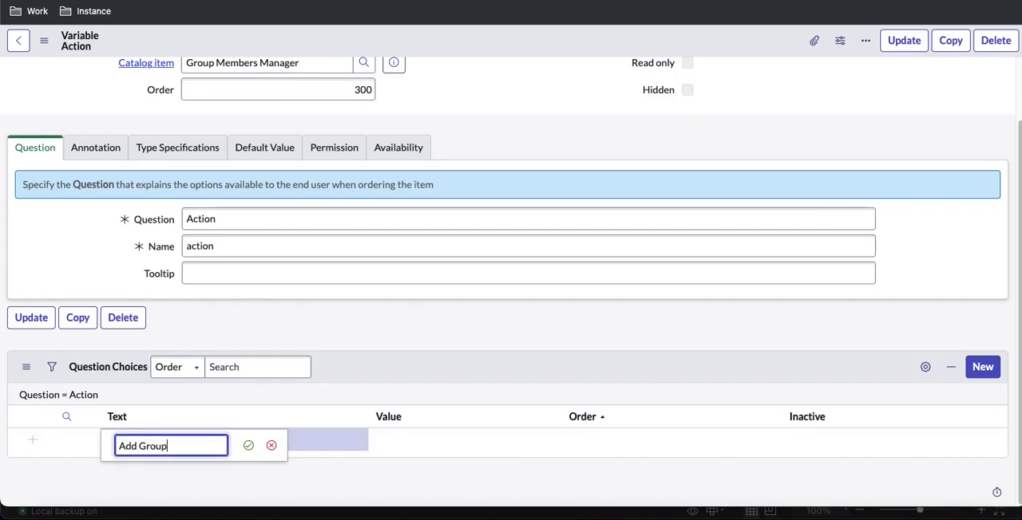
text( to User)
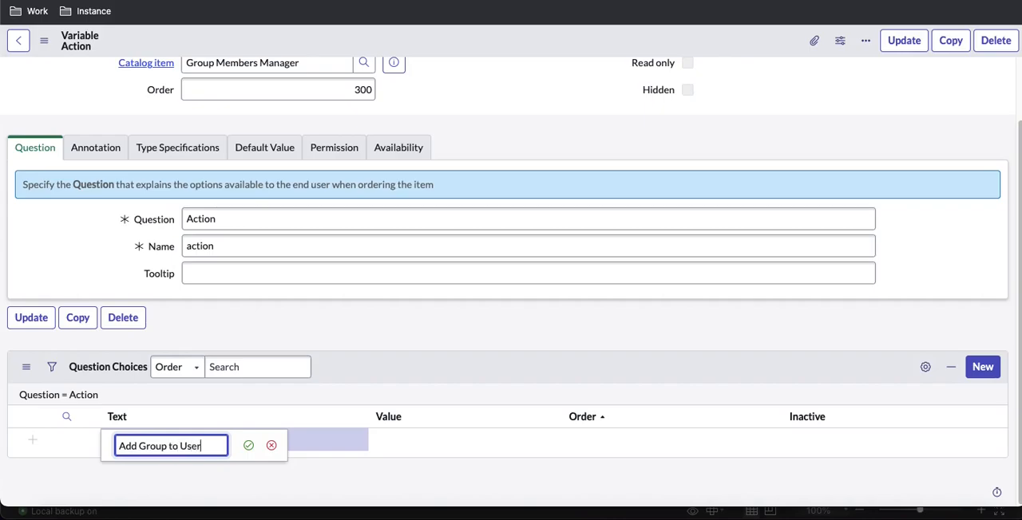
key(ctrl+a)
key(ctrl+c)
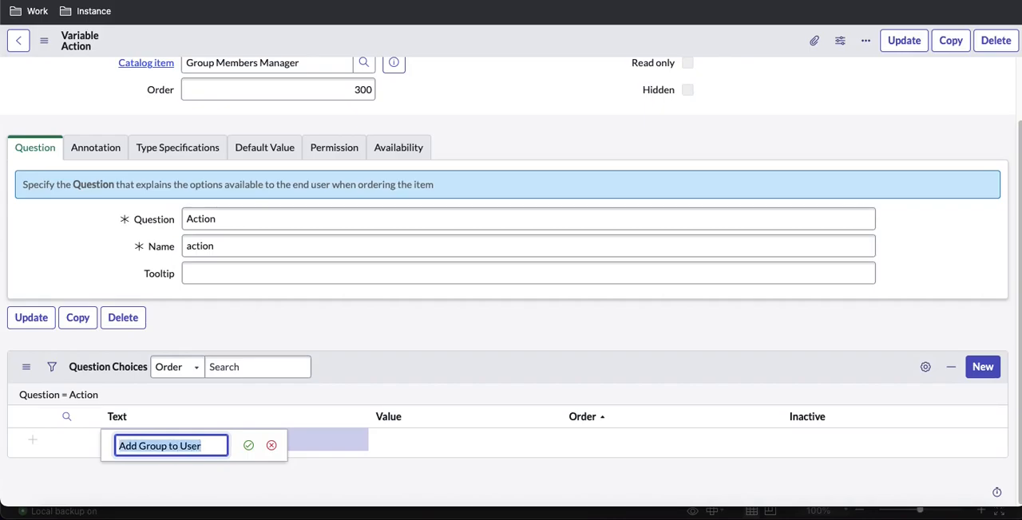
key(Return)
Set the first question choice's value to Add Group to User
click(465, 436)
click(464, 437)
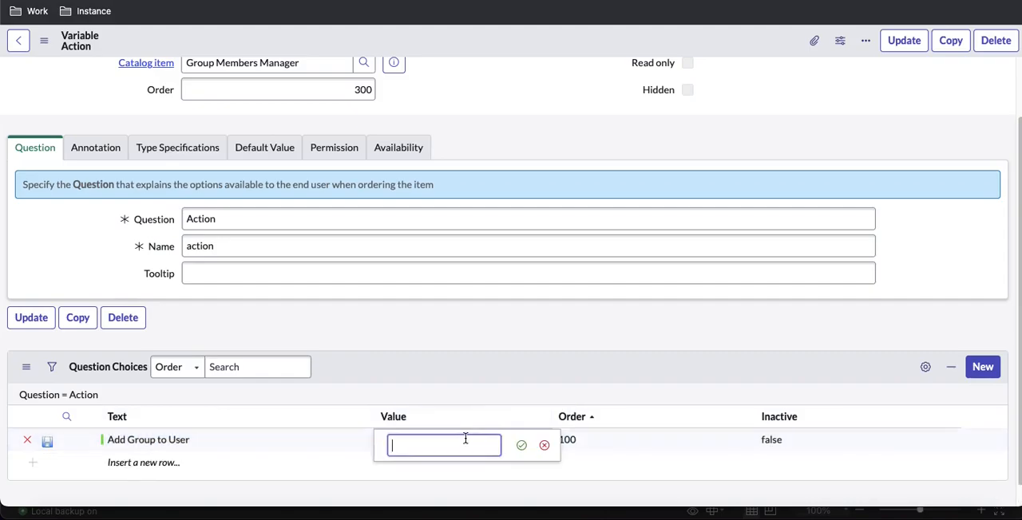
key(ctrl+v)
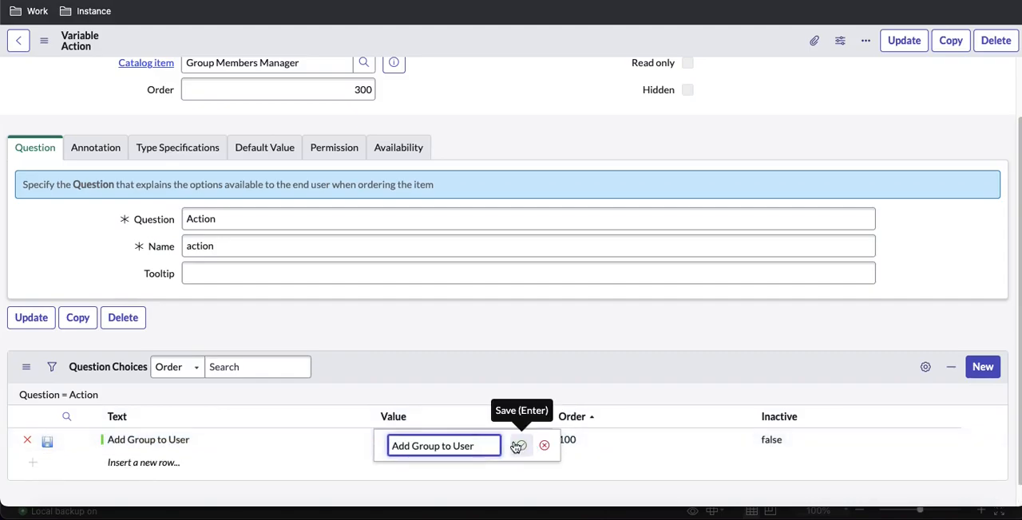
click(521, 446)
Add a second question choice with the text Remove Group to User
click(177, 466)
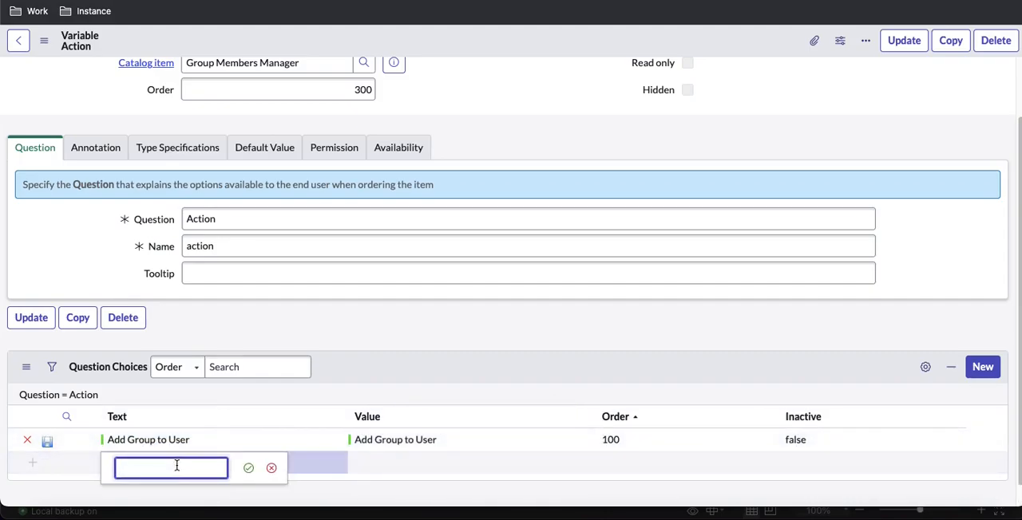
text(Remove)
key(ctrl+v)
double_click(157, 470)
key(BackSpace)
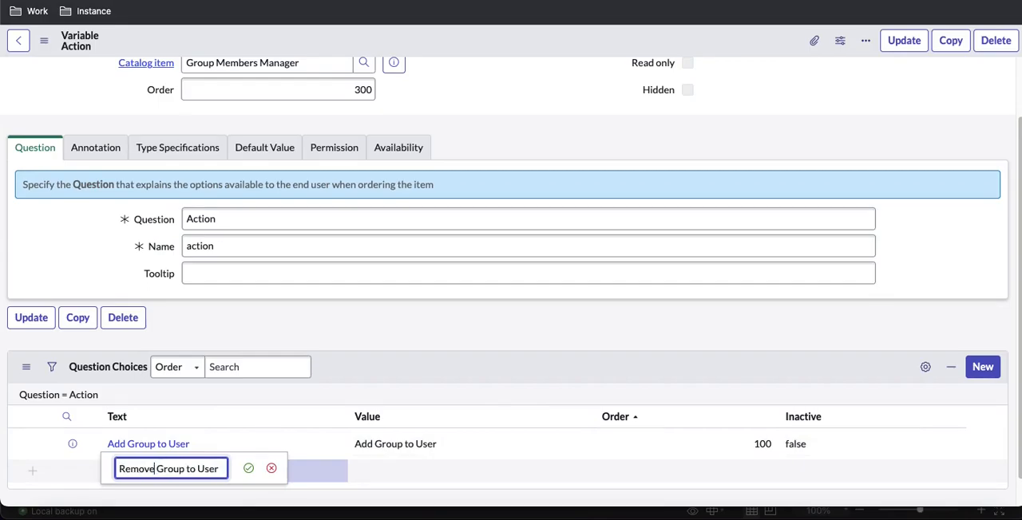
key(ctrl+a)
key(ctrl+c)
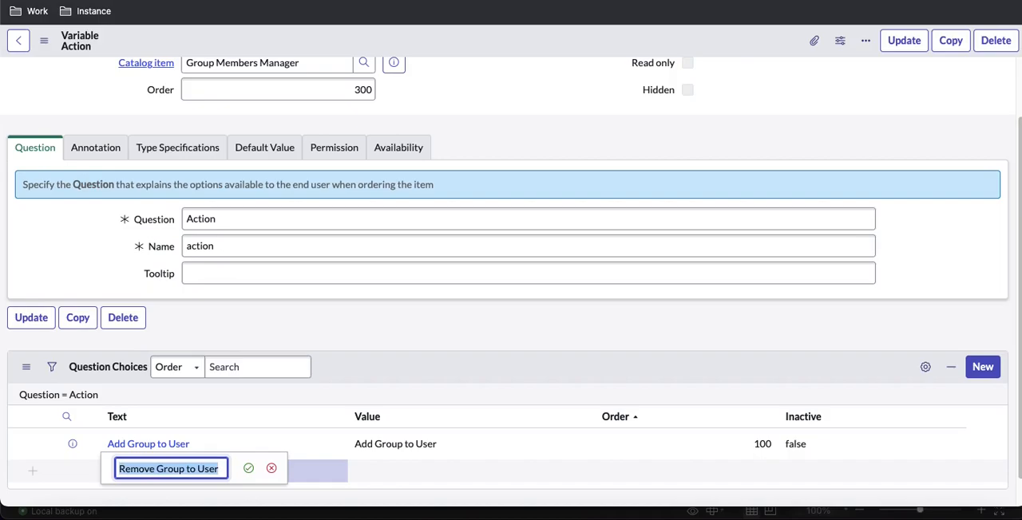
click(255, 471)
Give the second choice the value Remove Group to User and order 200, and save its row
click(456, 468)
click(451, 469)
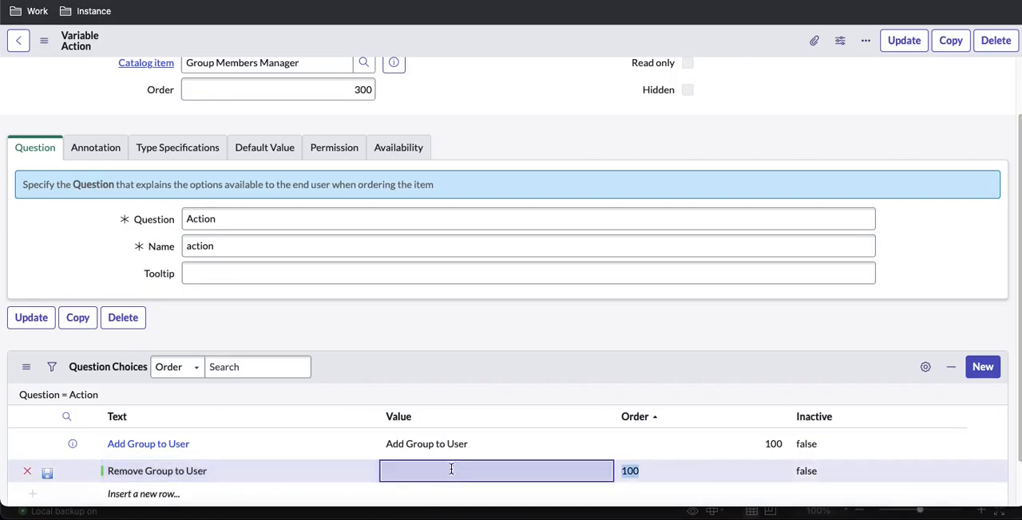
key(ctrl+v)
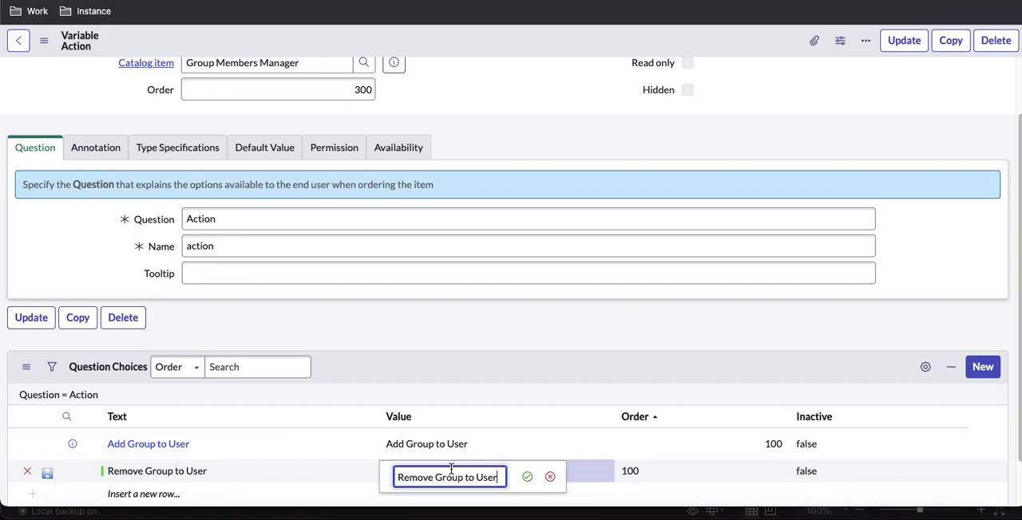
click(527, 476)
click(662, 469)
click(663, 469)
text(200)
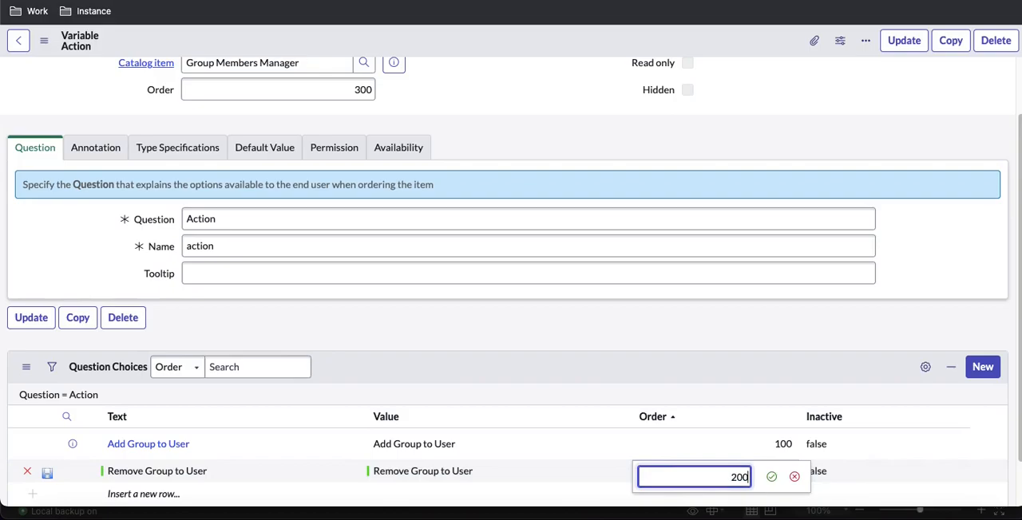
key(Return)
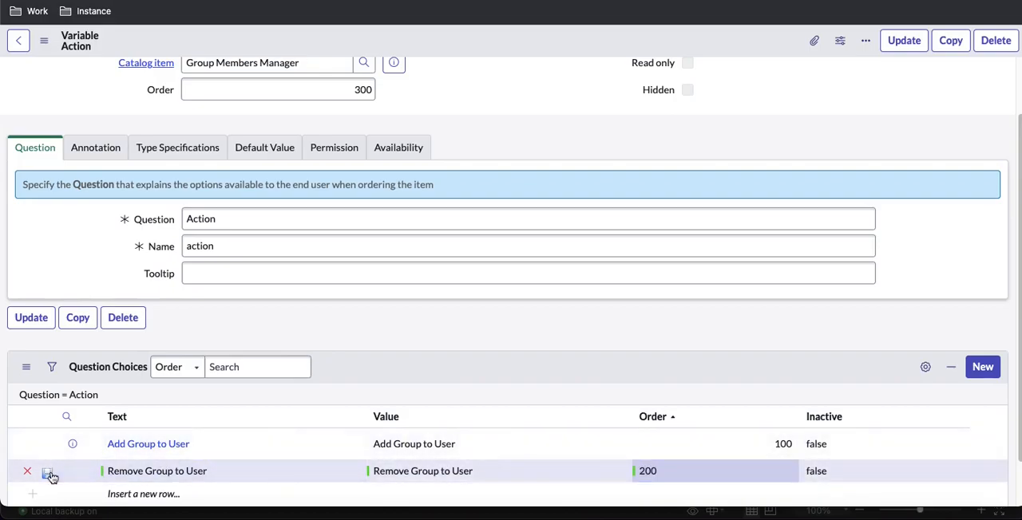
click(49, 475)
Save the Action variable record
scroll(260, 297, up, 2)
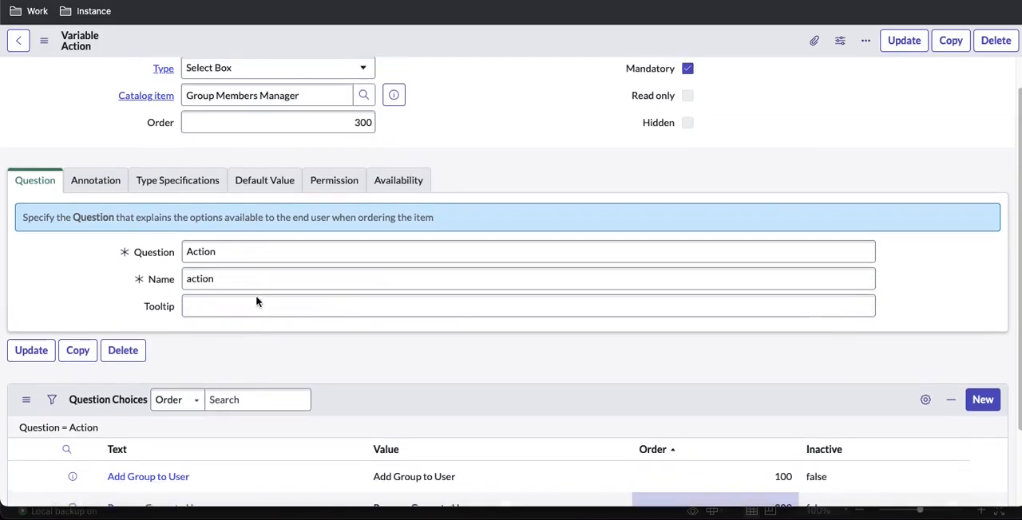
right_click(397, 43)
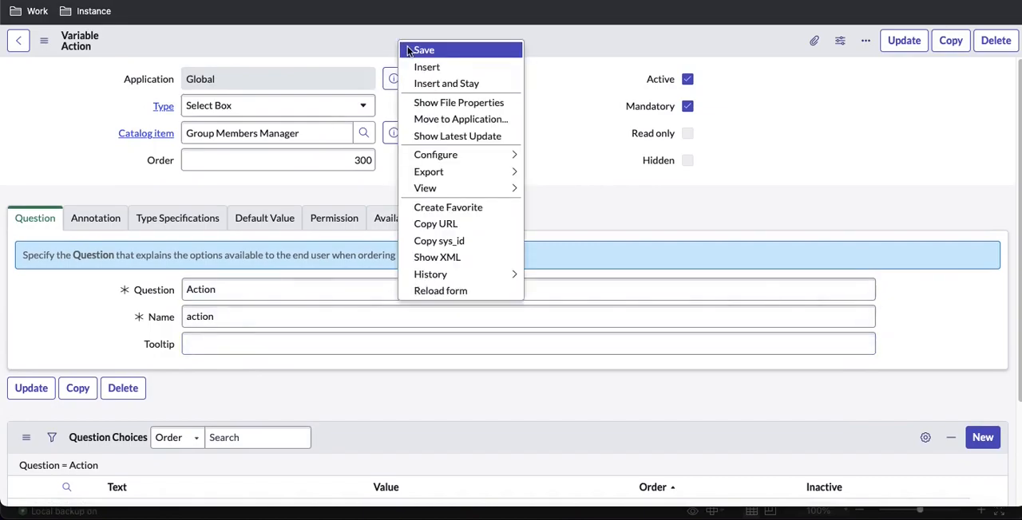
click(409, 48)
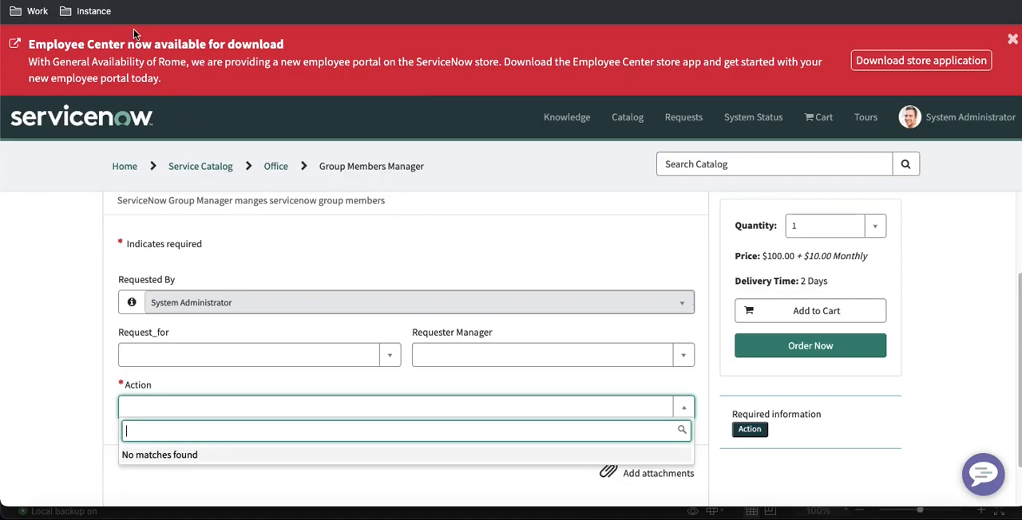
Reload the portal order form and check the choices offered in the Action field
key(super+r)
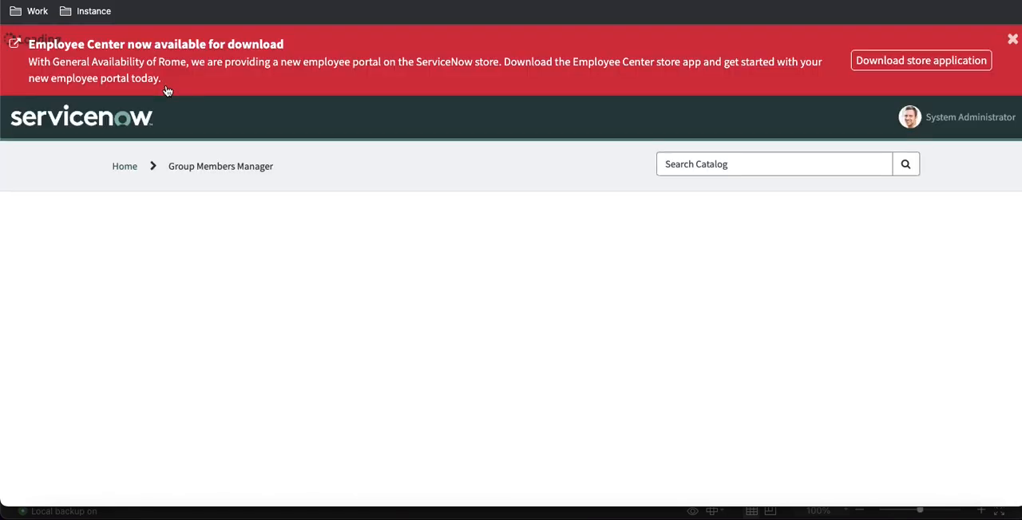
scroll(281, 299, down, 3)
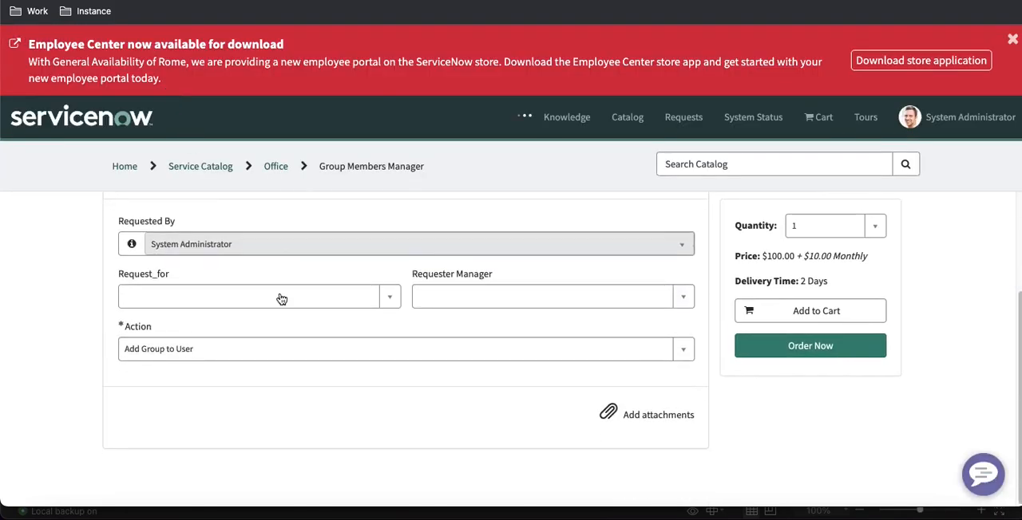
click(174, 354)
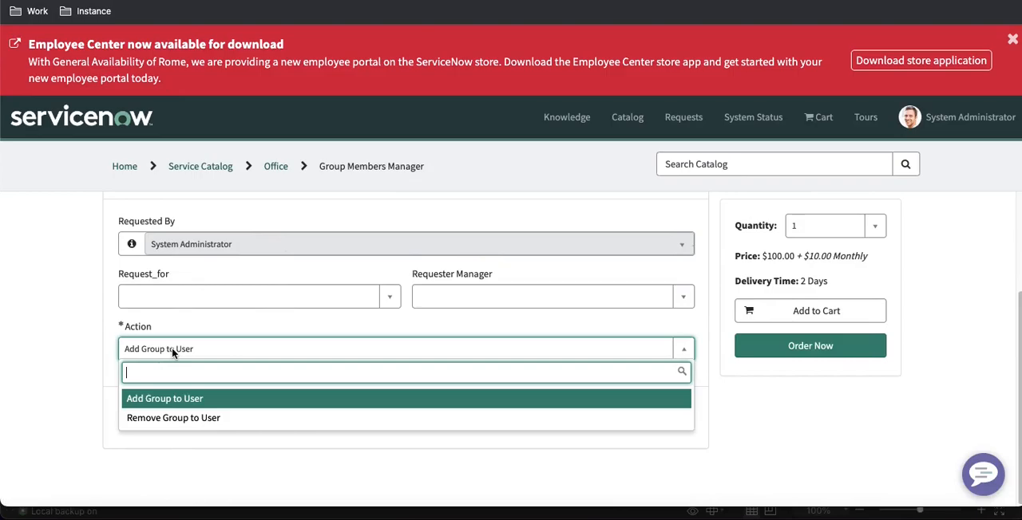
click(173, 450)
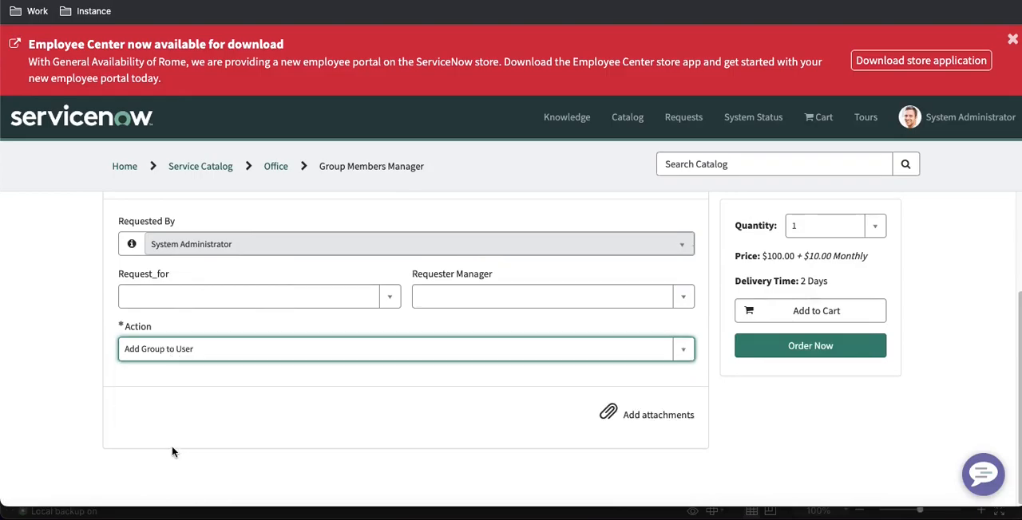
click(142, 356)
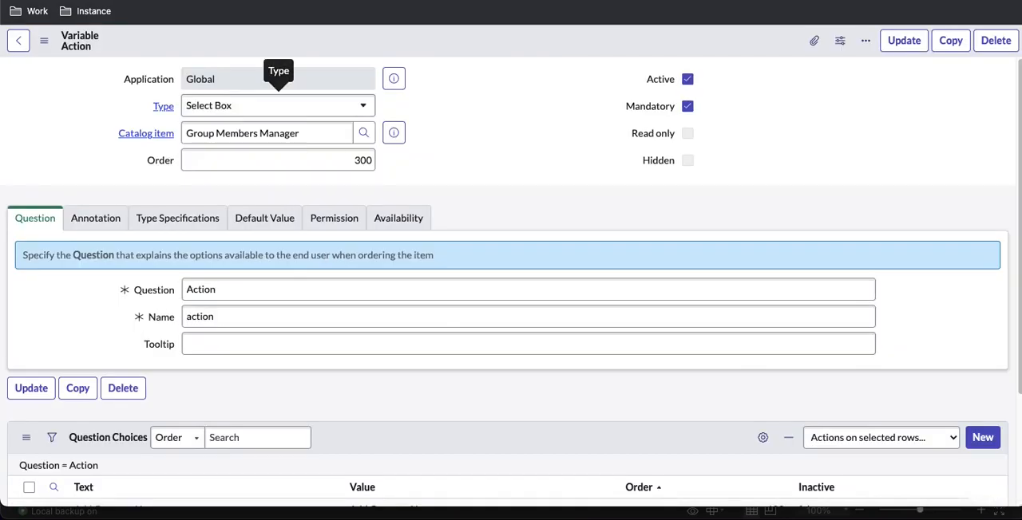
Enable Include none in the Action variable's type specifications and save the record
click(192, 221)
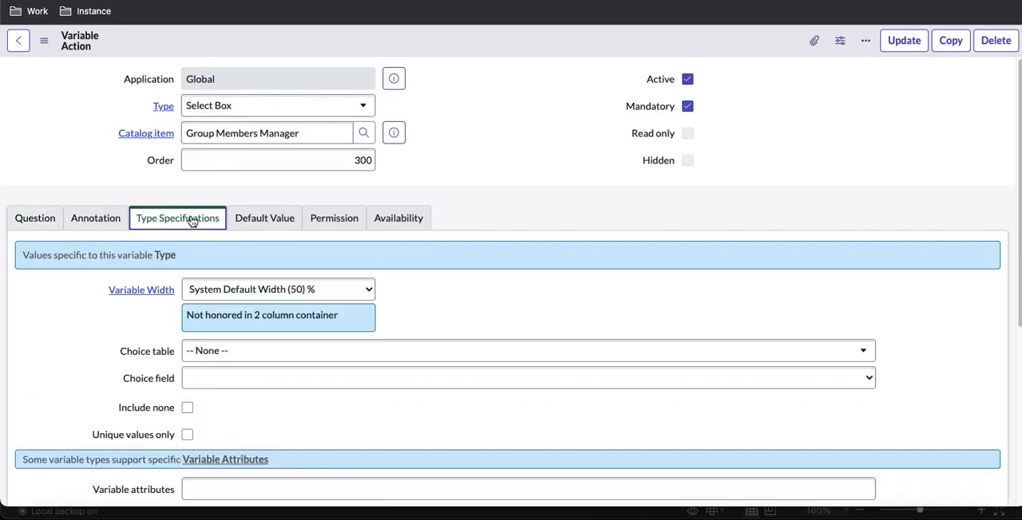
scroll(191, 217, down, 2)
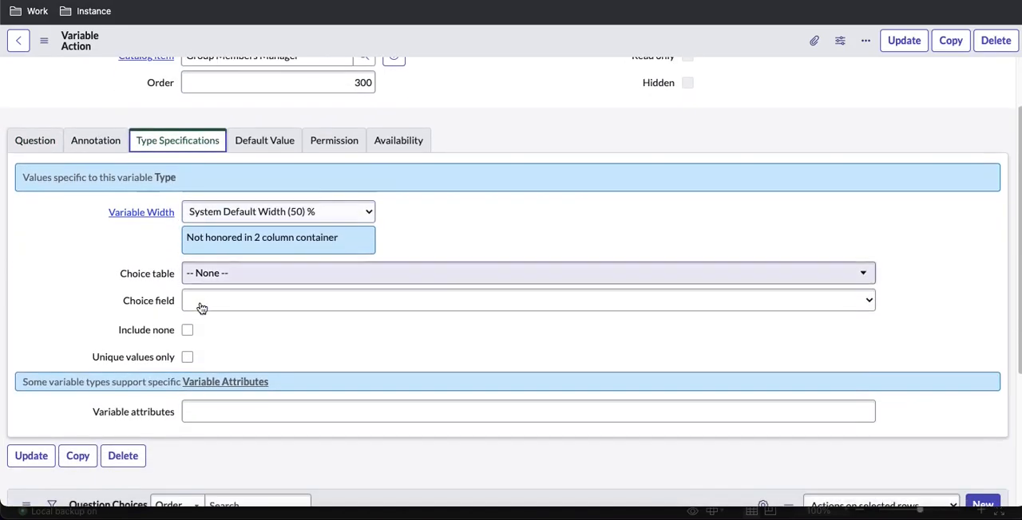
click(187, 329)
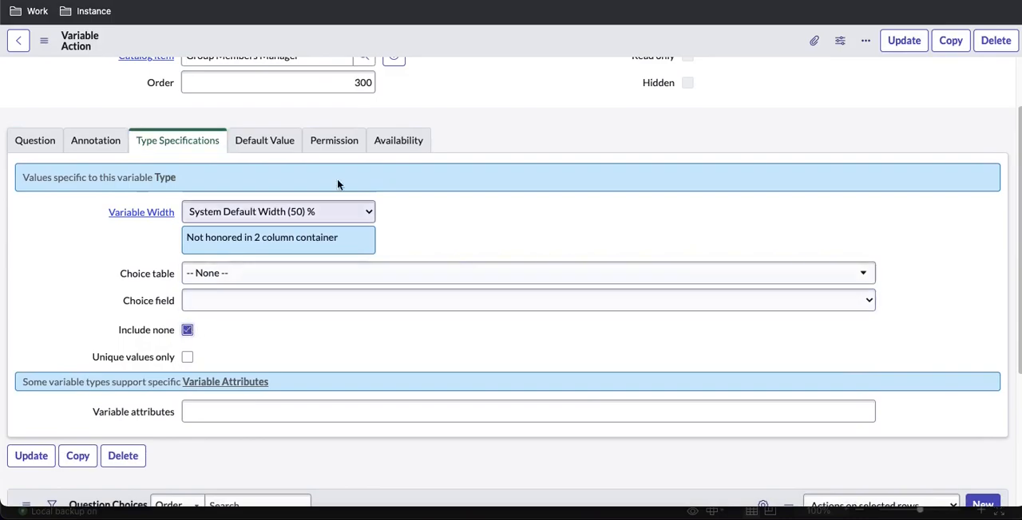
right_click(447, 48)
click(450, 55)
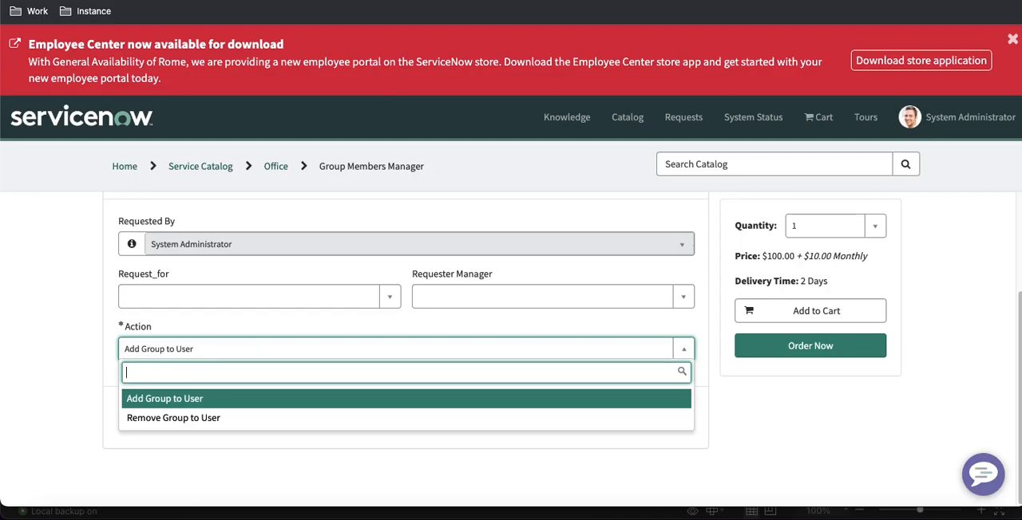
Test Add Group to User and Remove Group to User in the reloaded portal form's Action field, and return to the Excel spreadsheet
key(super+r)
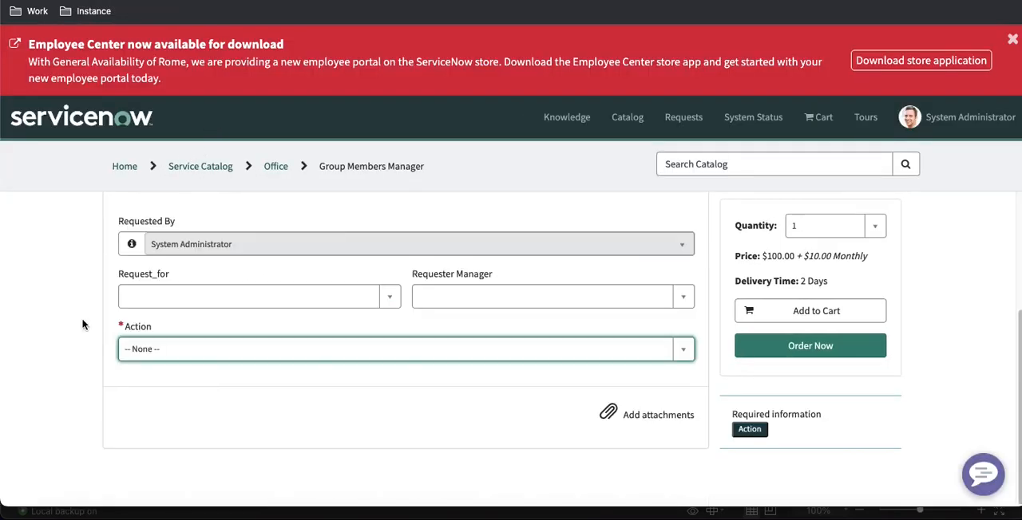
click(161, 356)
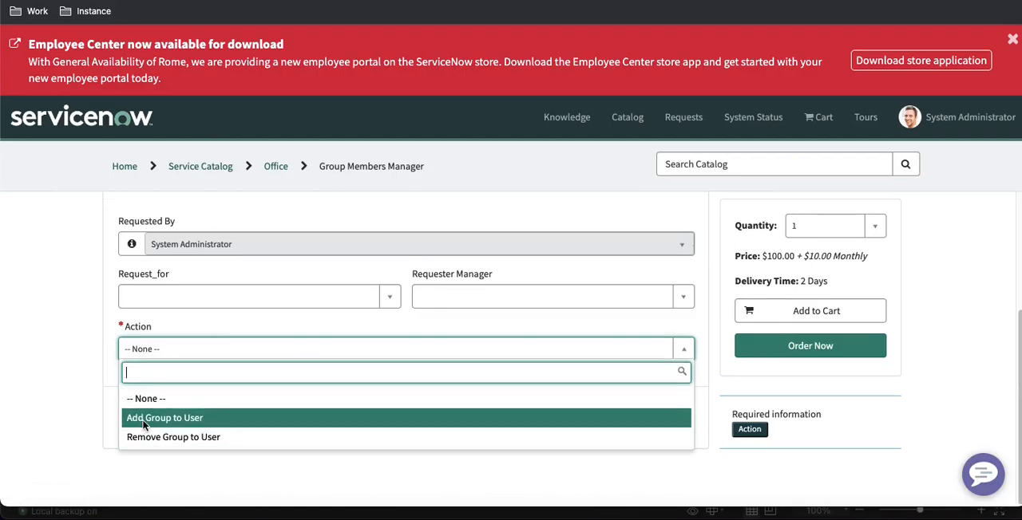
click(147, 418)
click(170, 358)
click(155, 439)
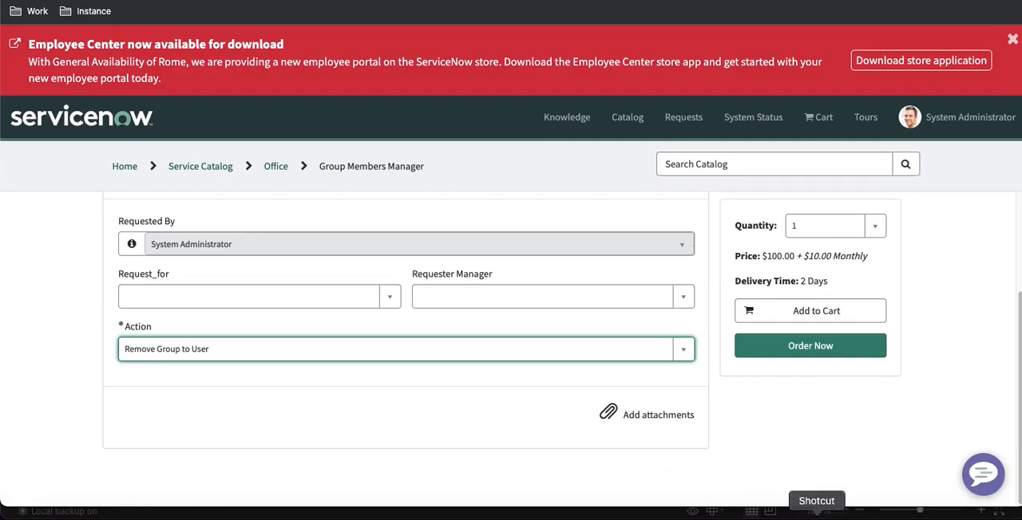
click(852, 514)
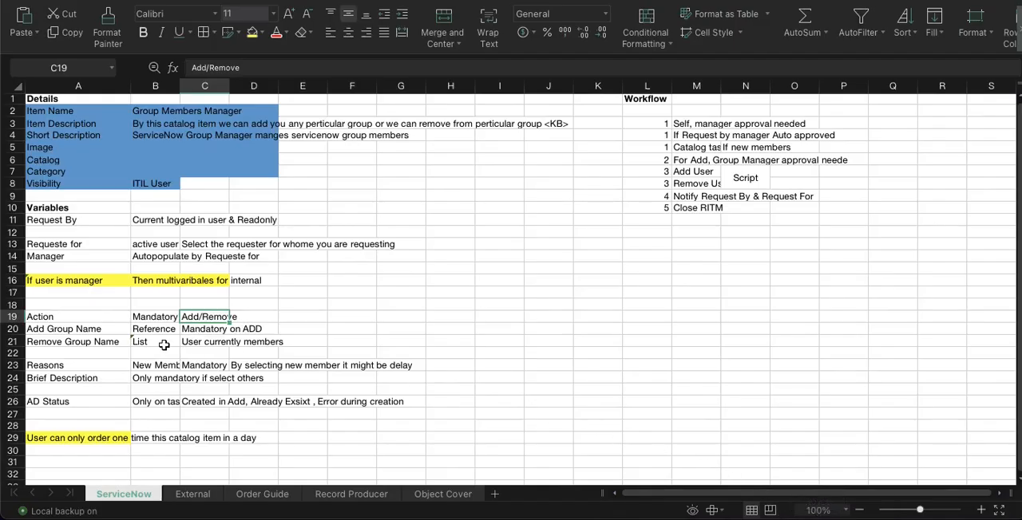
Review the Add Group Name and Remove Group Name rows in the spreadsheet, and return to the portal form in Google Chrome
click(88, 328)
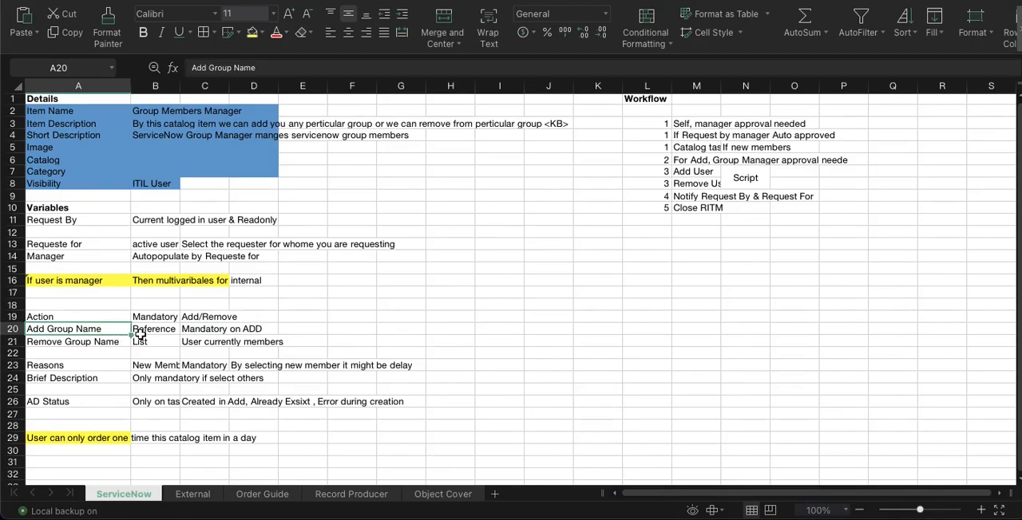
click(102, 343)
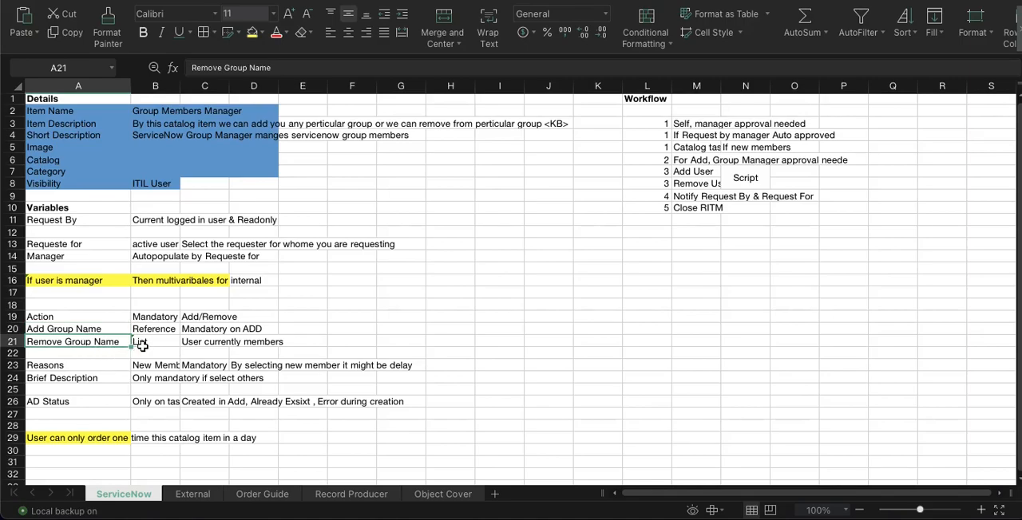
click(550, 514)
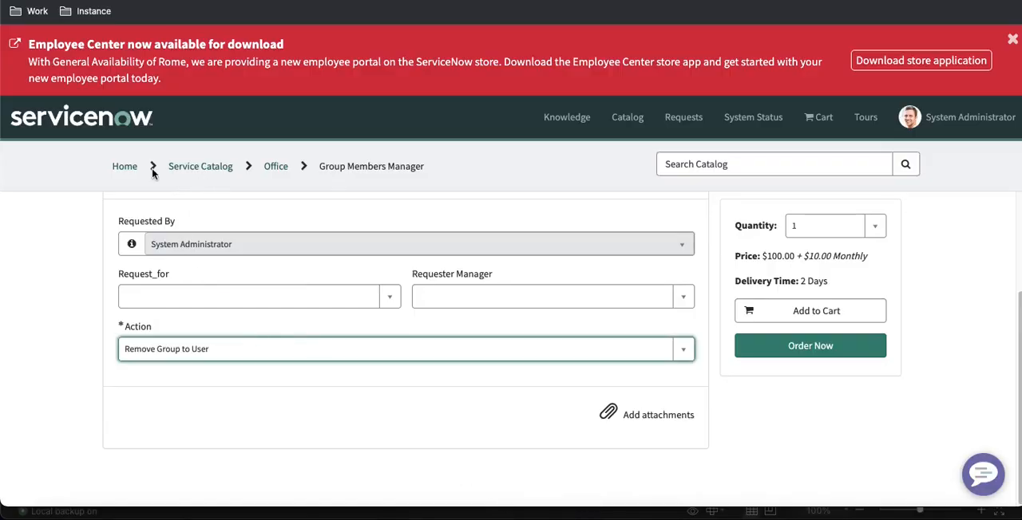
Open the Group Members Manager catalog item from the Action variable and check the orders of its variables and variable set
click(279, 2)
click(395, 136)
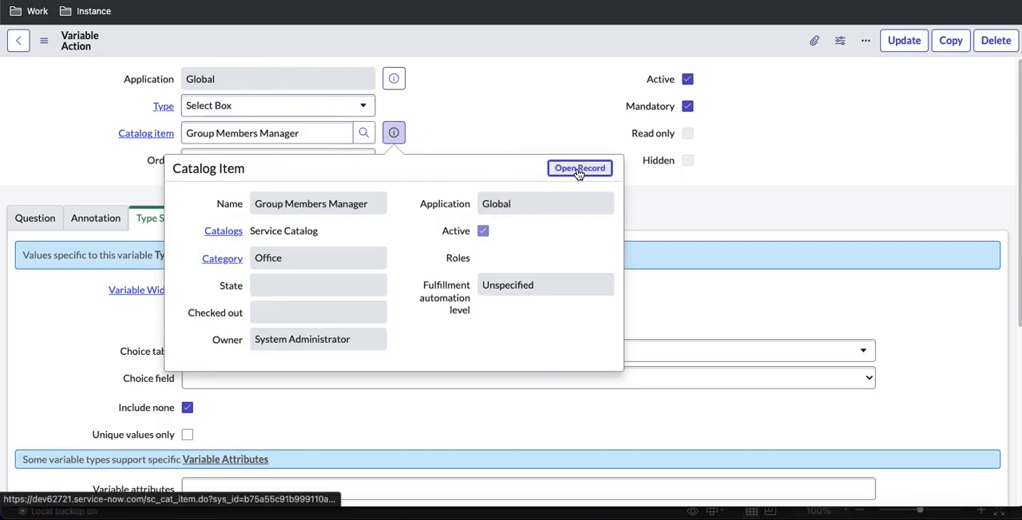
click(580, 169)
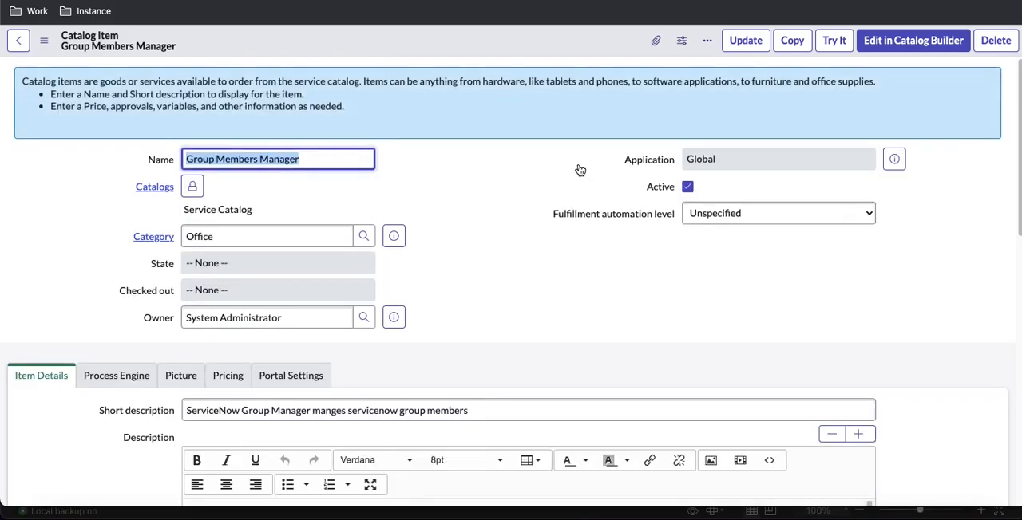
scroll(568, 215, down, 15)
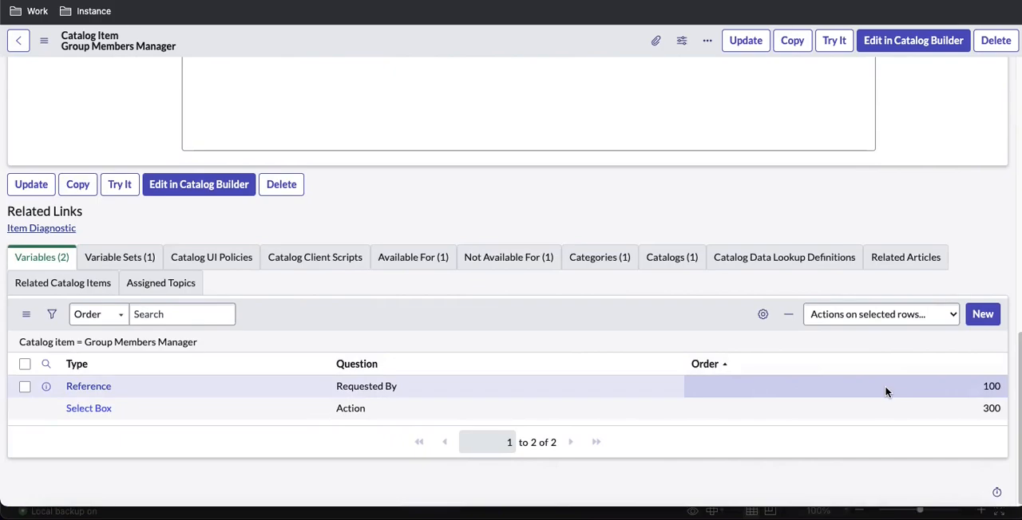
click(134, 257)
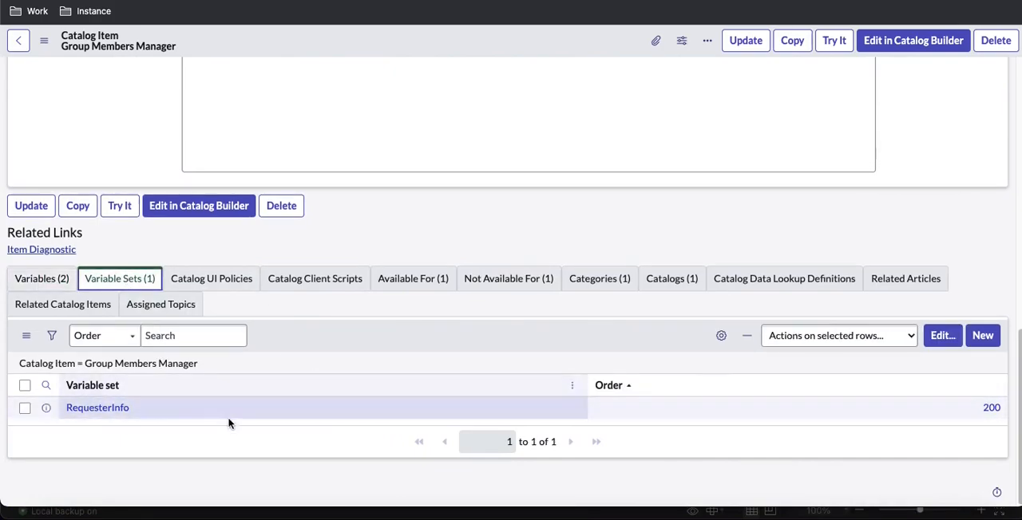
click(64, 279)
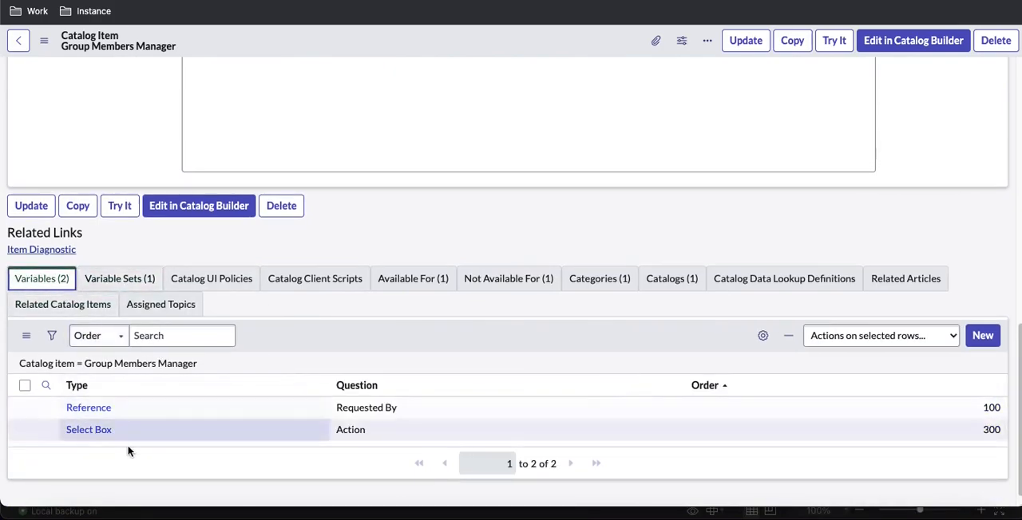
Start a new Reference variable for the catalog item with the question Add Group Name
click(977, 336)
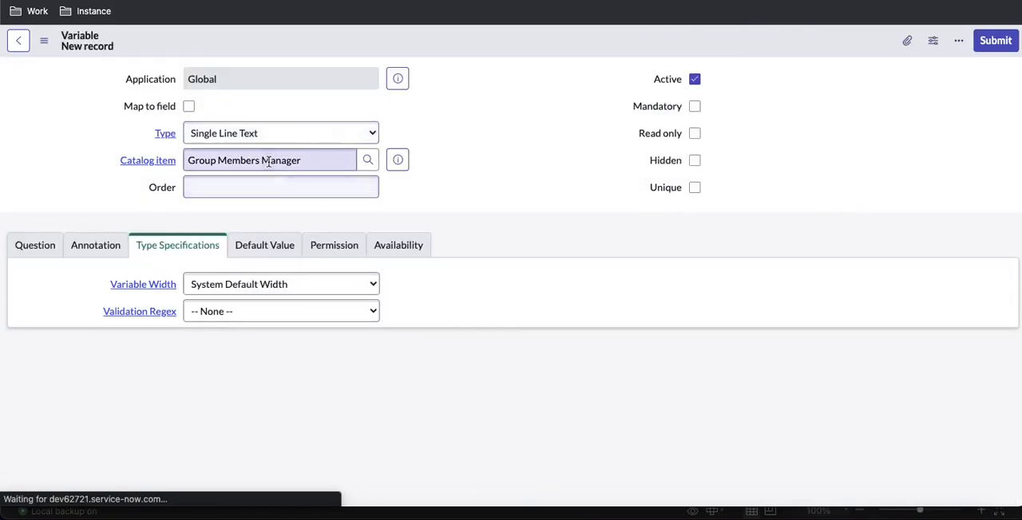
click(274, 143)
key(r)
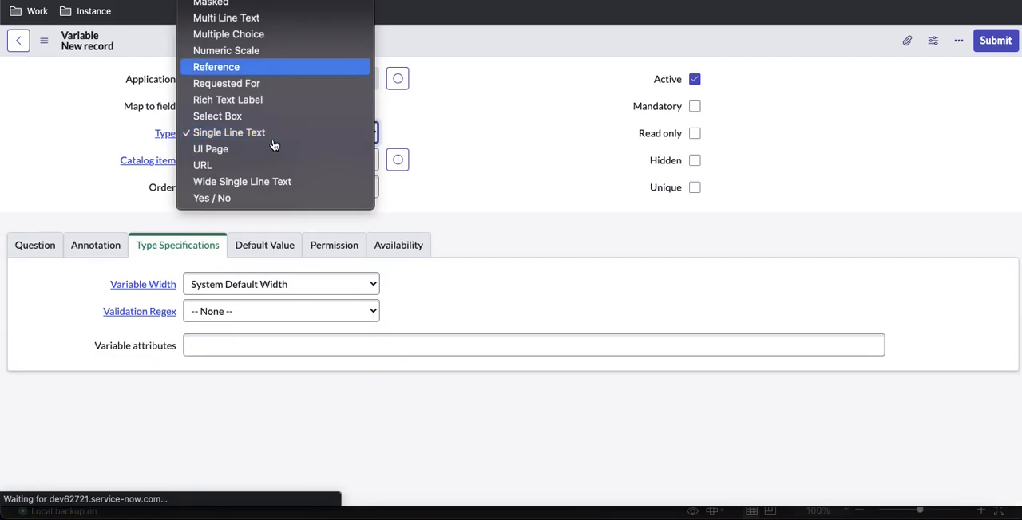
key(Return)
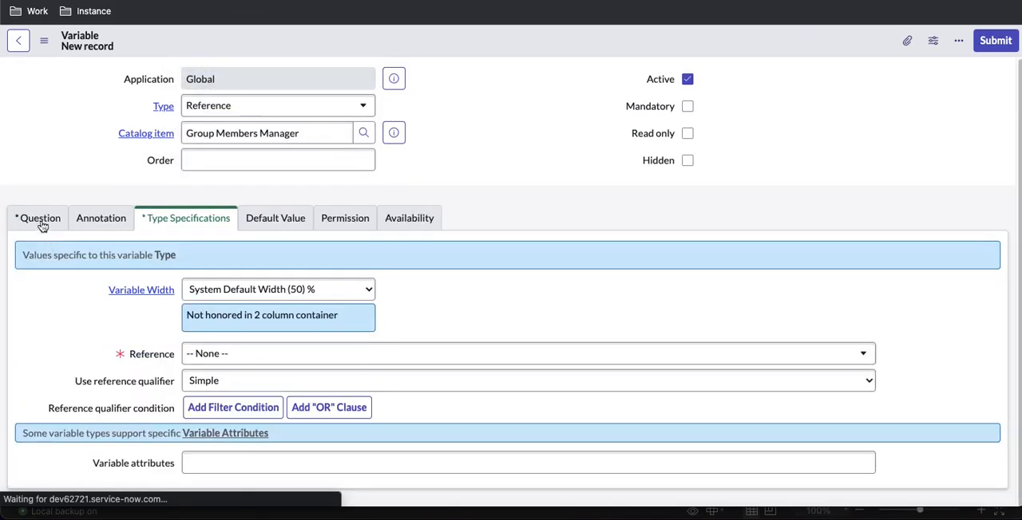
click(40, 220)
click(213, 290)
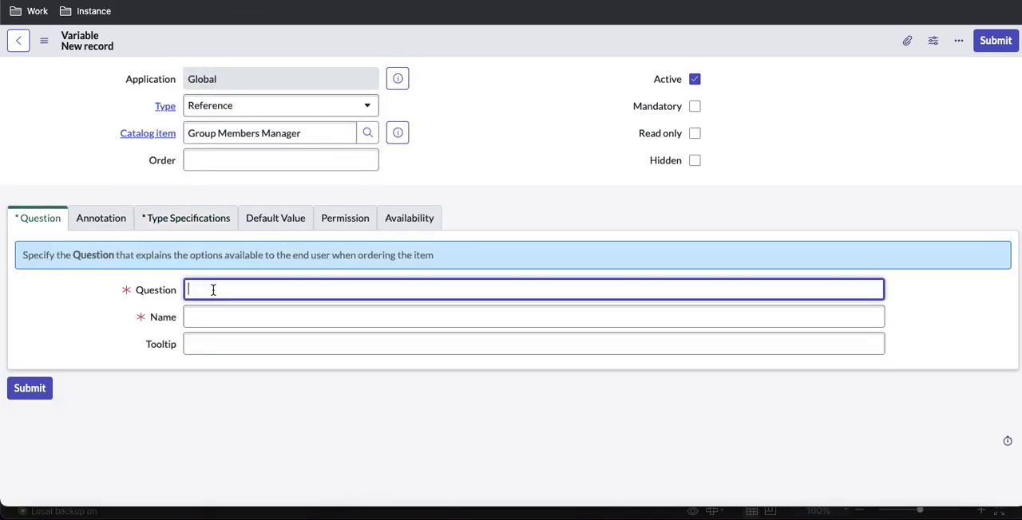
text(Add Group Name)
Set the variable's reference table to Group [sys_user_group] in its type specifications
click(174, 220)
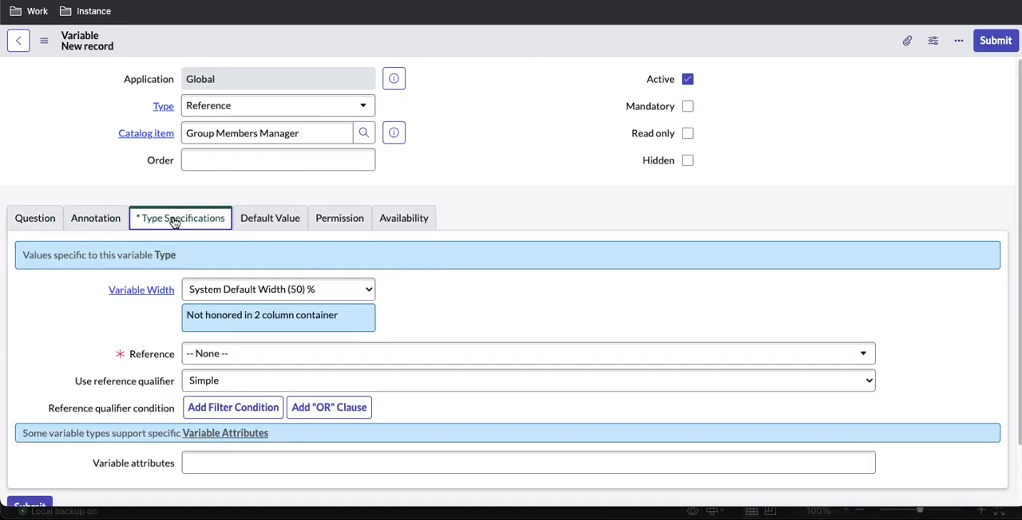
click(242, 355)
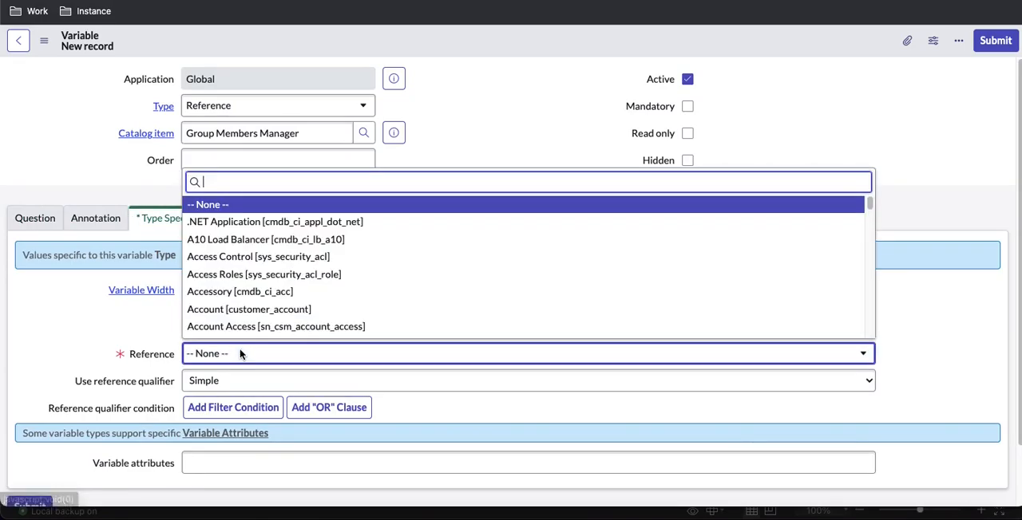
text(Groups )
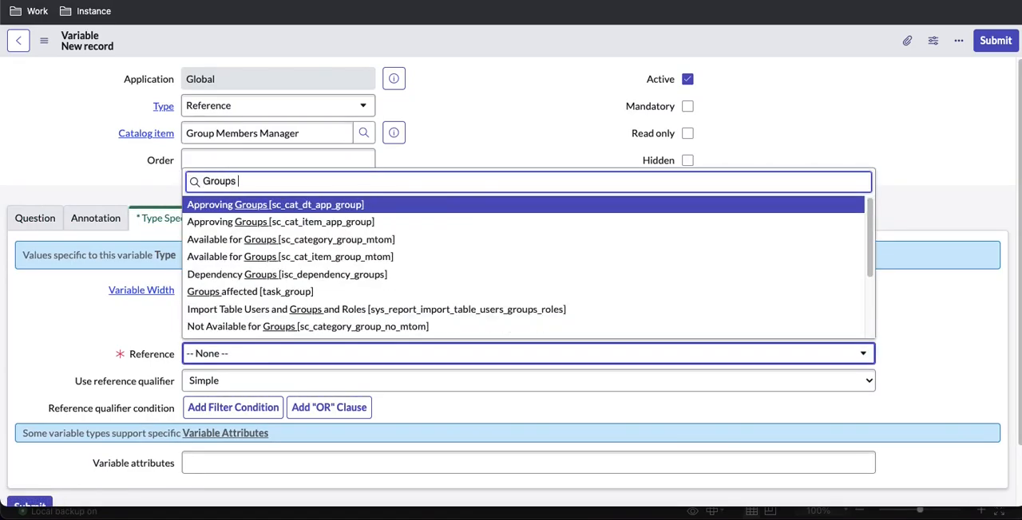
text([sys)
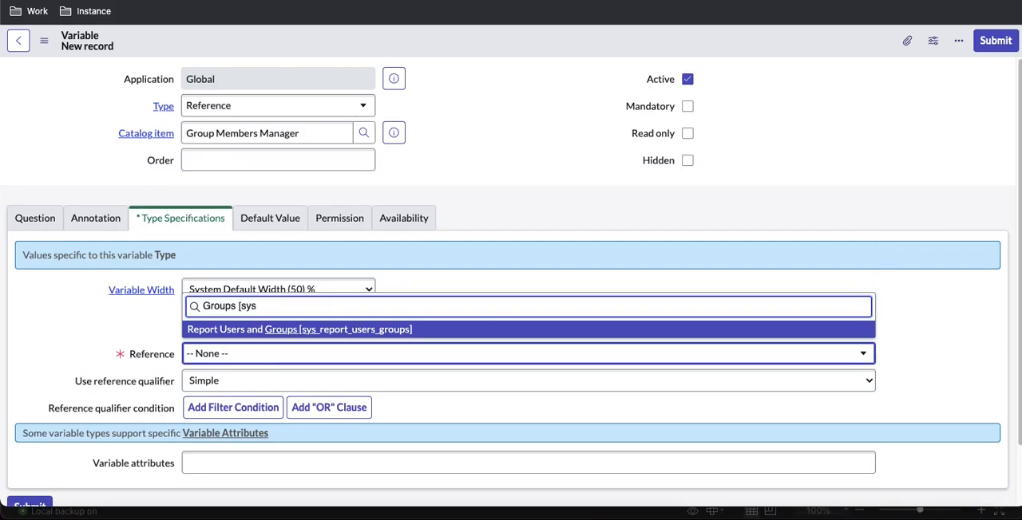
key(BackSpace)
key(BackSpace)
key(BackSpace)
key(BackSpace)
key(BackSpace)
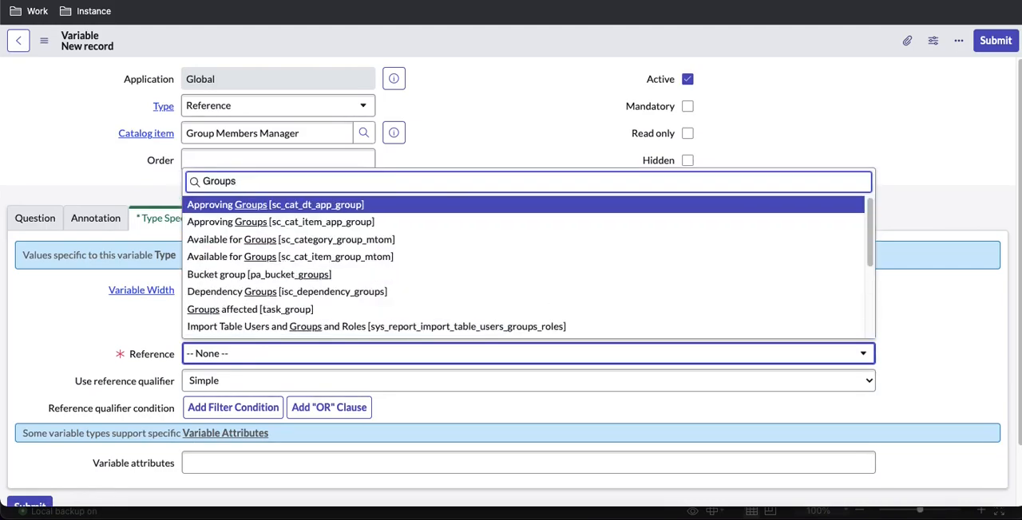
text([sys_)
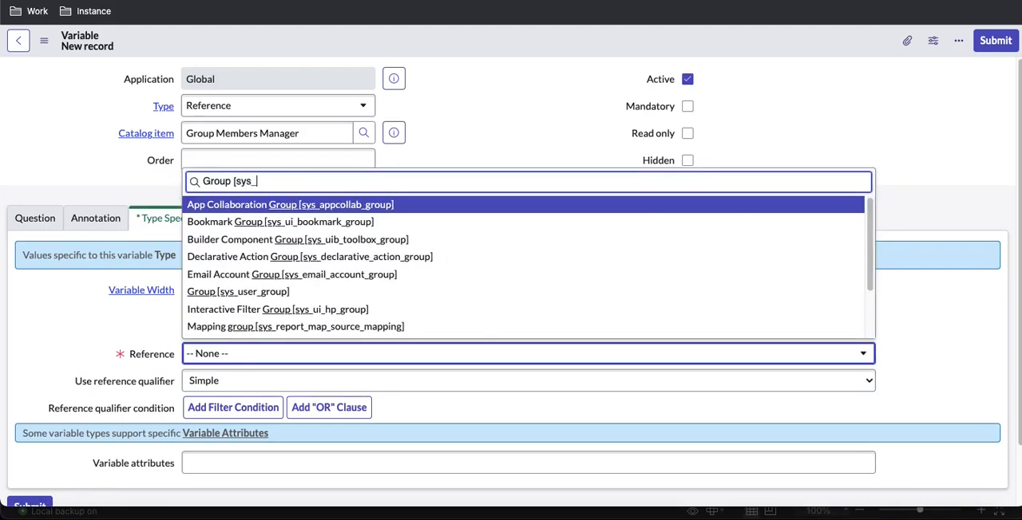
text(user)
key(Return)
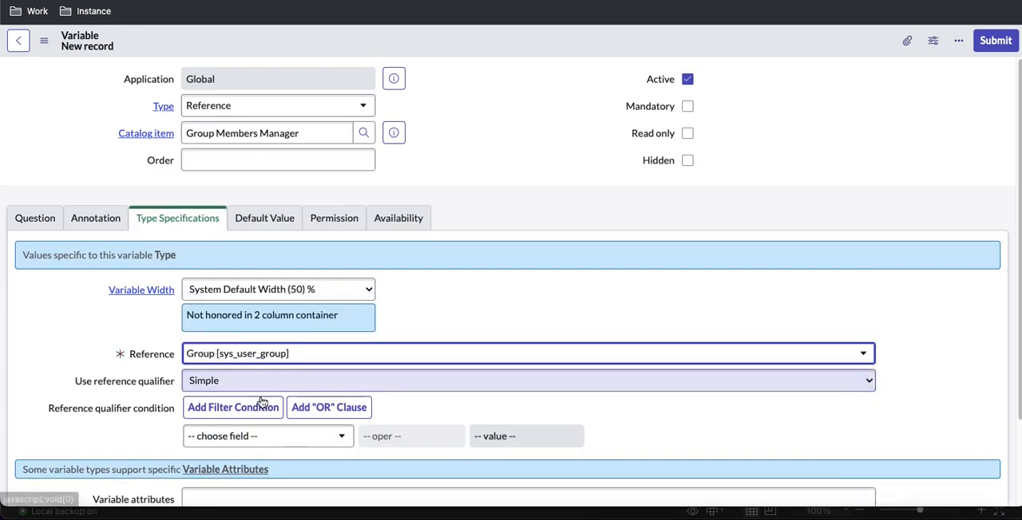
Add the reference qualifier condition Active is true
click(264, 437)
text(act)
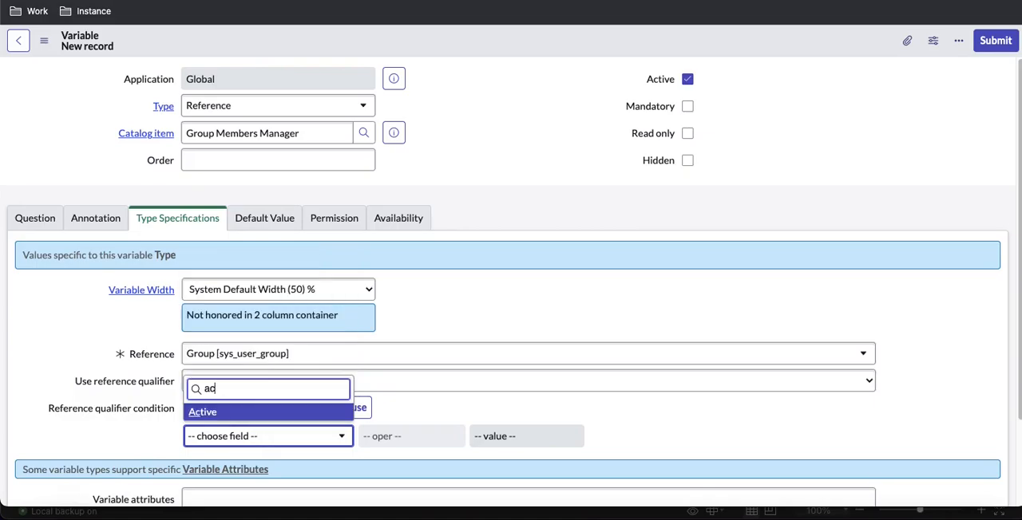
key(Return)
Add a second required qualifier condition, Manager is not empty, and save the variable record
click(689, 438)
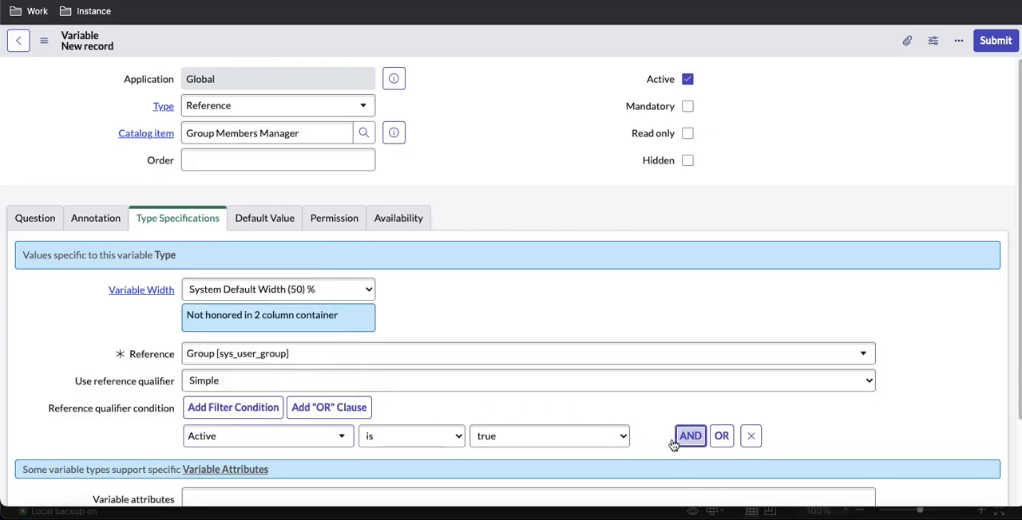
scroll(353, 444, down, 2)
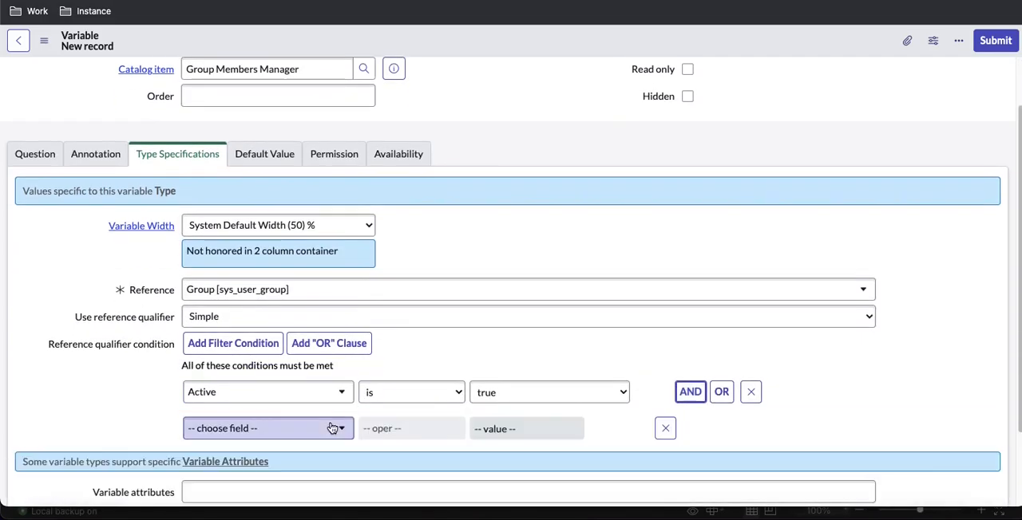
click(303, 427)
text(gro)
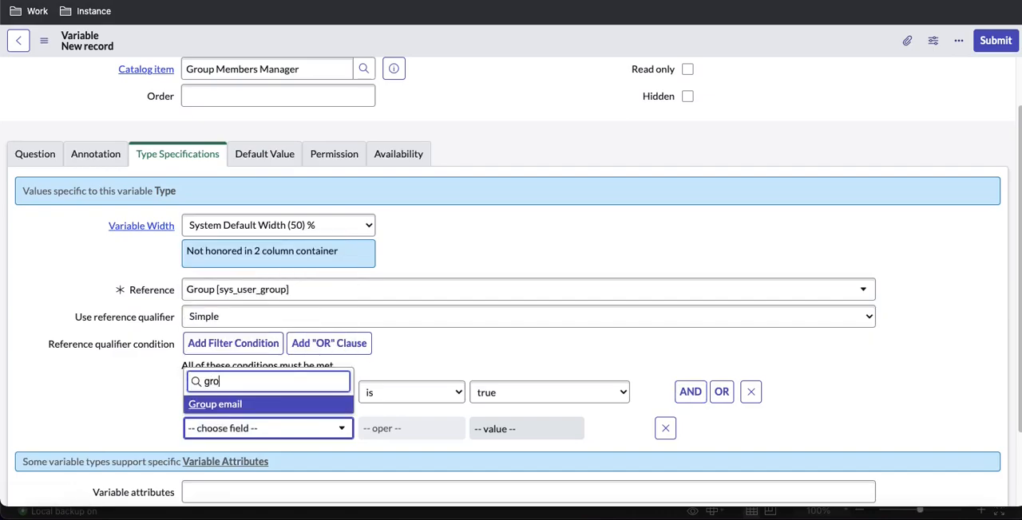
key(BackSpace)
key(BackSpace)
key(BackSpace)
text(man)
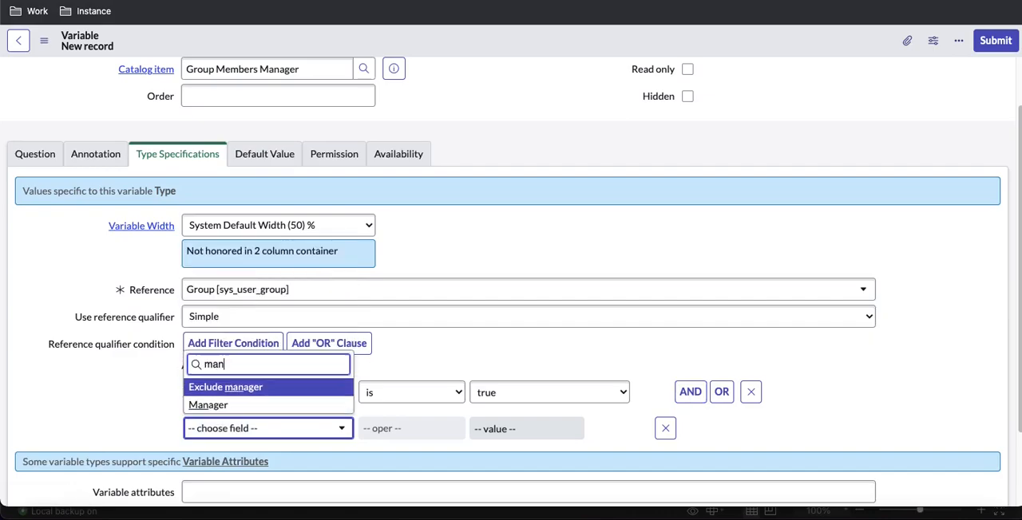
key(Down)
key(Return)
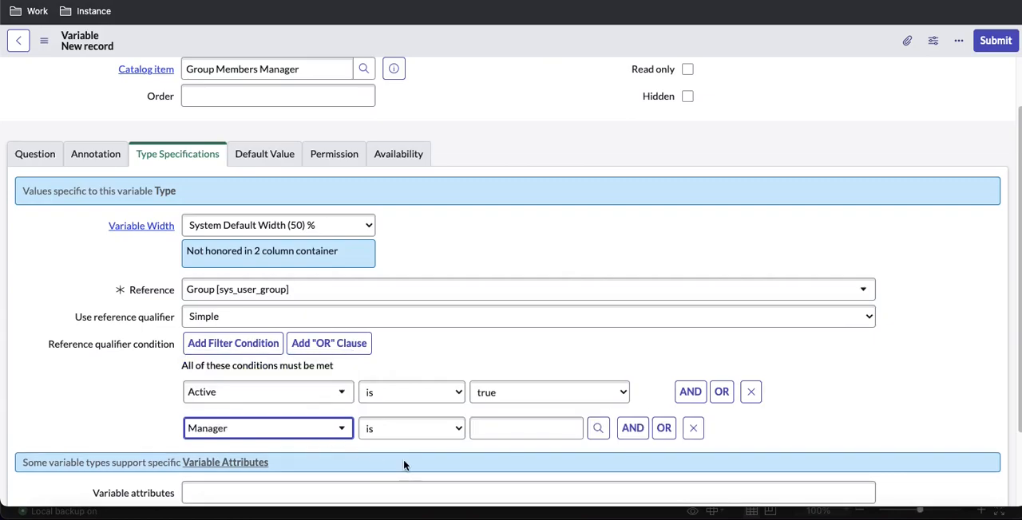
click(411, 439)
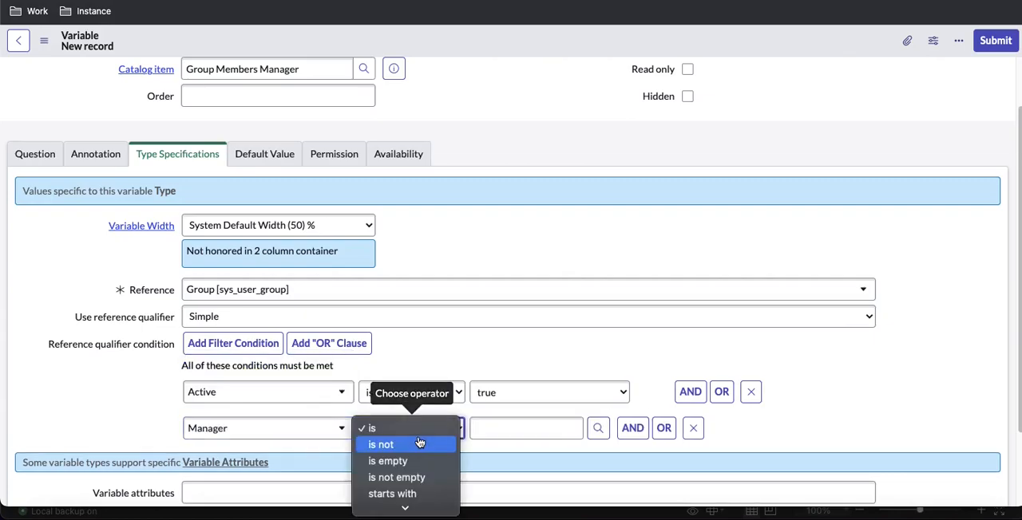
click(416, 478)
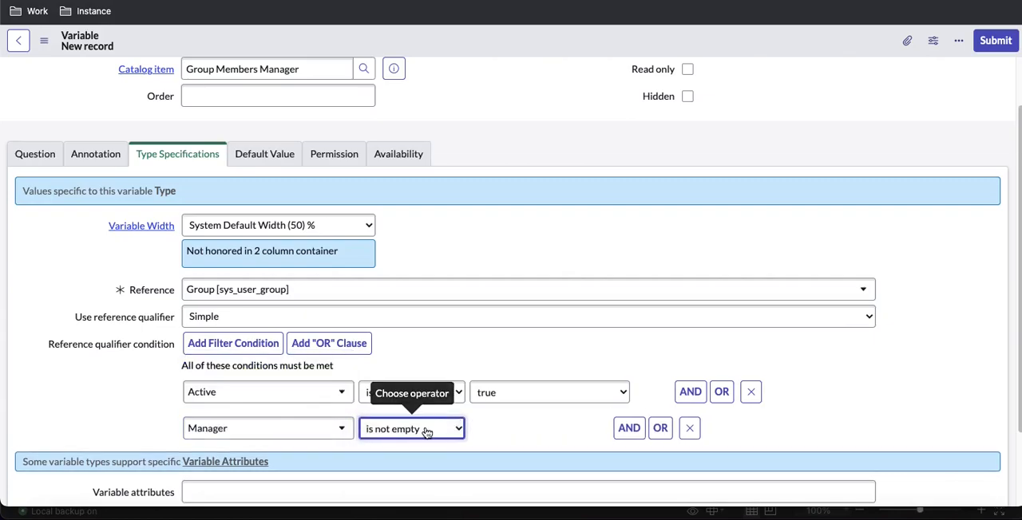
right_click(542, 47)
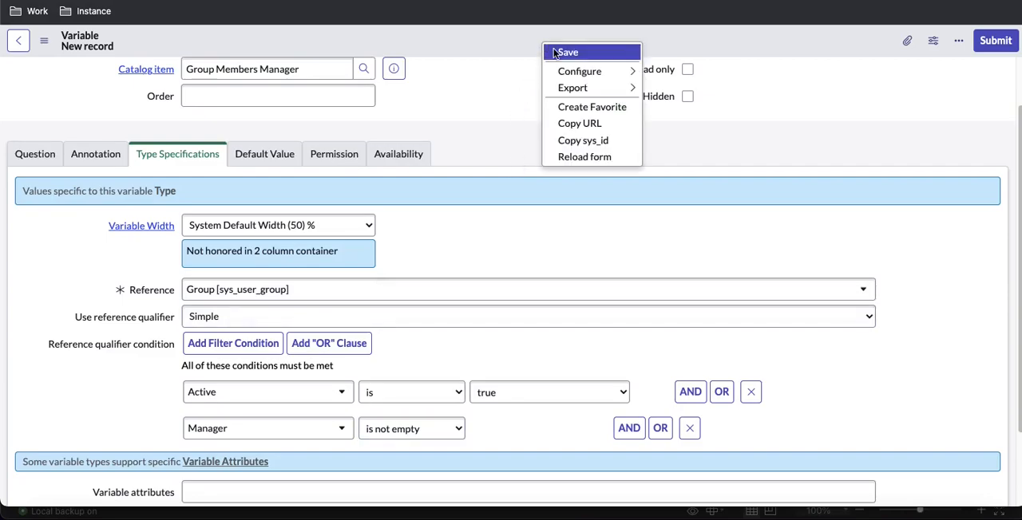
click(554, 51)
Consult the Excel spreadsheet's variable list, return to Chrome, and reopen the Group Members Manager catalog item record from the variable
click(851, 515)
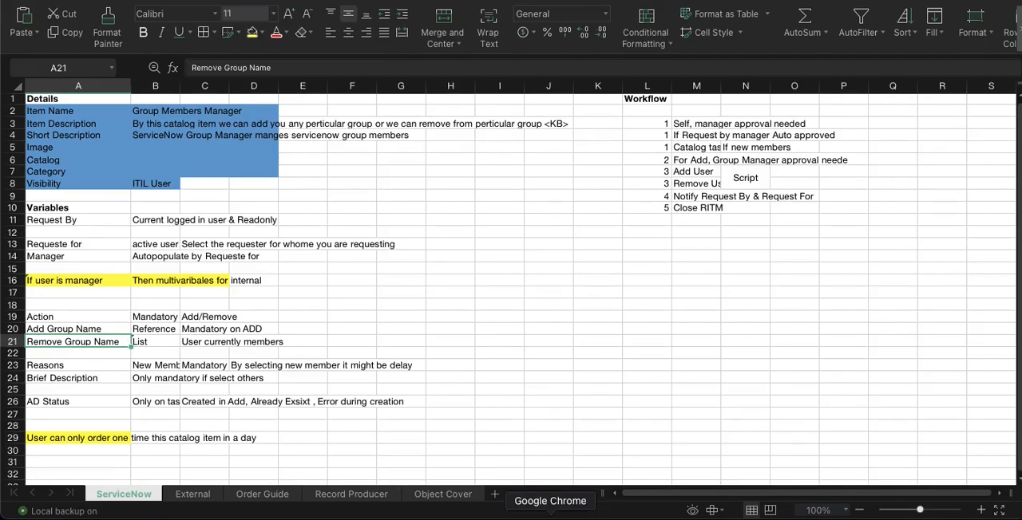
click(570, 511)
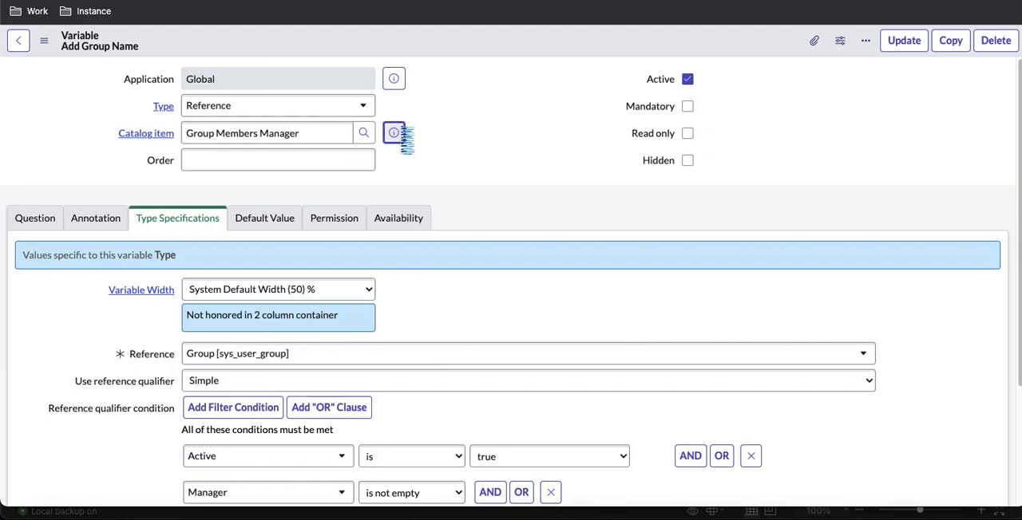
click(397, 134)
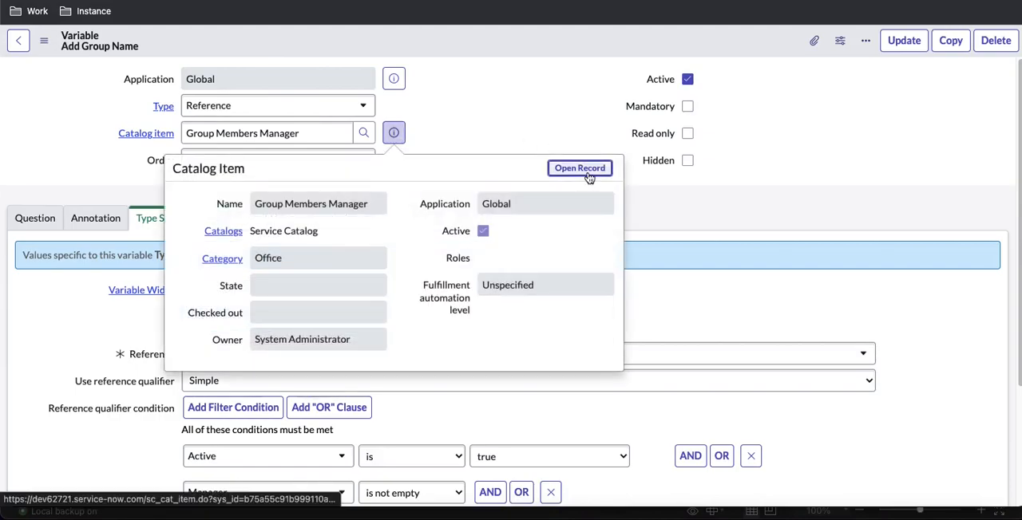
click(579, 168)
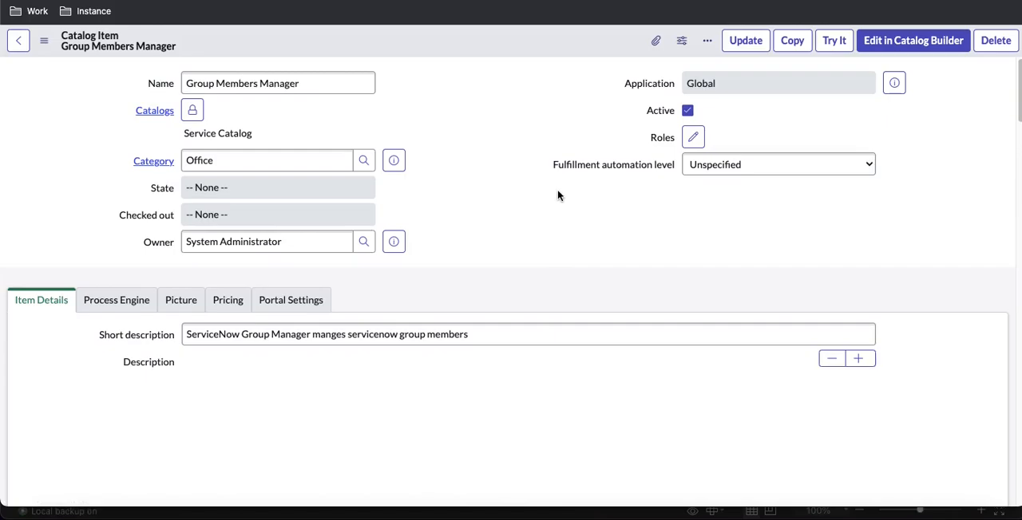
Set the order of the Add Group Name variable to 400 in the catalog item's variables list
scroll(558, 195, down, 15)
scroll(558, 196, up, 10)
scroll(558, 195, down, 8)
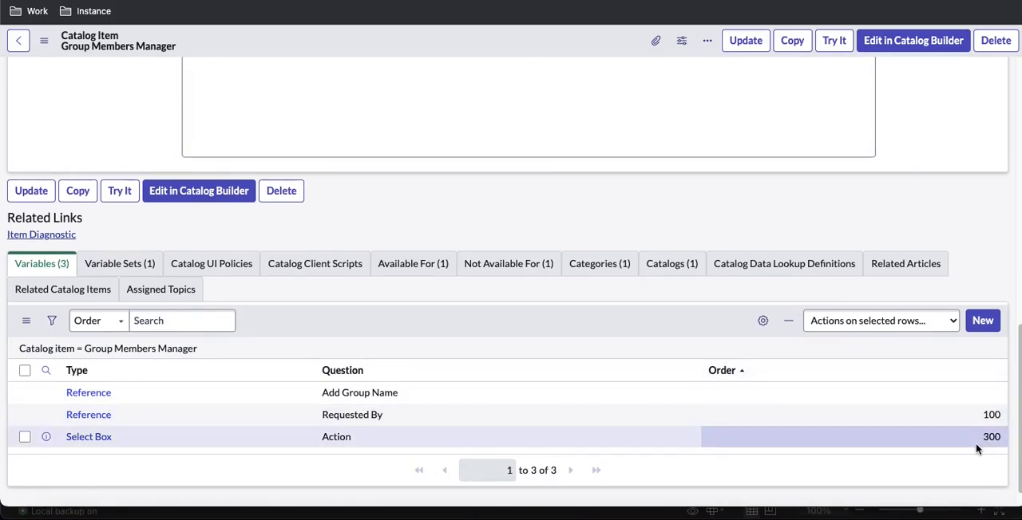
click(968, 396)
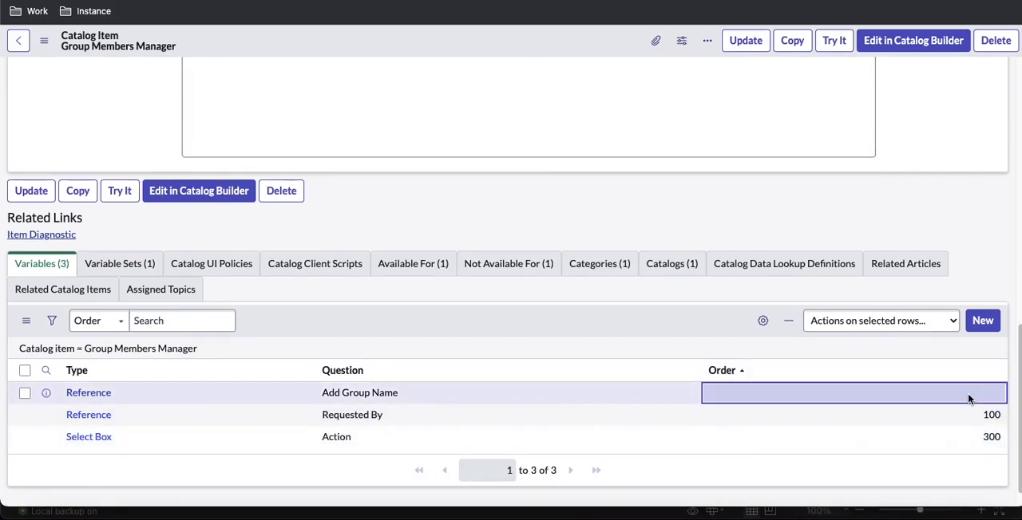
double_click(968, 397)
text(400)
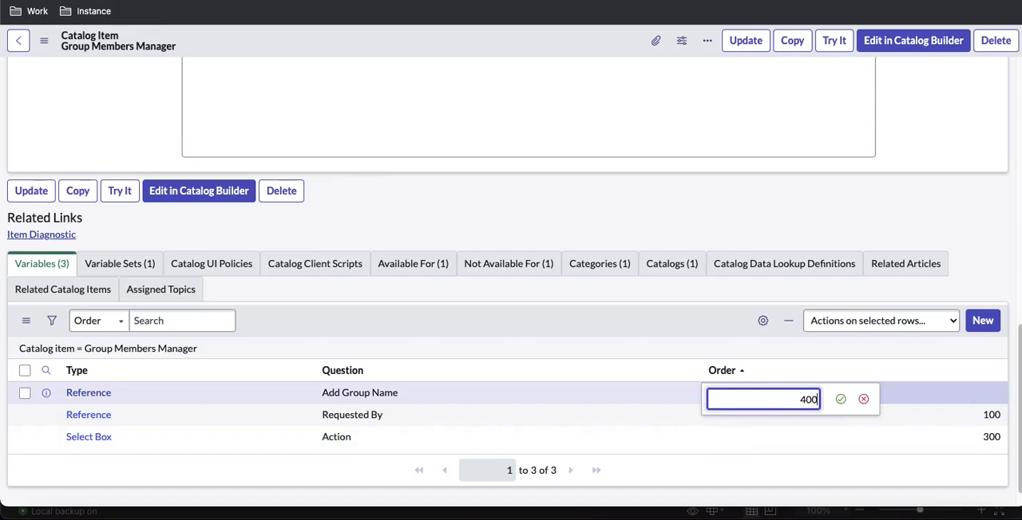
key(Return)
Create a new variable for the catalog item with order 500 and the question Removed Group Name
click(982, 323)
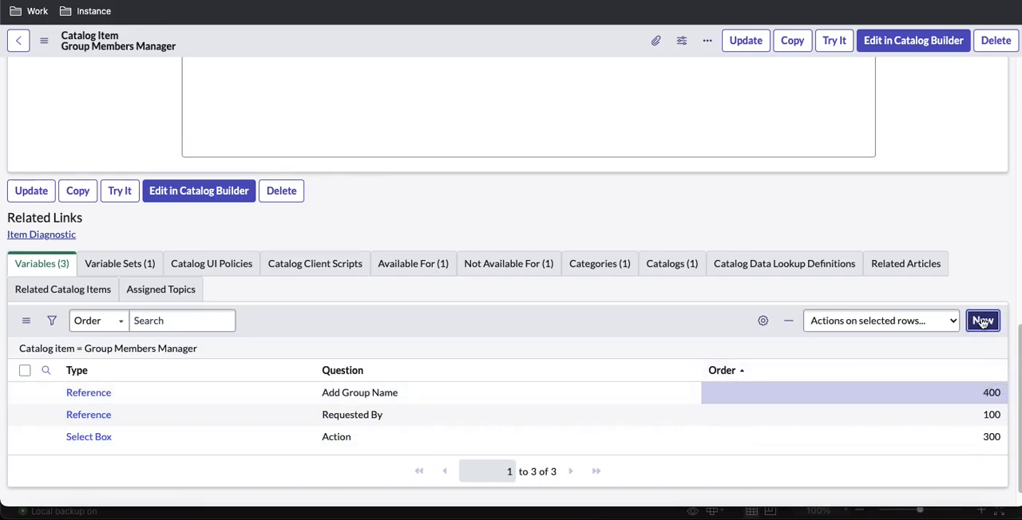
click(328, 191)
text(500)
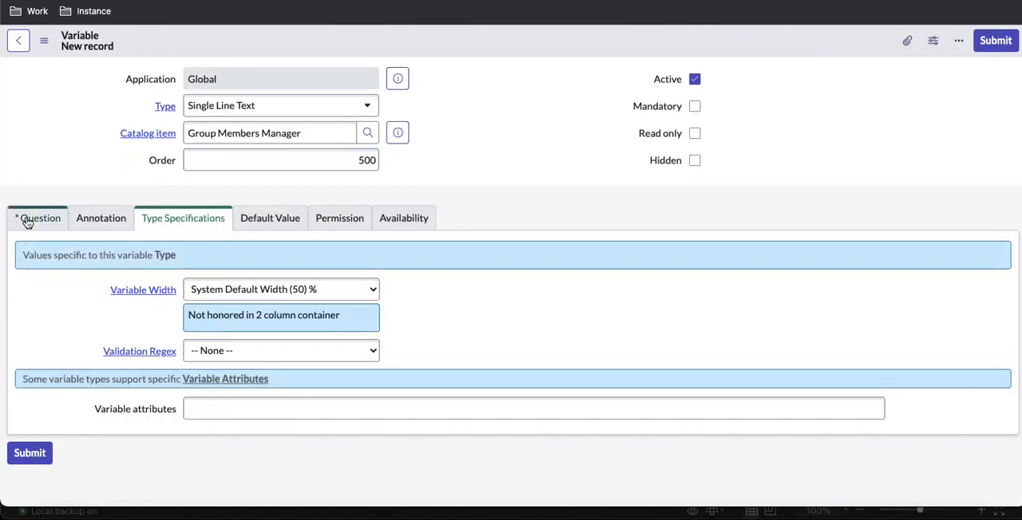
click(27, 220)
click(199, 289)
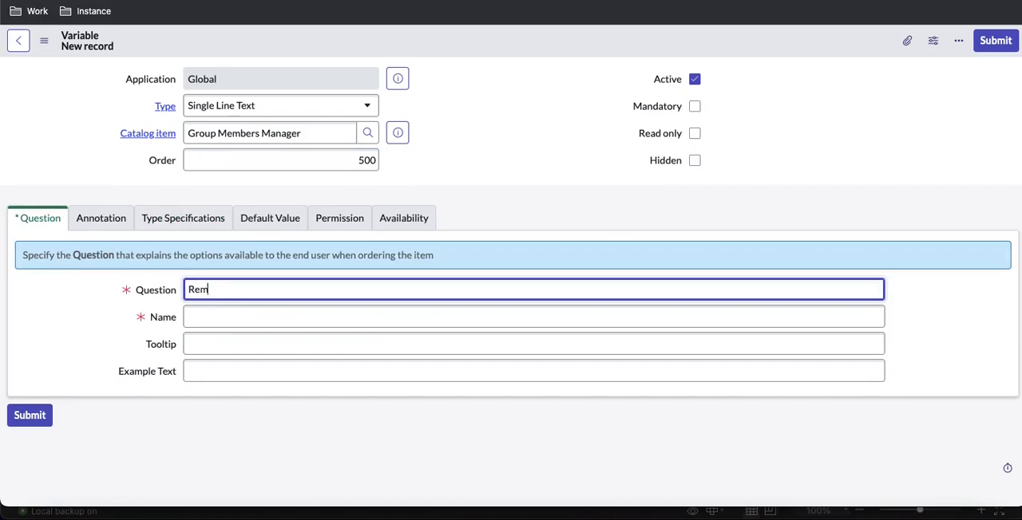
text(Removed Group Name)
Change the new variable's type to List Collector
click(213, 105)
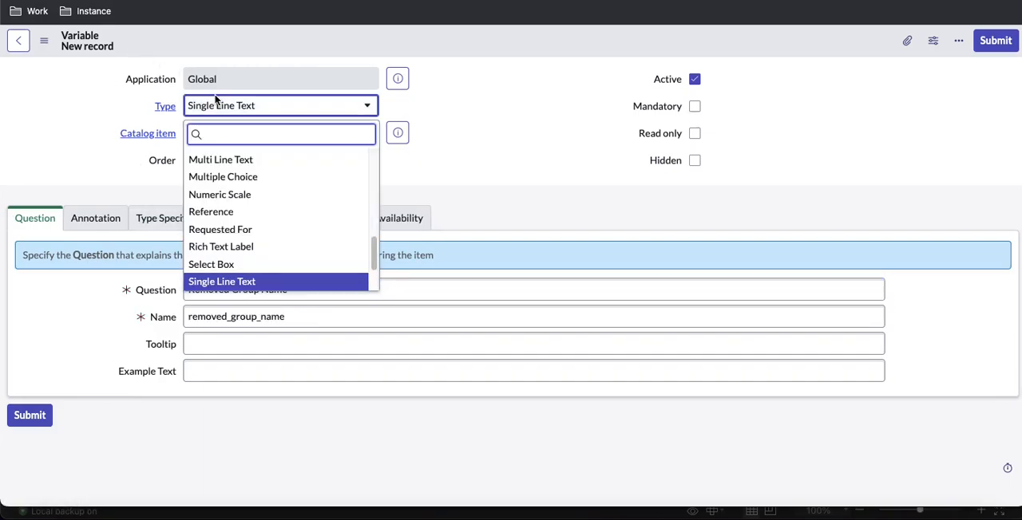
text(list)
key(Return)
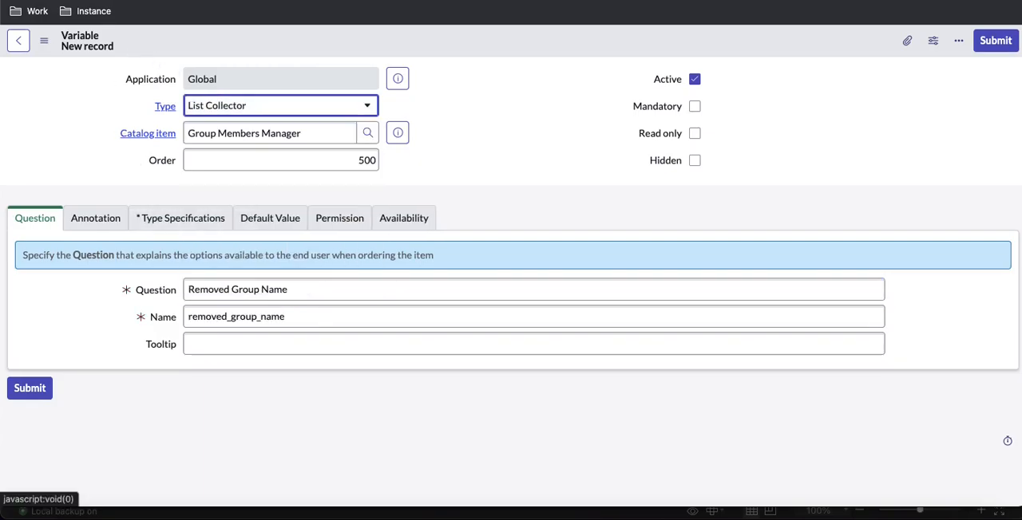
Set the variable's list table to Group [sys_user_group] in its type specifications and submit the record
click(192, 218)
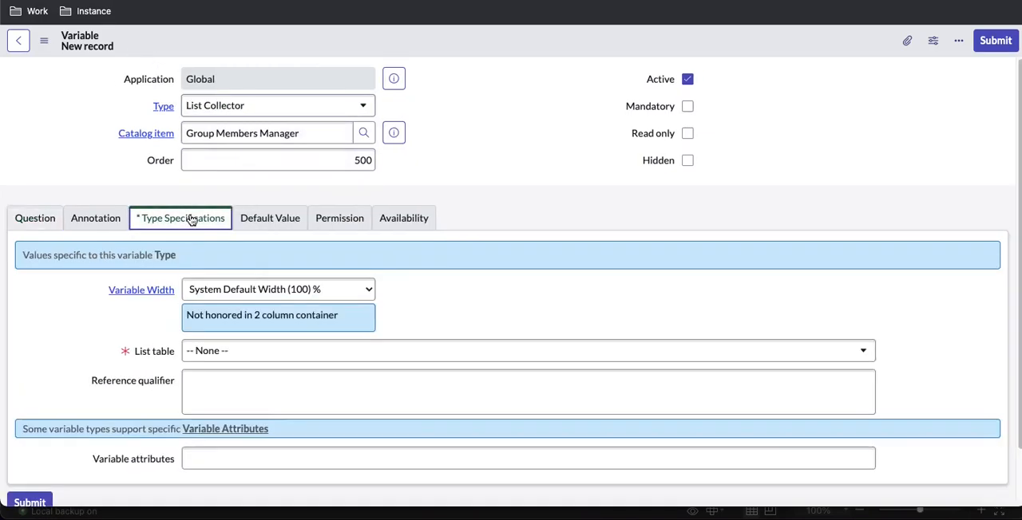
click(260, 352)
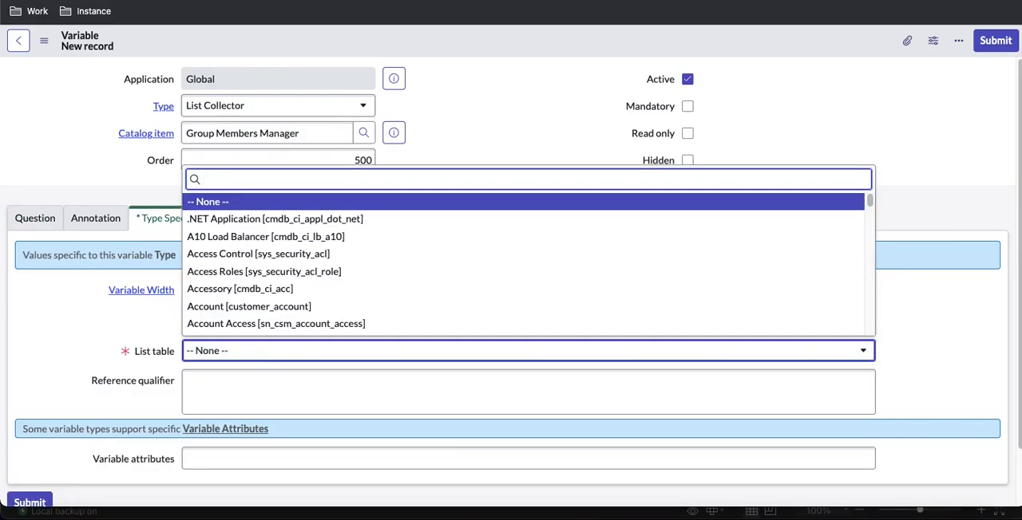
text(group [)
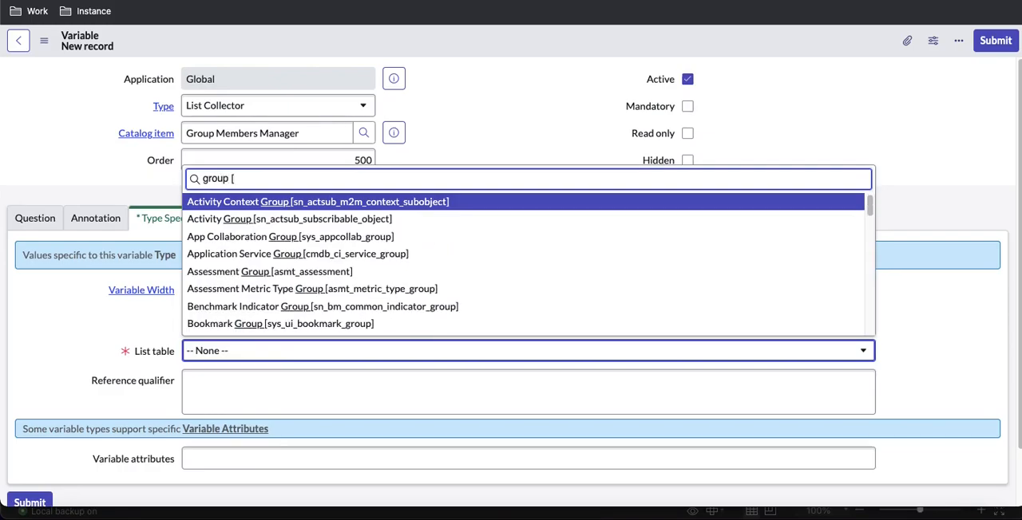
text(sys_user)
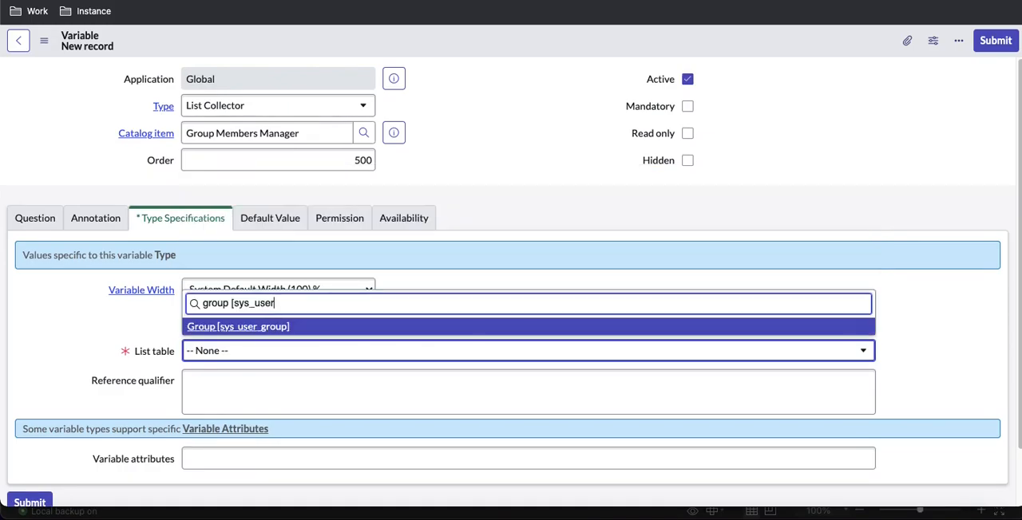
key(Return)
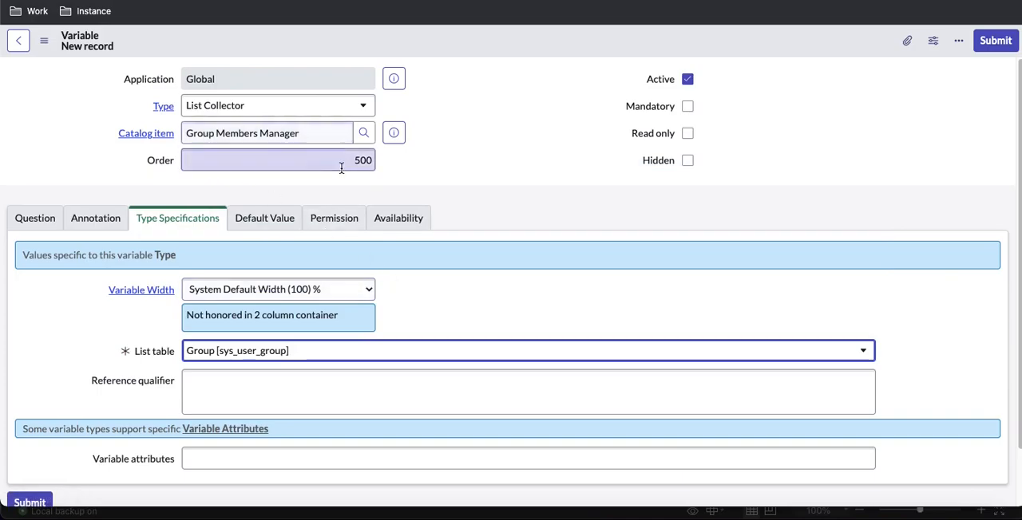
click(1009, 40)
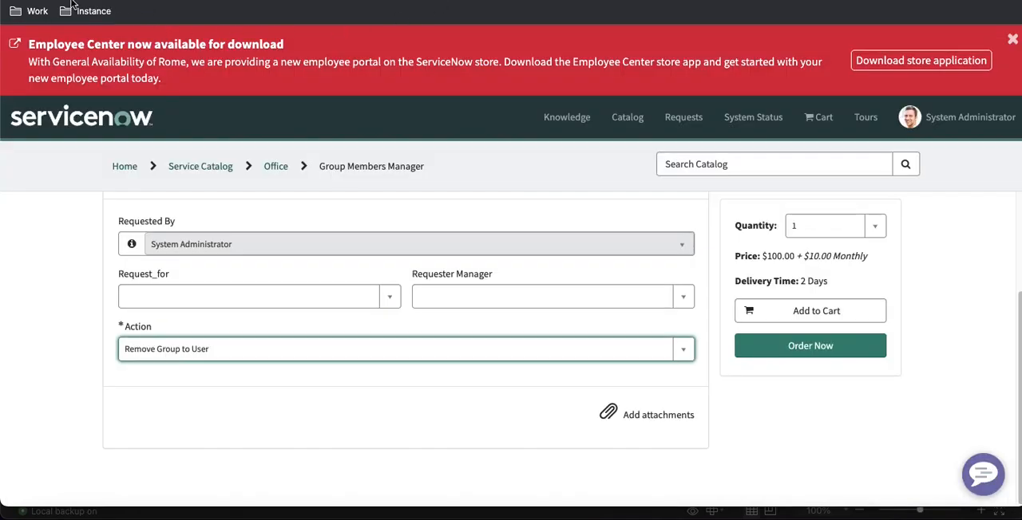
Reload the Group Members Manager portal page and examine the order of its form fields and the Action choices
key(super+r)
click(573, 190)
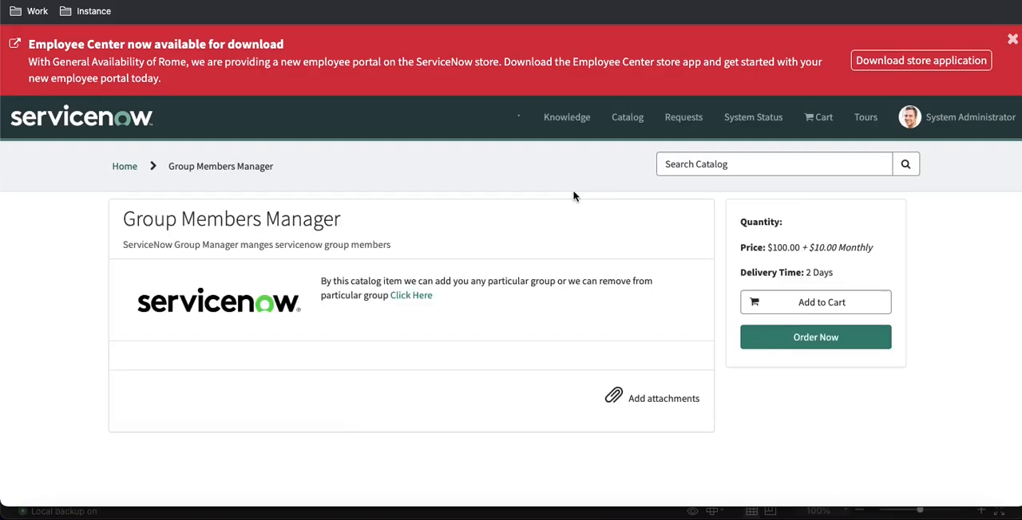
scroll(573, 199, down, 2)
scroll(479, 200, down, 2)
scroll(391, 208, up, 3)
scroll(394, 240, down, 1)
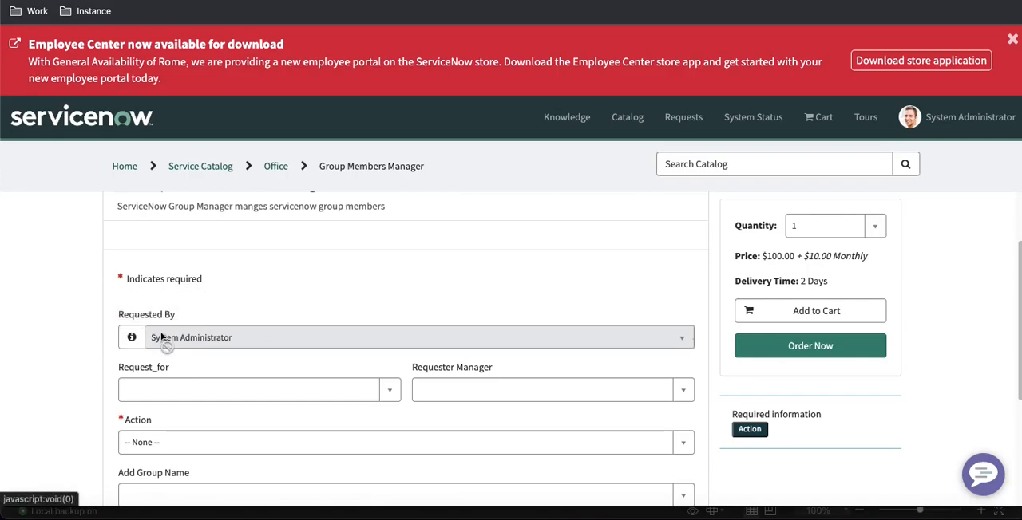
scroll(164, 331, down, 1)
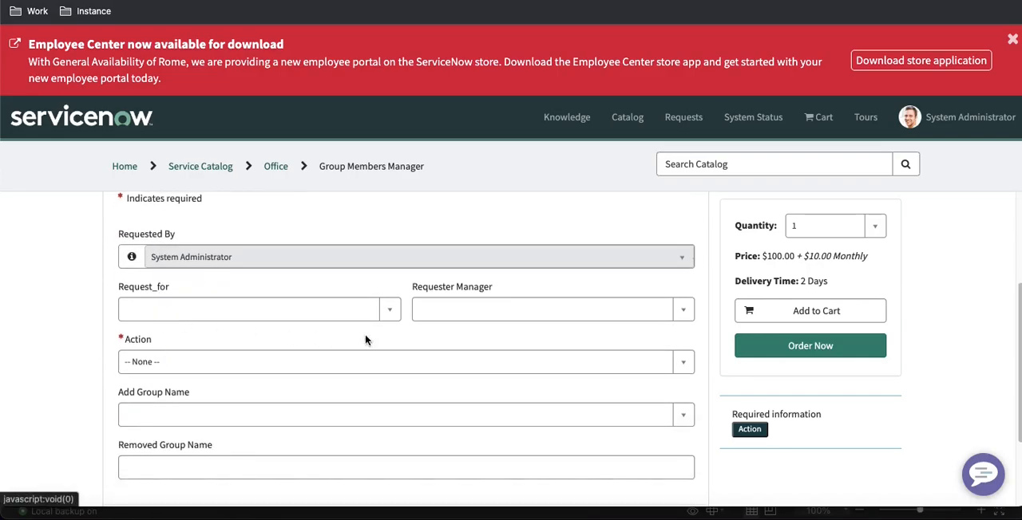
click(254, 366)
click(255, 364)
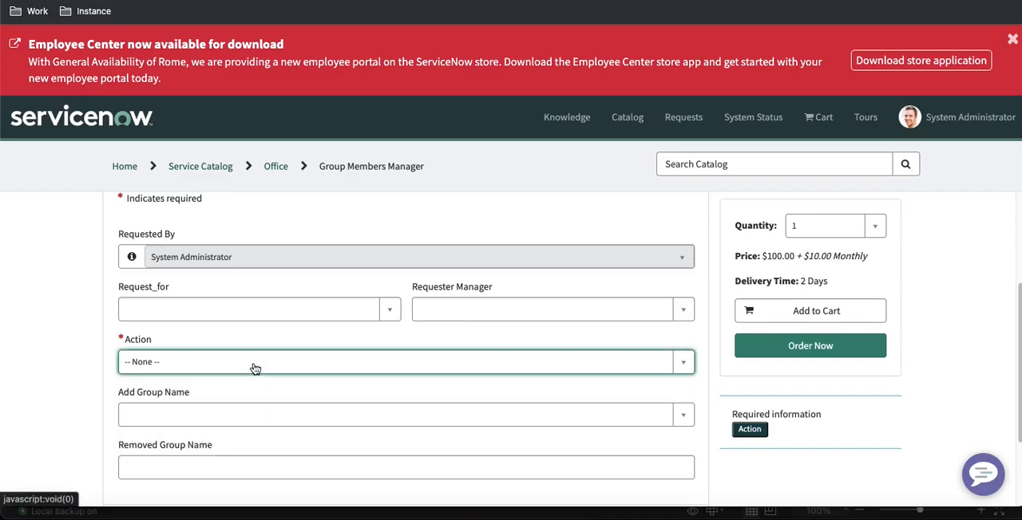
Select Alabama Dispatchers as the Add Group Name on the portal form
scroll(239, 360, down, 1)
click(215, 297)
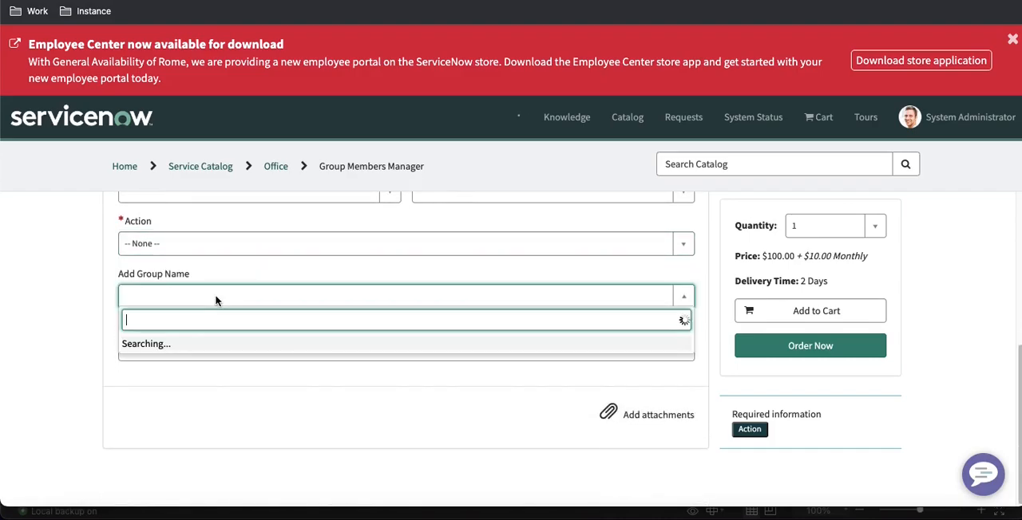
click(194, 365)
Add App Engine Admins, Analytics Settings Managers and ACME Washer/Dryer Support to the Removed Group Name list
click(196, 355)
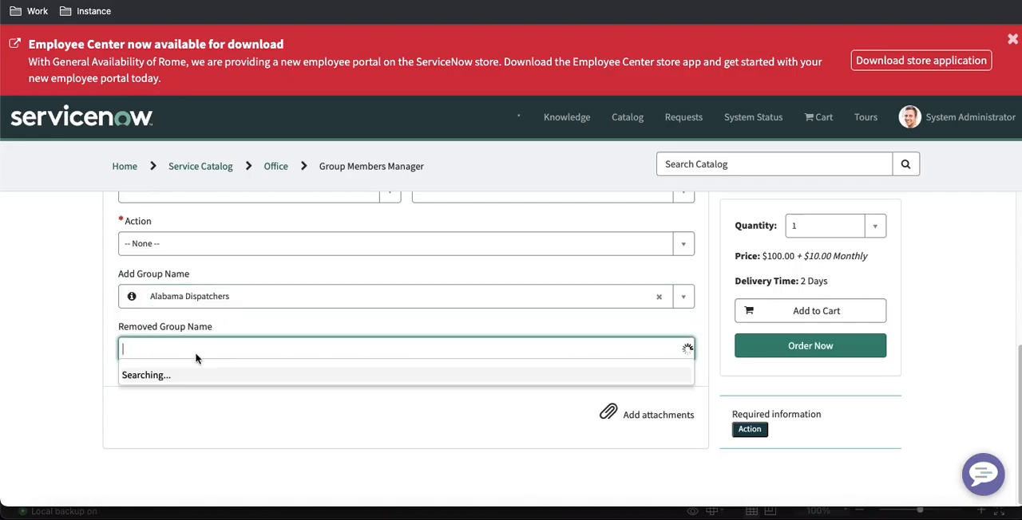
click(172, 303)
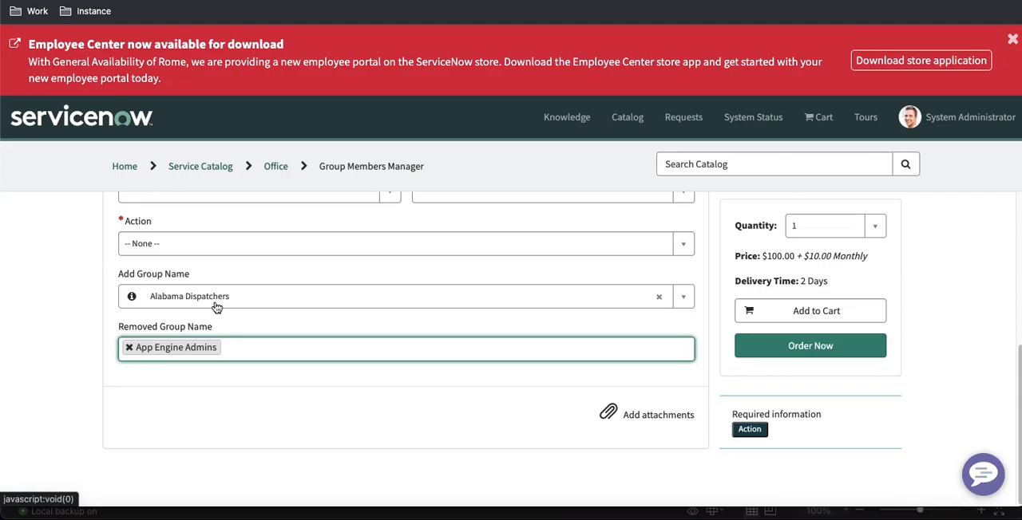
click(230, 349)
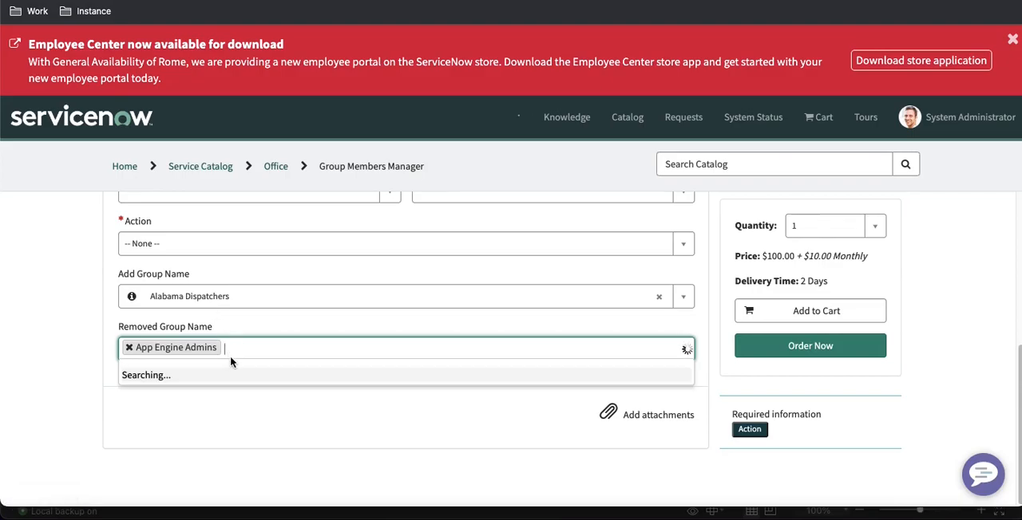
click(229, 277)
click(379, 345)
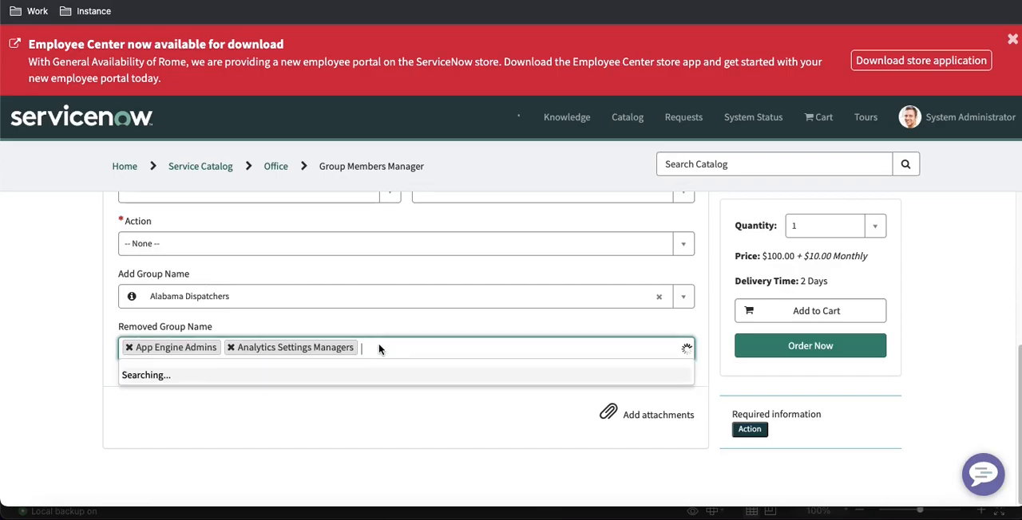
click(228, 252)
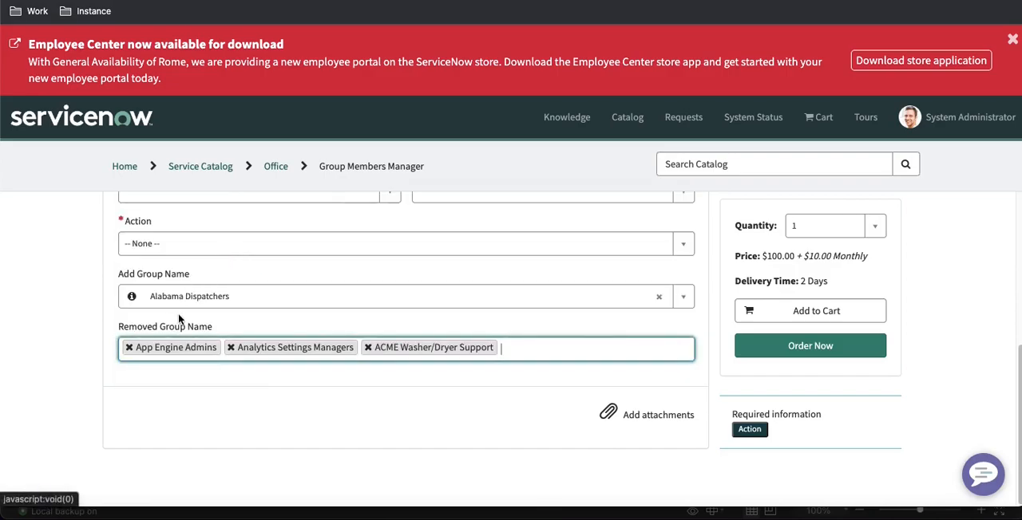
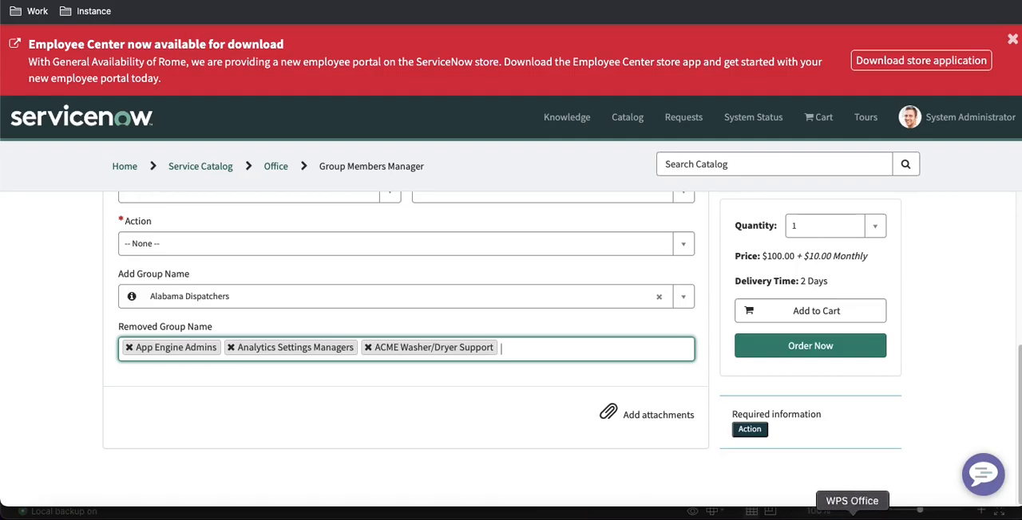
Switch to the WPS Office spreadsheet and examine the Reasons row and its allowed values, then return to the browser
click(851, 515)
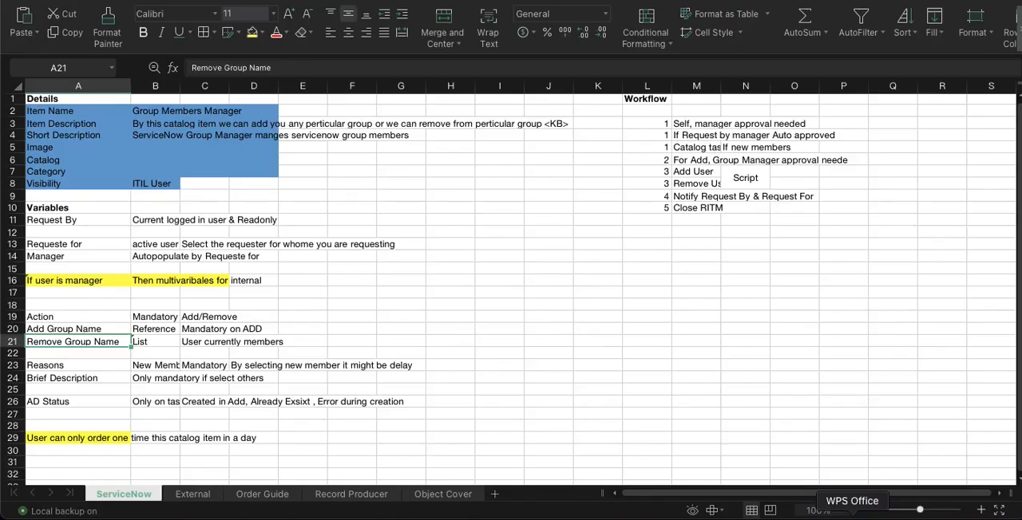
click(82, 367)
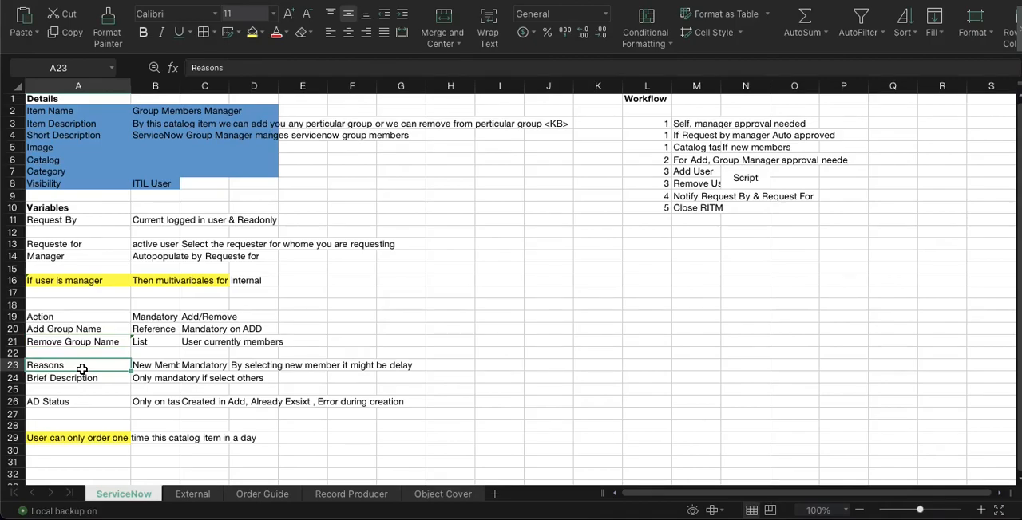
click(159, 366)
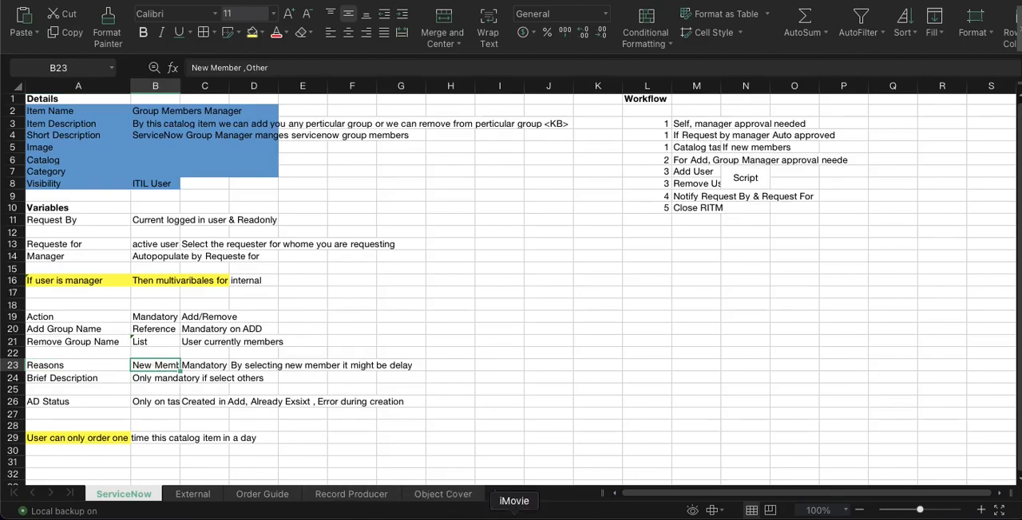
click(547, 513)
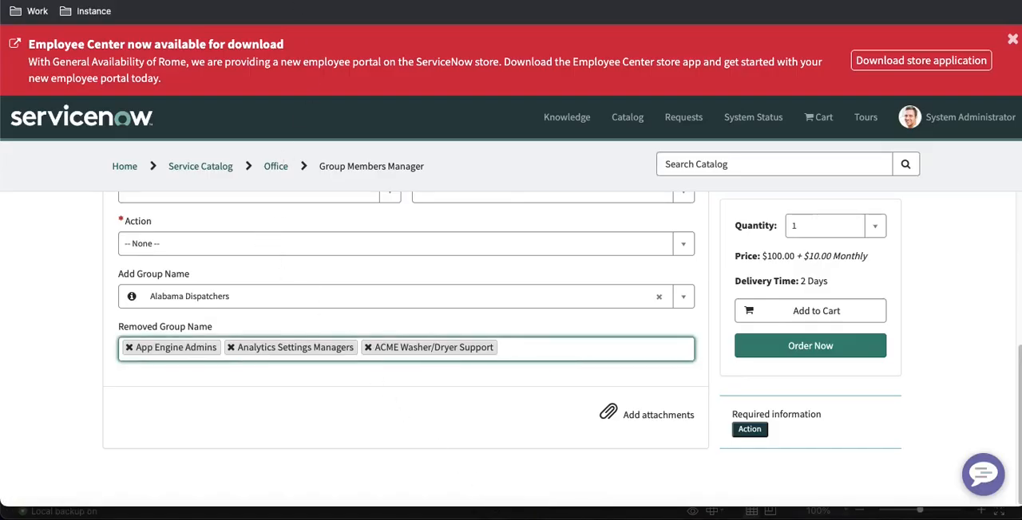
Start a new variable for the Group Members Manager catalog item with the question "Resons"
click(295, 1)
scroll(214, 272, down, 10)
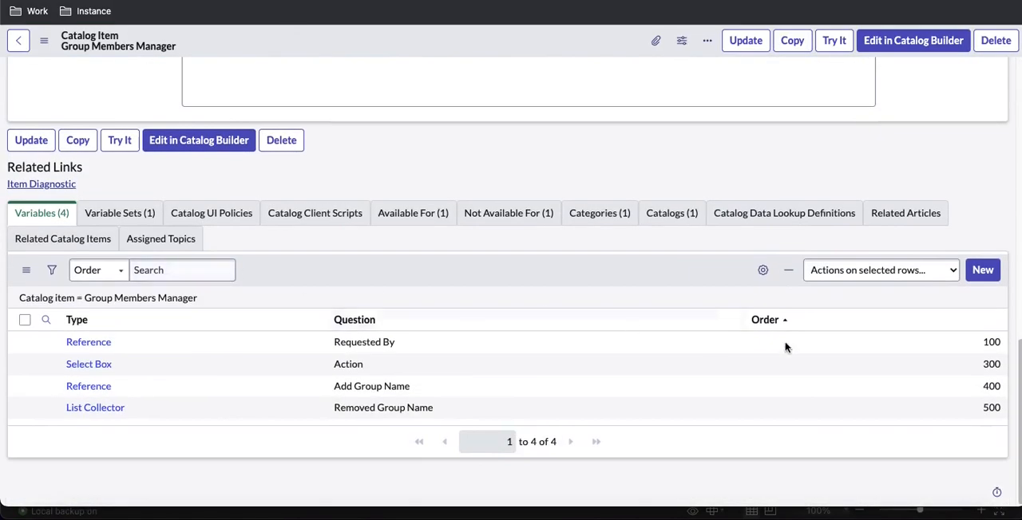
click(982, 271)
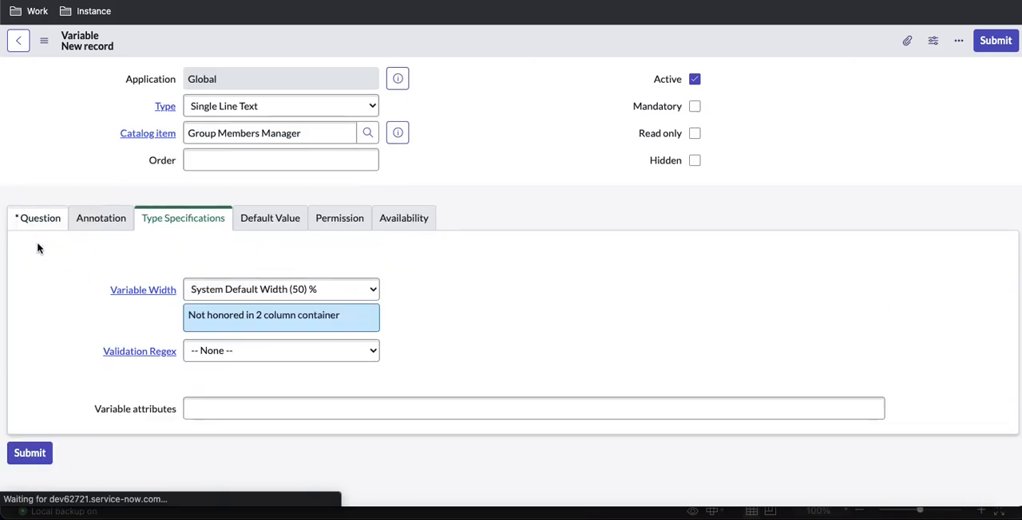
click(46, 226)
click(214, 293)
text(Resons)
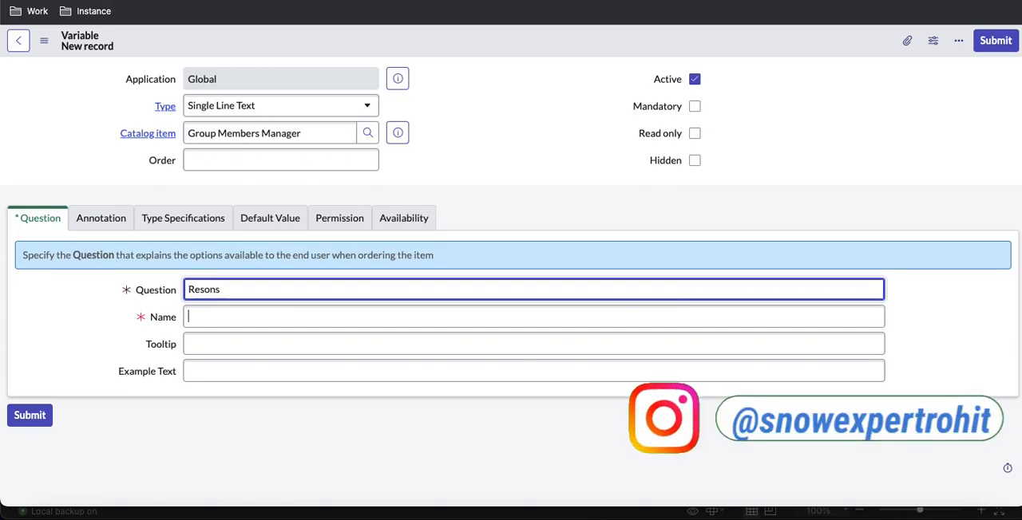
key(Tab)
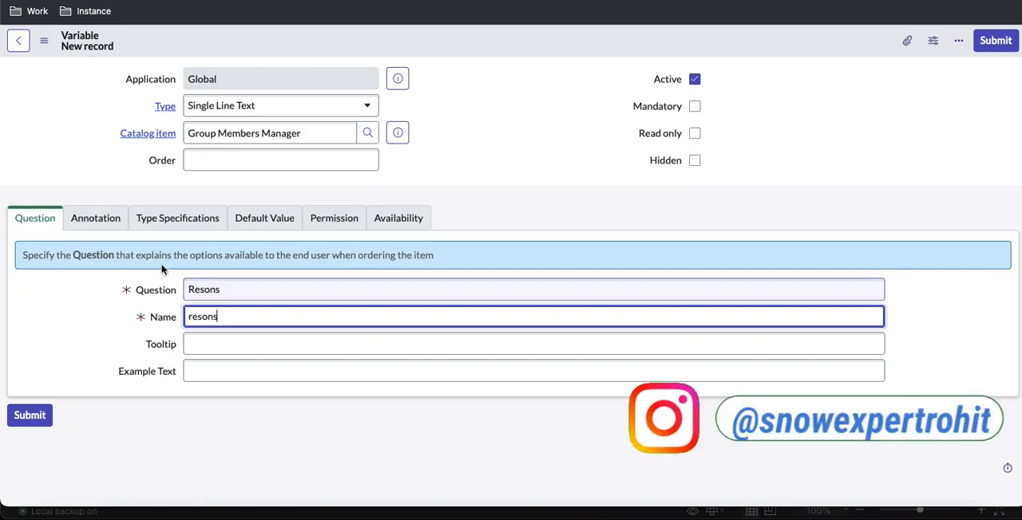
Set the new variable's type to Select Box
click(250, 107)
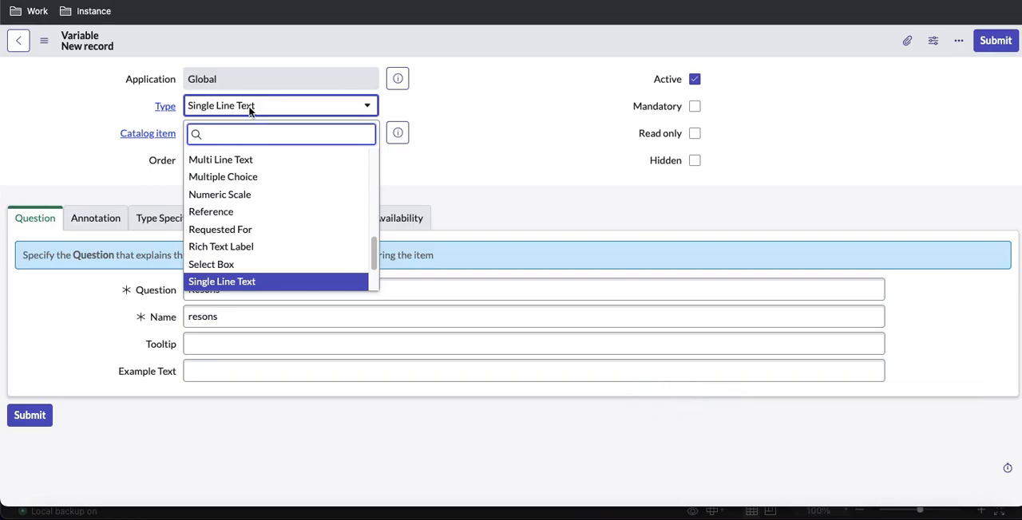
text(se)
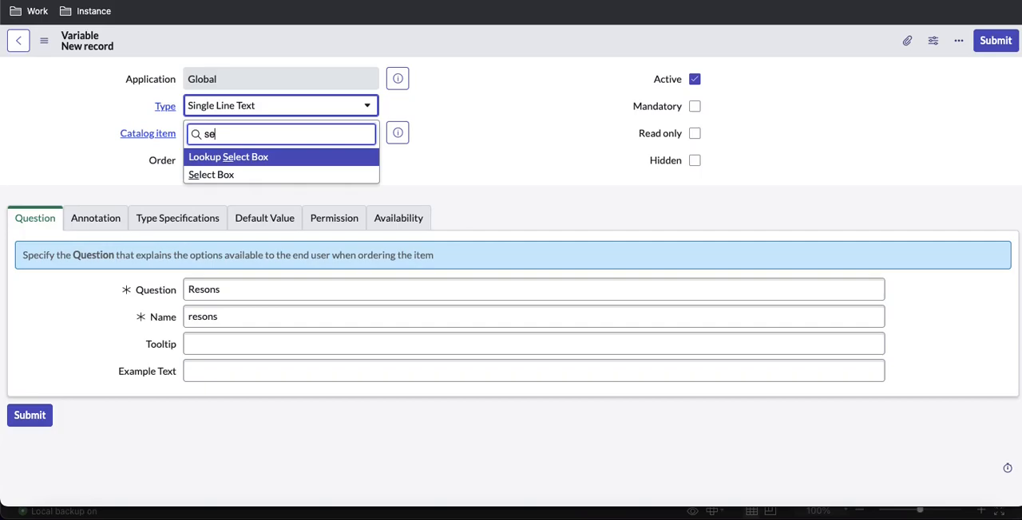
key(Down)
key(Return)
click(96, 219)
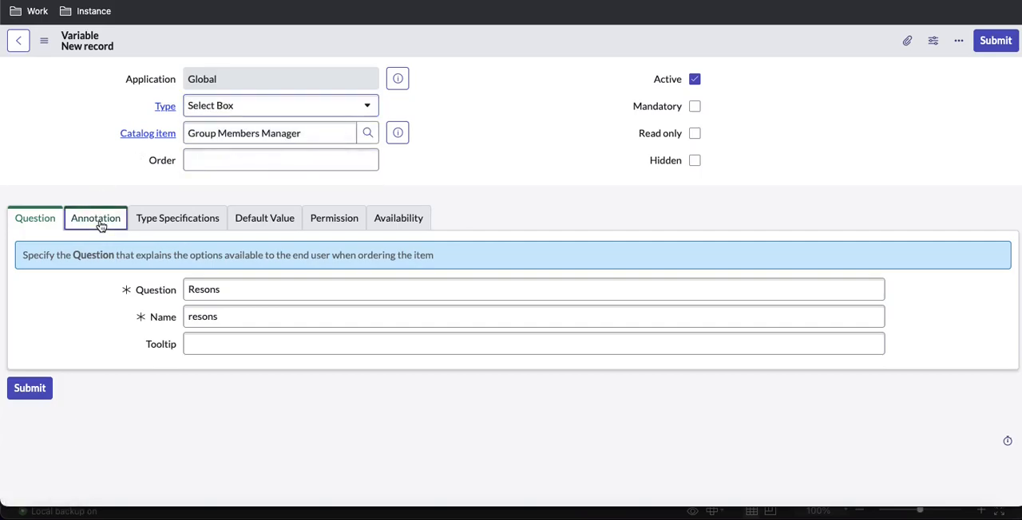
Give the variable order 600 and make it mandatory
click(272, 161)
text(6)
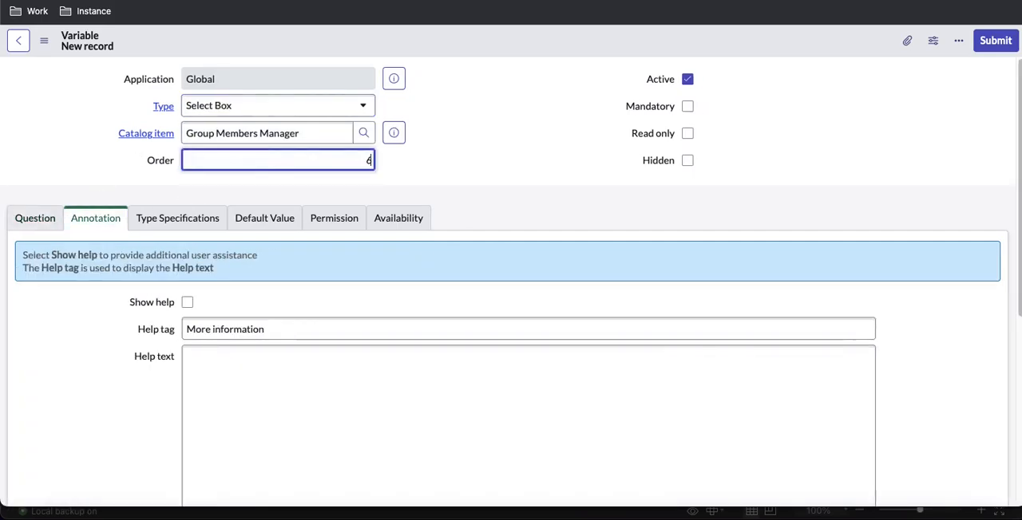
text(00)
click(473, 183)
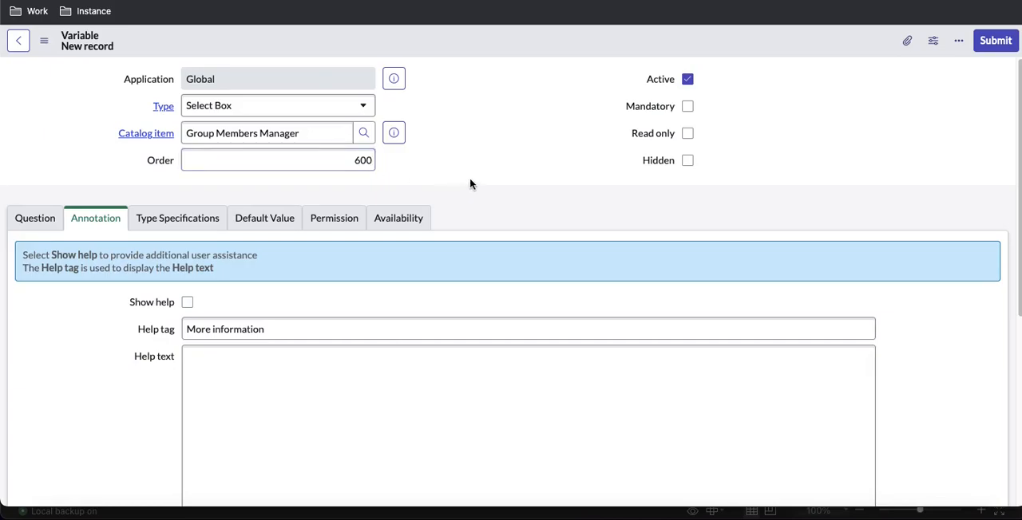
click(688, 107)
Enable Include none in the variable's type specifications and save the record
click(214, 218)
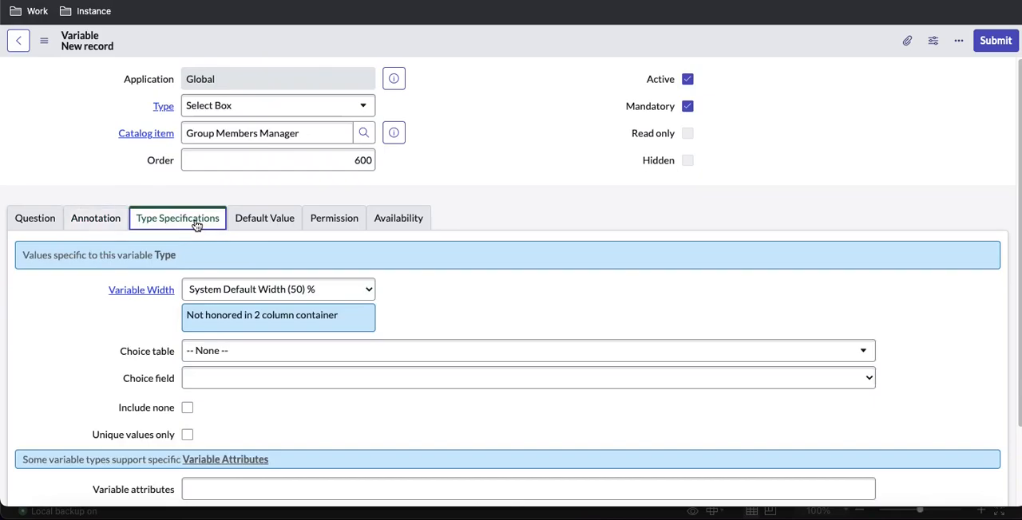
click(189, 408)
scroll(447, 260, down, 1)
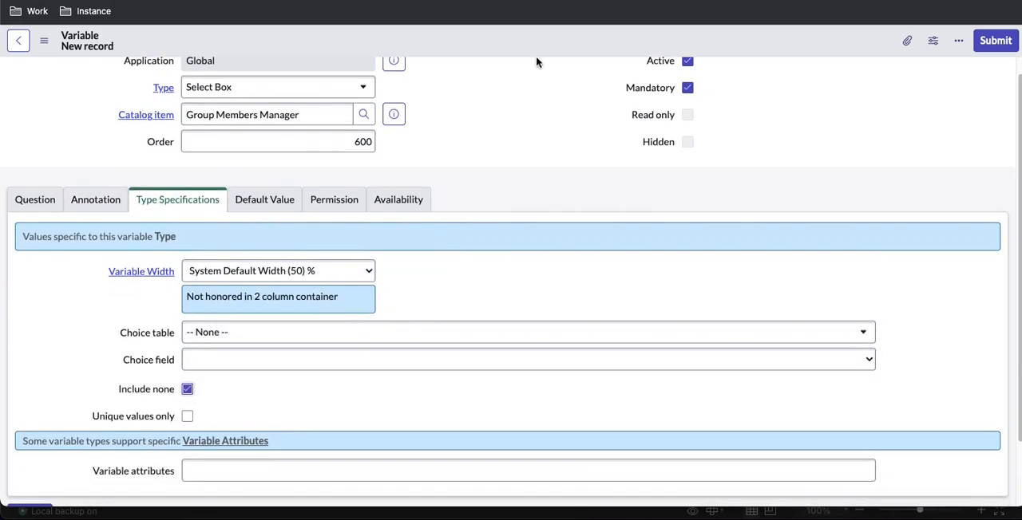
right_click(538, 59)
click(547, 58)
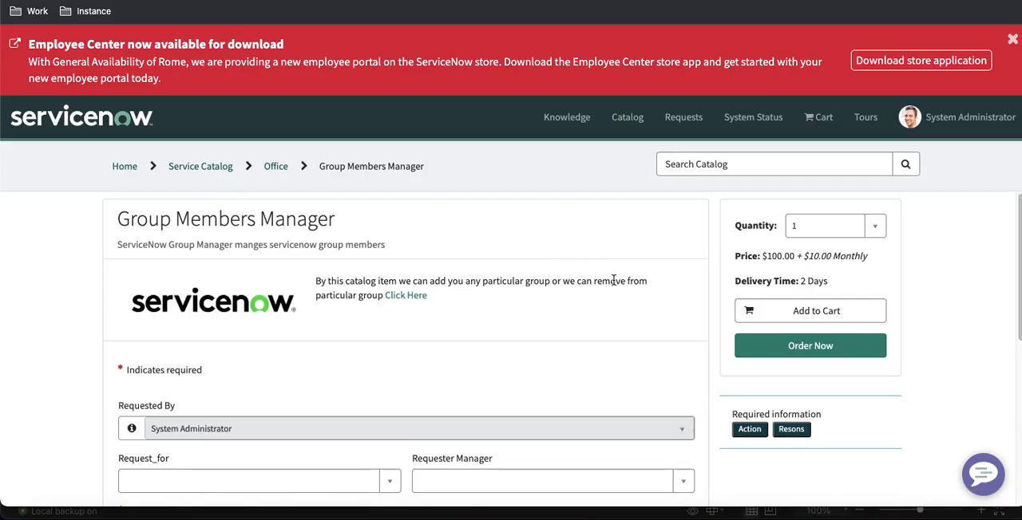
Check the new Resons field and its choices on the portal form
scroll(630, 296, down, 5)
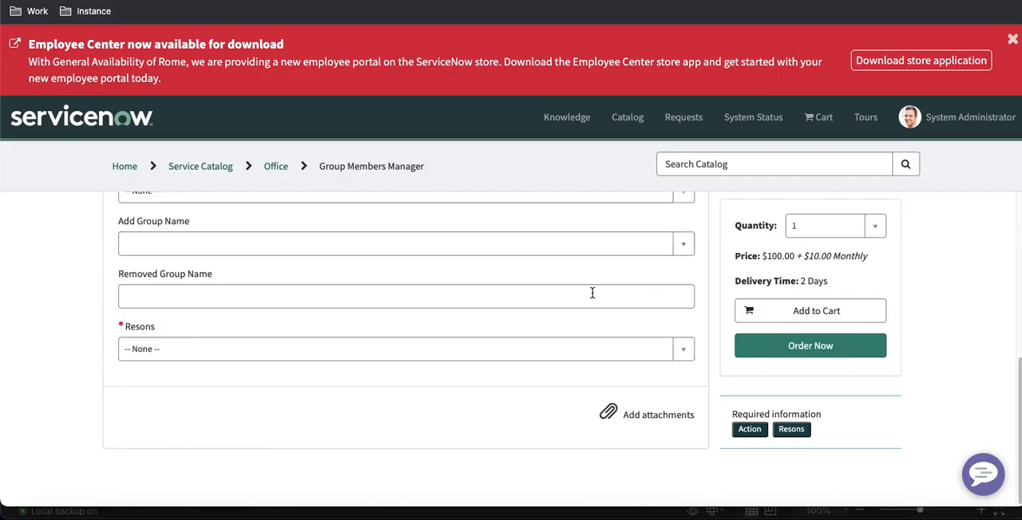
click(401, 356)
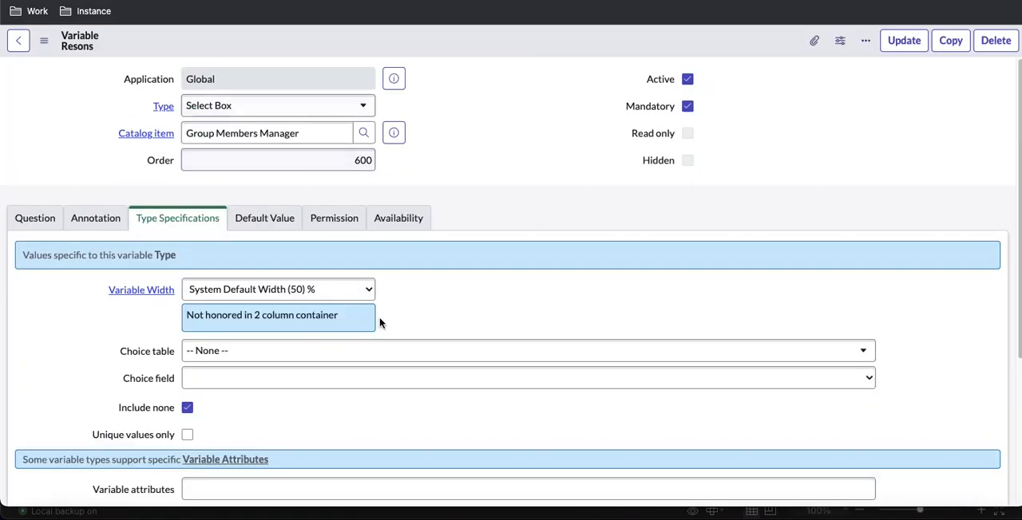
Add "New Hire" as a question choice of the Resons variable
scroll(376, 302, down, 3)
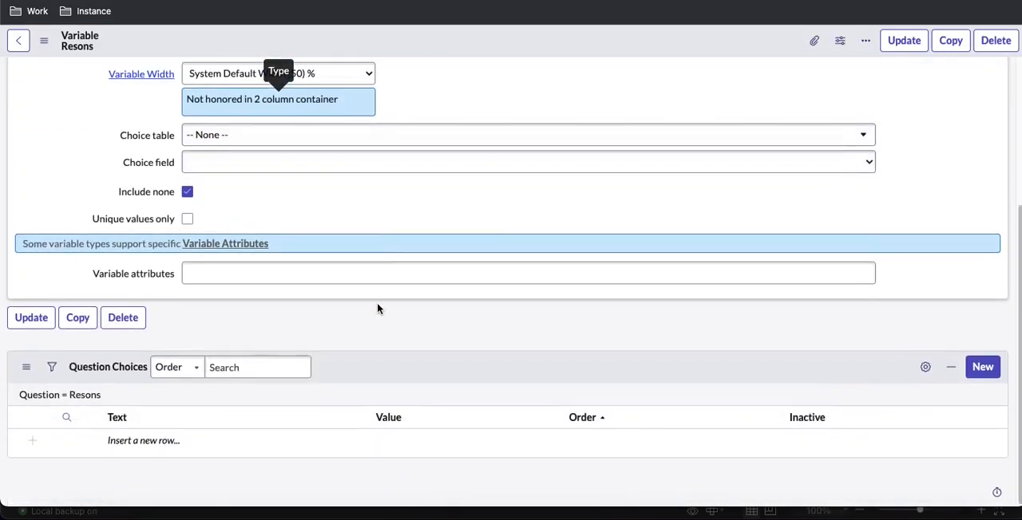
click(189, 444)
click(189, 444)
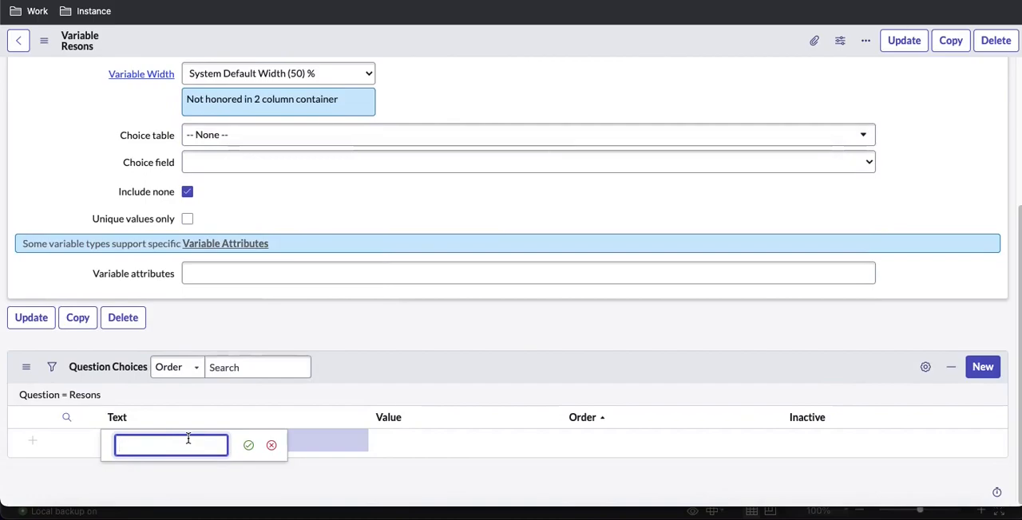
text(New Hi)
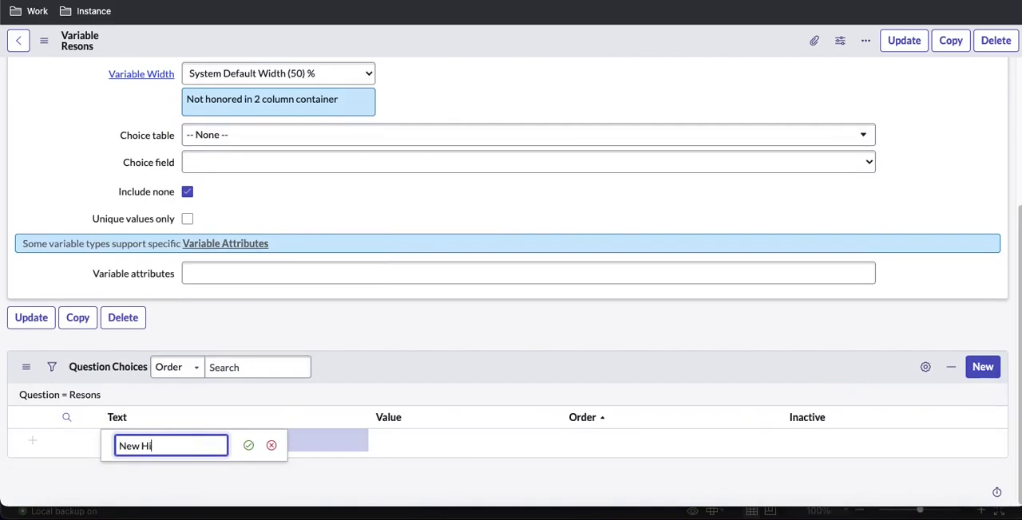
text(re)
key(Return)
Add "Other" as a second question choice and save the Resons variable
click(148, 469)
text(Other)
key(Return)
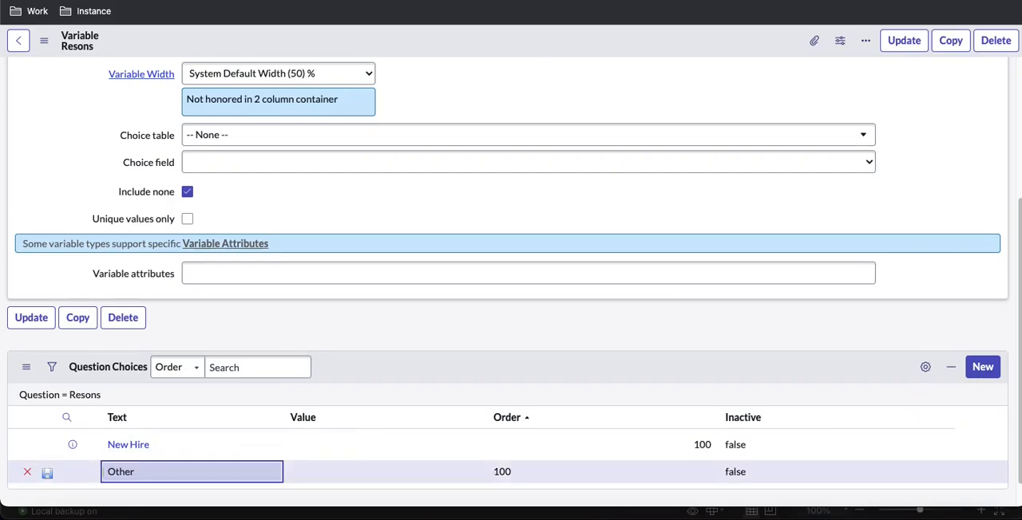
click(47, 473)
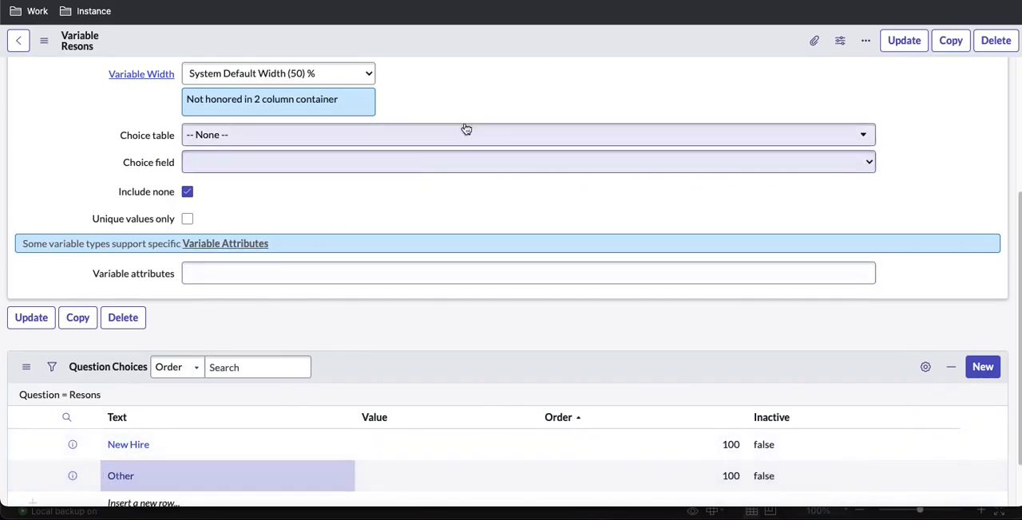
right_click(496, 48)
click(519, 56)
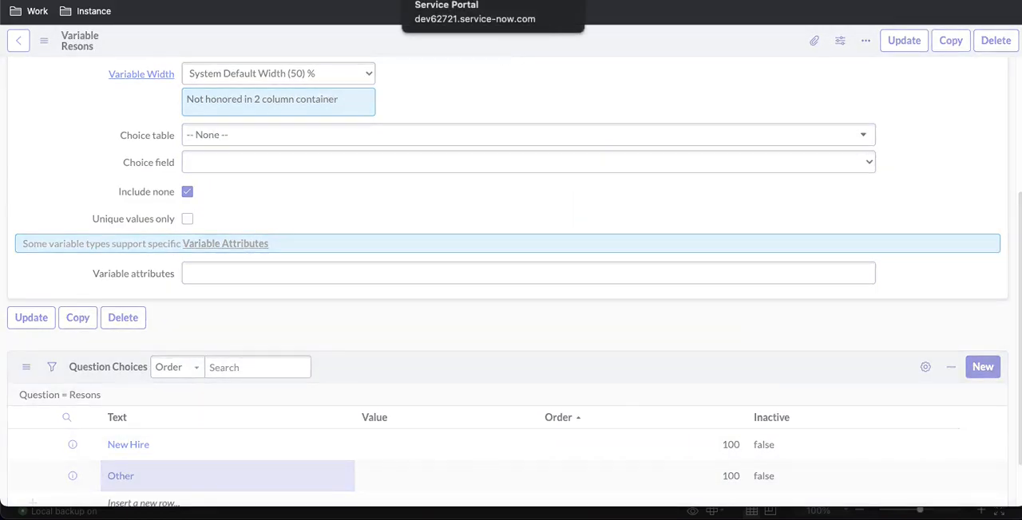
Reload the Group Members Manager portal page and examine the choices offered by the Resons field
click(463, 1)
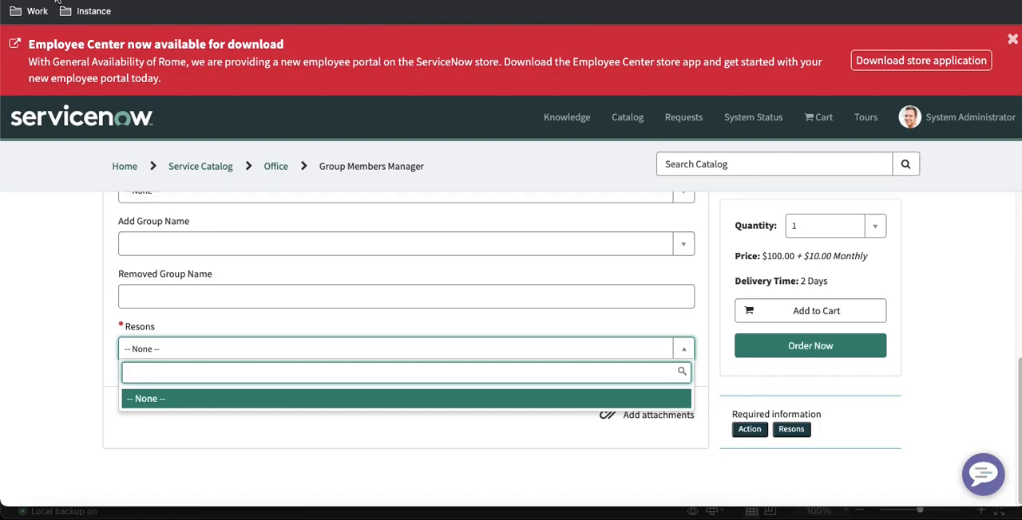
key(super+r)
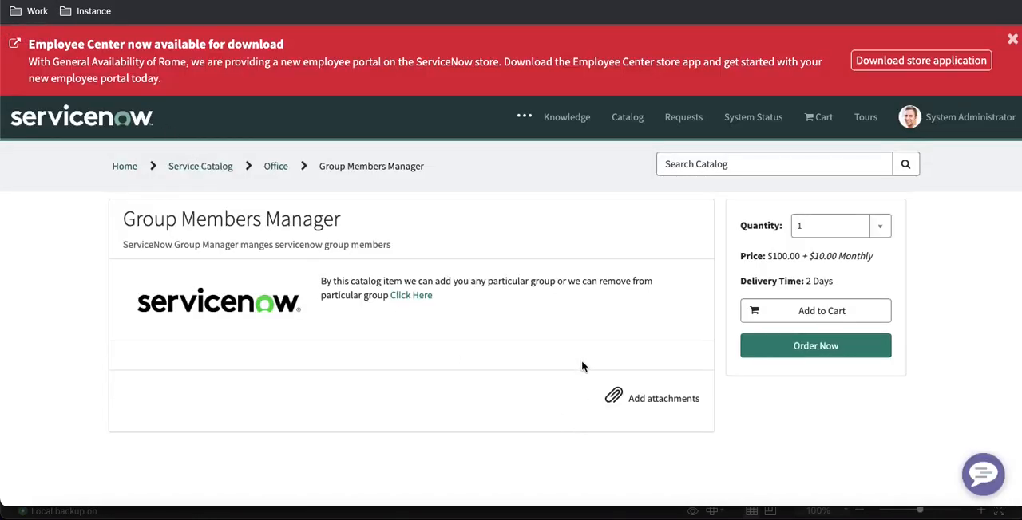
scroll(581, 365, down, 5)
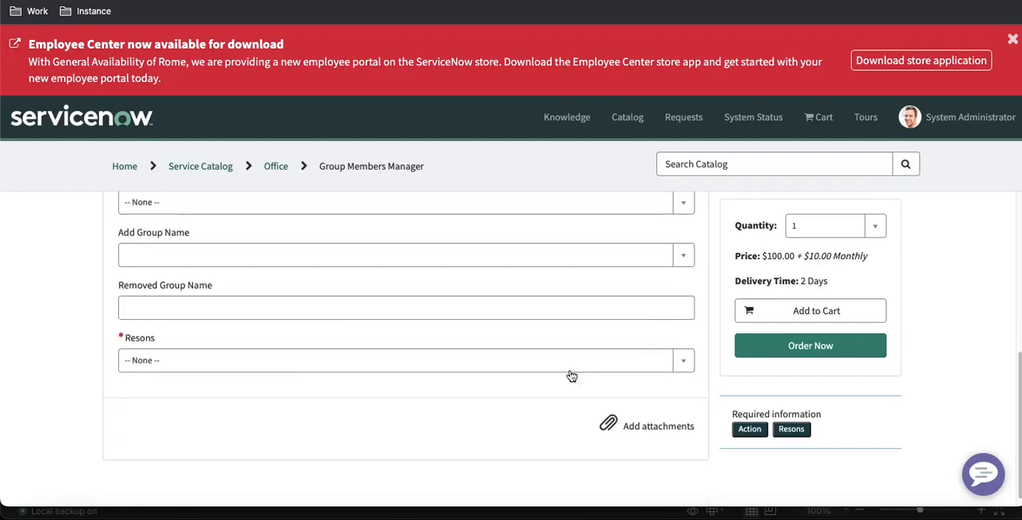
click(520, 357)
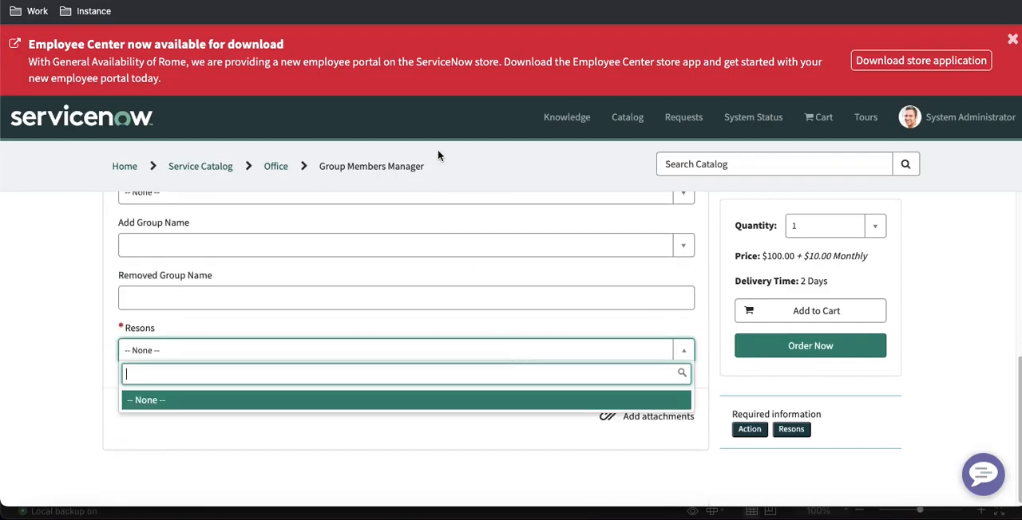
Set the order of the "Other" question choice to 200 and save that row
click(319, 2)
scroll(352, 254, down, 4)
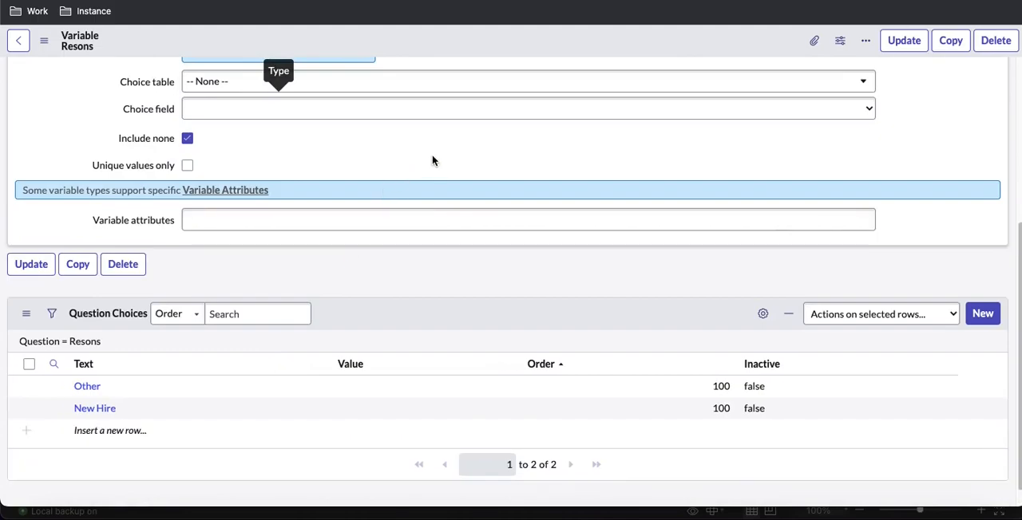
click(721, 386)
click(719, 386)
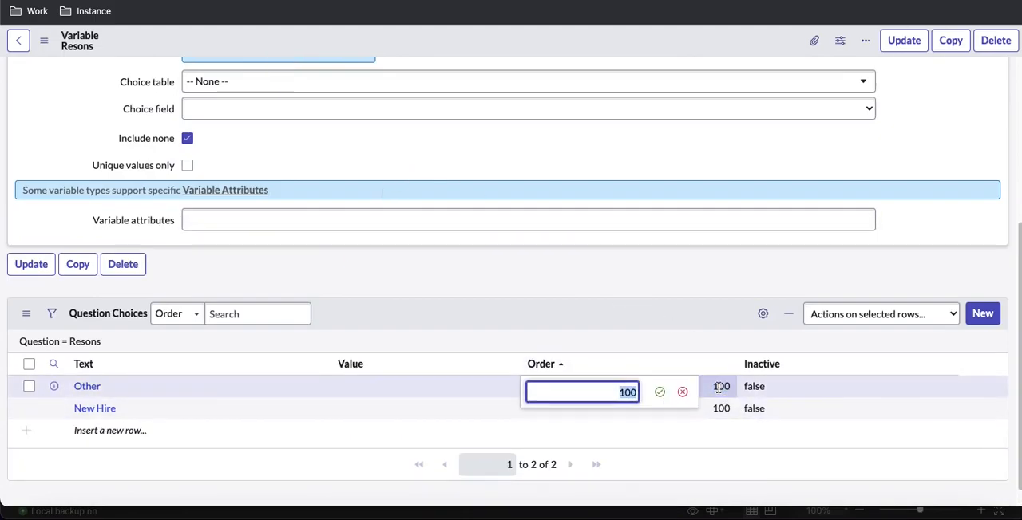
text(200)
key(Return)
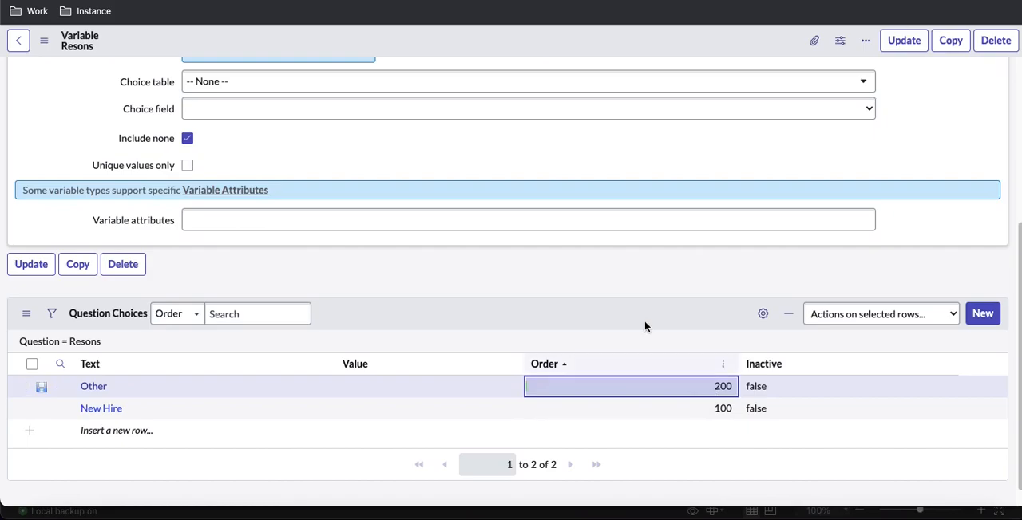
click(43, 388)
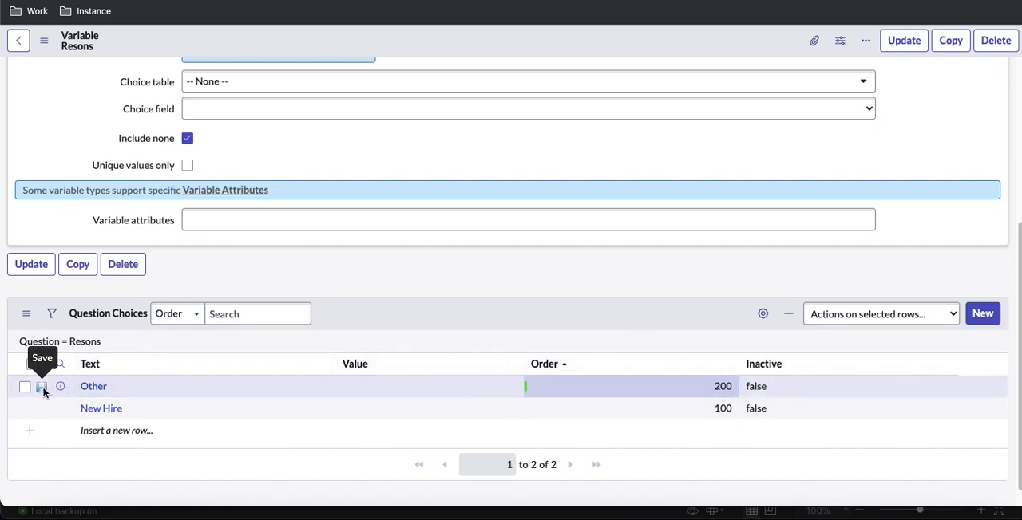
click(42, 389)
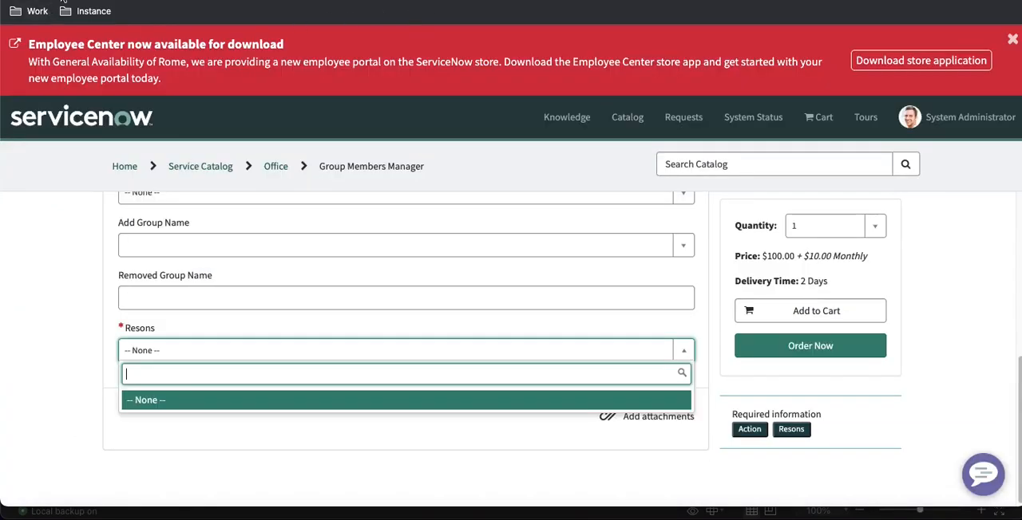
Refresh the portal form and recheck the Resons choices after the order change
key(super+r)
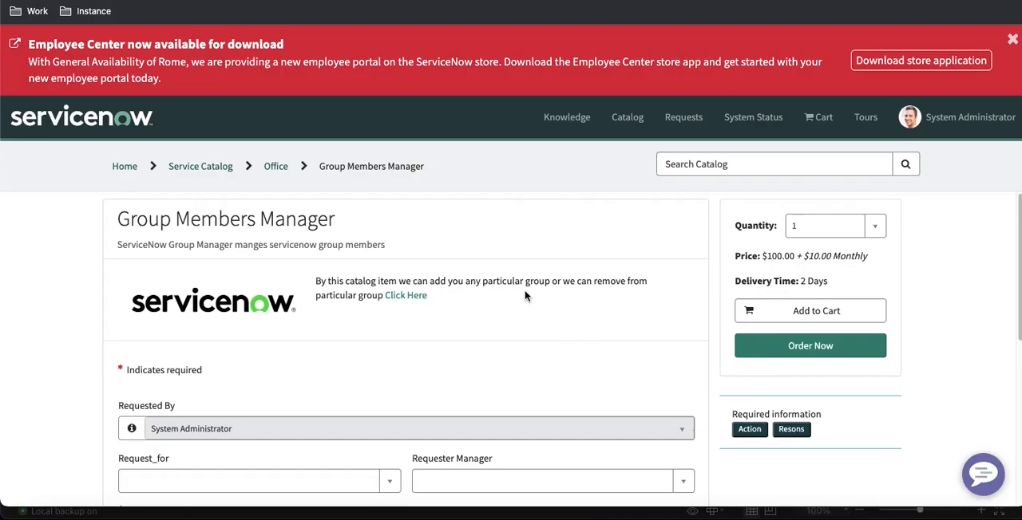
scroll(524, 296, down, 5)
click(356, 348)
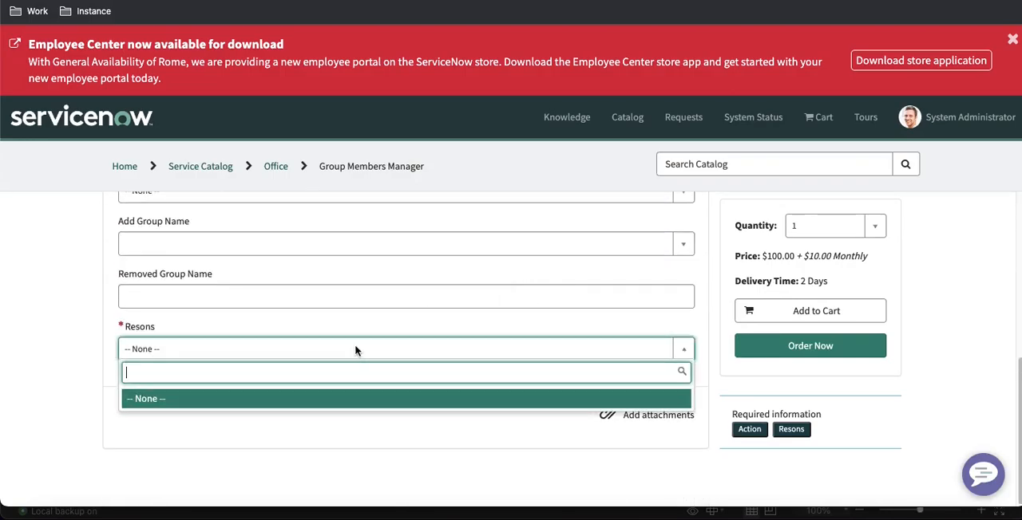
Open and close the Resons list on the portal form to examine its choices
click(356, 349)
click(356, 349)
click(356, 349)
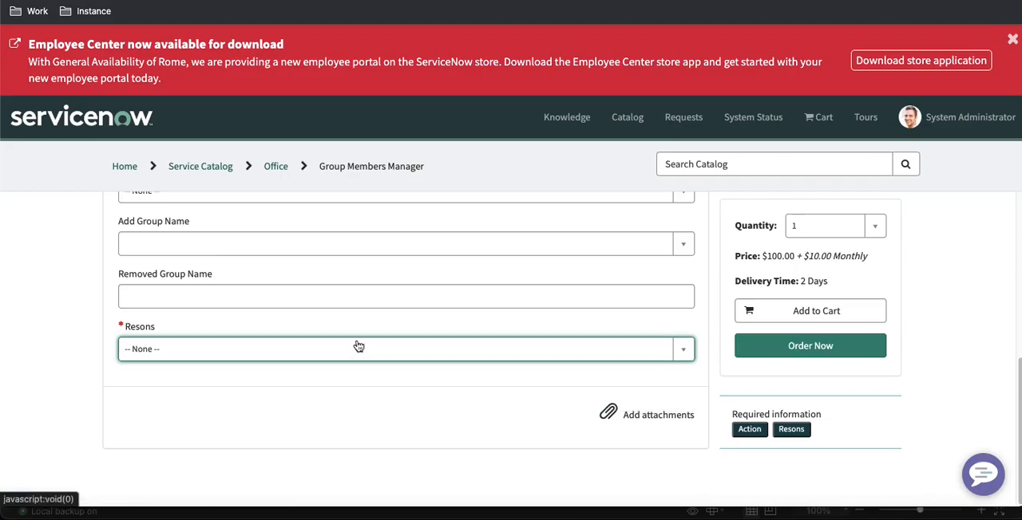
In the Resons variable's question choices, set the value of the "Other" choice to Other
click(303, 1)
scroll(318, 157, up, 5)
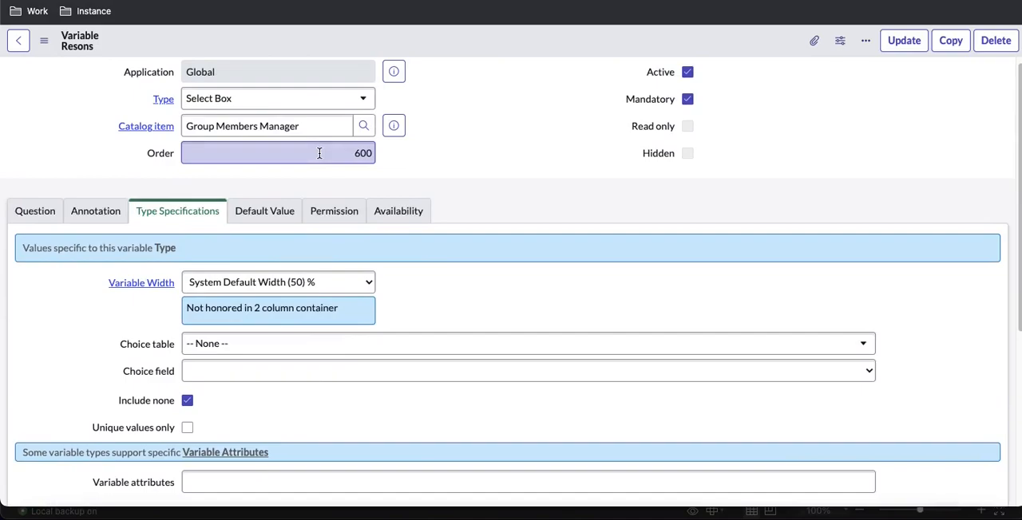
click(41, 219)
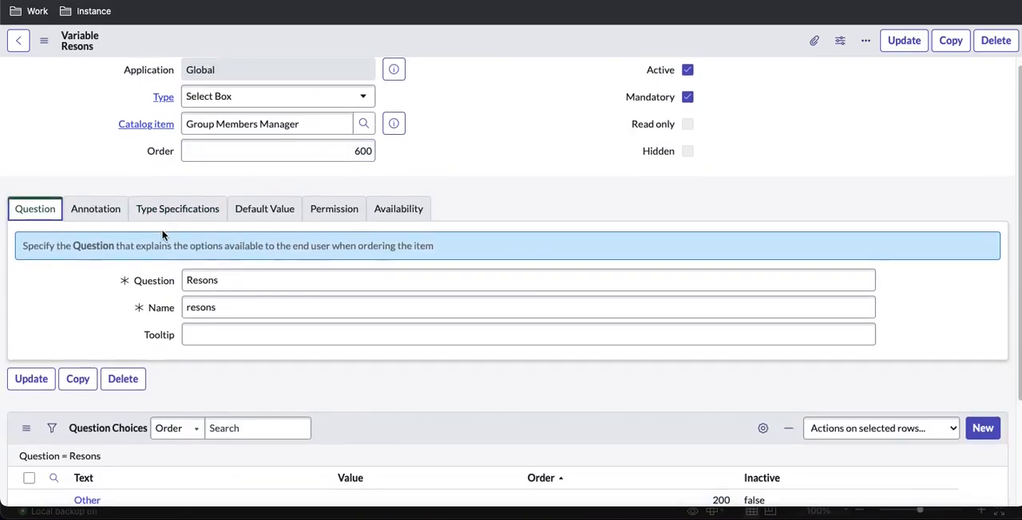
scroll(163, 233, down, 3)
drag(129, 372, 74, 374)
click(200, 364)
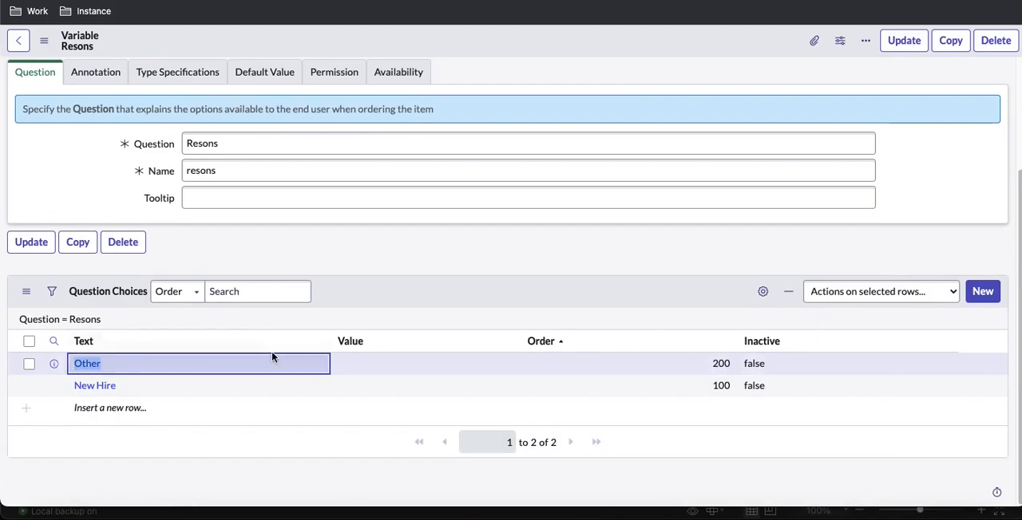
click(374, 369)
double_click(374, 370)
text(Other)
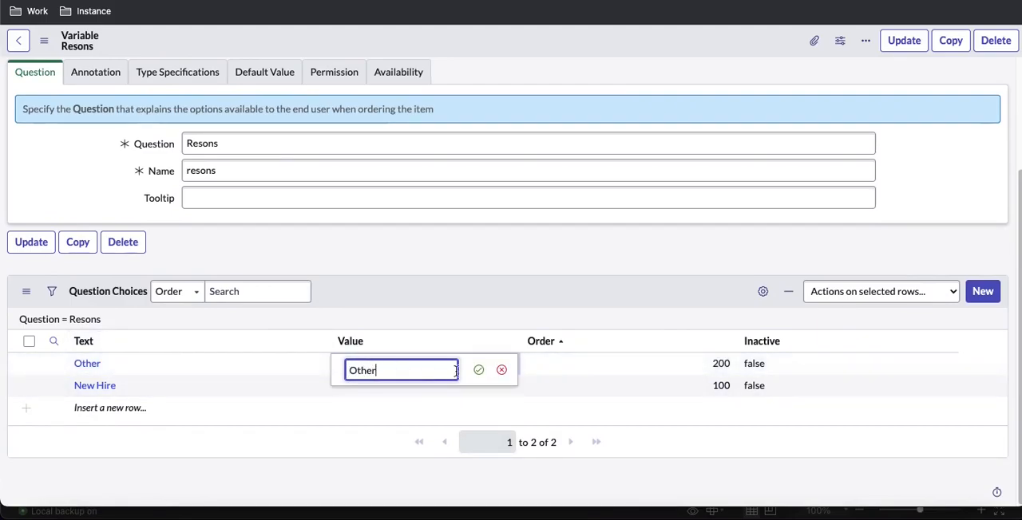
click(478, 369)
Set the value of the "New Hire" question choice to New Hire, then save the row and the Resons variable
drag(138, 386, 83, 391)
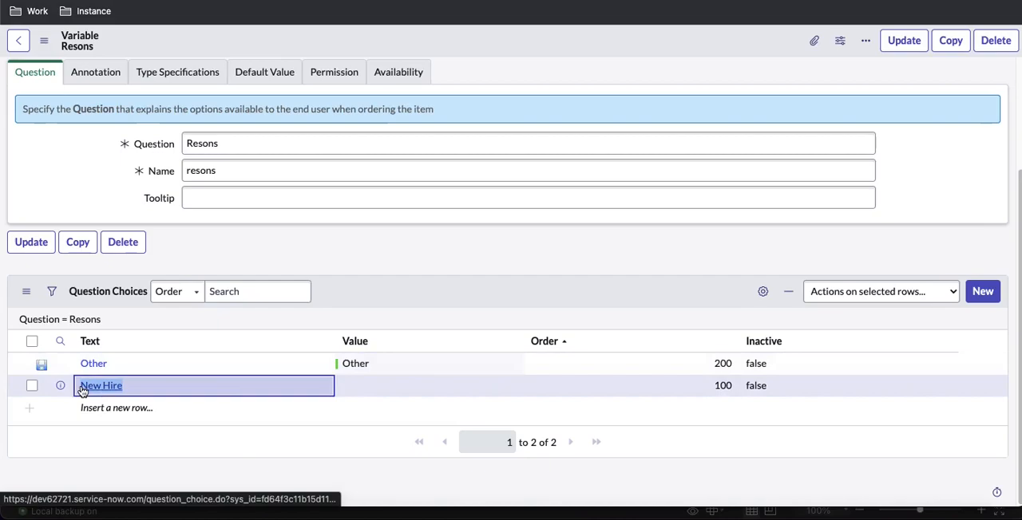
click(398, 391)
double_click(400, 392)
text(New Hire)
click(477, 392)
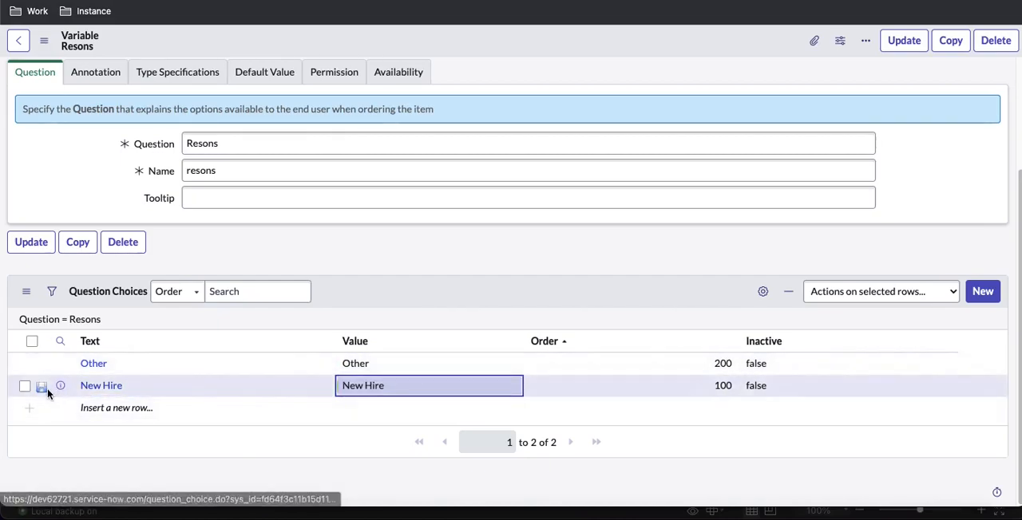
click(41, 388)
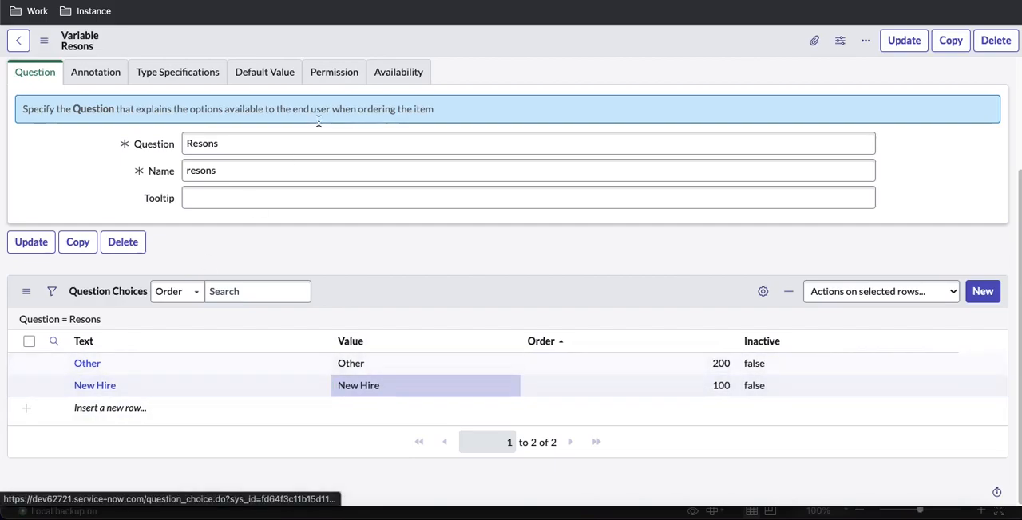
right_click(435, 37)
click(443, 39)
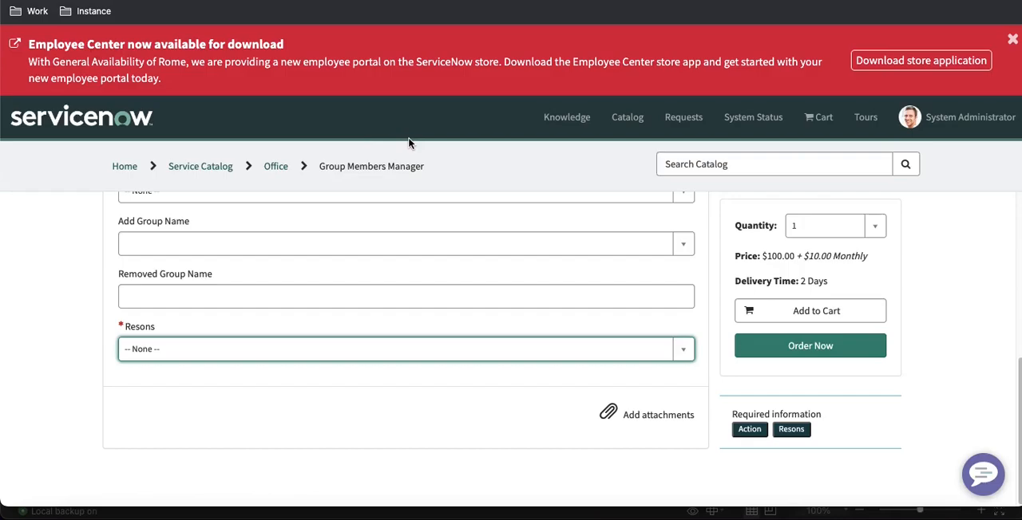
Reload the portal form and check the choices in the Resons field with their values filled in
key(super+r)
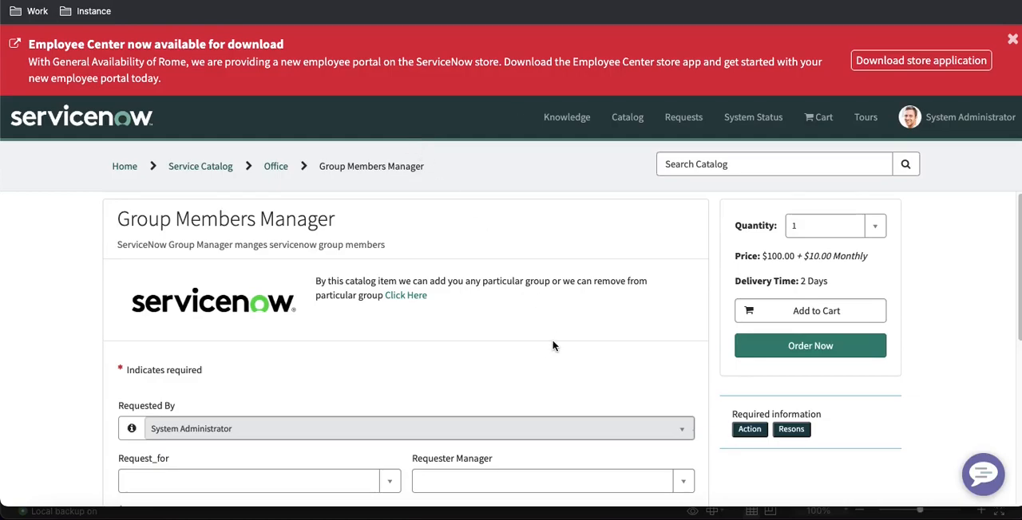
scroll(551, 348, down, 5)
click(479, 352)
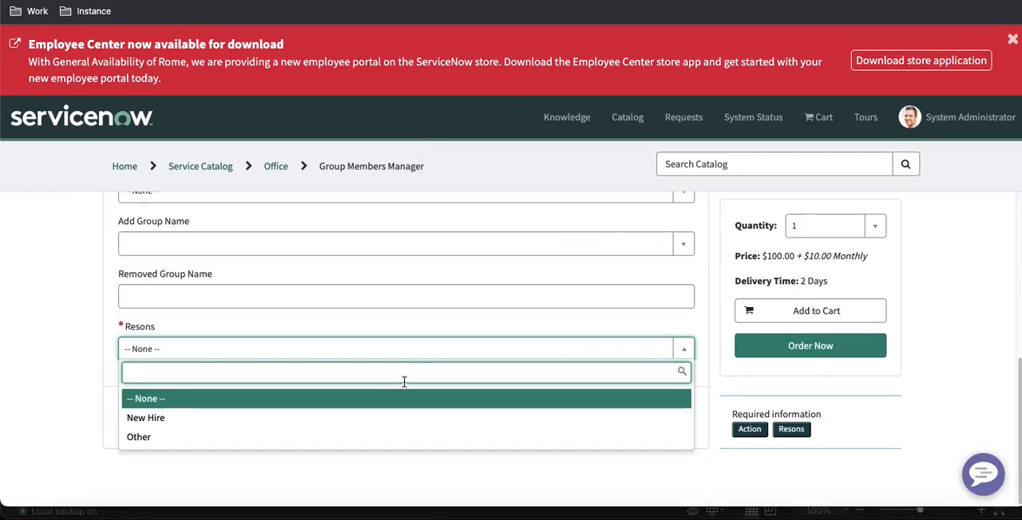
click(77, 393)
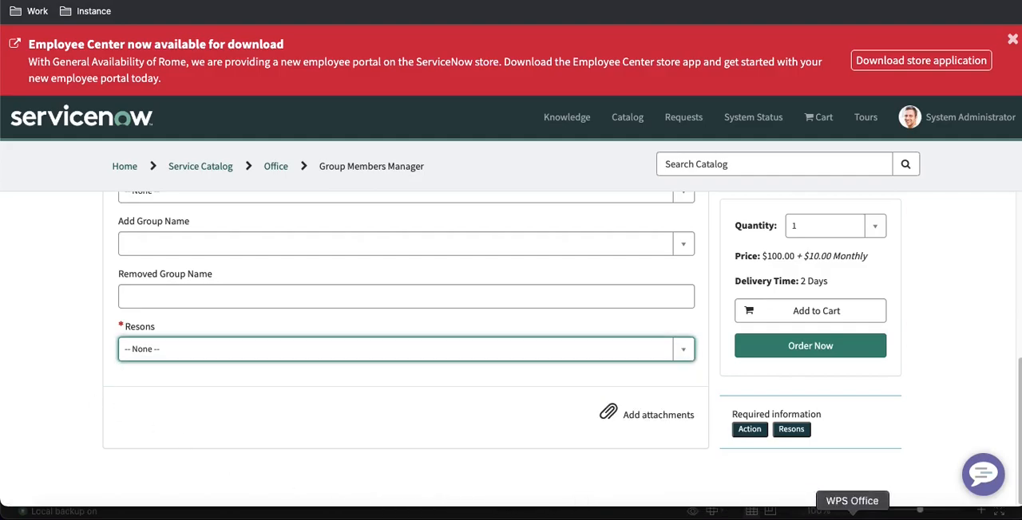
Copy the Brief Description label from cell A24 of the WPS Office spreadsheet and return to Google Chrome
click(845, 515)
click(82, 379)
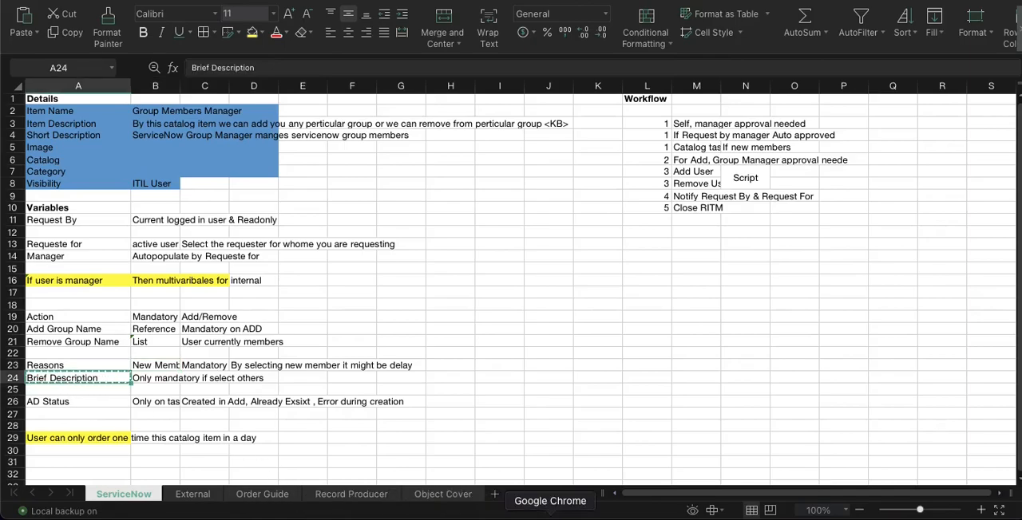
click(558, 511)
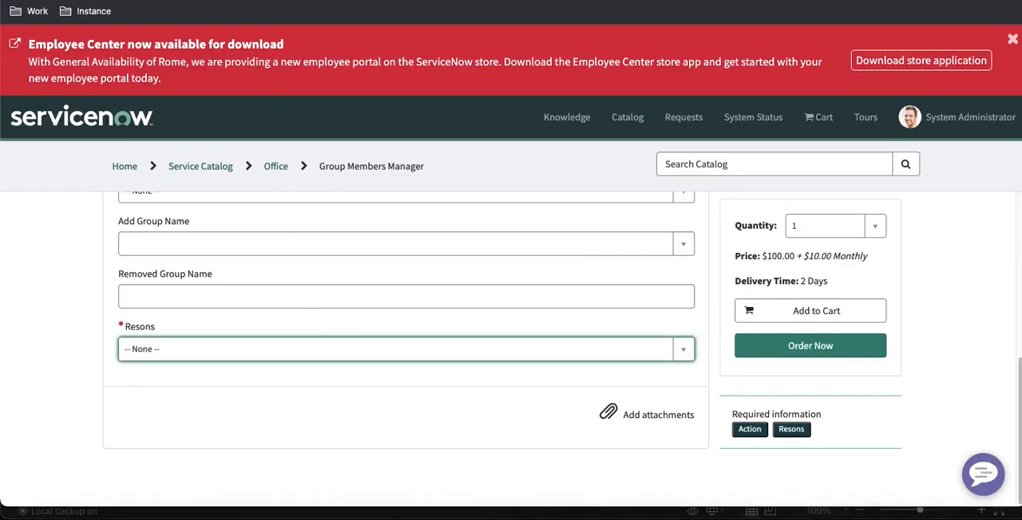
Open the Group Members Manager catalog item record from the Resons variable and start a new variable
click(319, 2)
click(401, 132)
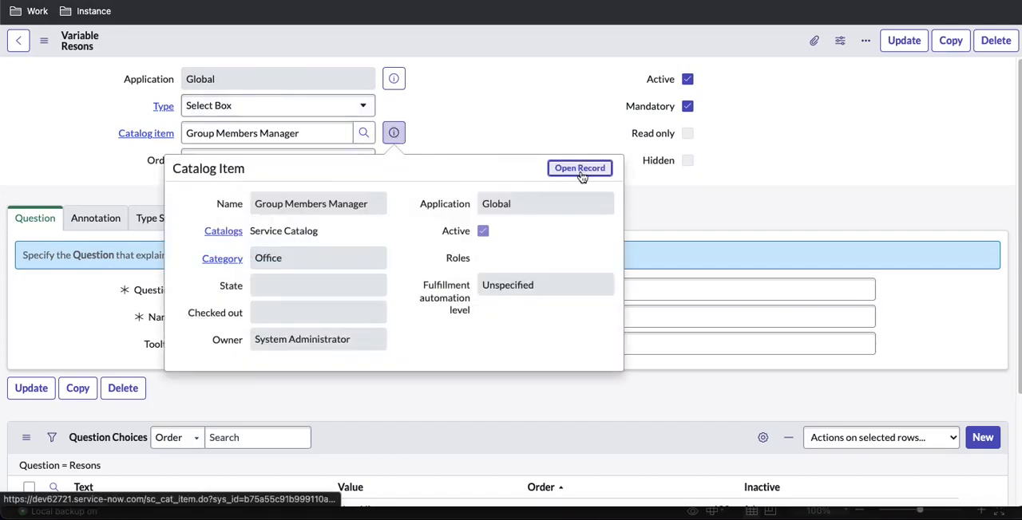
click(581, 169)
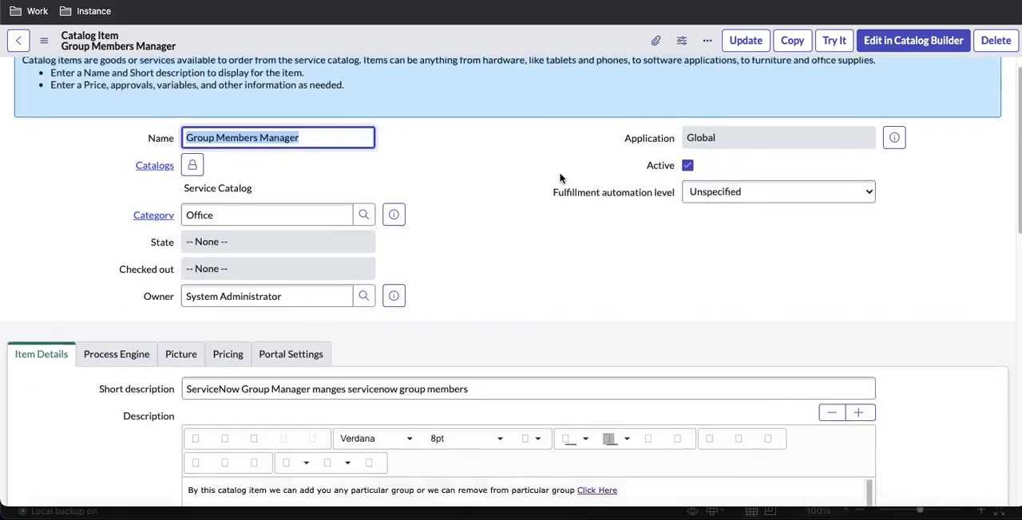
scroll(561, 176, down, 10)
scroll(562, 180, down, 3)
click(986, 252)
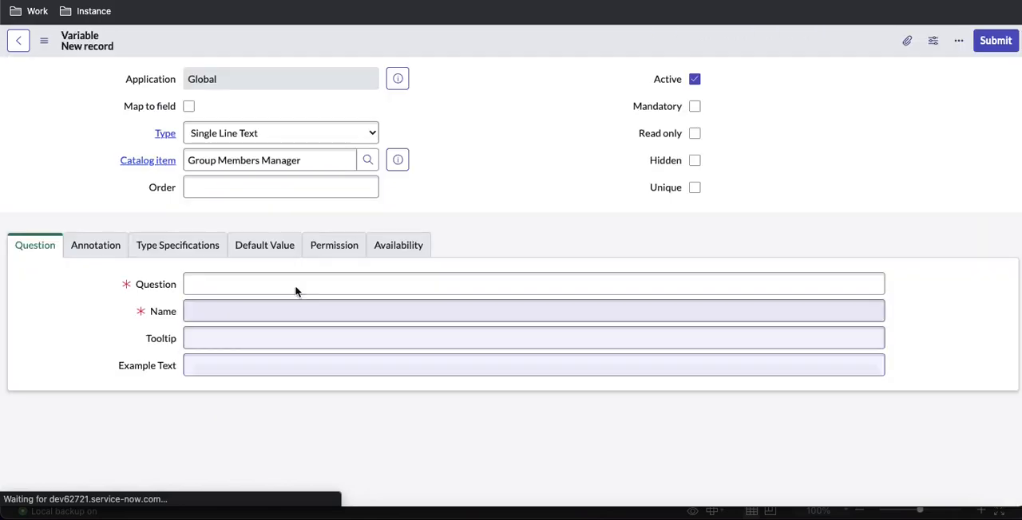
Enter Brief Description as the new variable's question and set its type to Multi Line Text
click(290, 281)
text(Brief Description)
click(285, 308)
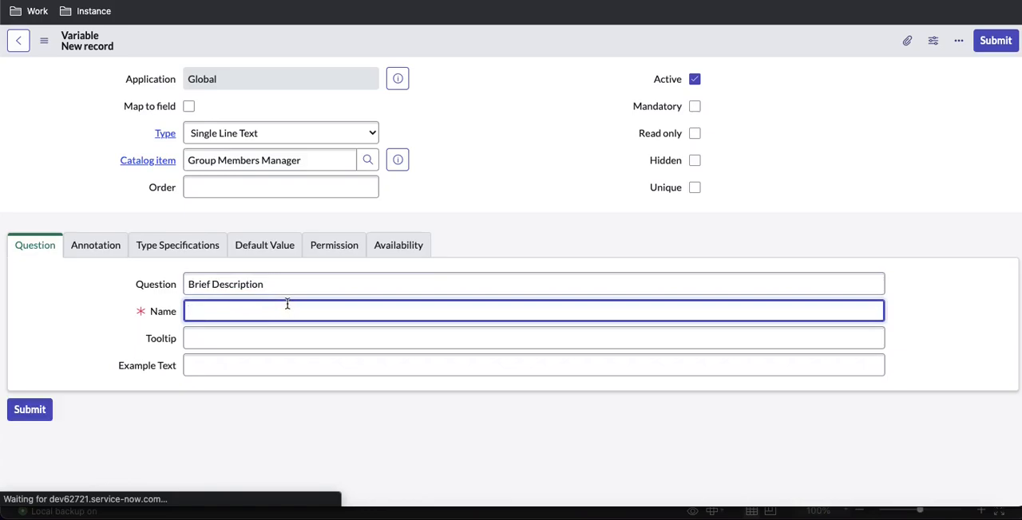
click(365, 290)
key(Tab)
click(511, 160)
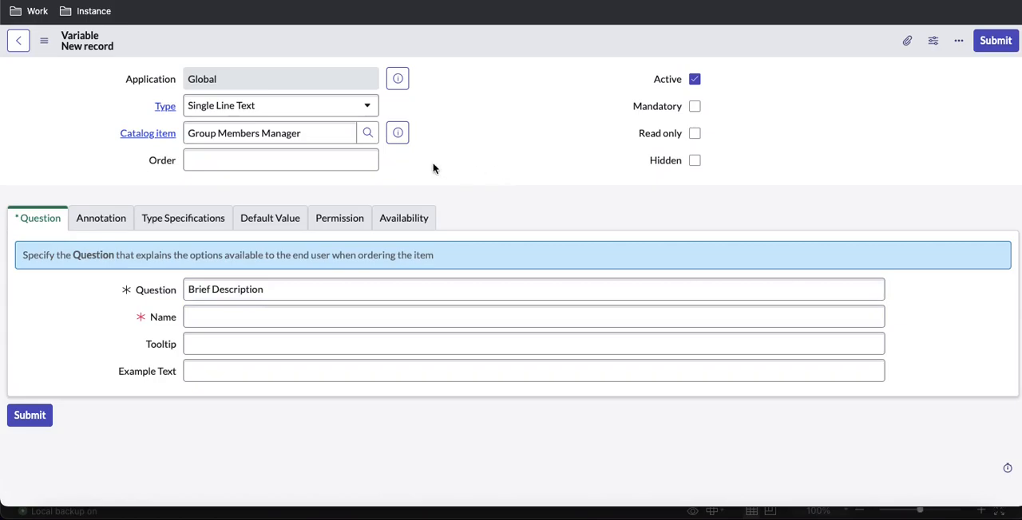
click(308, 104)
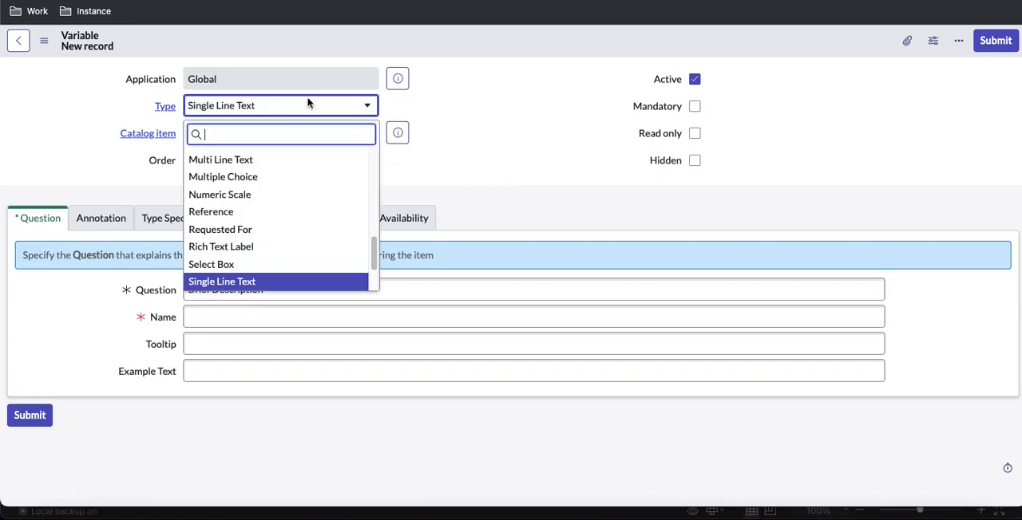
text(mu)
key(Down)
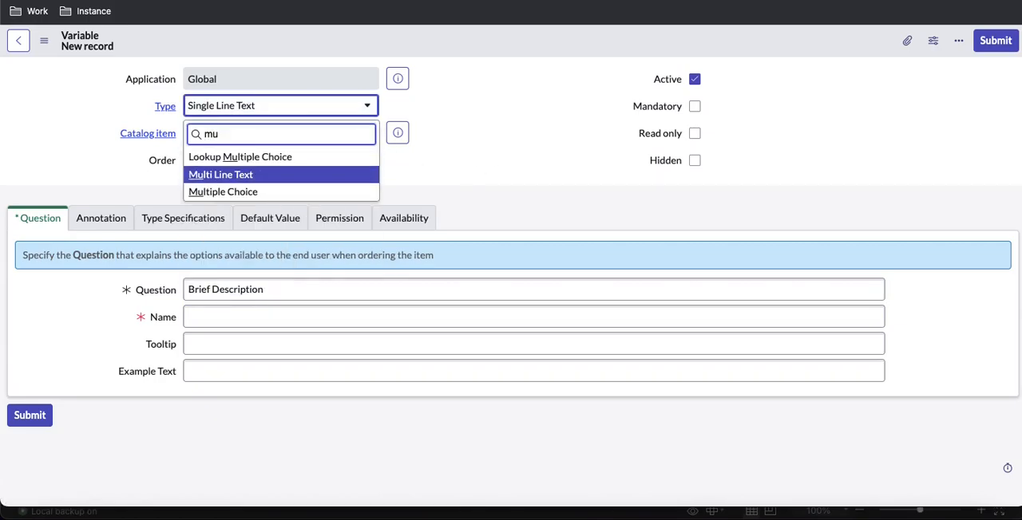
key(Return)
Name the Brief Description variable brief_escription, based on its copied question text
click(237, 313)
triple_click(238, 290)
key(ctrl+c)
click(242, 316)
key(ctrl+v)
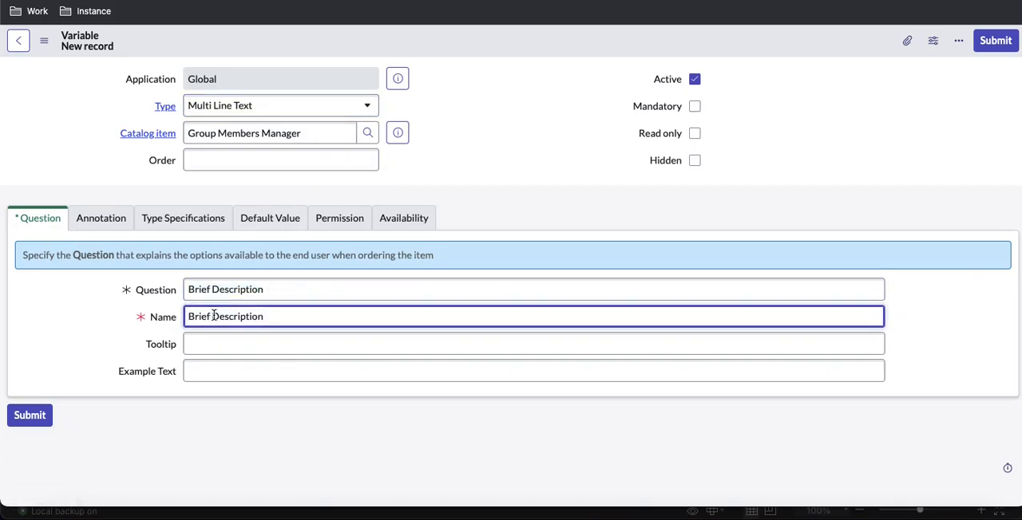
key(BackSpace)
key(BackSpace)
key(BackSpace)
text(b)
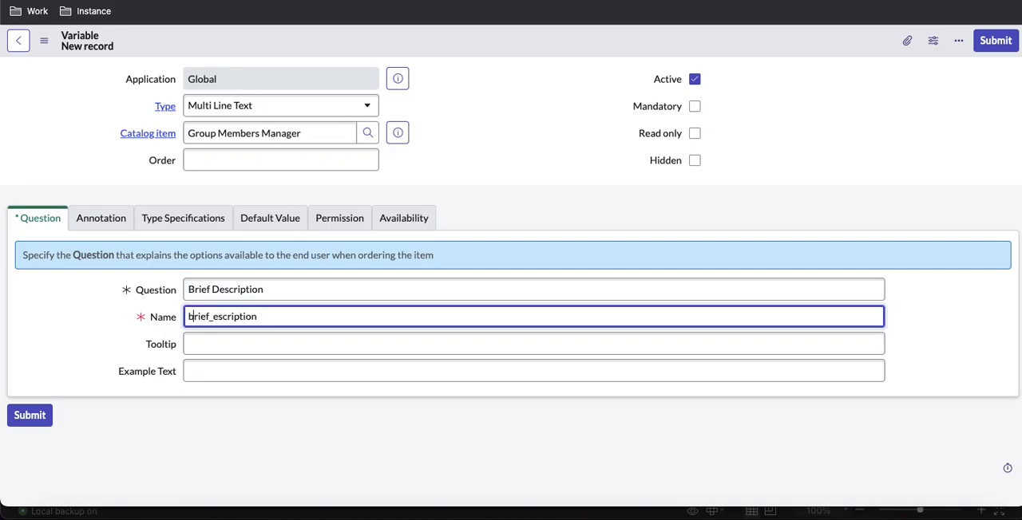
Fill in the order of the Brief Description variable and save the record
click(330, 166)
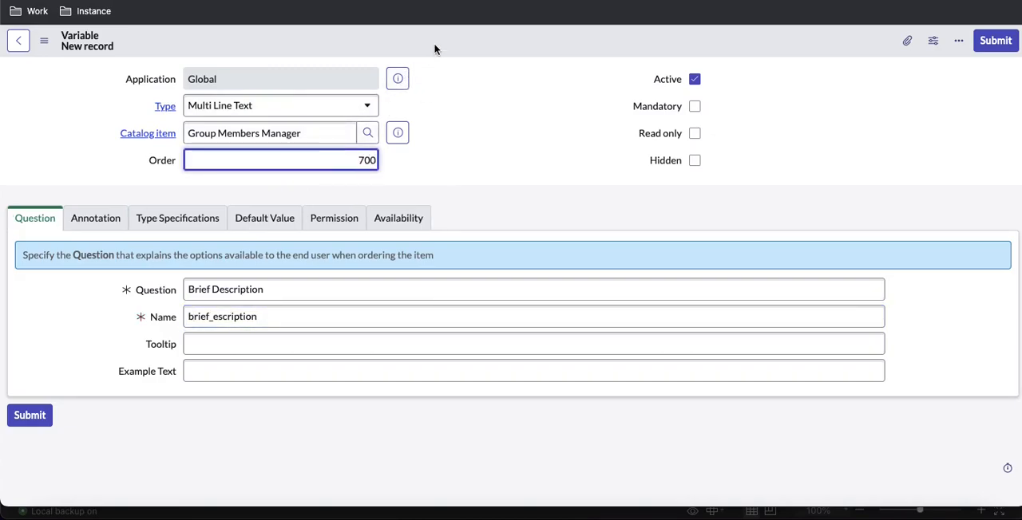
right_click(435, 46)
click(442, 50)
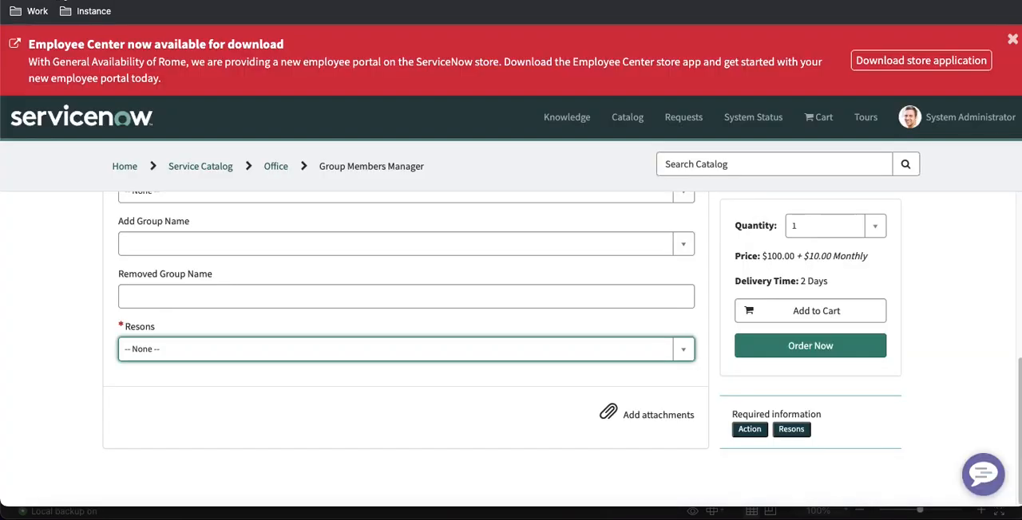
Reload the Group Members Manager portal form and check the Brief Description field below Resons
click(64, 0)
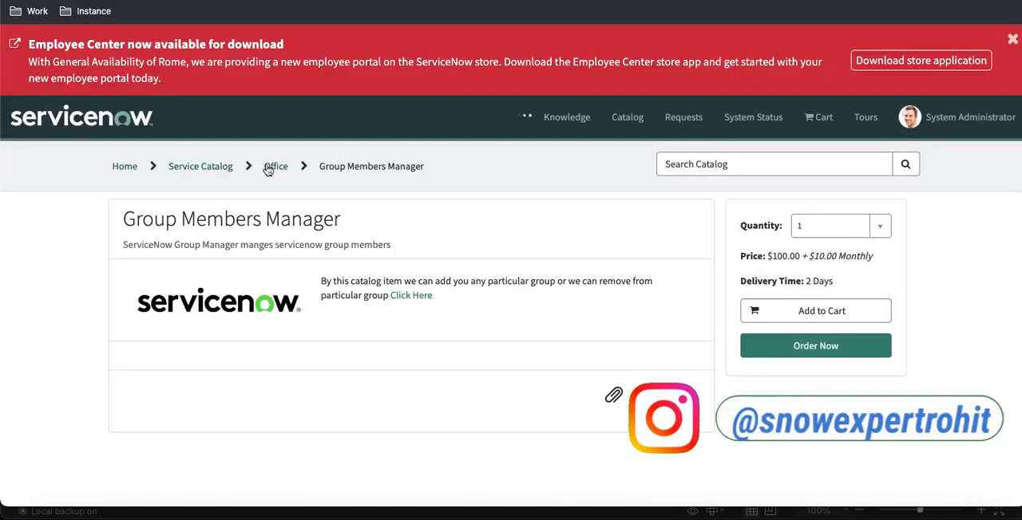
scroll(364, 285, down, 3)
scroll(364, 284, down, 2)
click(222, 352)
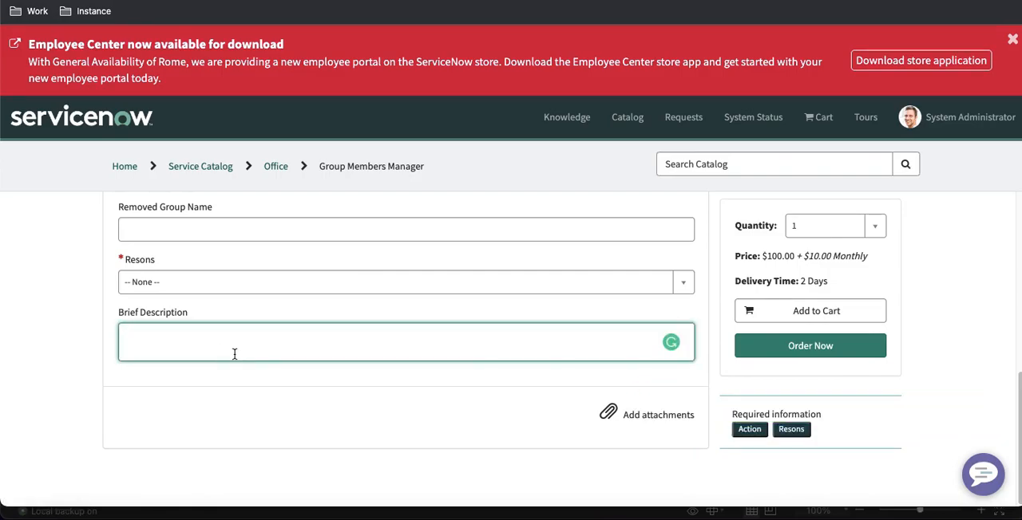
On the portal form, choose Alabama Dispatchers as the Removed Group Name and ACME Support as the Add Group Name
scroll(233, 354, up, 1)
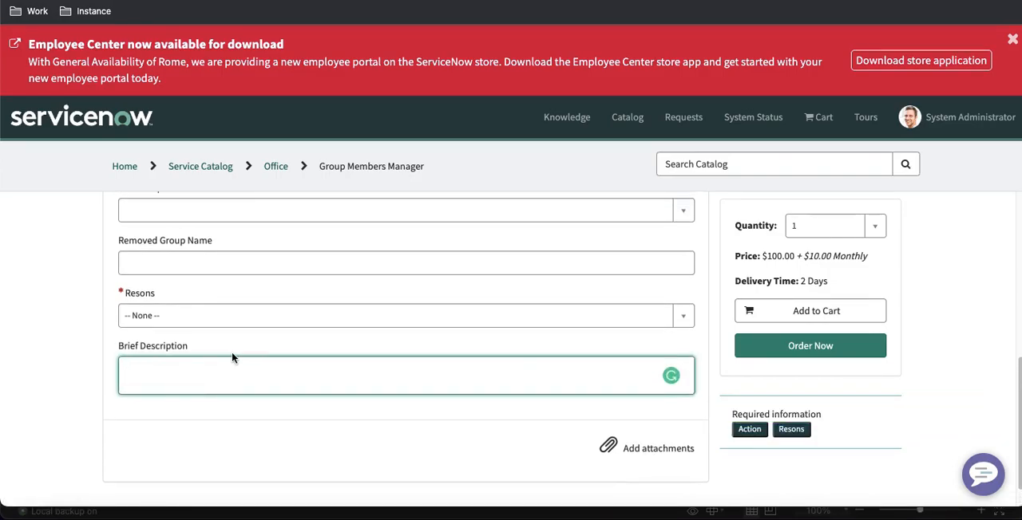
click(324, 269)
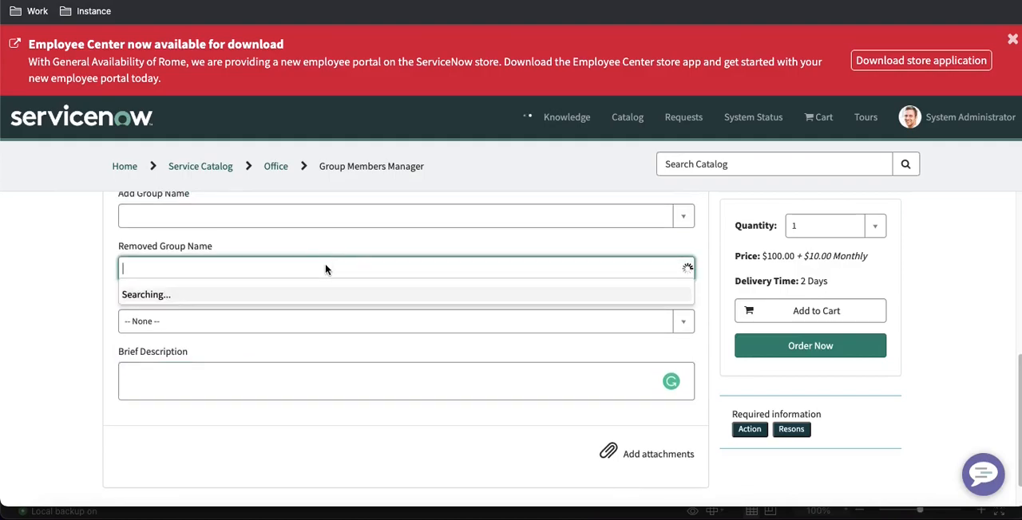
click(252, 353)
scroll(251, 262, up, 3)
click(252, 314)
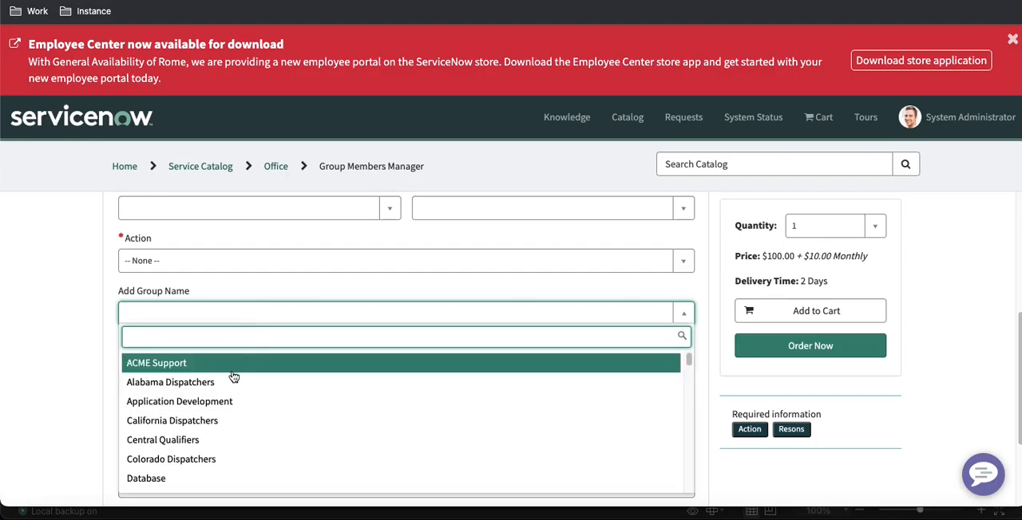
click(230, 363)
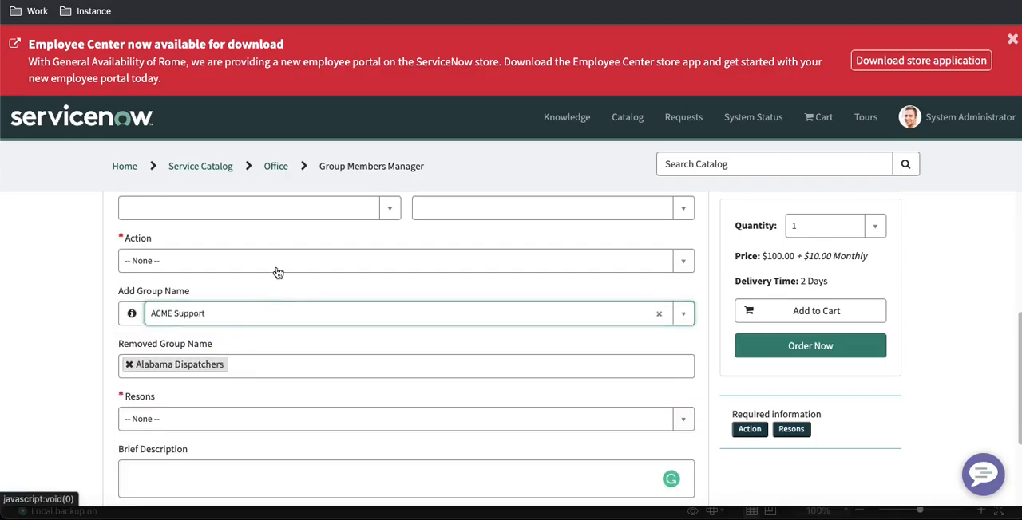
Select a user in the Request_for field and review the Requester Manager and remaining form fields
scroll(276, 264, up, 5)
scroll(287, 326, down, 3)
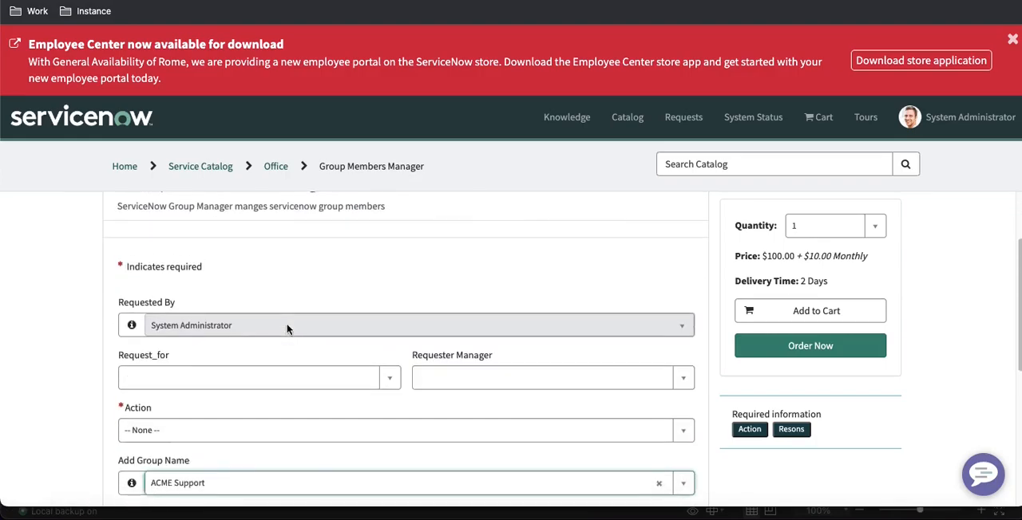
click(279, 371)
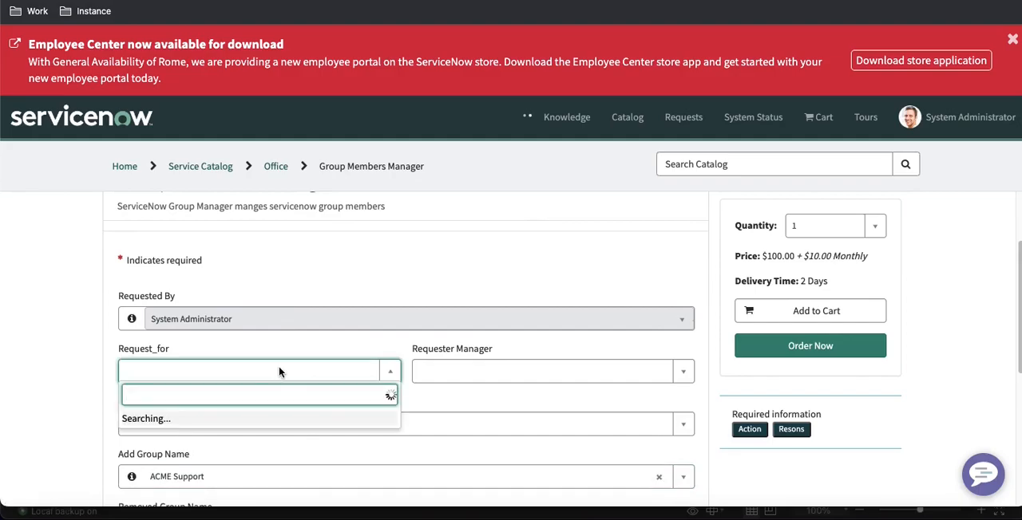
click(231, 297)
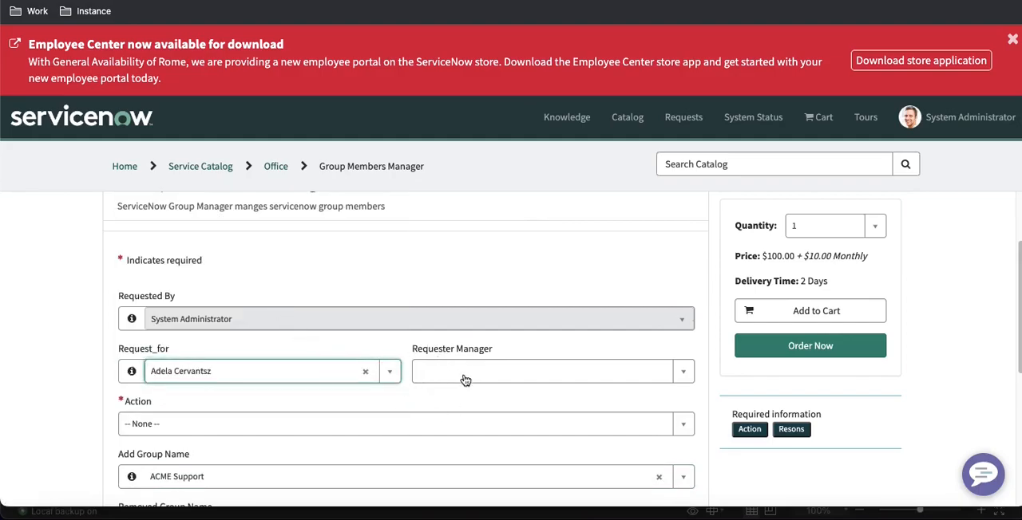
scroll(442, 372, down, 2)
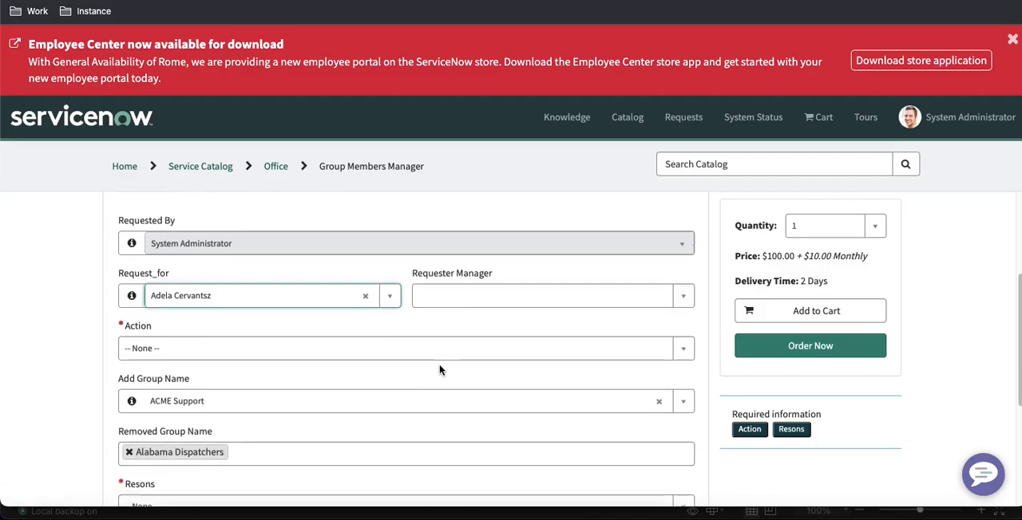
On the portal form, set Action to Add Group to User, and change it to Remove Group to User
scroll(399, 367, down, 1)
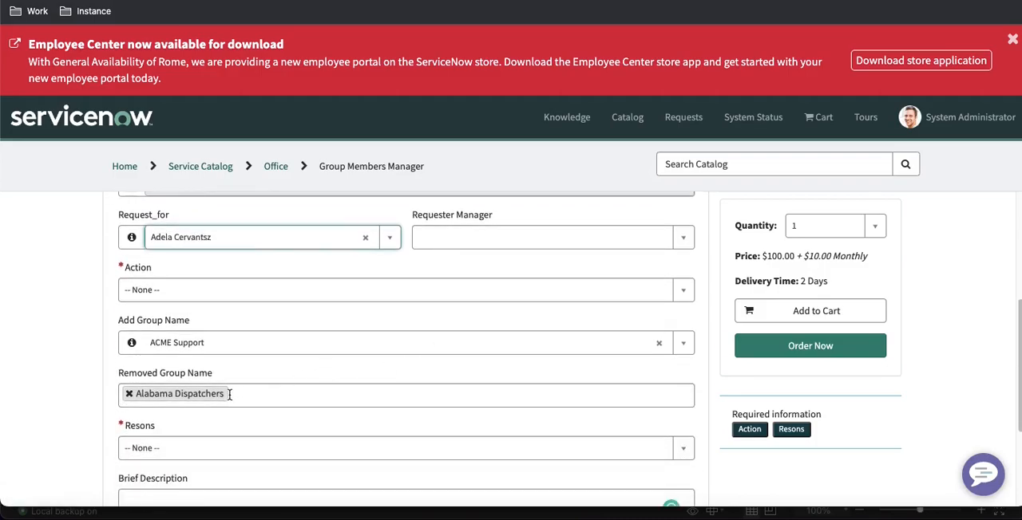
click(297, 290)
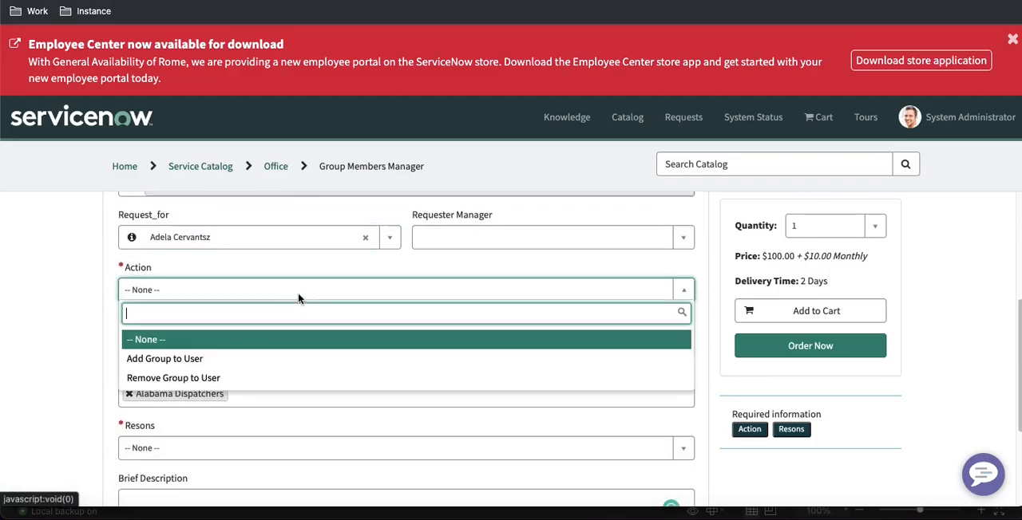
click(269, 363)
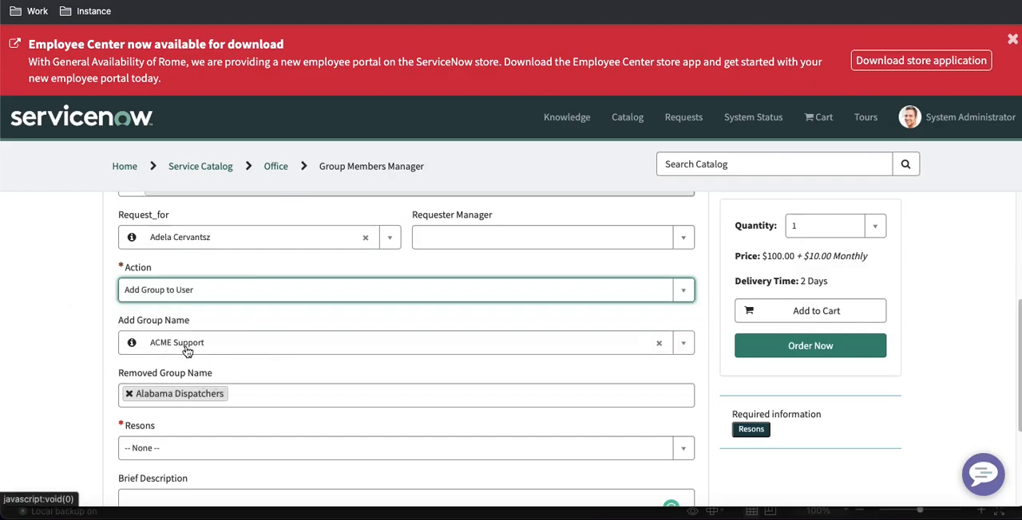
click(264, 289)
click(201, 379)
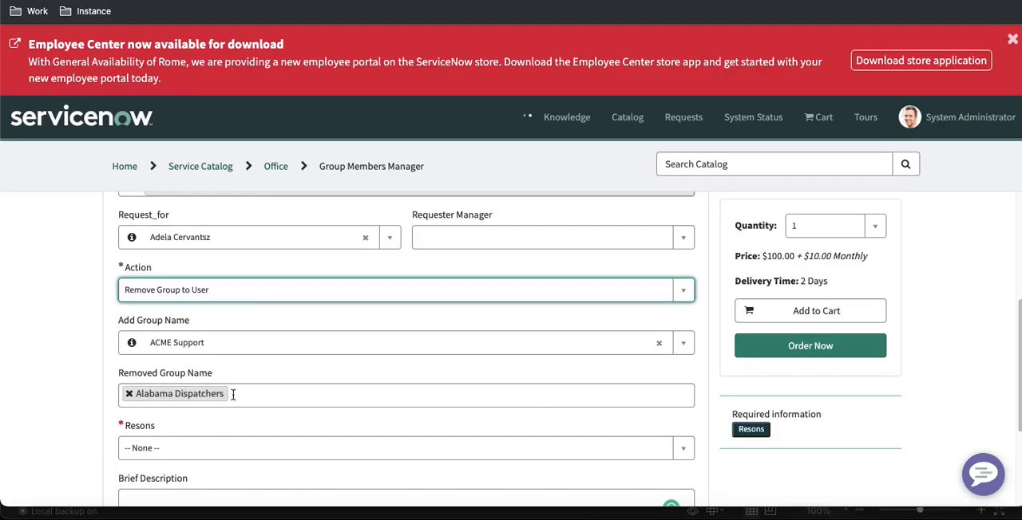
Choose New Hire as the Resons value on the portal form, and change it to Other
scroll(165, 396, down, 3)
click(201, 324)
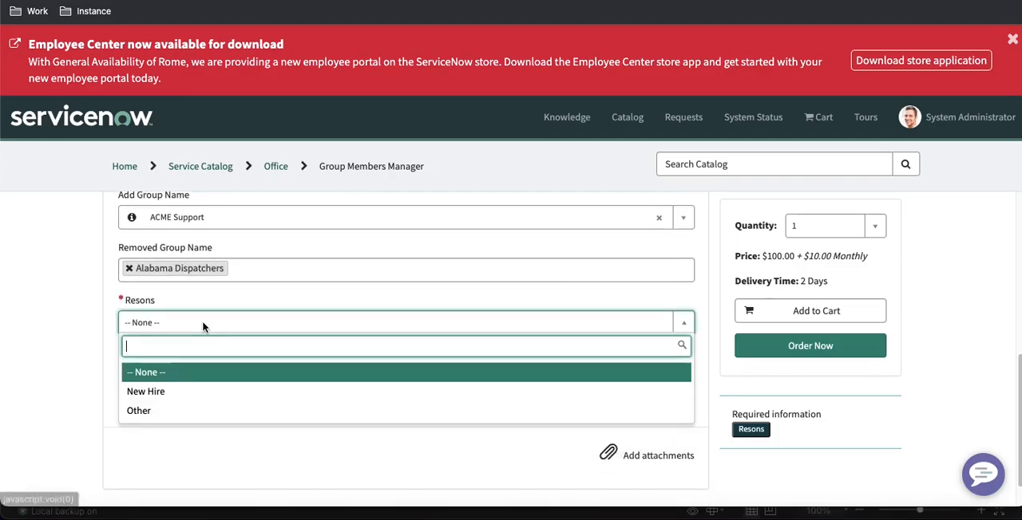
click(159, 391)
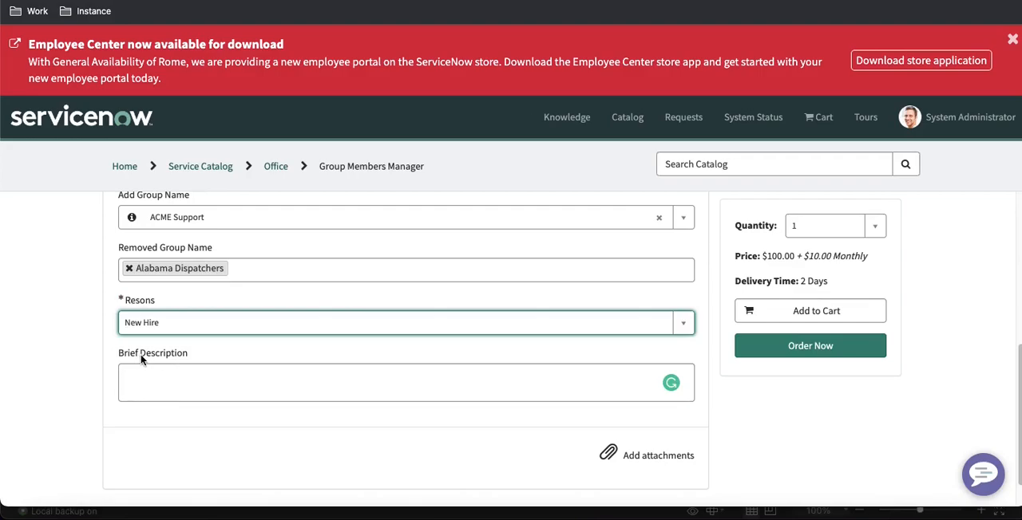
click(201, 323)
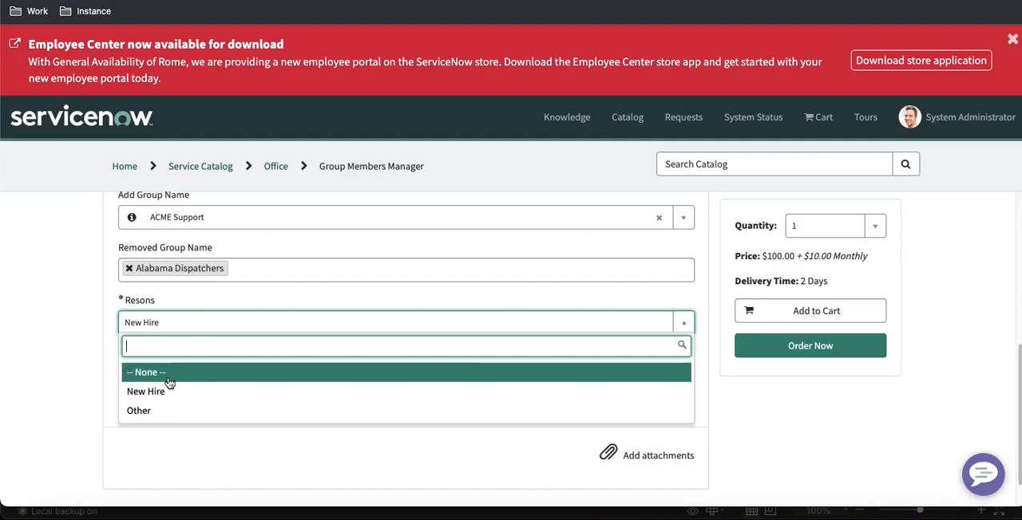
click(144, 416)
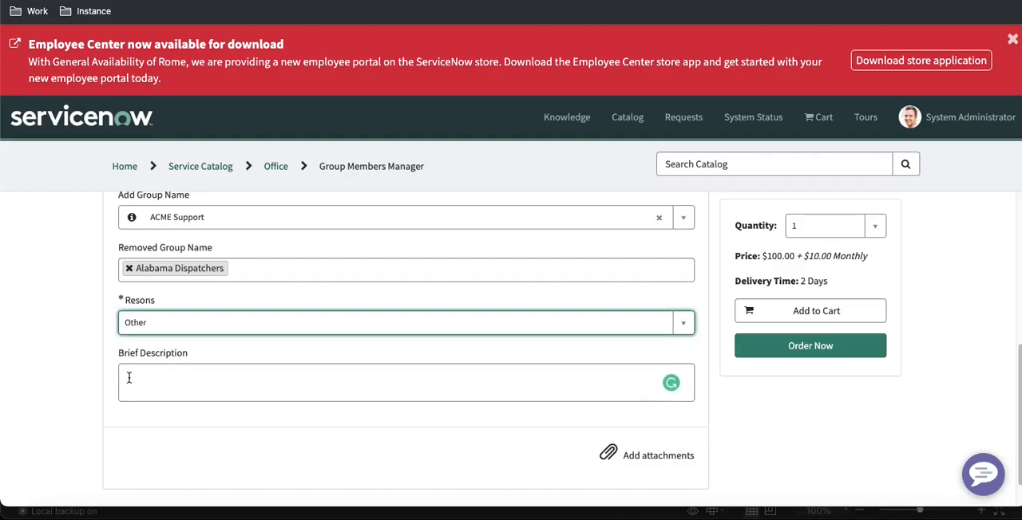
Switch to the spreadsheet and review the requirements for the AD Status and Request By variables
click(789, 513)
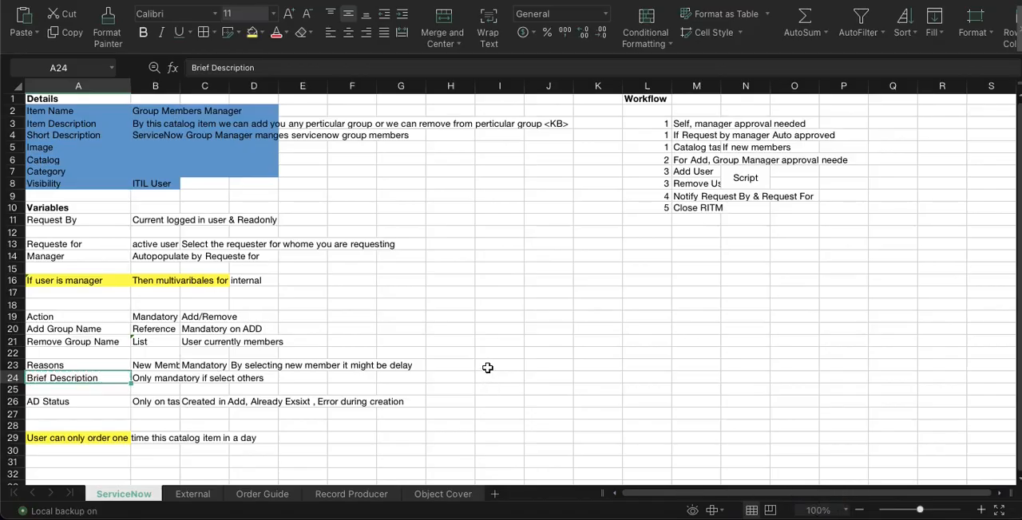
click(105, 403)
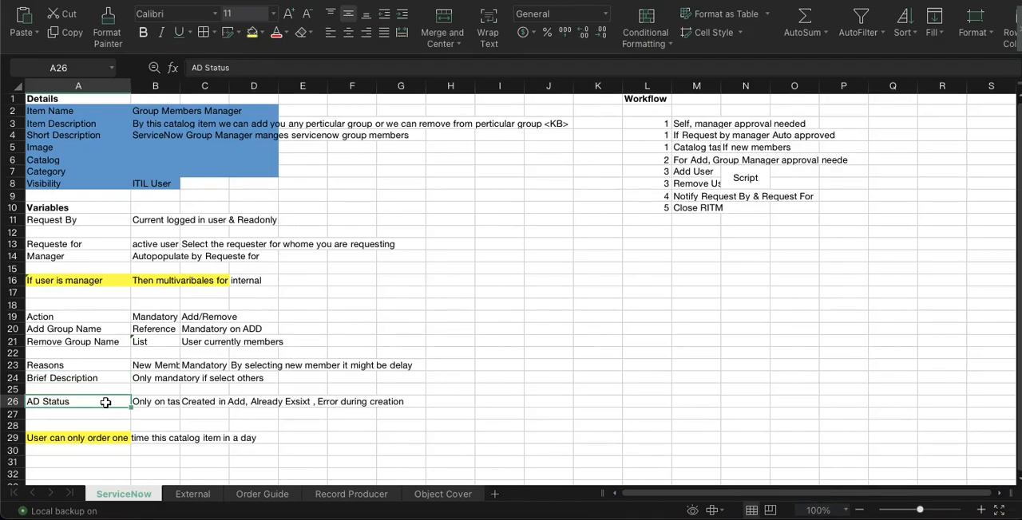
click(144, 404)
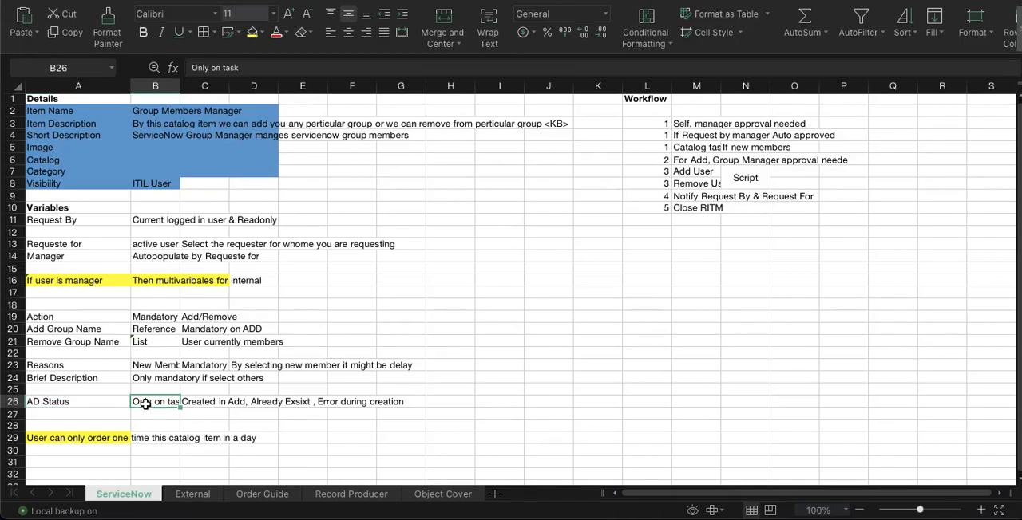
click(147, 220)
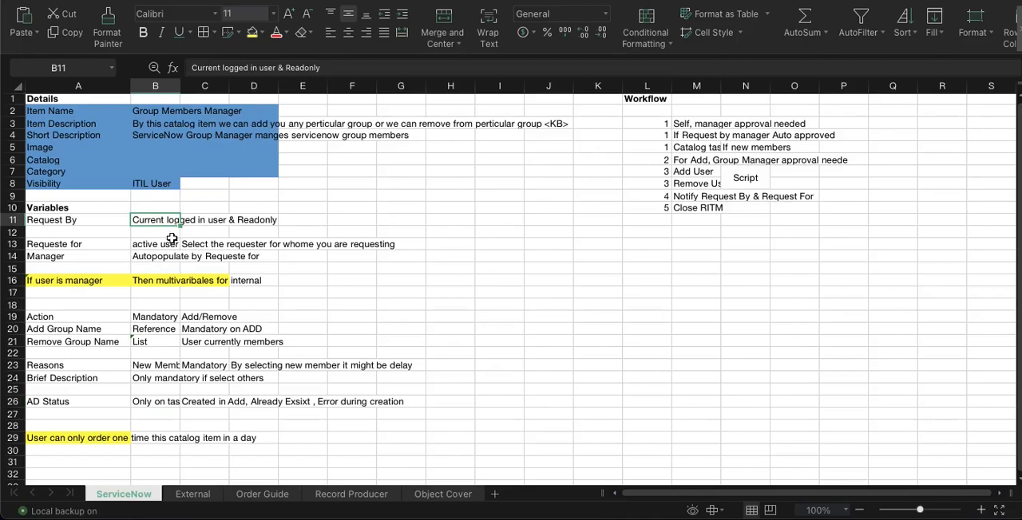
Copy the text "Select the requester for whome you are requesting" from the Requeste for row of the spreadsheet
click(111, 244)
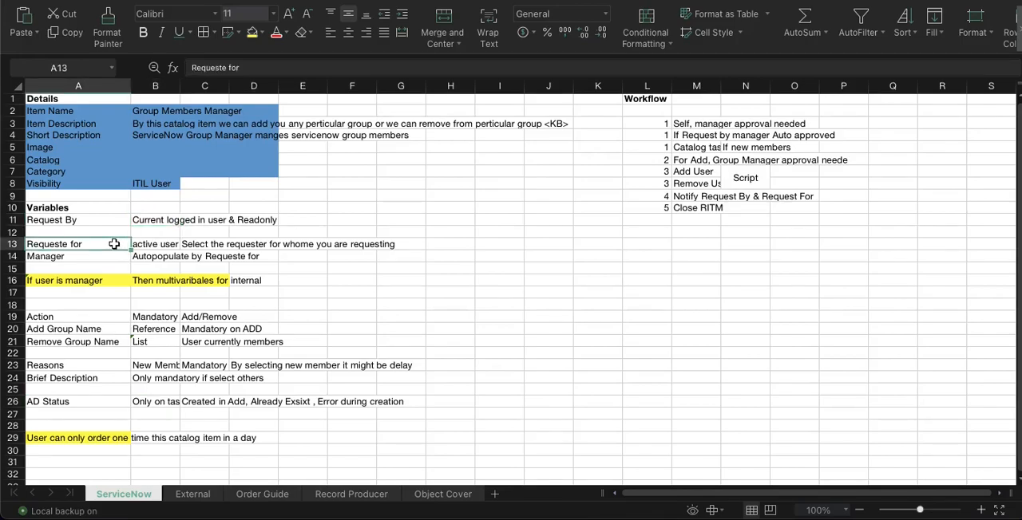
click(159, 247)
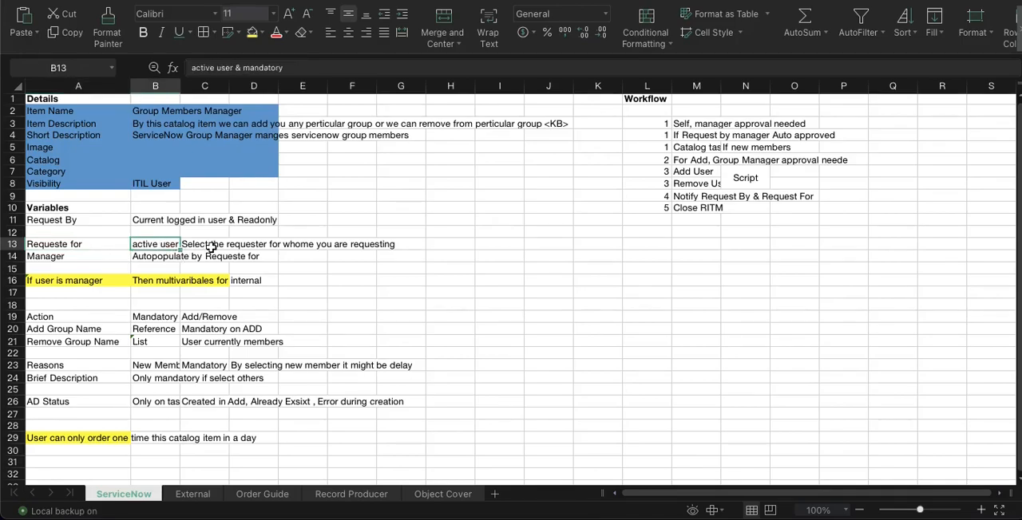
click(210, 248)
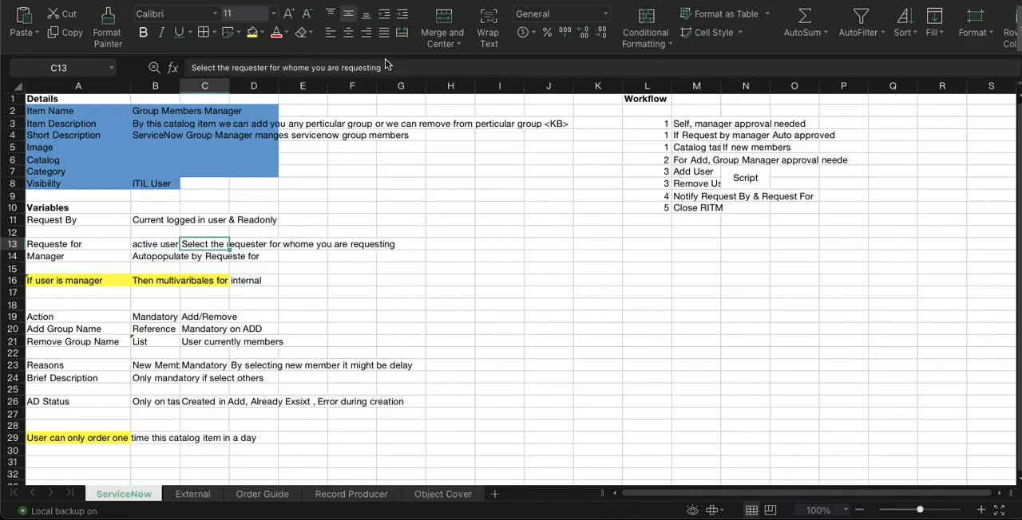
drag(391, 71, 176, 65)
key(ctrl+c)
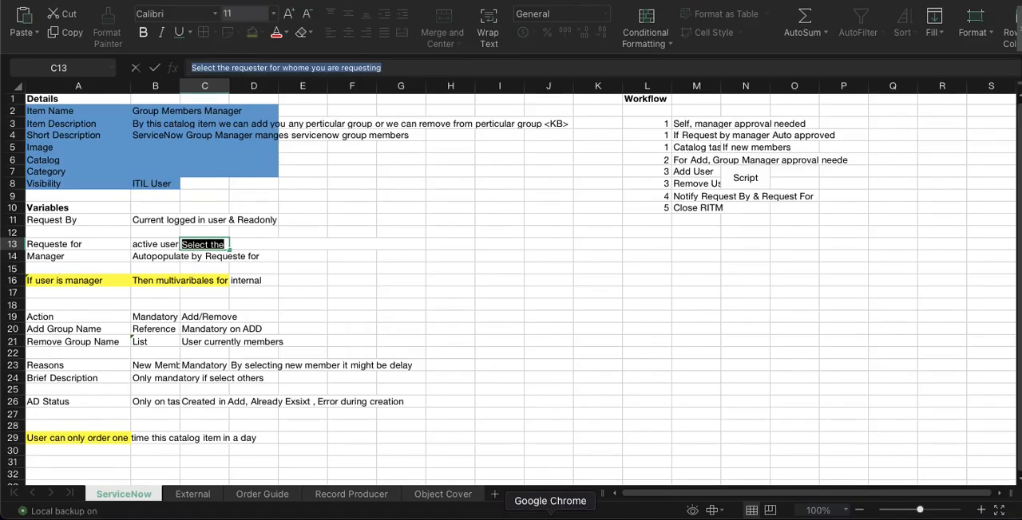
Switch back to Chrome and change the question of the Request_for variable in the RequesterInfo set to "Request For"
click(550, 515)
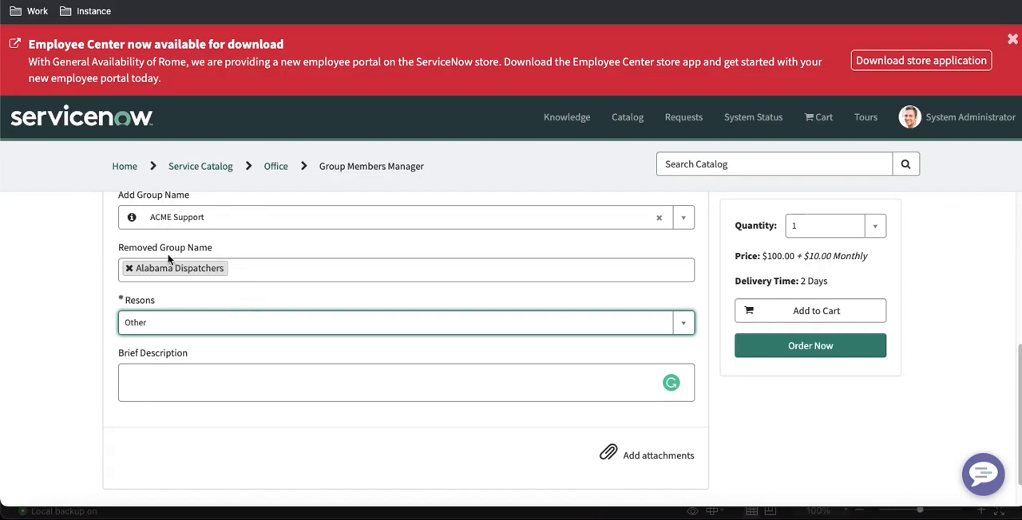
scroll(194, 269, up, 2)
scroll(179, 261, up, 2)
scroll(179, 261, up, 1)
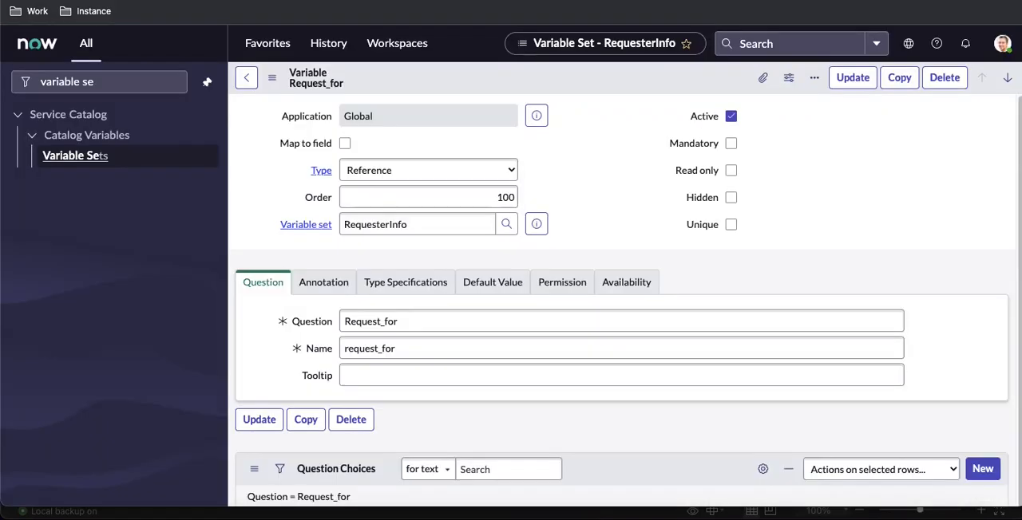
click(389, 324)
key(BackSpace)
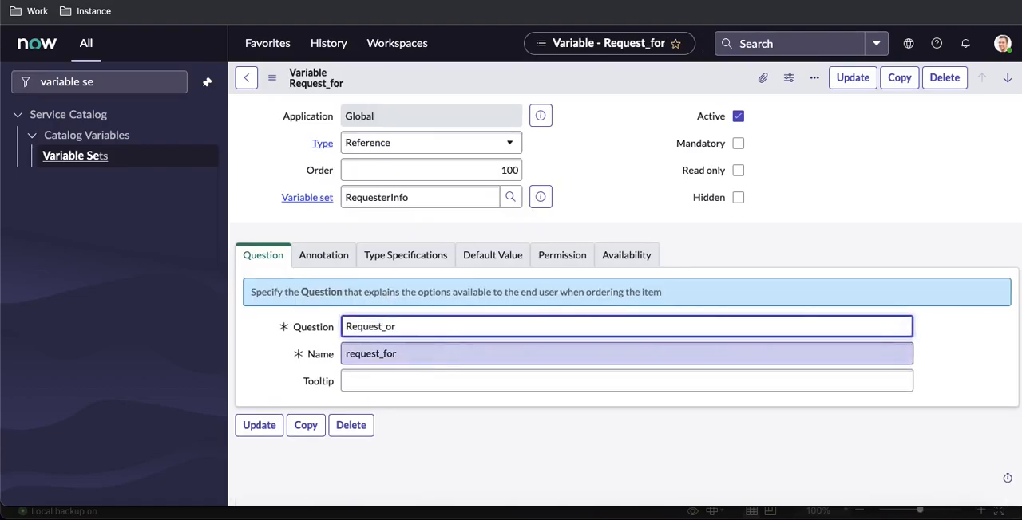
Enable always-expanded help on the Request For variable with the help text "Select the requester for whome you are requesting", and save it
click(328, 256)
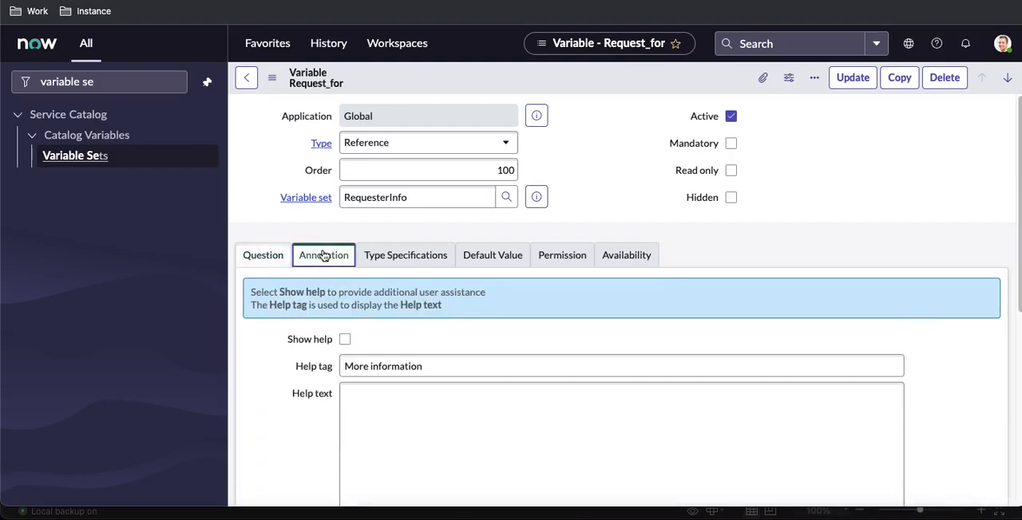
click(350, 340)
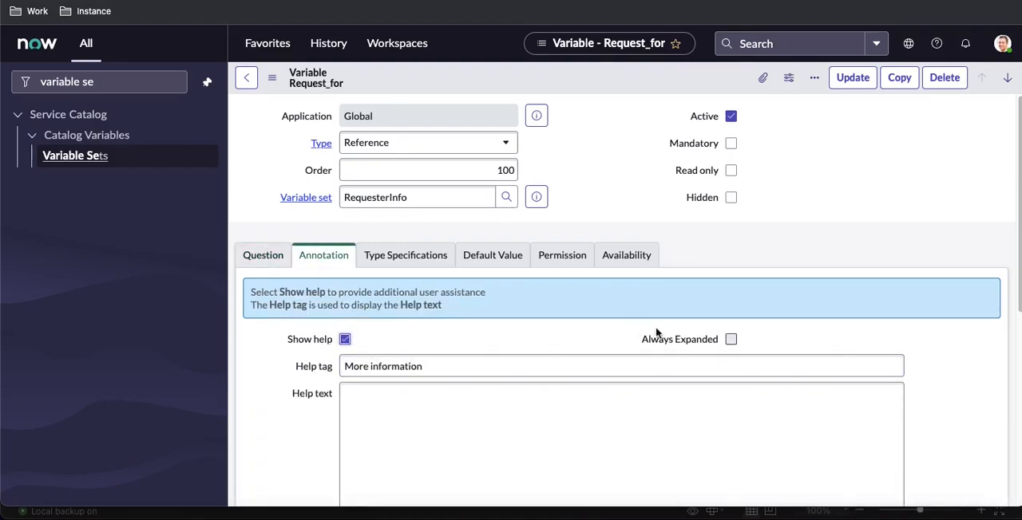
click(732, 340)
scroll(719, 319, down, 1)
click(459, 419)
key(ctrl+v)
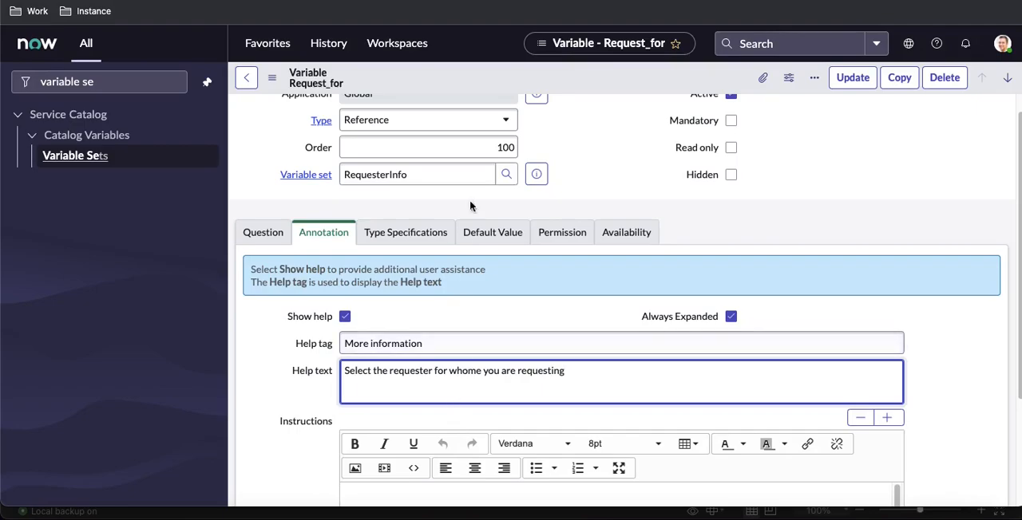
right_click(537, 80)
click(546, 88)
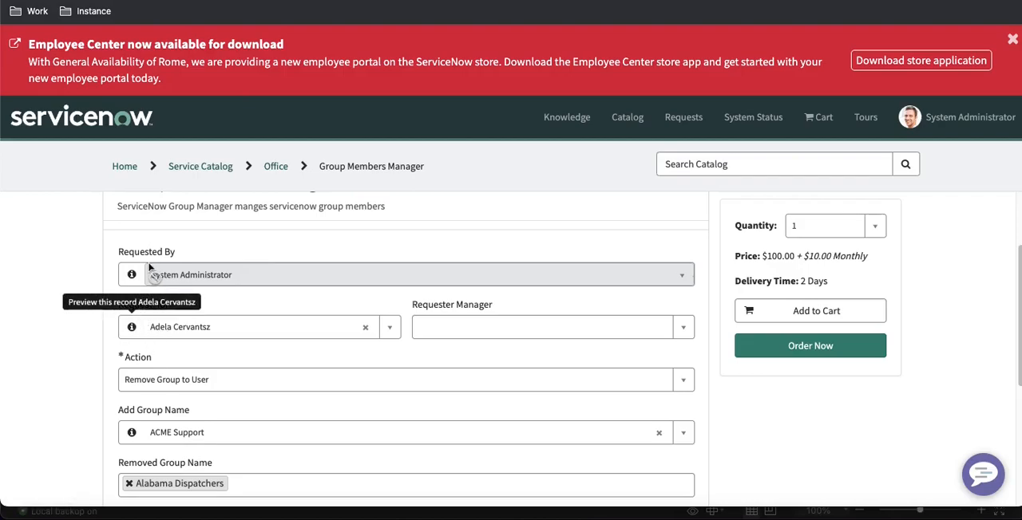
Reload the Group Members Manager portal form, discarding the entries, and check the Request For label and help text
key(super+r)
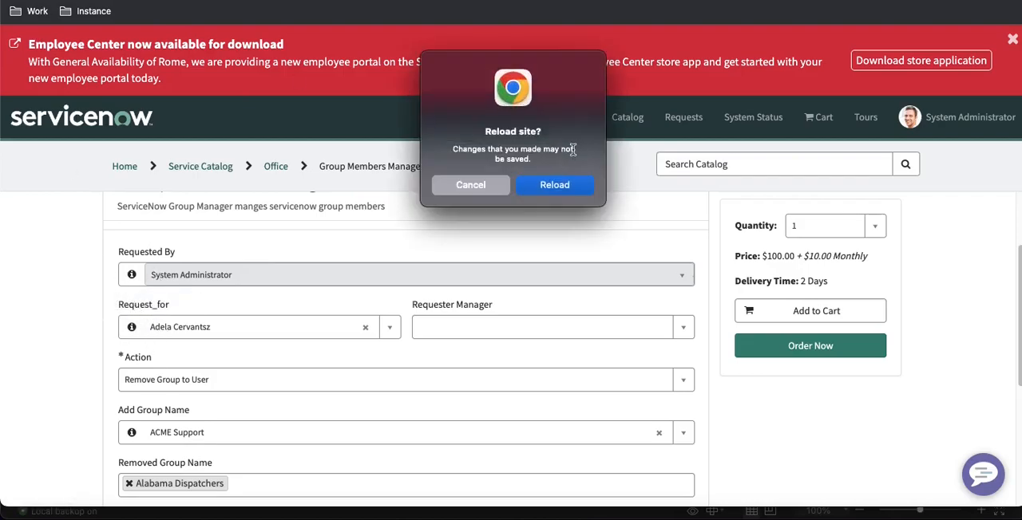
click(564, 186)
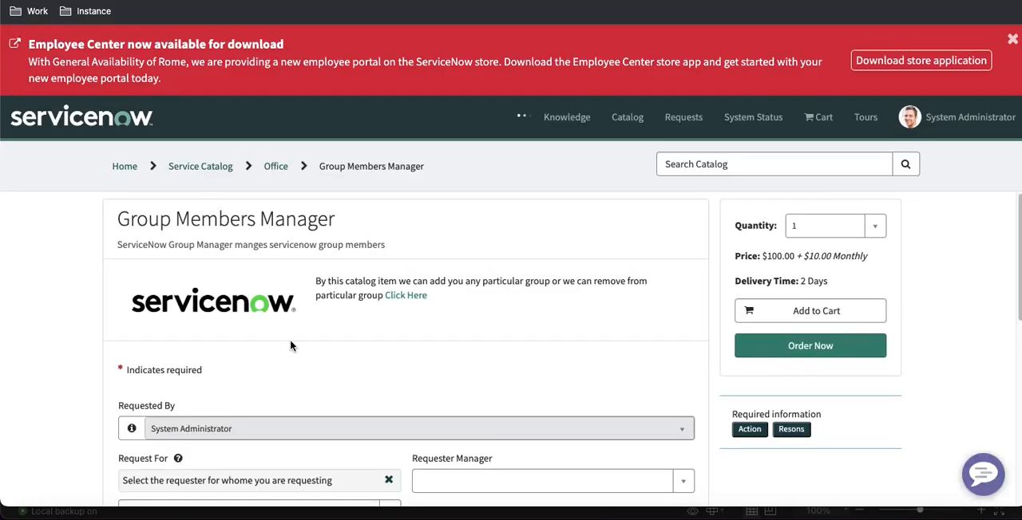
scroll(260, 354, down, 3)
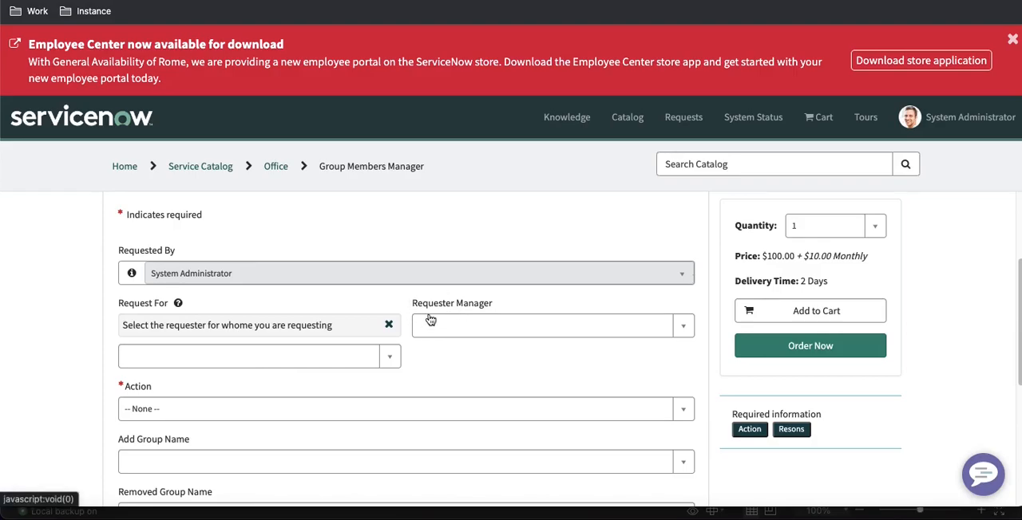
Collapse and expand the Request For help message repeatedly to check how it behaves, leaving it collapsed
click(388, 324)
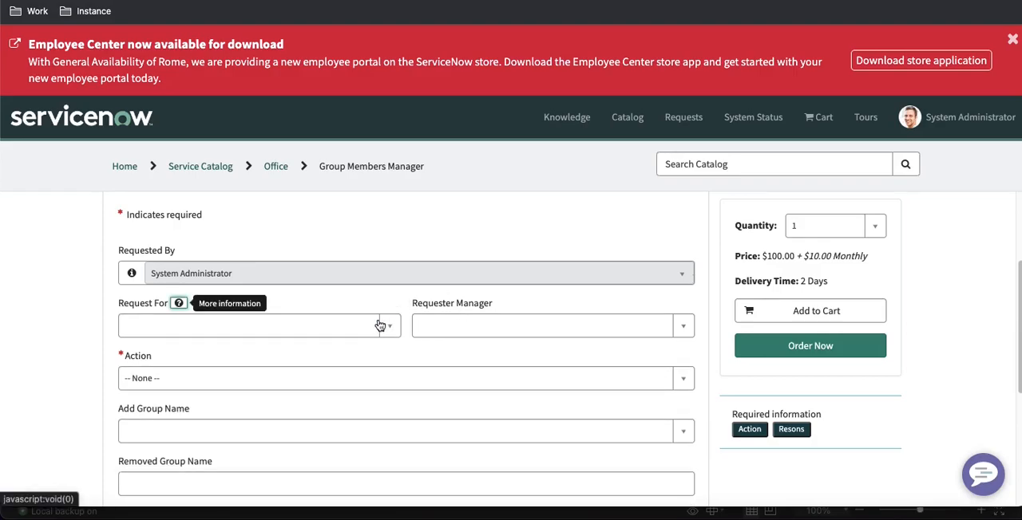
click(178, 306)
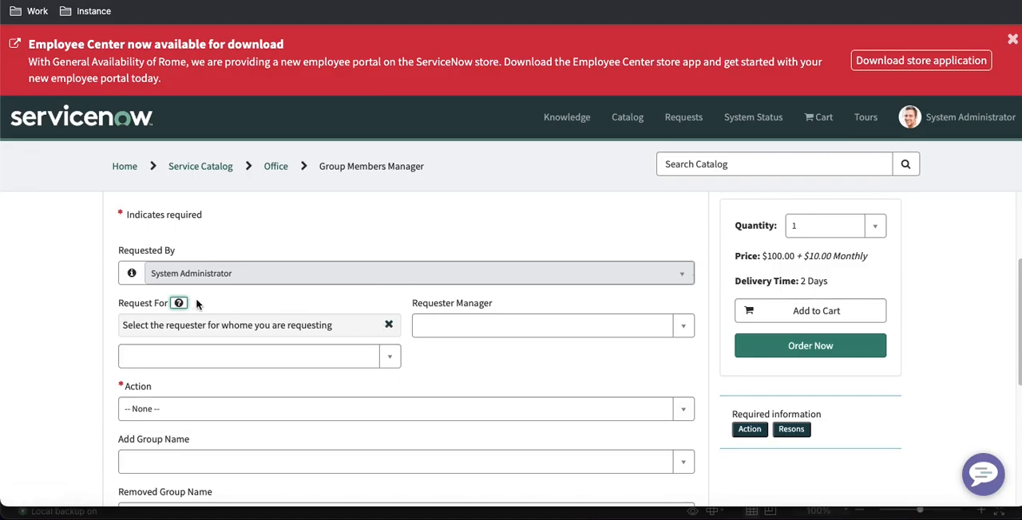
click(389, 326)
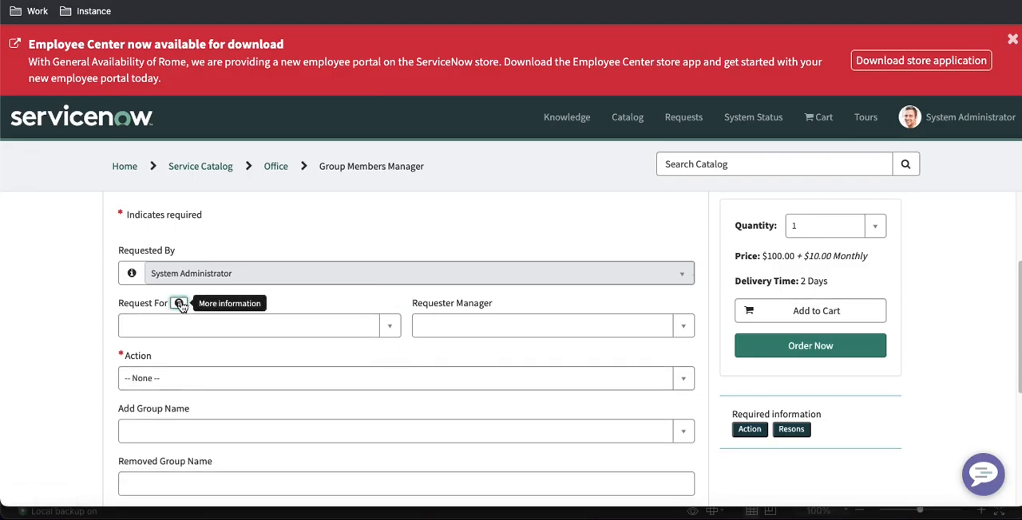
click(180, 304)
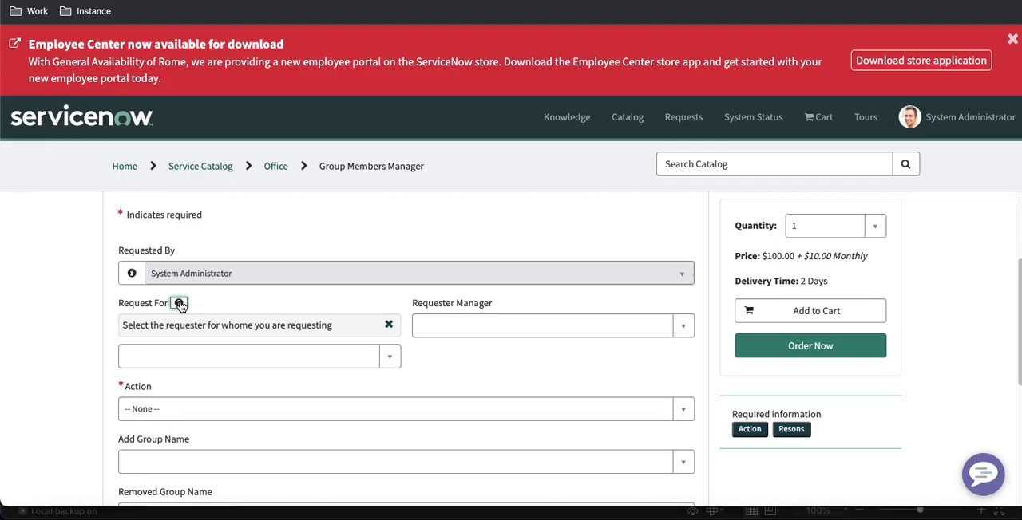
click(389, 325)
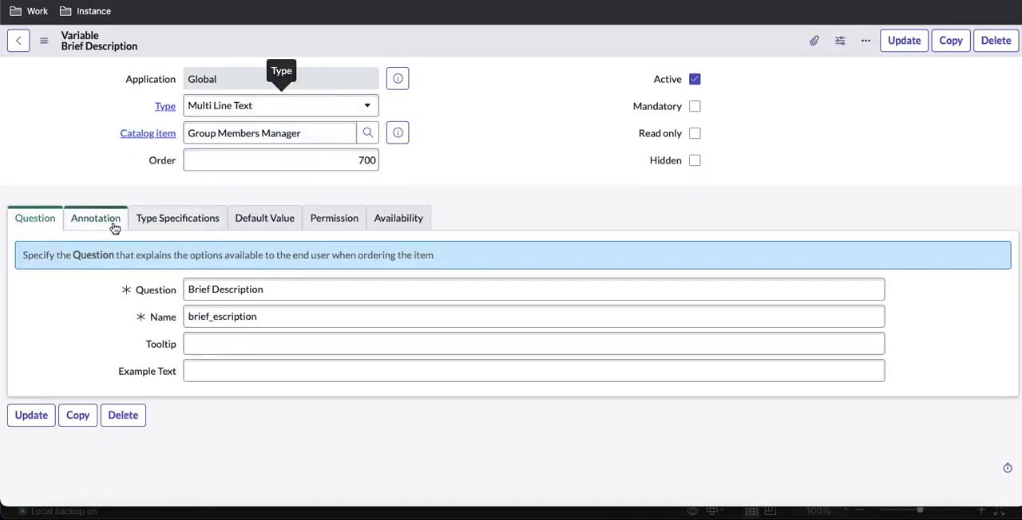
Move the Request For variable's help message "Select the requester for whome you are requesting" from the help text to the instructions, and save it
click(112, 224)
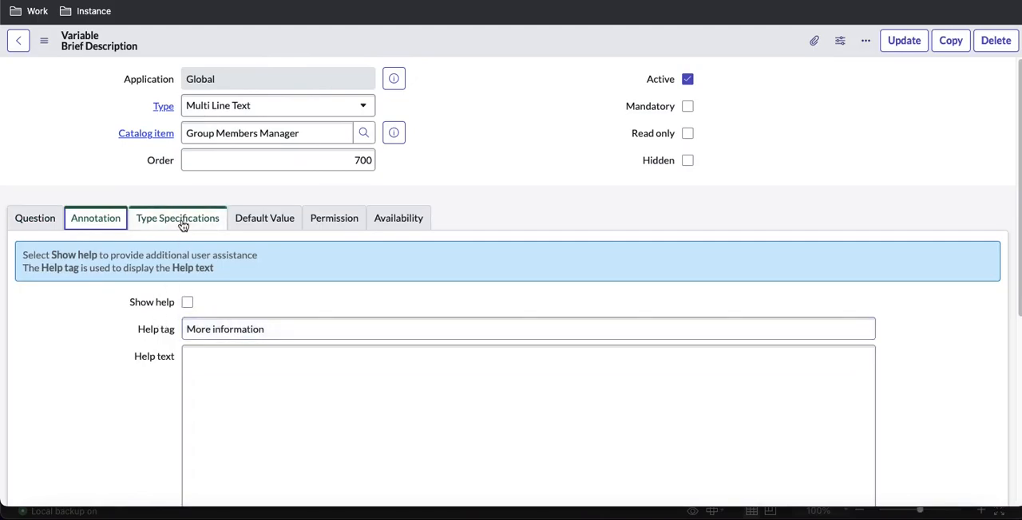
click(51, 225)
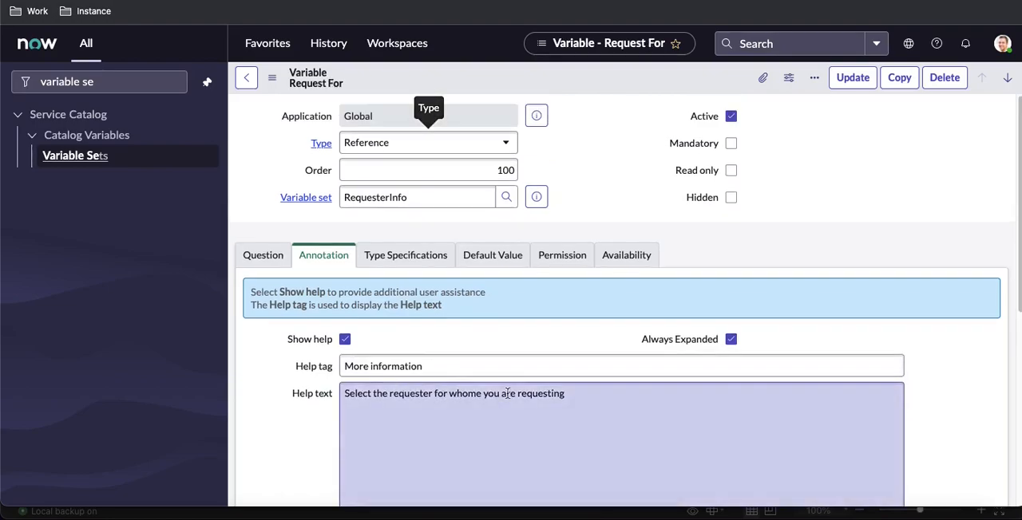
drag(582, 393, 318, 394)
key(ctrl+c)
key(BackSpace)
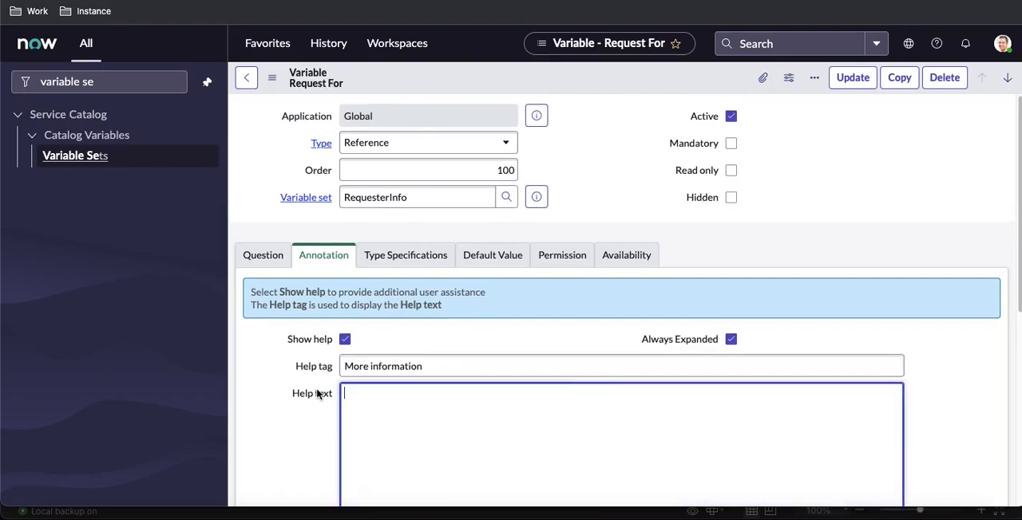
scroll(310, 389, down, 3)
scroll(311, 390, down, 5)
click(399, 352)
key(ctrl+v)
right_click(515, 80)
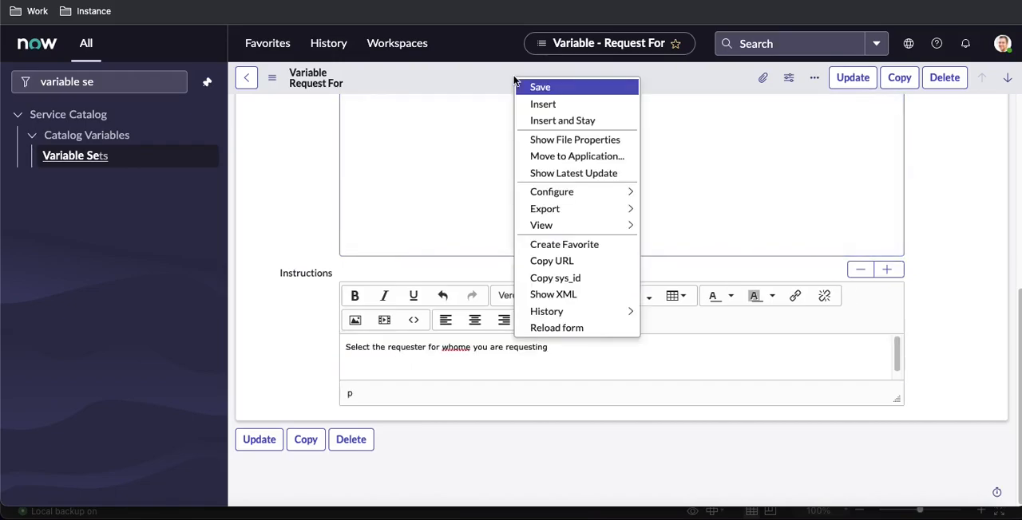
click(520, 87)
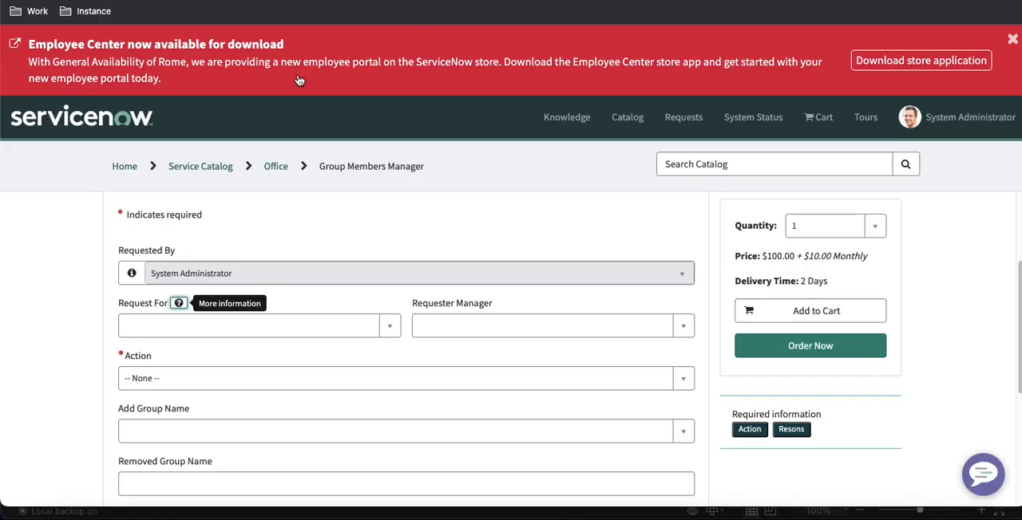
Reload the Group Members Manager portal form and test expanding and collapsing the Request For instructions
key(super+r)
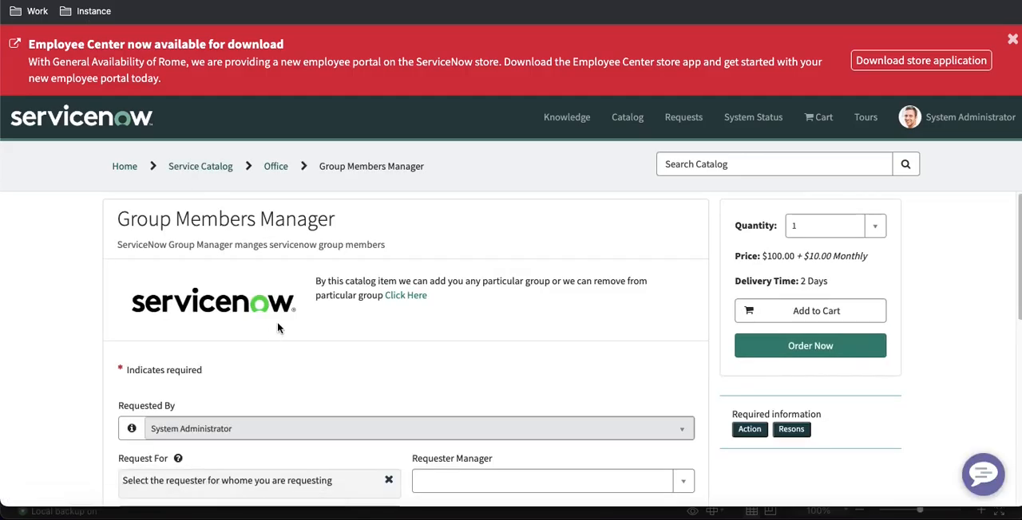
scroll(285, 255, down, 3)
click(180, 353)
click(180, 353)
click(390, 375)
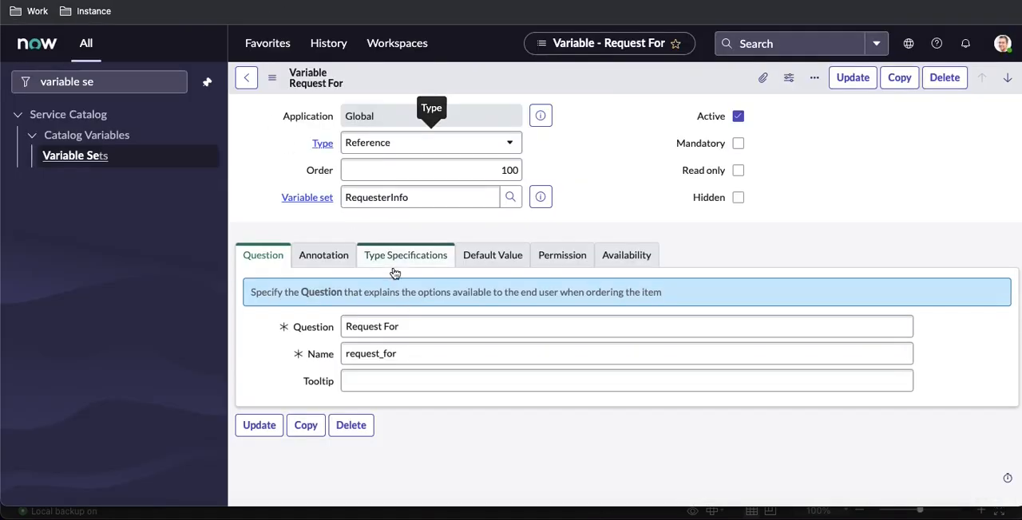
Review the Request For variable's type specifications and annotation, and expand its help message on the portal form
click(401, 257)
scroll(349, 309, down, 1)
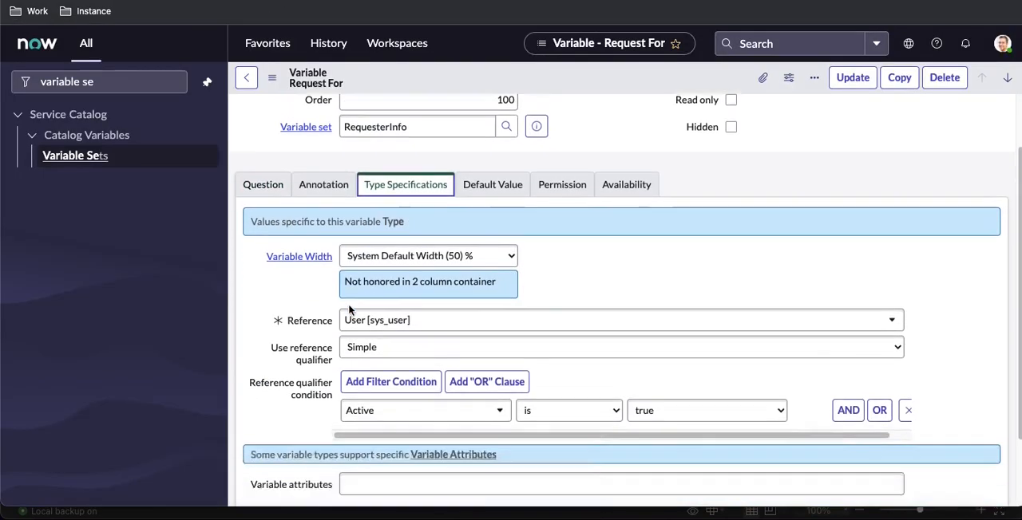
scroll(349, 310, down, 2)
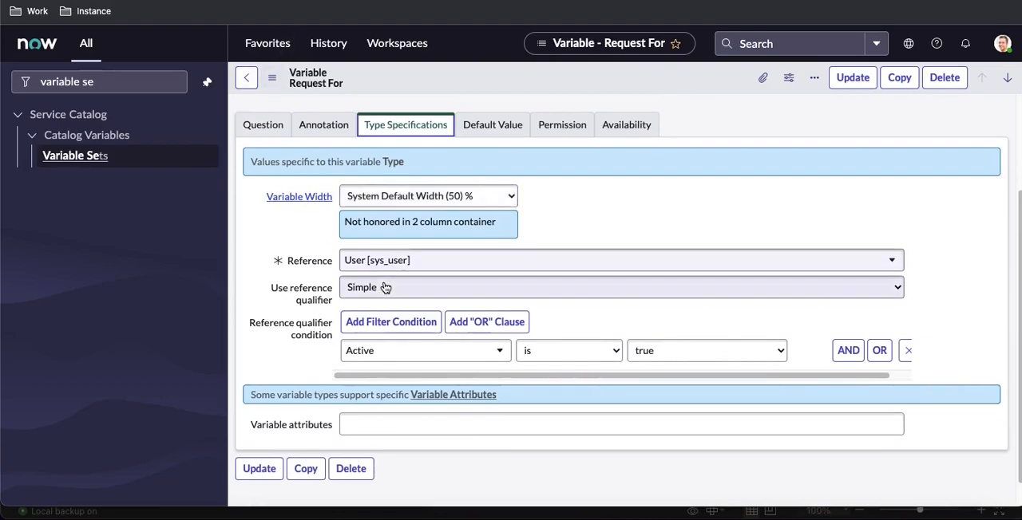
click(322, 125)
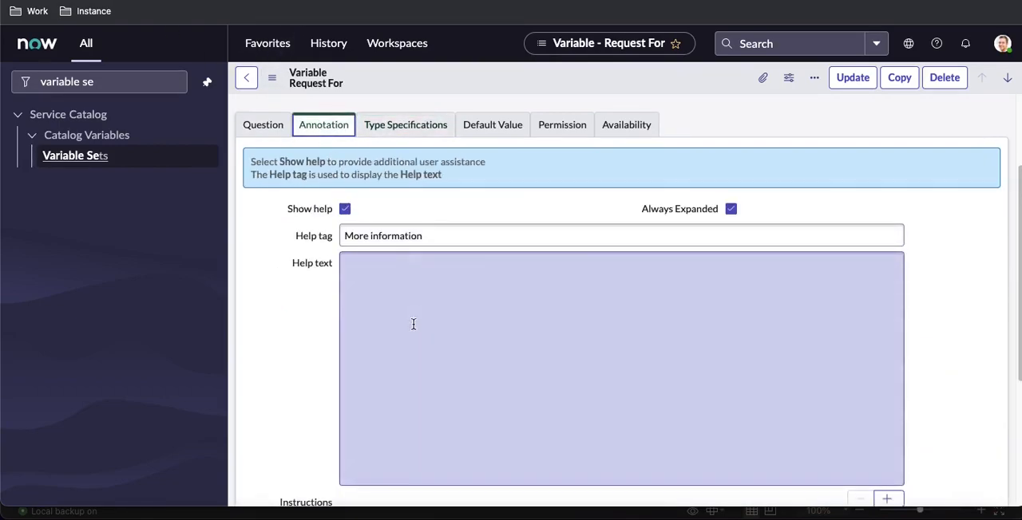
scroll(414, 325, down, 5)
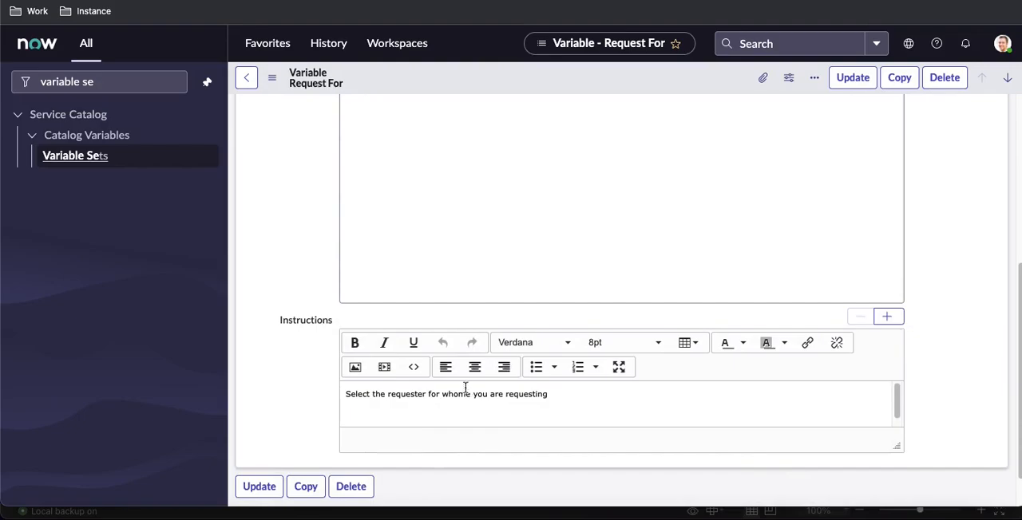
scroll(343, 164, up, 4)
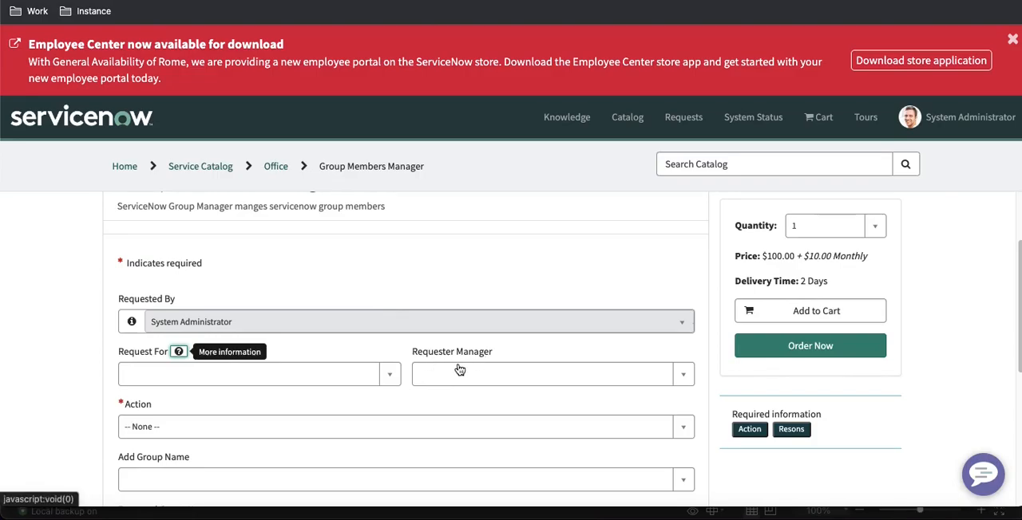
click(178, 352)
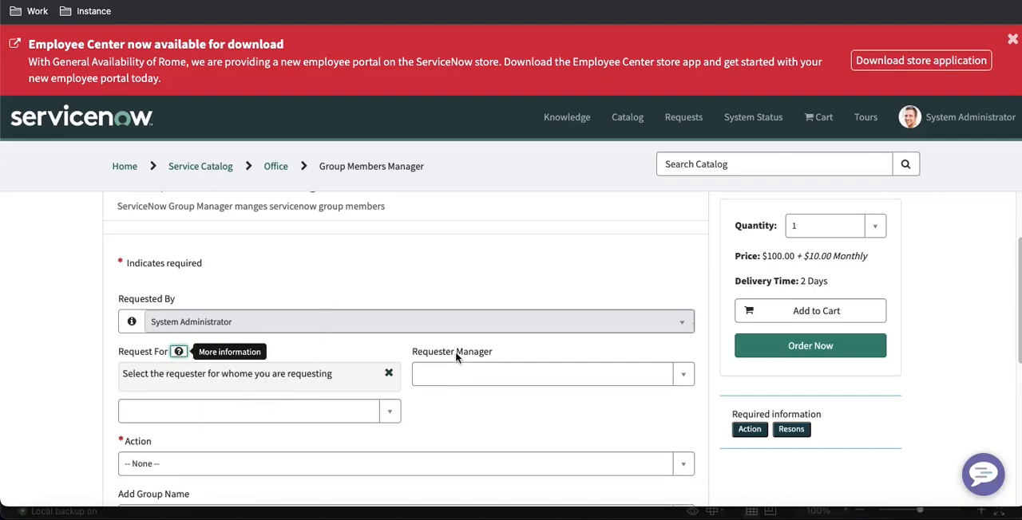
Turn off Always Expanded for the Request For variable's help and reload the Group Members Manager portal form
click(255, 2)
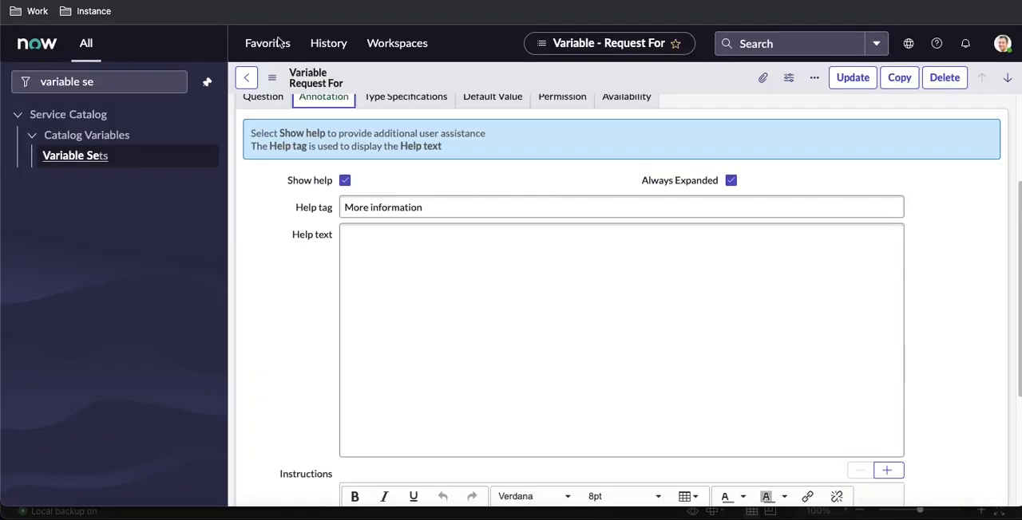
click(731, 181)
click(383, 2)
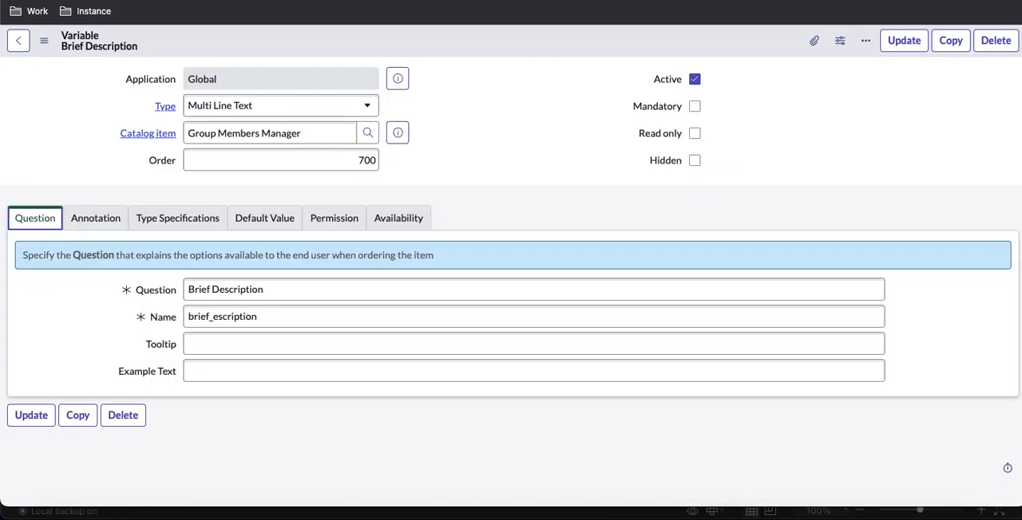
click(23, 2)
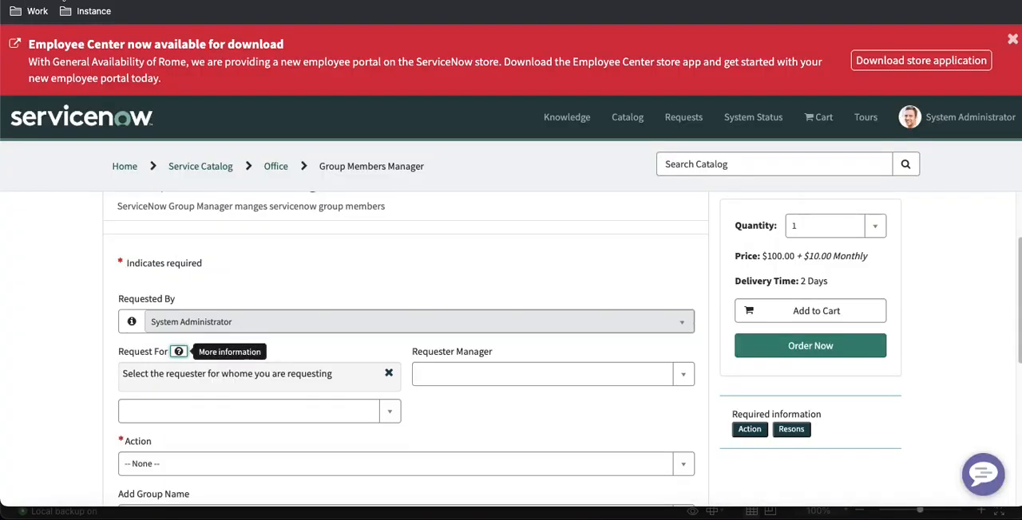
key(super+r)
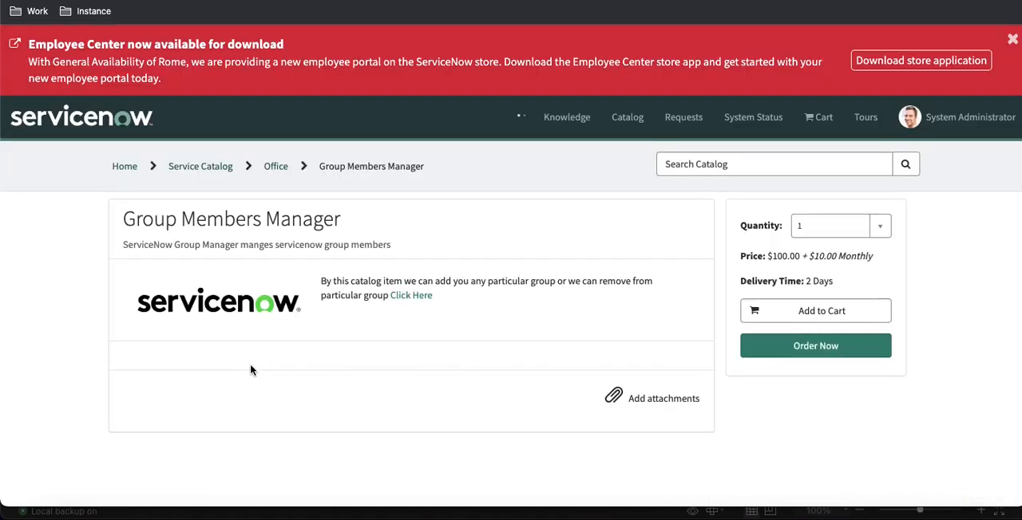
scroll(252, 349, down, 1)
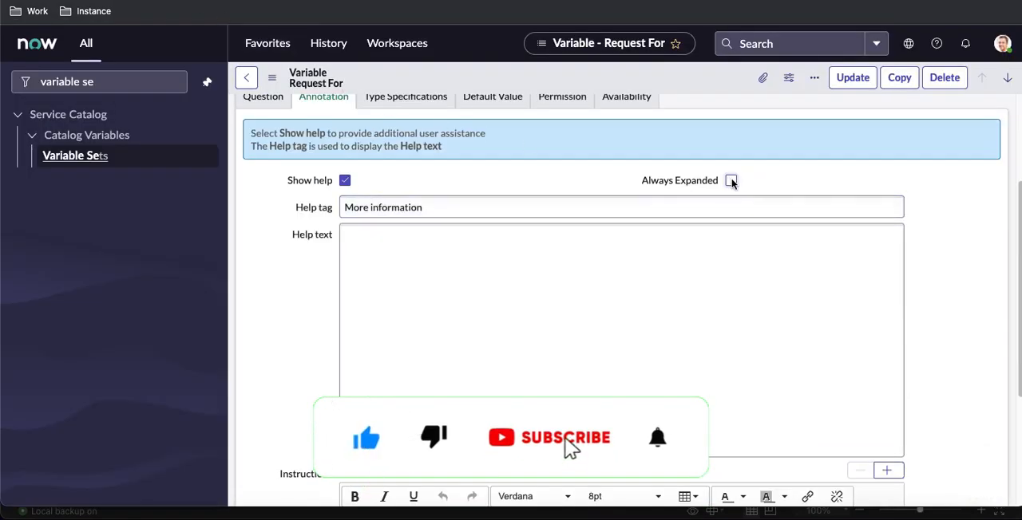
Save the Request For variable with Always Expanded disabled
click(731, 181)
click(732, 182)
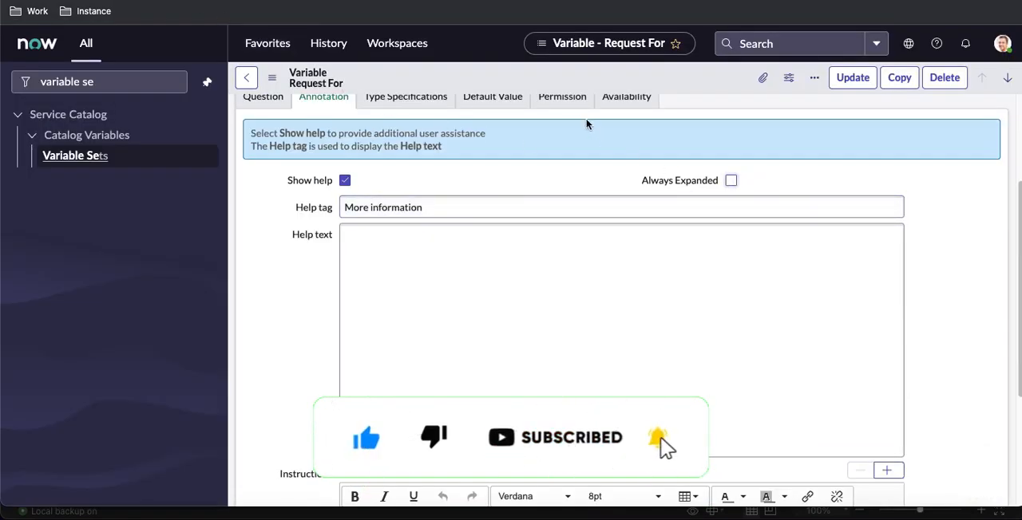
right_click(558, 83)
click(571, 87)
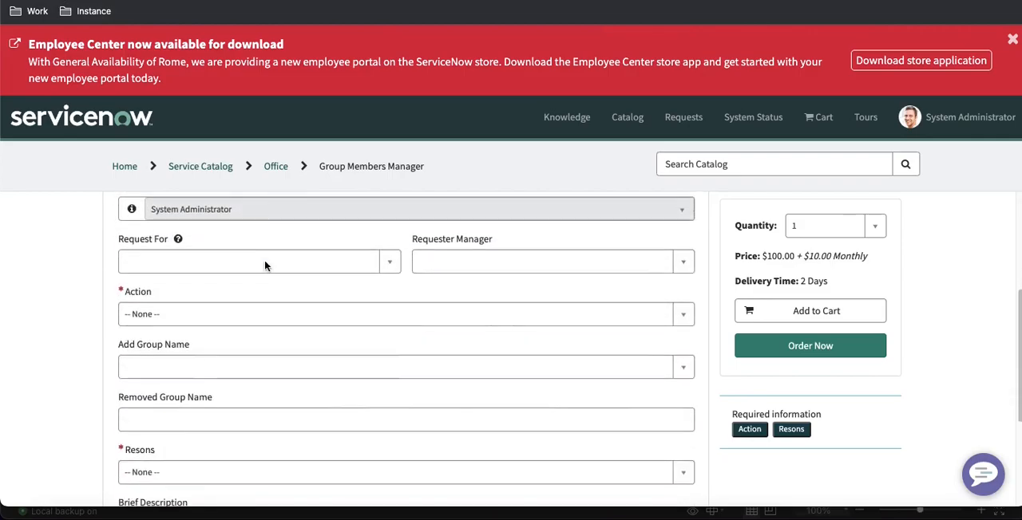
Check on the portal form how the Request For help message opens and closes, comparing it with the variable's annotation settings
scroll(265, 261, down, 1)
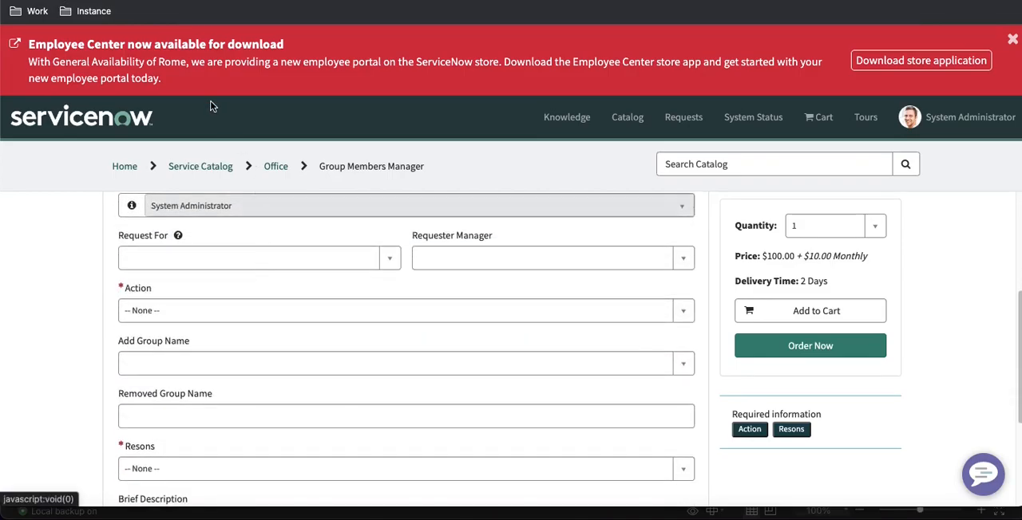
click(178, 238)
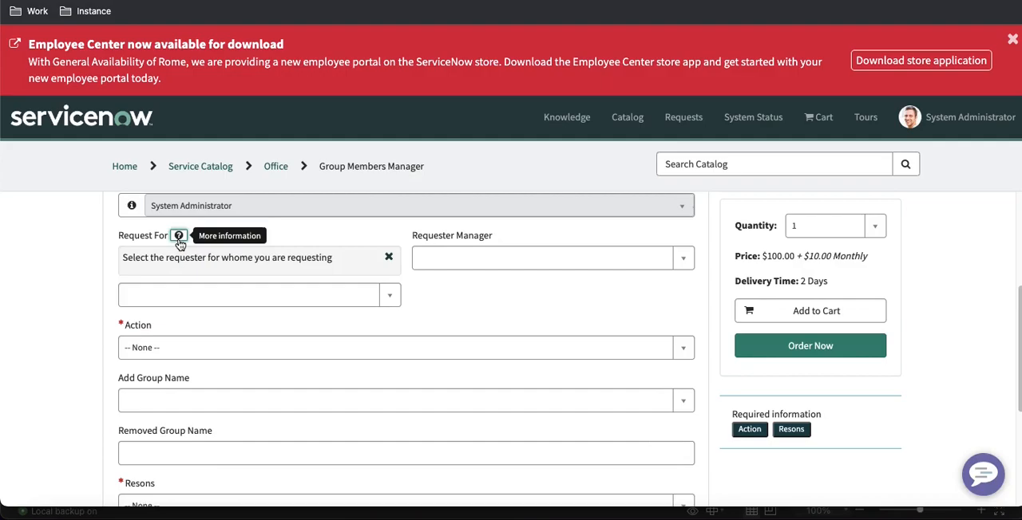
click(179, 239)
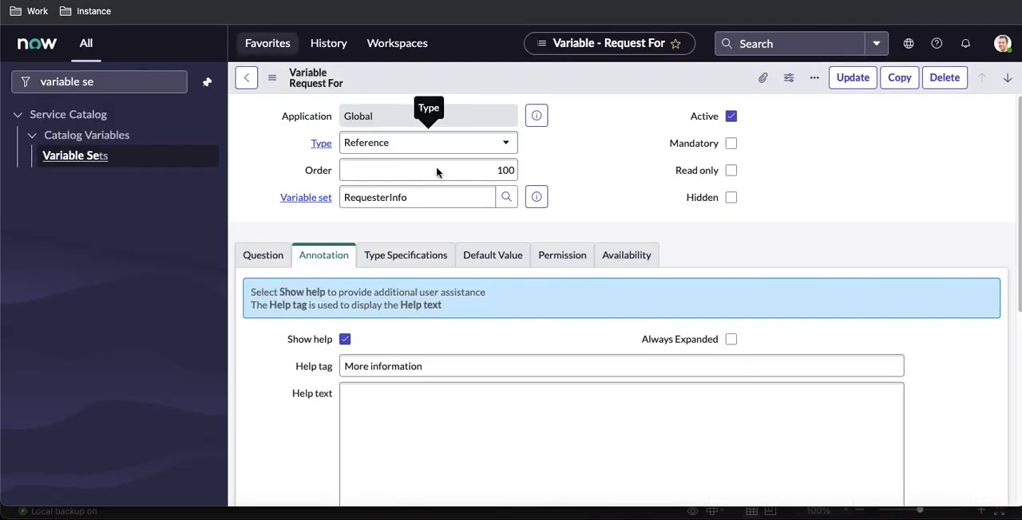
scroll(535, 264, down, 5)
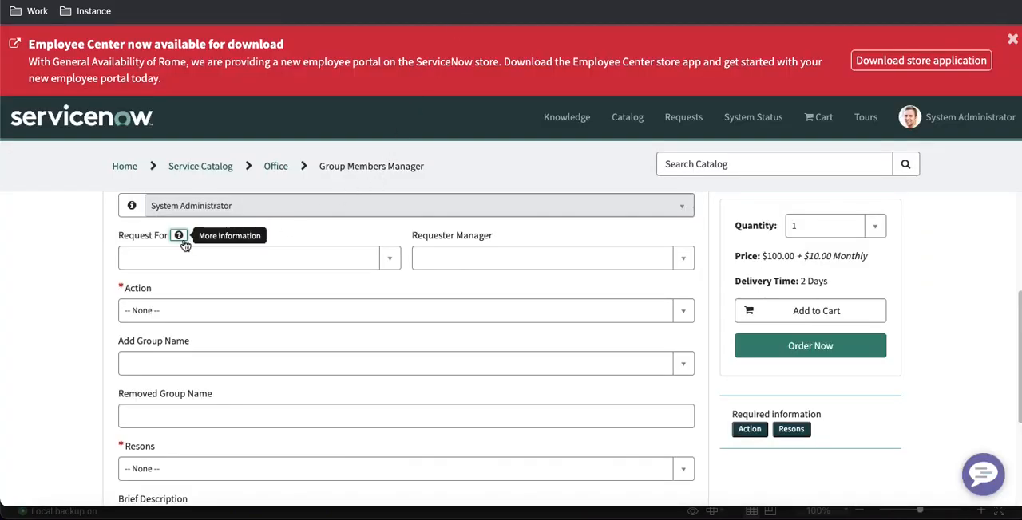
click(180, 237)
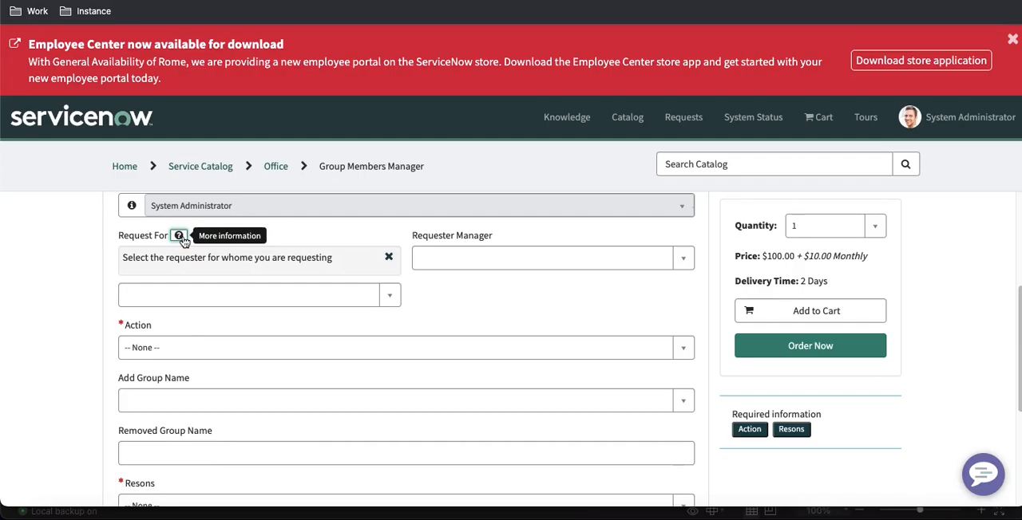
click(181, 237)
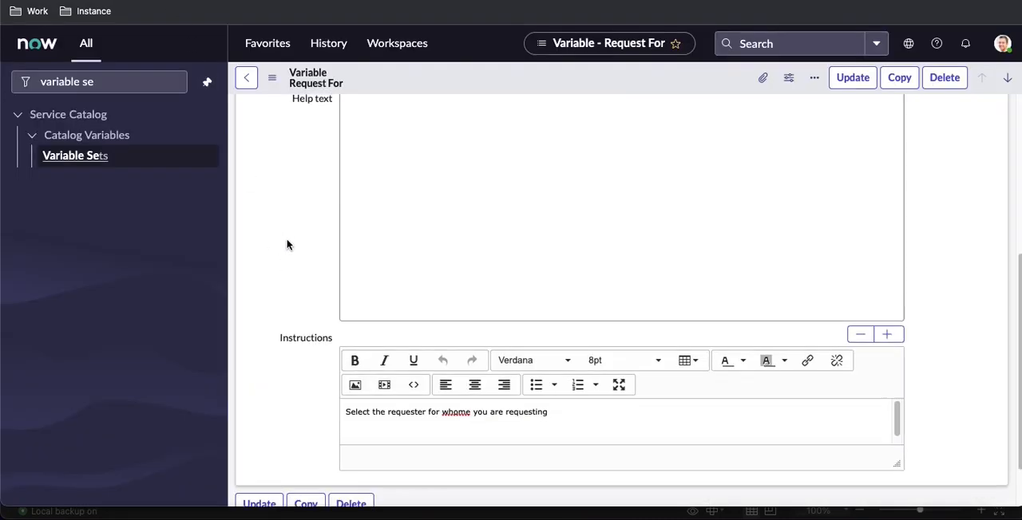
Check the Request For variable's reference qualifier condition and open the user table's list with sys_user.LIST
scroll(288, 242, up, 4)
click(375, 208)
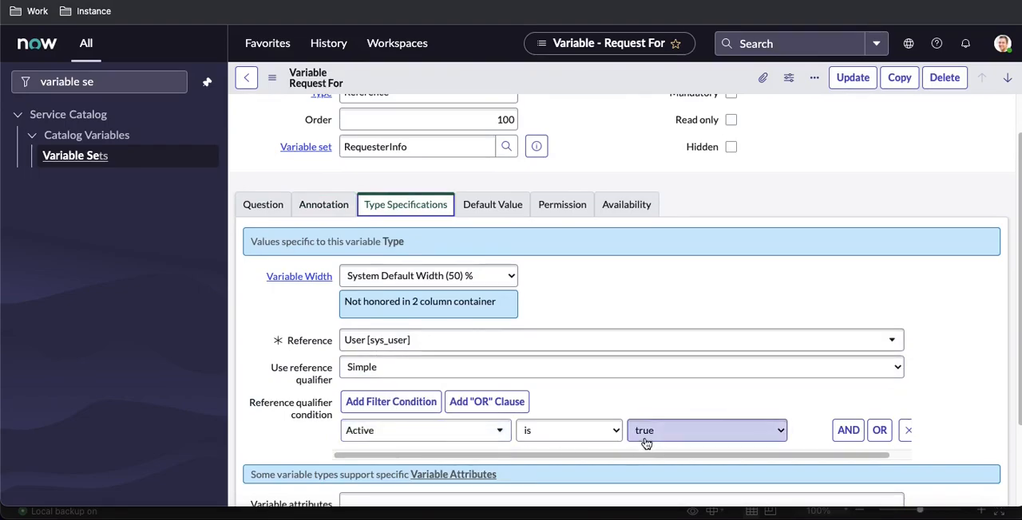
click(28, 81)
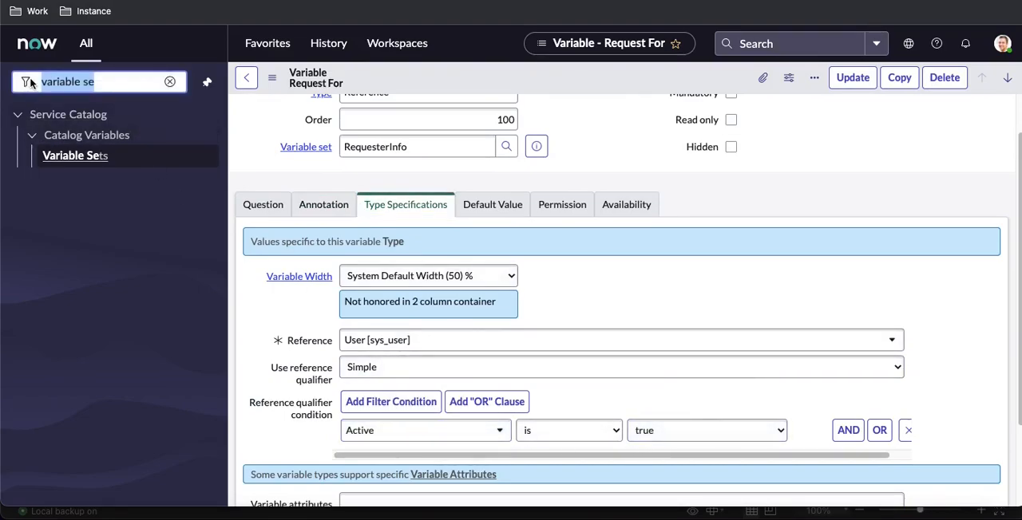
text(sys_user.LIST)
key(Return)
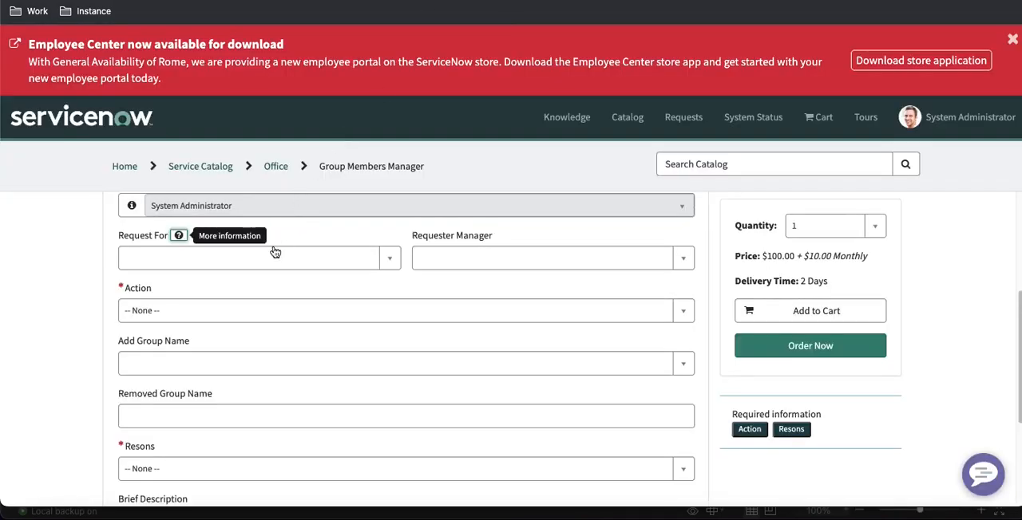
click(274, 253)
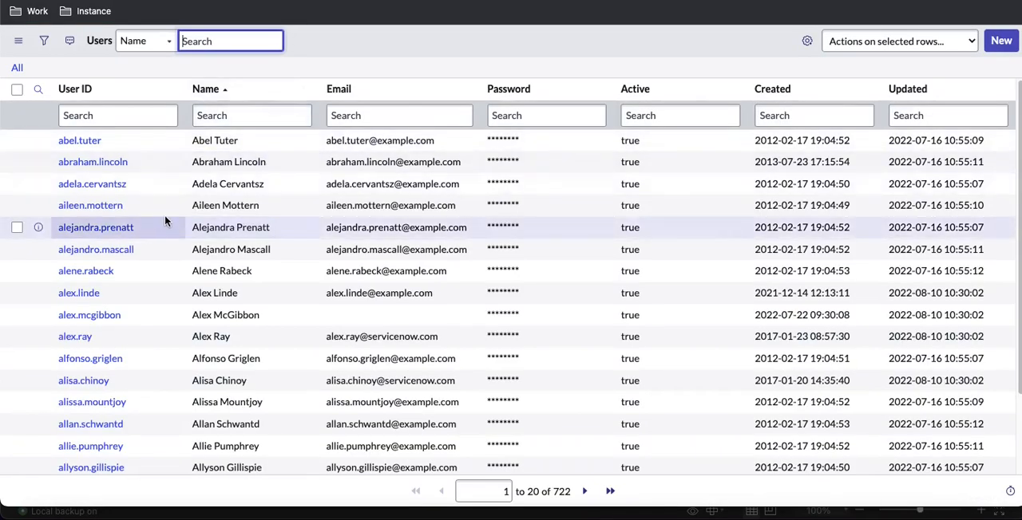
Copy the first listed user's ID and use it to find and pick that user in the portal form's Request For field
drag(126, 143, 56, 144)
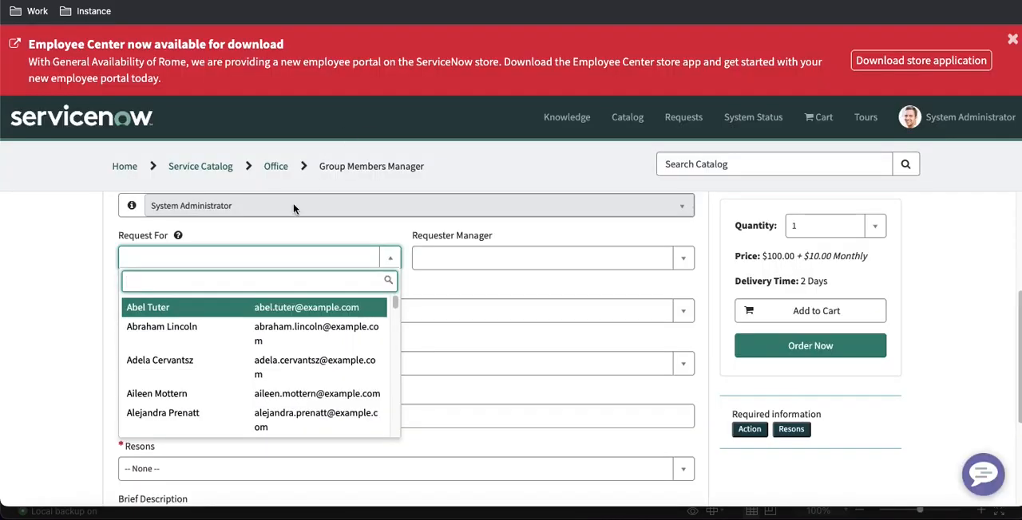
text(abel.tuter)
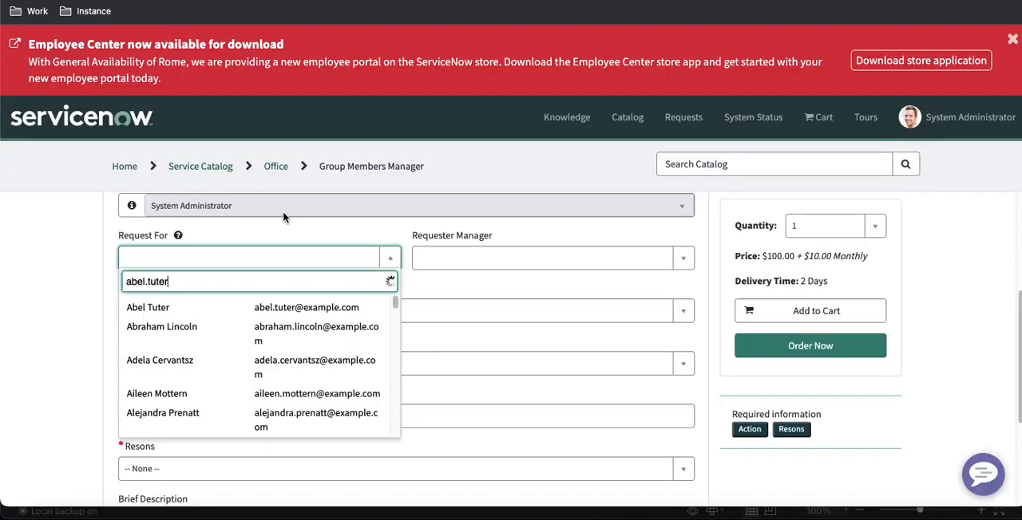
click(206, 311)
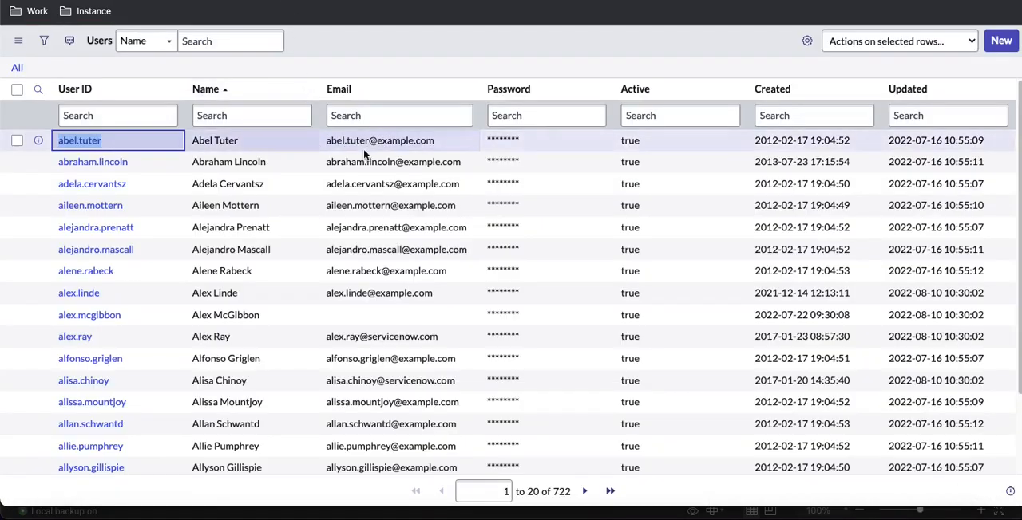
Set the Active value of the first listed user to false in the Users list
click(626, 142)
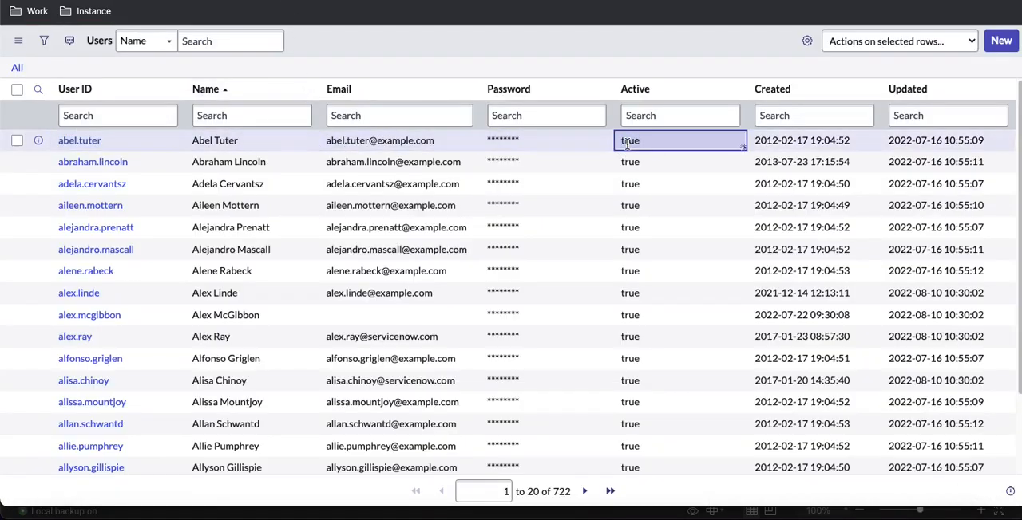
double_click(628, 145)
click(637, 146)
click(631, 164)
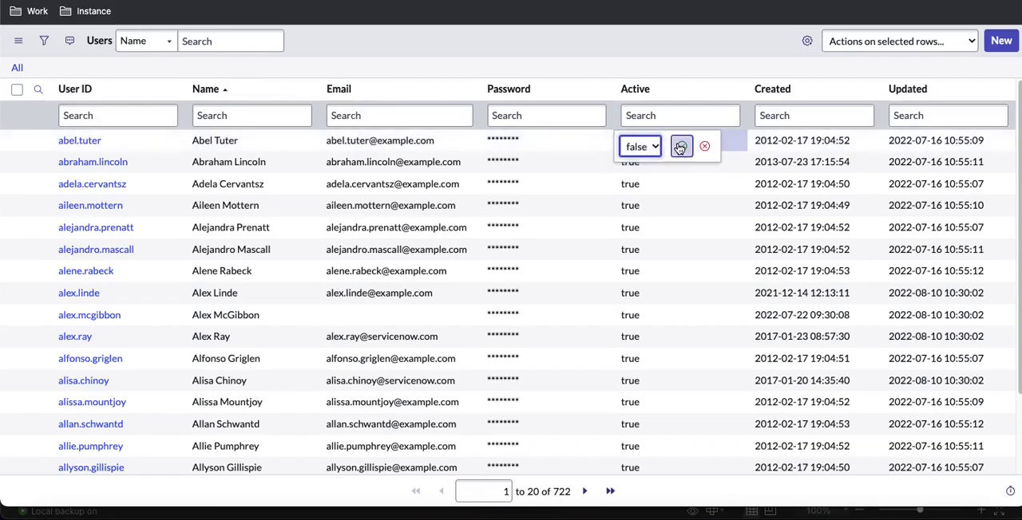
click(680, 147)
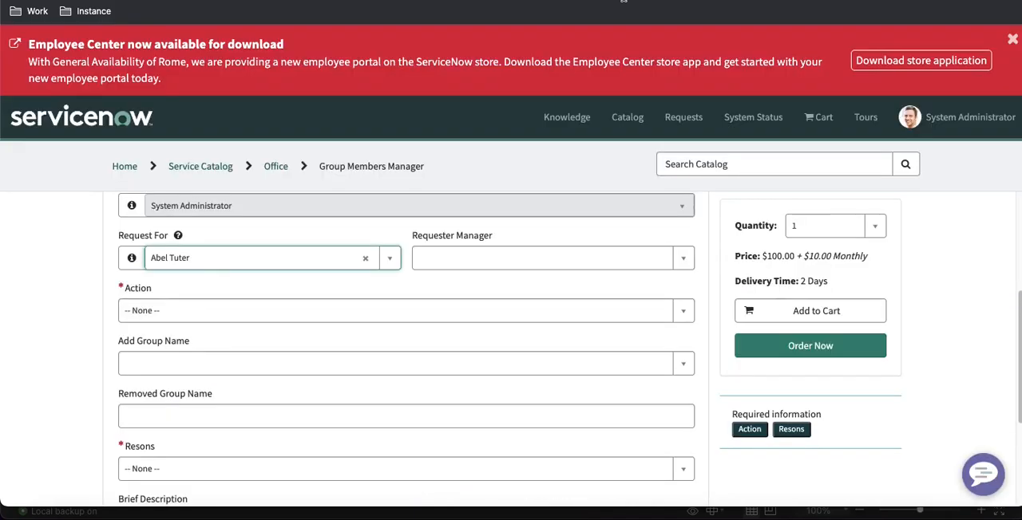
Reload the Group Members Manager portal form and search its Request For field for the deactivated user's ID
key(super+r)
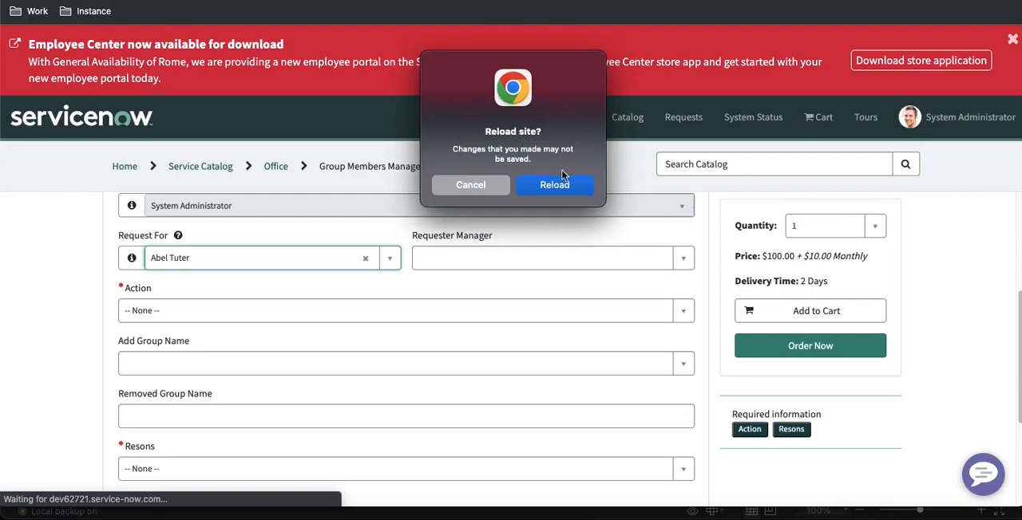
click(563, 178)
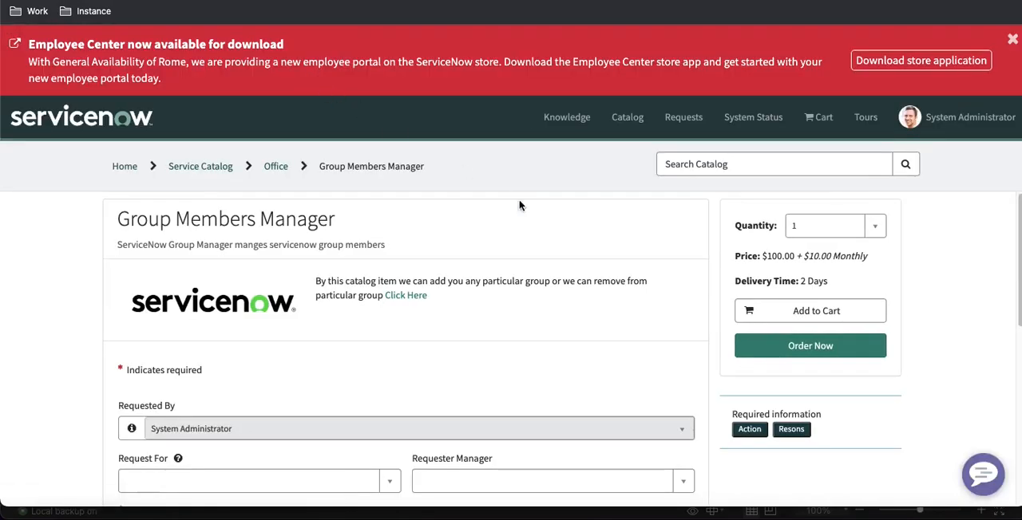
scroll(279, 349, down, 2)
click(255, 413)
text(abel.tuter)
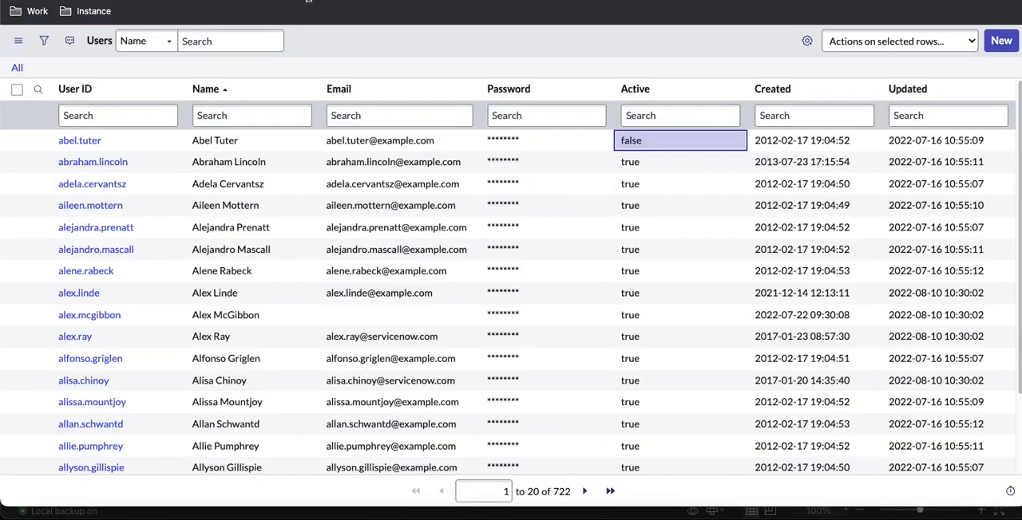
Copy the second listed user's ID and use it to find and pick that active user in the portal form's Request For field
drag(142, 161, 56, 169)
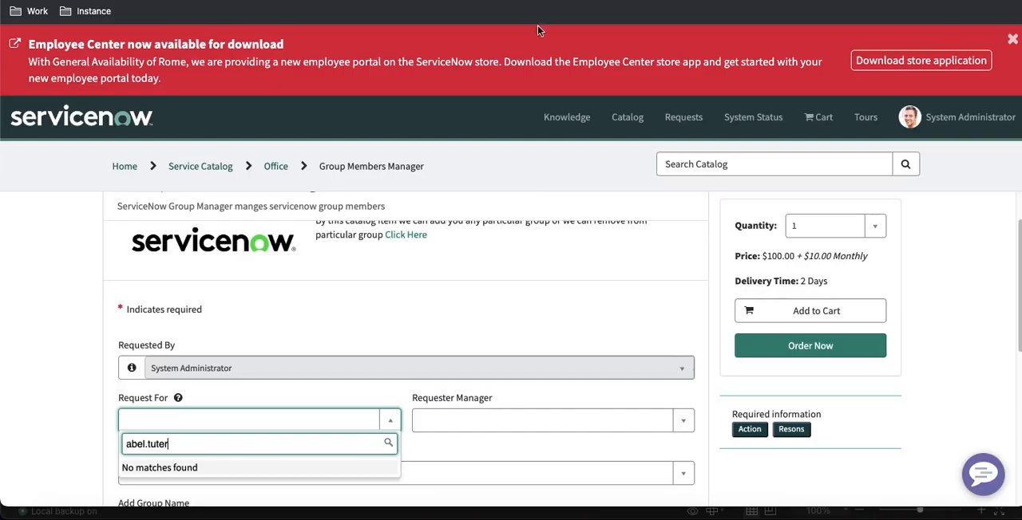
key(ctrl+a)
text(abraham.lincoln)
click(197, 467)
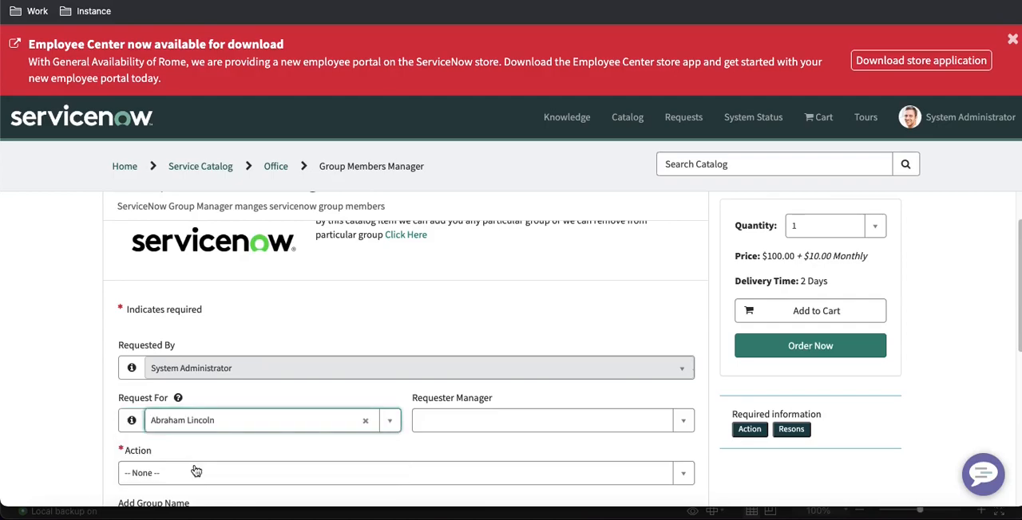
scroll(256, 313, down, 2)
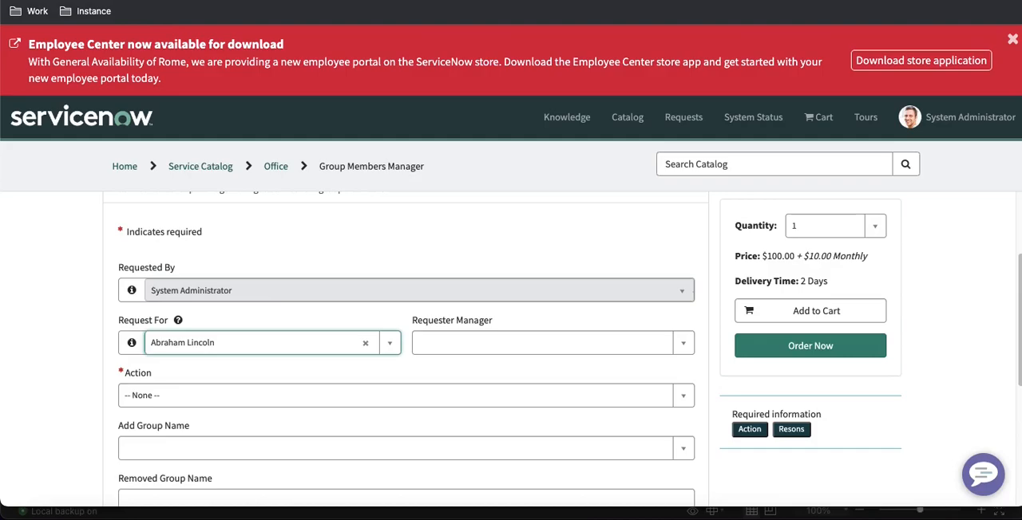
Review the Request For variable's reference qualifier condition and check the Action field's choices on the portal form
key(ctrl+shift+Tab)
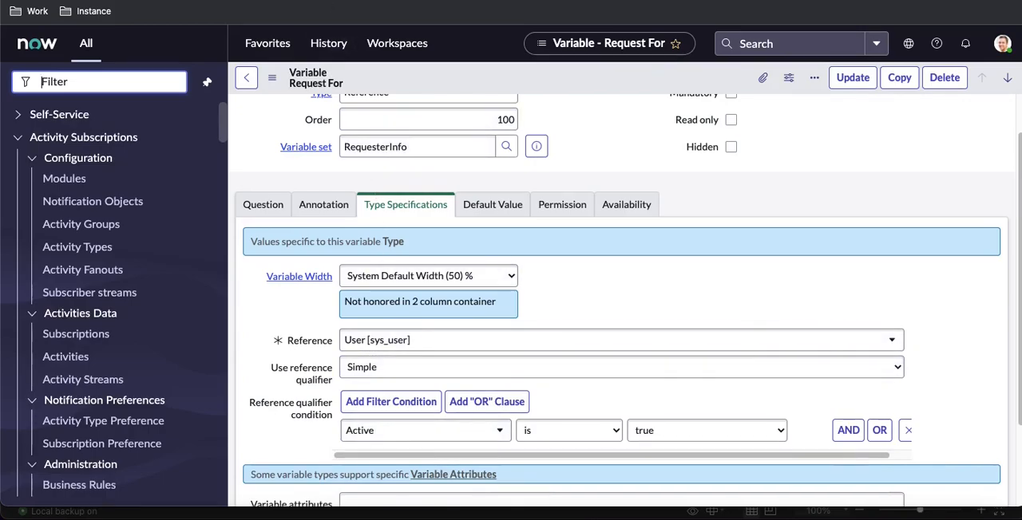
click(344, 1)
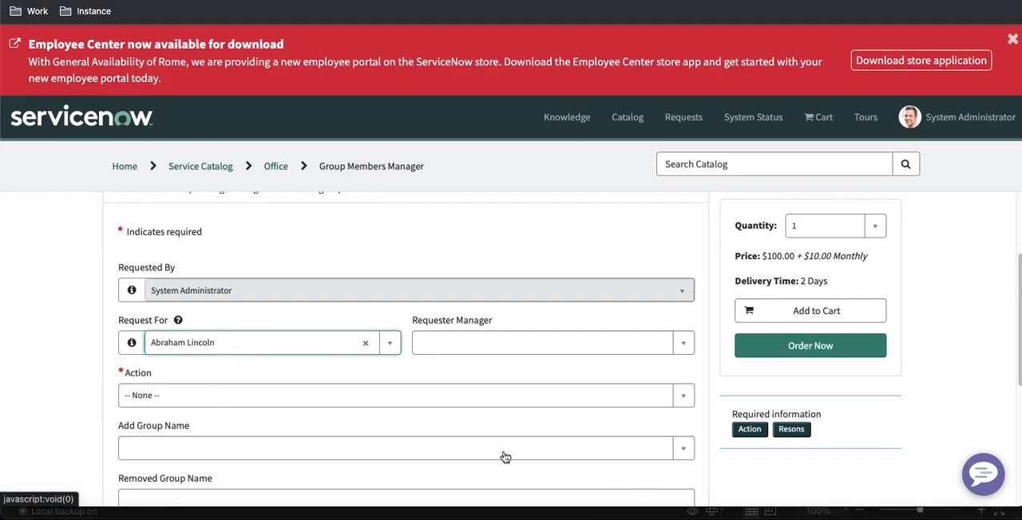
scroll(564, 352, up, 1)
scroll(539, 380, down, 3)
click(341, 310)
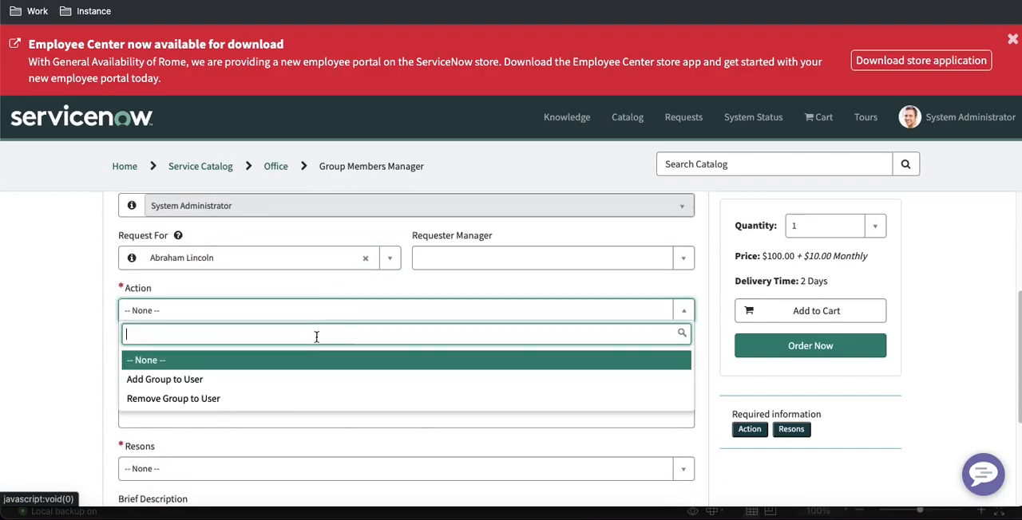
click(102, 354)
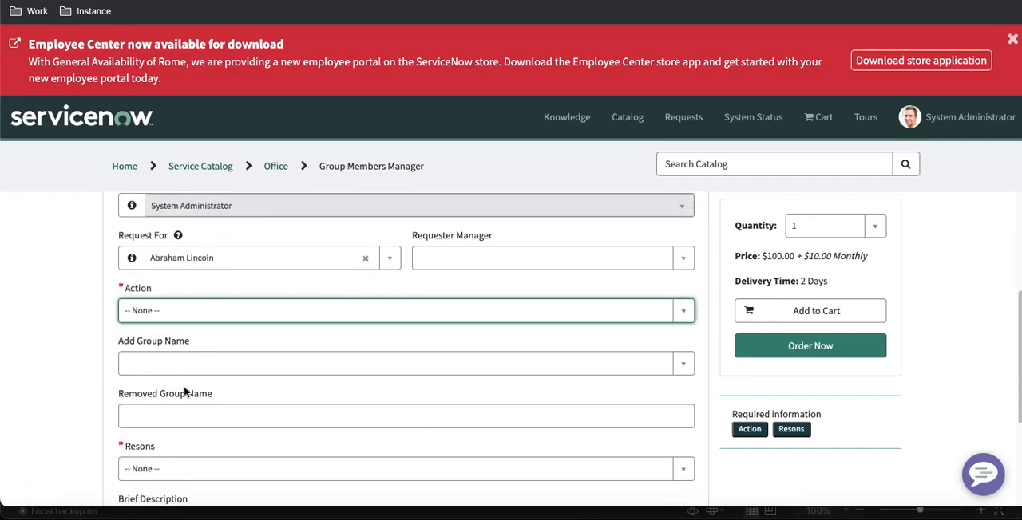